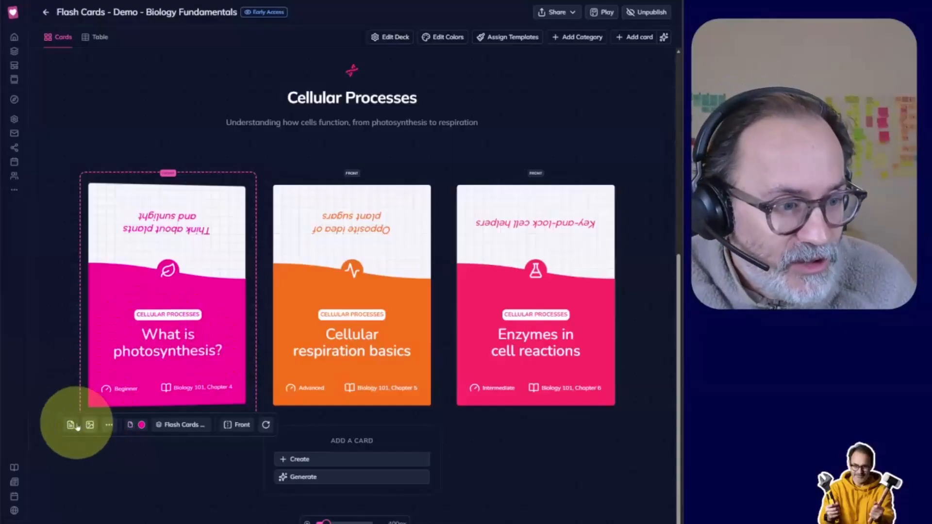
Review the content fields of the Cellular respiration basics card, from title and detailed content to difficulty and source.
left_click(354, 333)
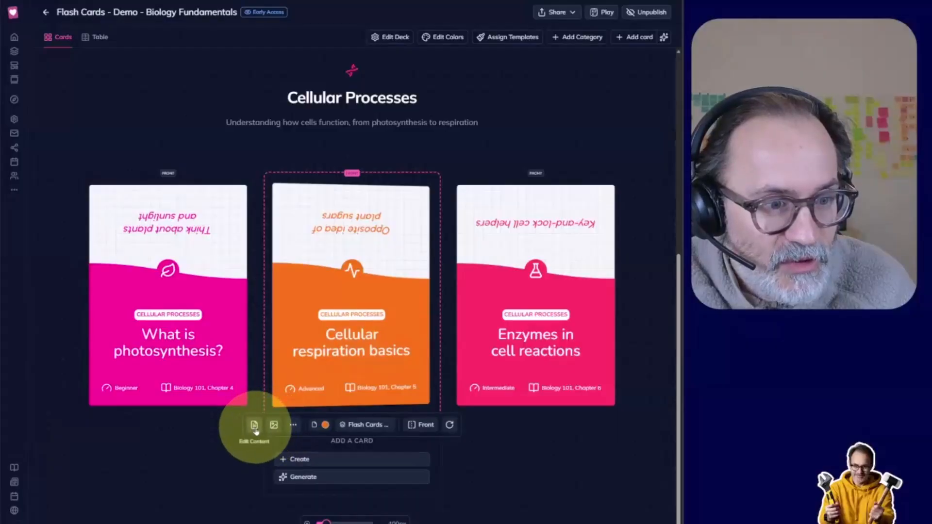
left_click(254, 426)
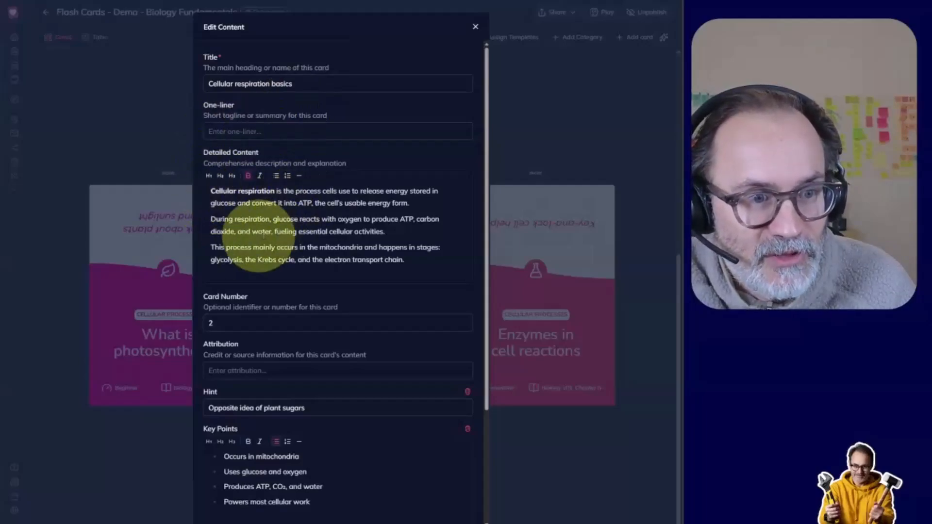
scroll(310, 228, "down", 3)
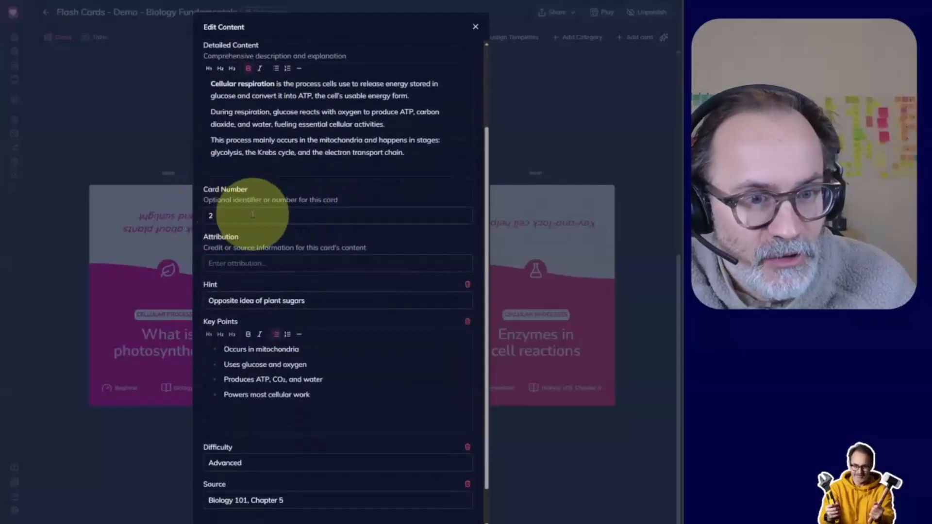
scroll(255, 216, "down", 2)
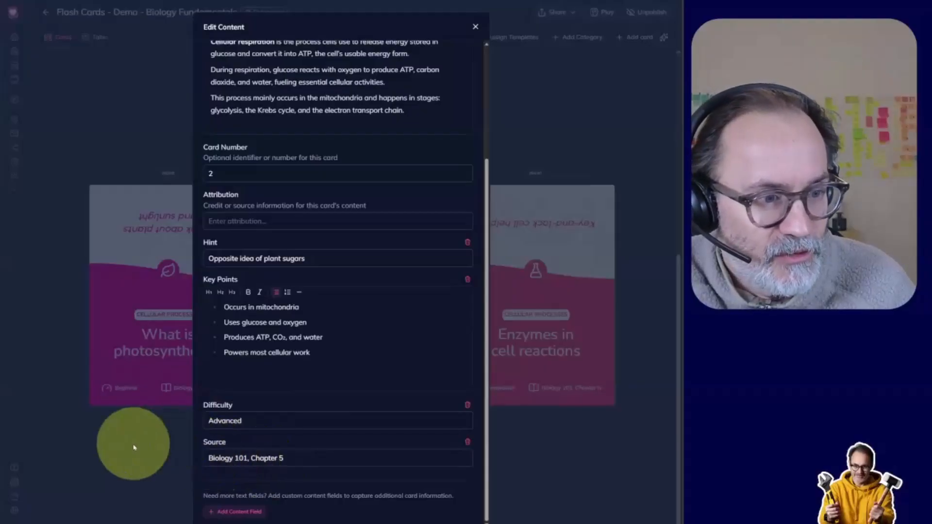
left_click(131, 443)
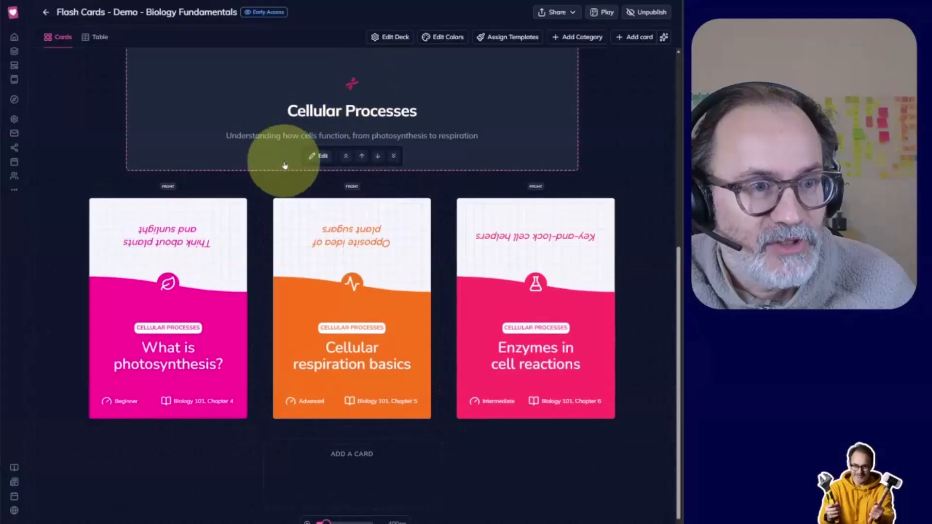
Append "ddddd" to the title of the Cellular Processes category.
left_click(312, 156)
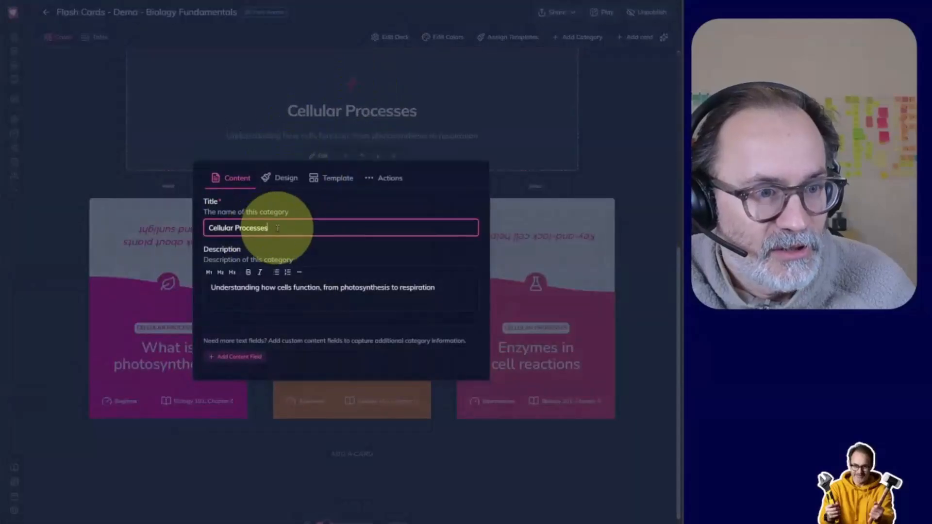
type("ddddd")
left_click(45, 270)
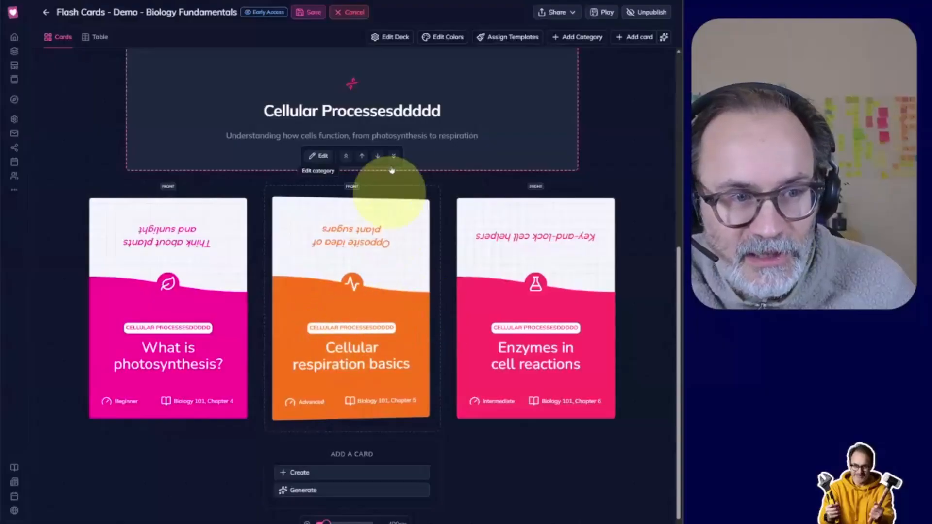
Restore the category's title to "Cellular Processes".
left_click(316, 156)
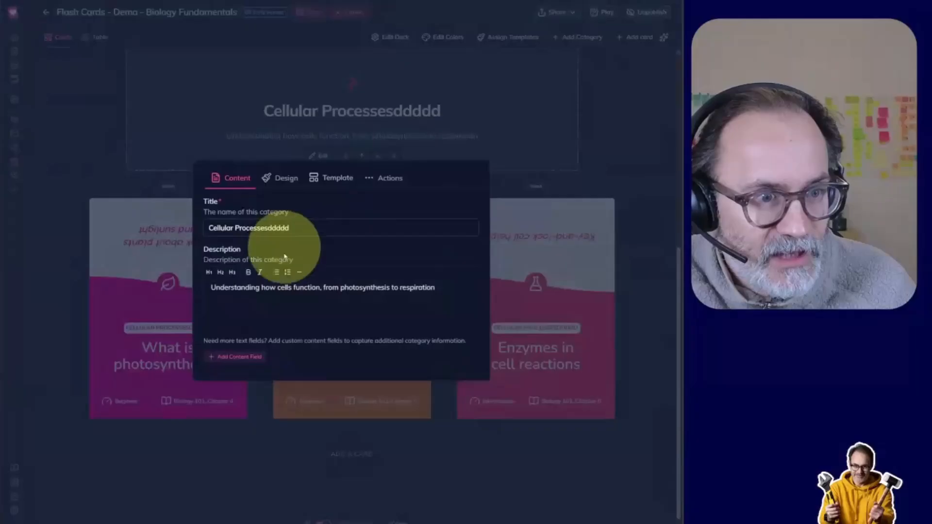
left_click(305, 223)
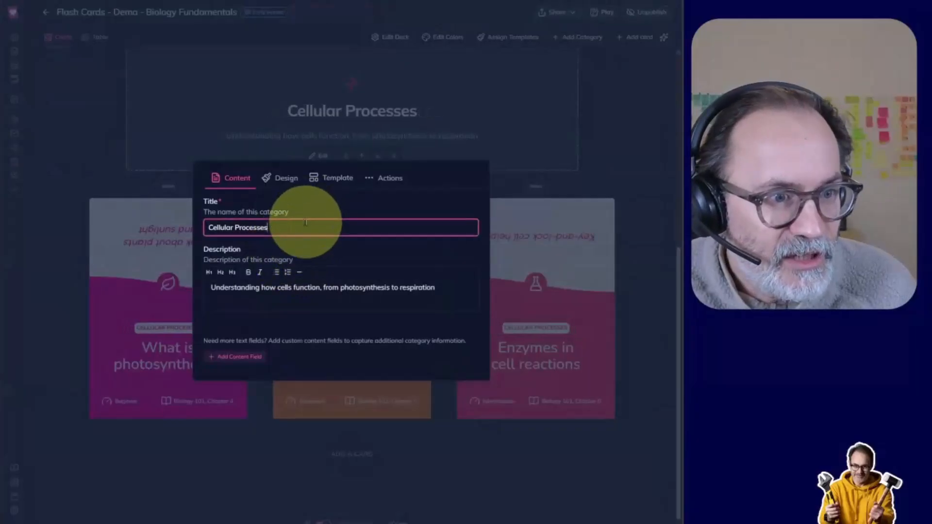
left_click(100, 260)
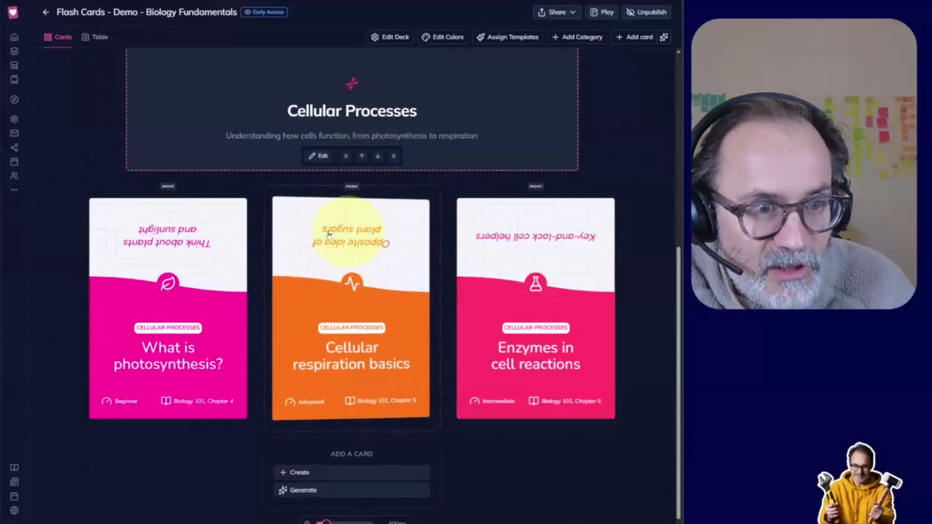
Rotate the Cellular respiration basics card to read its hint, compare it with the card's content fields, and rotate it back.
left_click(354, 313)
left_click(450, 425)
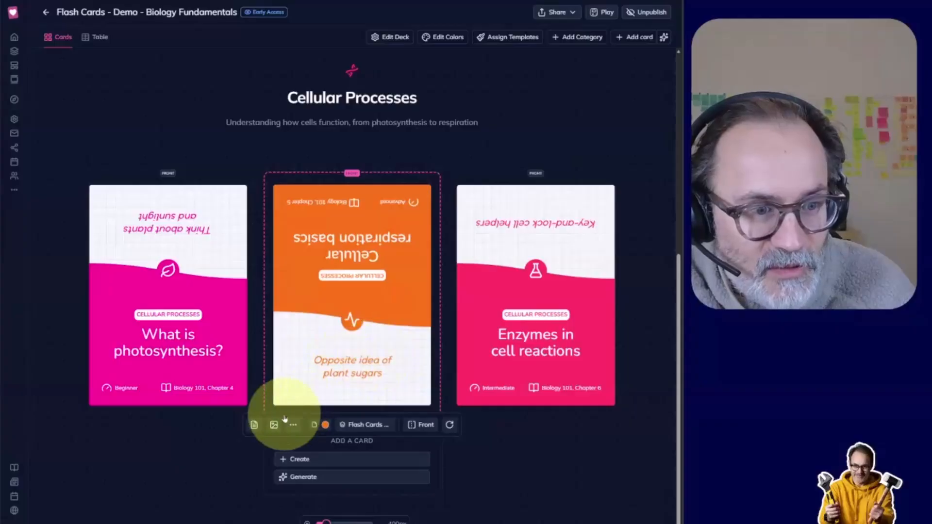
left_click(254, 425)
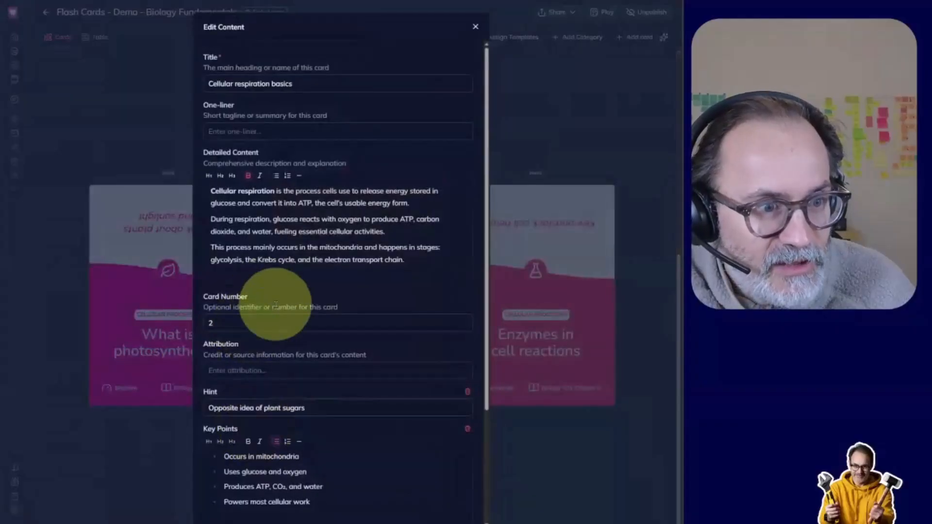
scroll(258, 315, "down", 3)
scroll(245, 424, "up", 3)
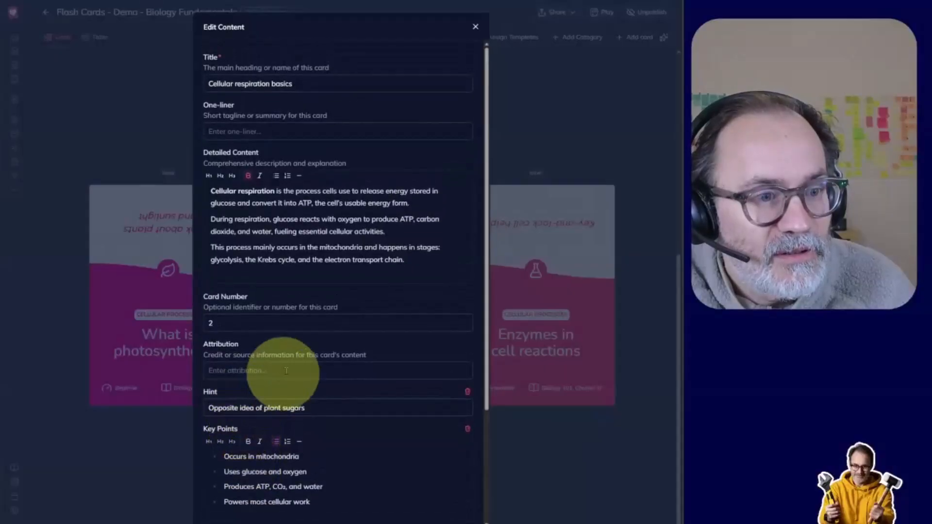
scroll(288, 358, "down", 1)
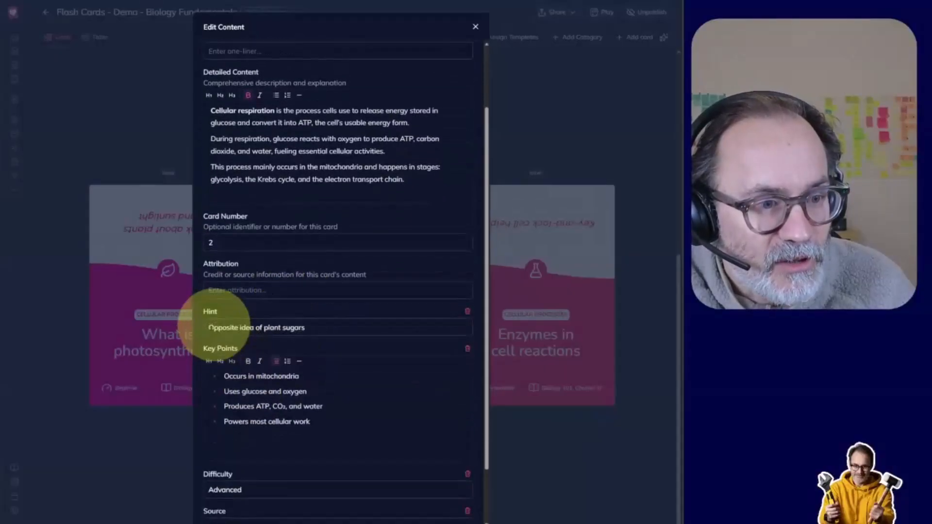
left_click(28, 330)
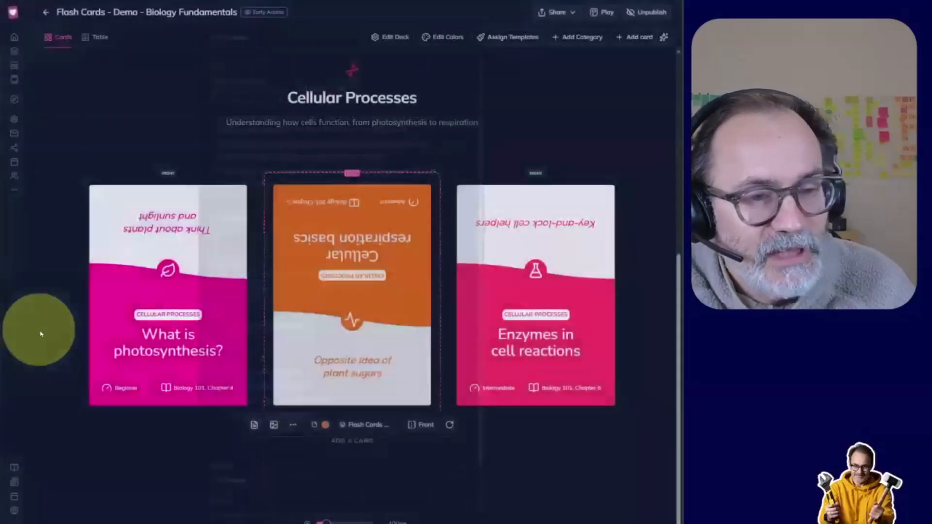
left_click(452, 426)
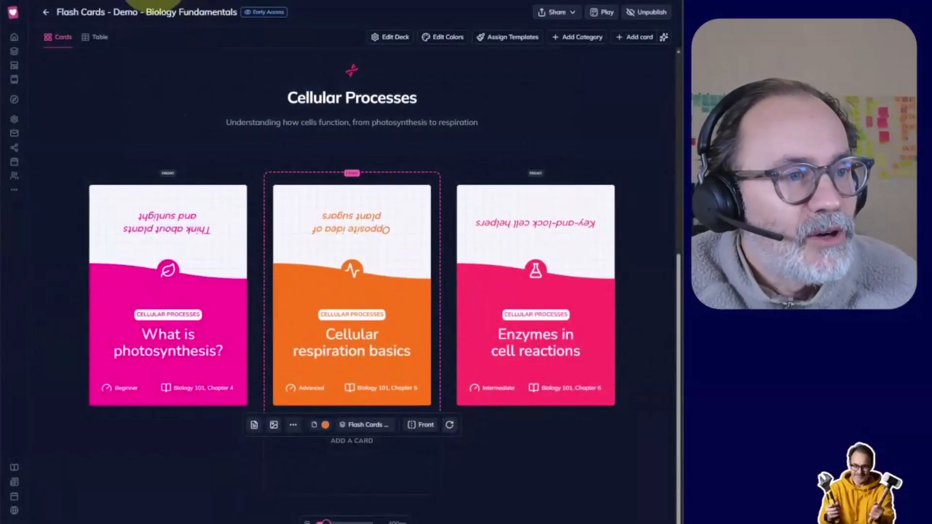
Open the "Flash Cards - Live Tutorial - Biology Fundamentals" deck at its Cellular Processes cards.
left_click(13, 52)
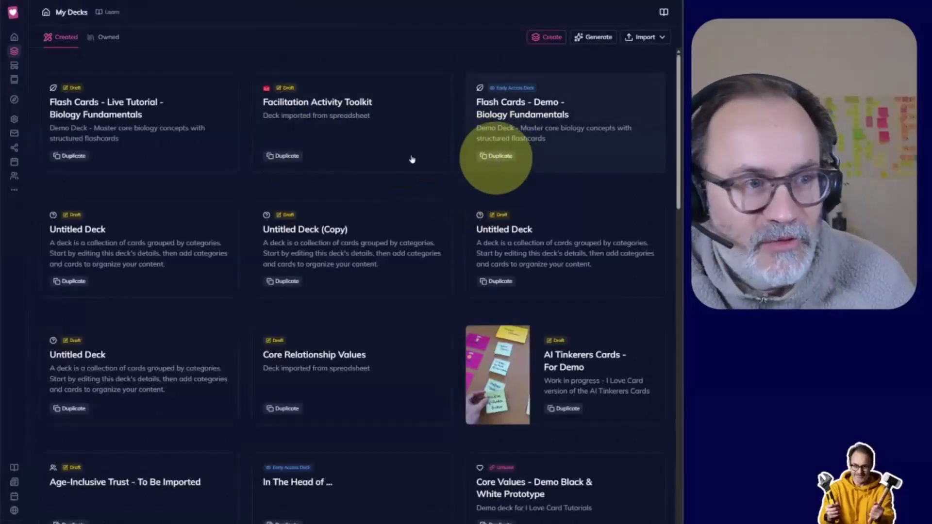
left_click(139, 130)
scroll(375, 228, "down", 3)
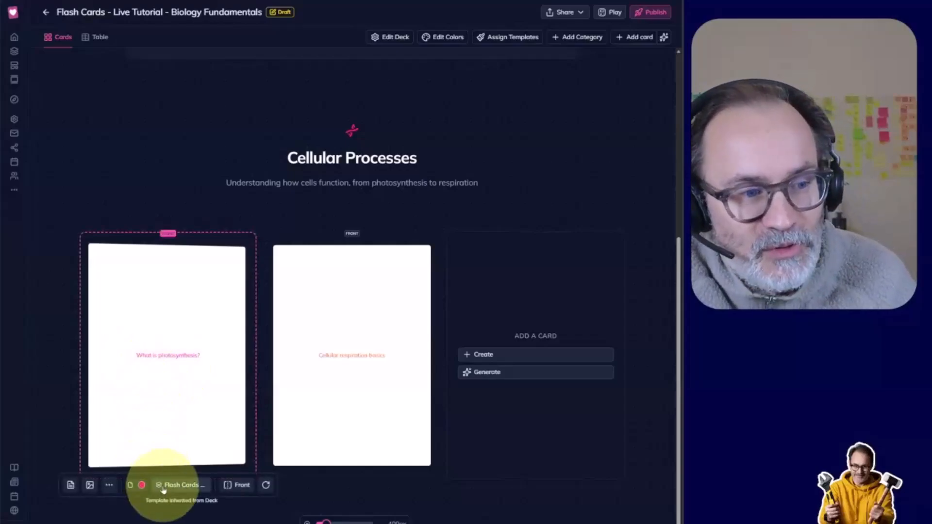
Look through your own card templates, and return to the "Flash Cards - Live Tutorial - Biology Fundamentals" deck.
left_click(13, 69)
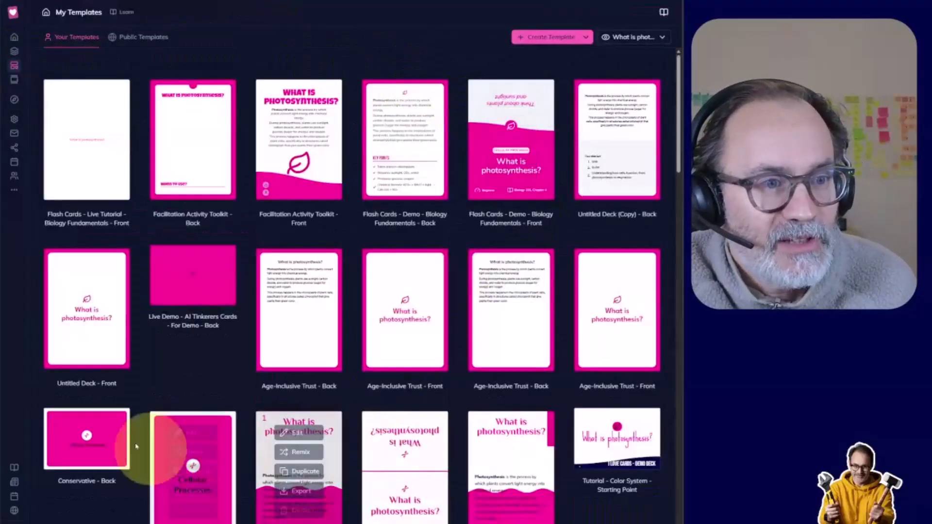
mouse_move(535, 313)
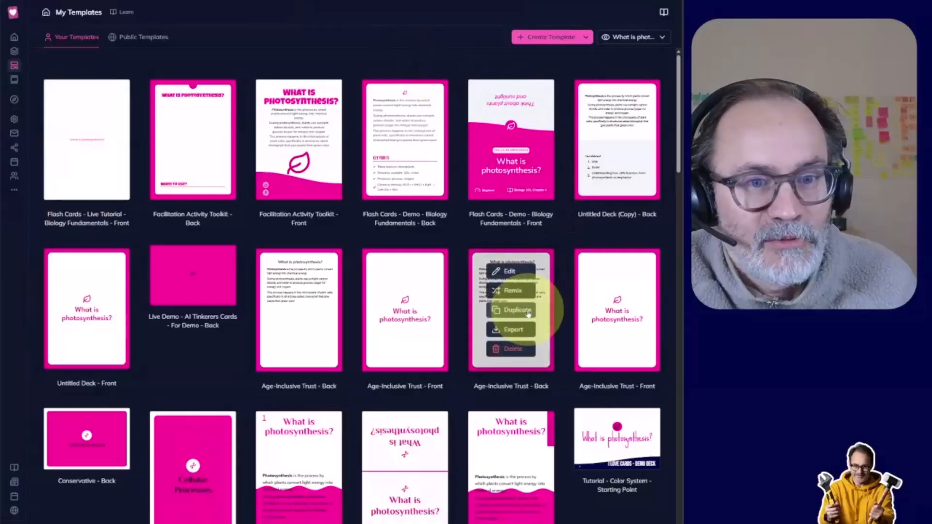
scroll(531, 312, "down", 3)
scroll(529, 314, "up", 3)
mouse_move(59, 155)
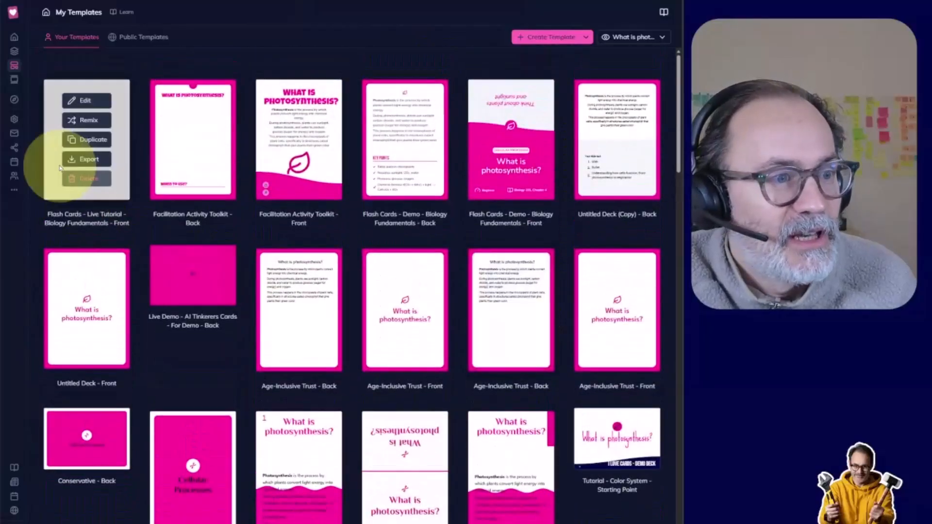
left_click(14, 55)
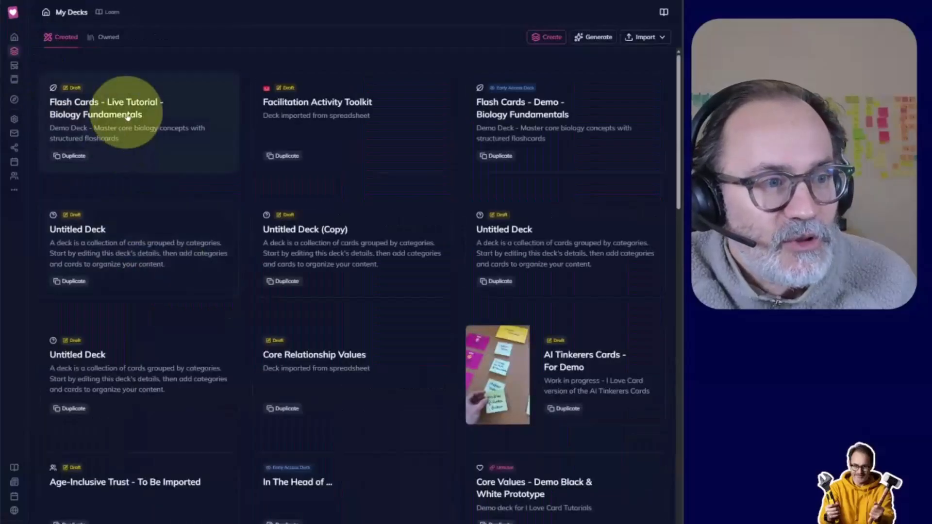
left_click(130, 123)
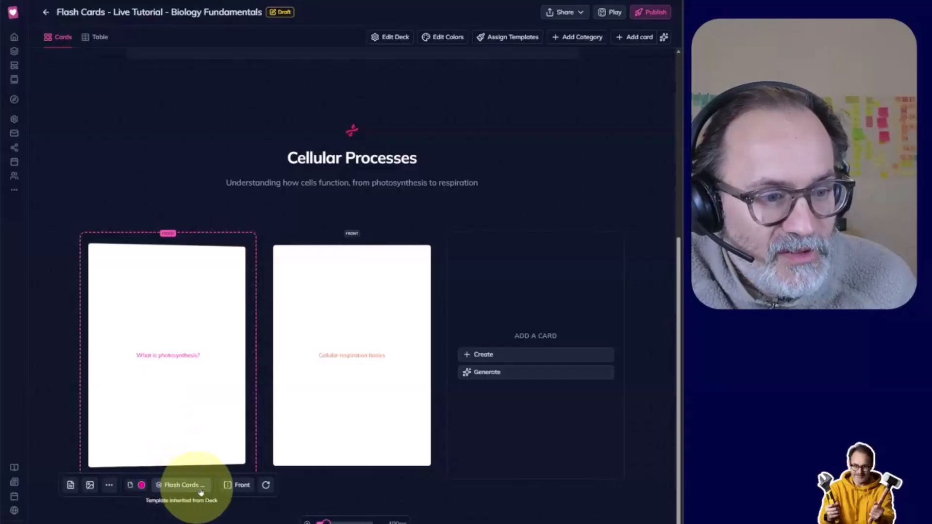
Check the back of the "What is photosynthesis?" card, return to its front and open the deck's front template for editing.
left_click(238, 487)
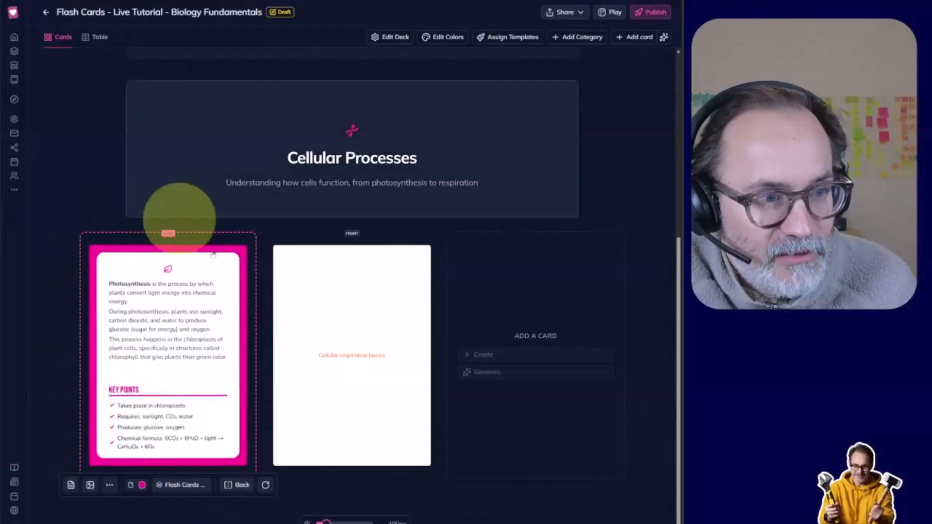
left_click(233, 486)
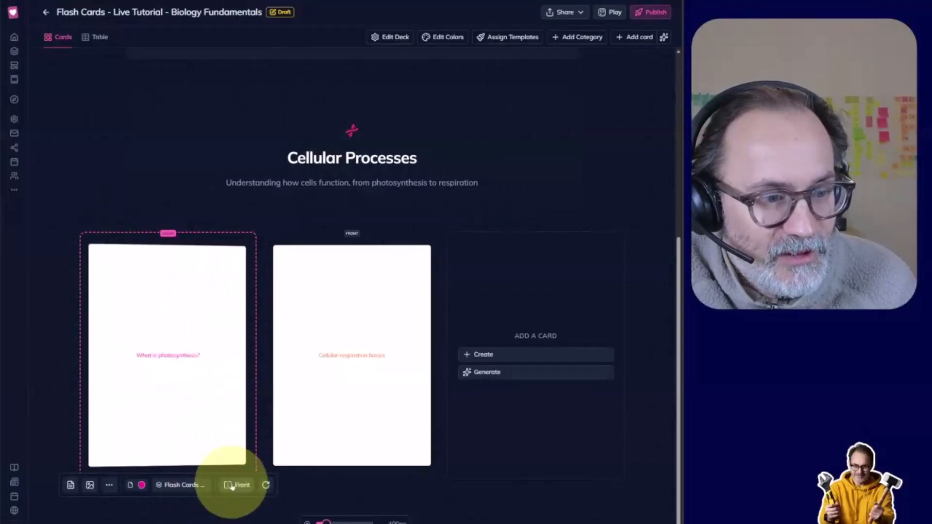
left_click(180, 486)
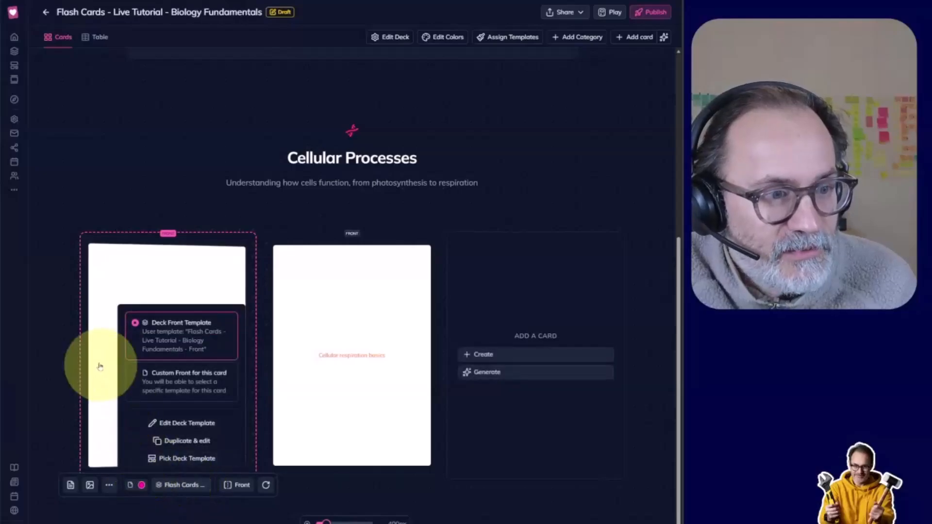
left_click(173, 429)
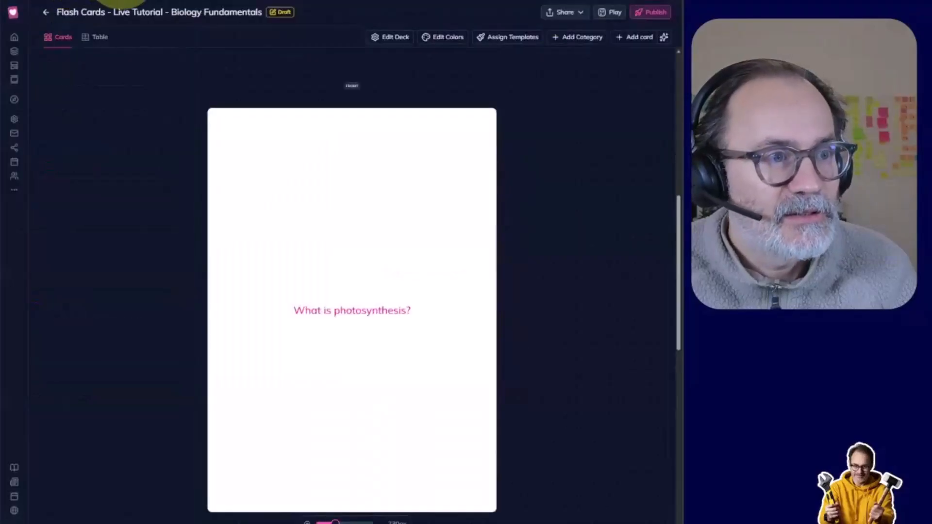
In the other browser tab, open the "Flash Cards - Demo - Biology Fundamentals" deck and view its finished Cellular Processes cards.
left_click(138, 1)
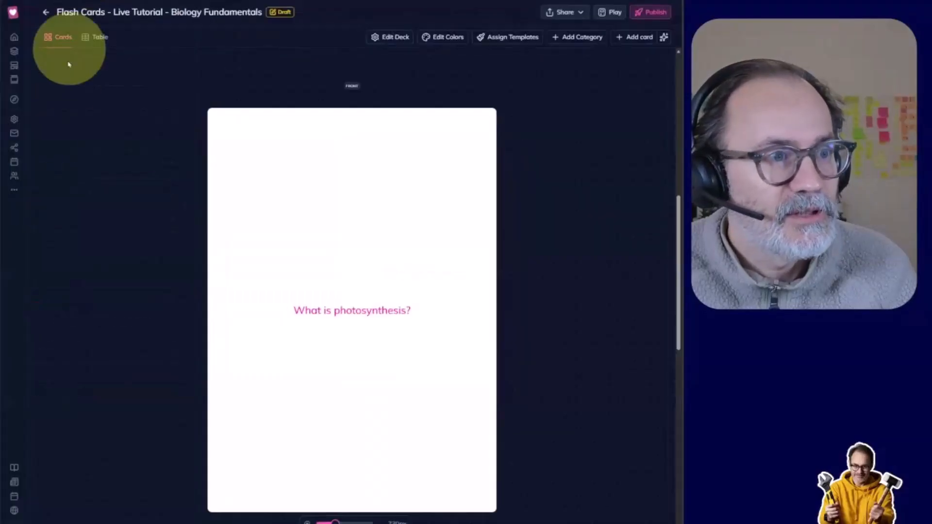
left_click(16, 57)
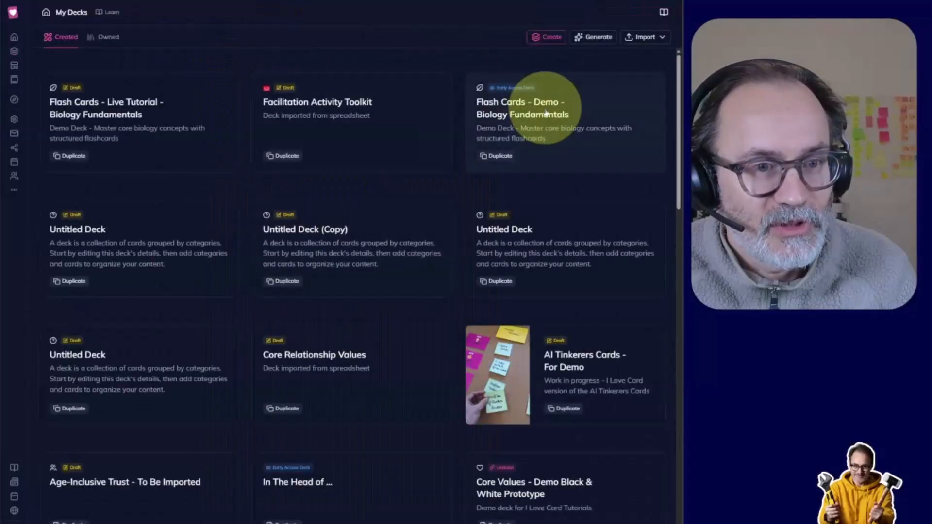
left_click(546, 113)
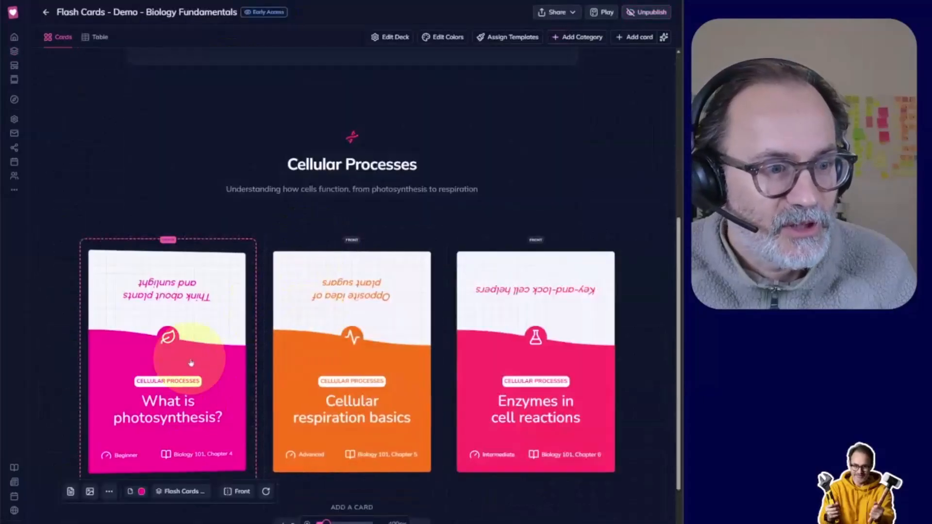
scroll(191, 363, "down", 3)
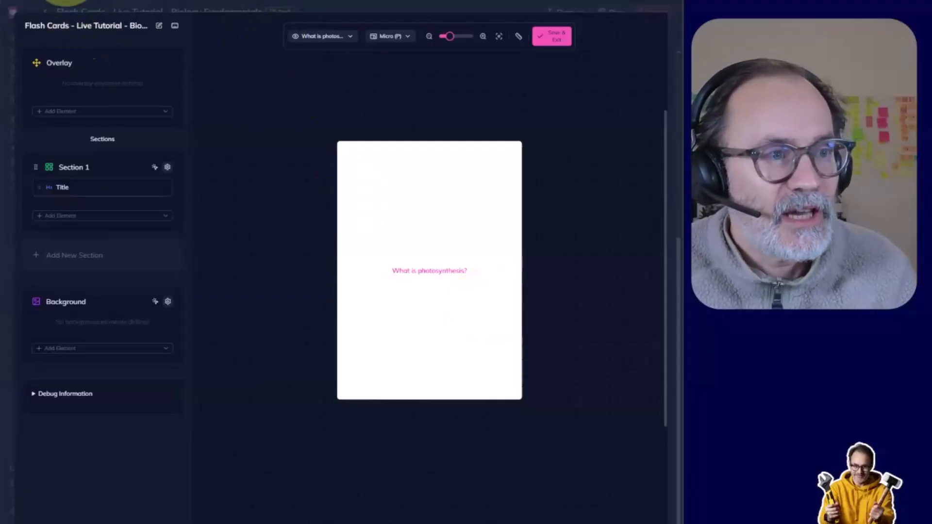
Switch back to the Live Tutorial front template and set the Title element's font size to 4.8.
left_click(66, 0)
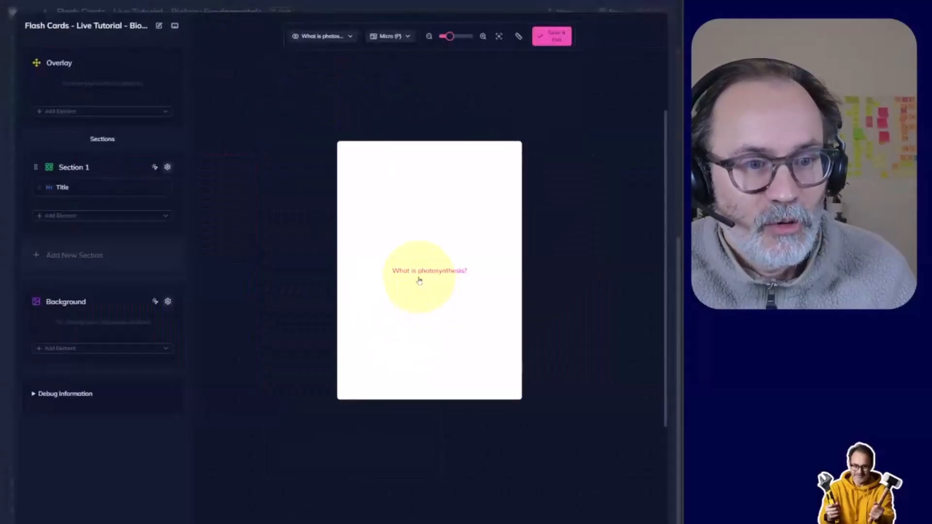
left_click(417, 275)
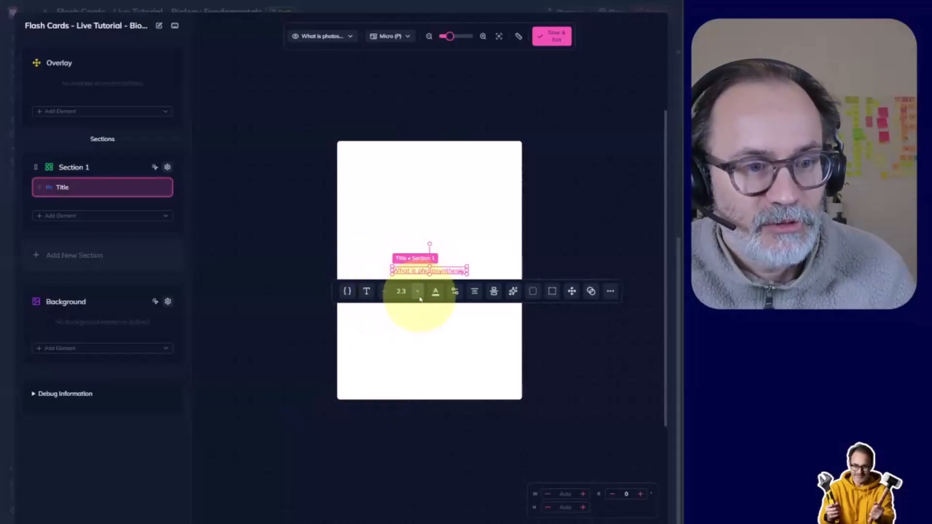
left_click(419, 296)
left_click(419, 297)
left_click(418, 297)
left_click(419, 296)
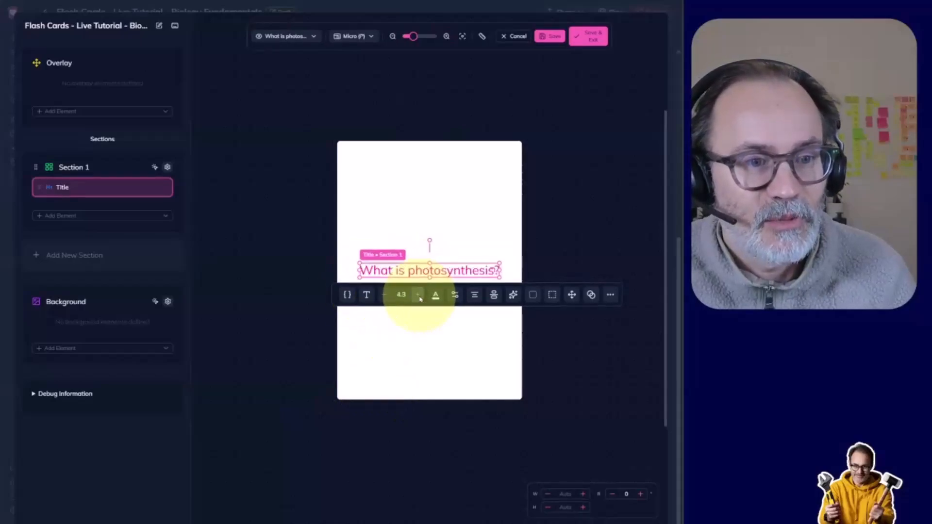
left_click(419, 296)
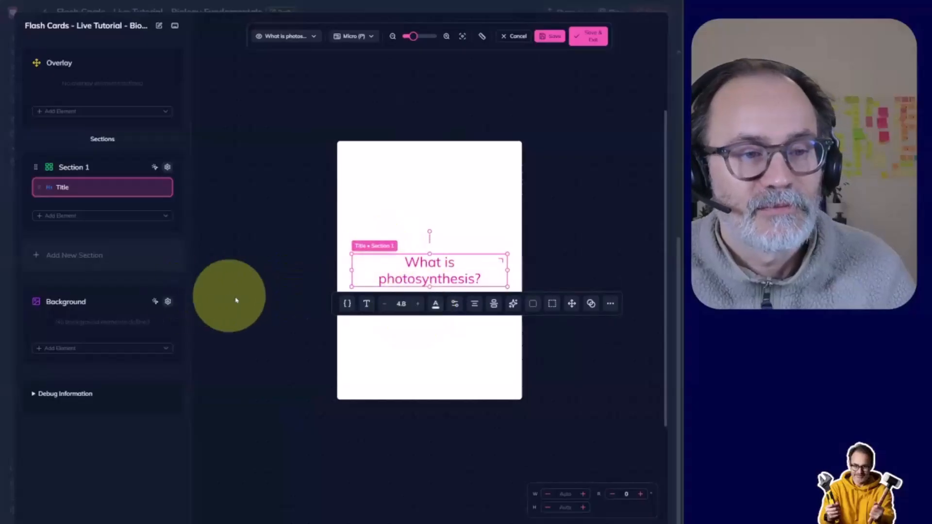
Add the category's Title element to Section 1 and place it above the card's Title element.
left_click(248, 304)
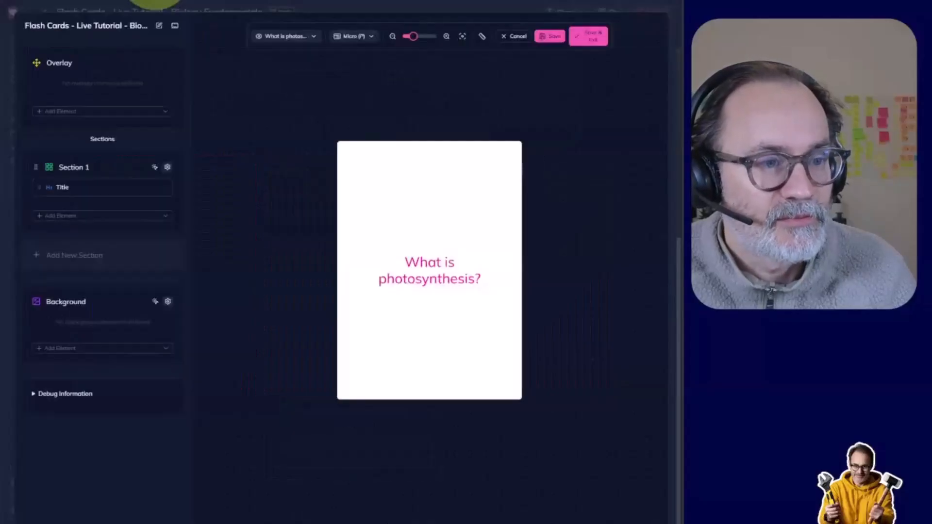
left_click(70, 217)
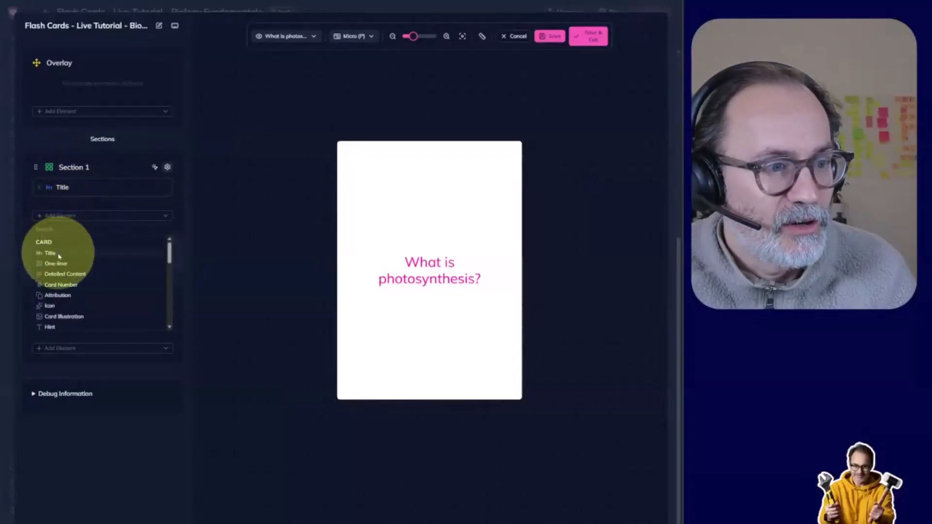
scroll(60, 261, "down", 1)
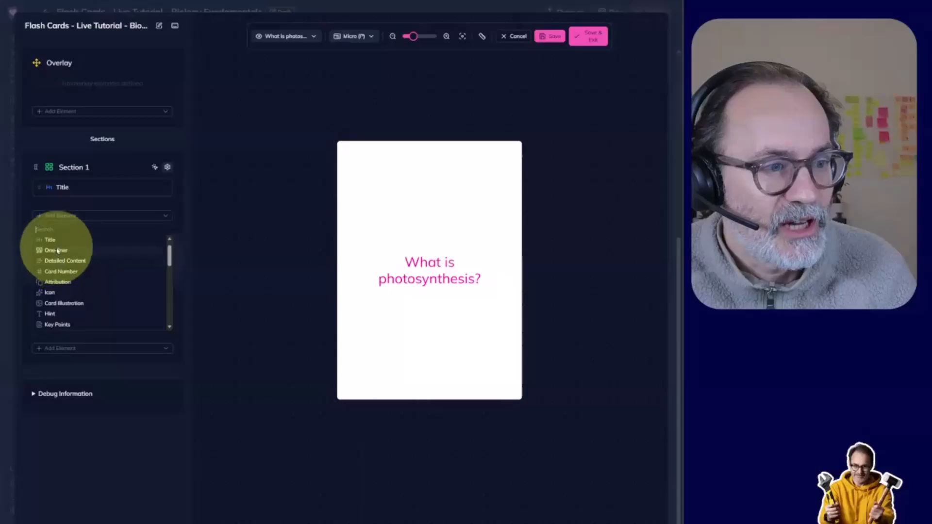
scroll(59, 260, "down", 5)
scroll(60, 256, "down", 3)
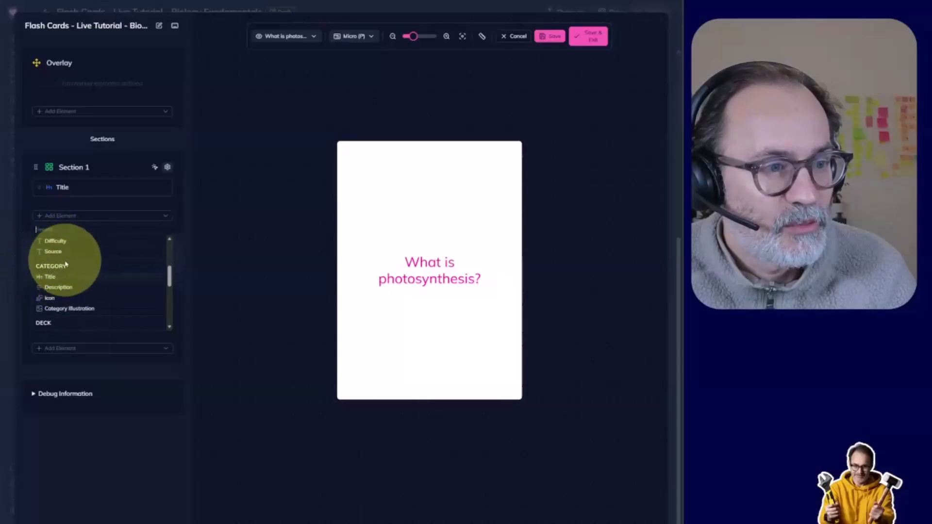
scroll(58, 262, "down", 2)
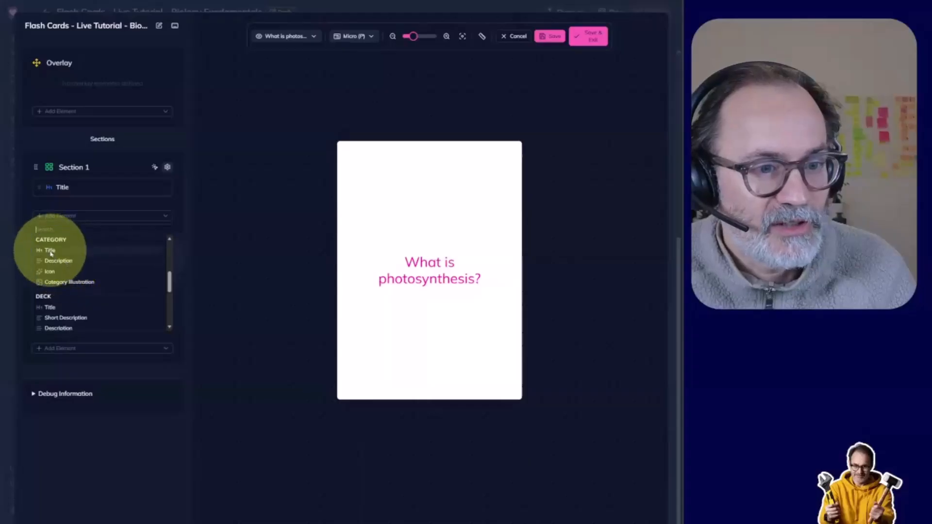
left_click(51, 251)
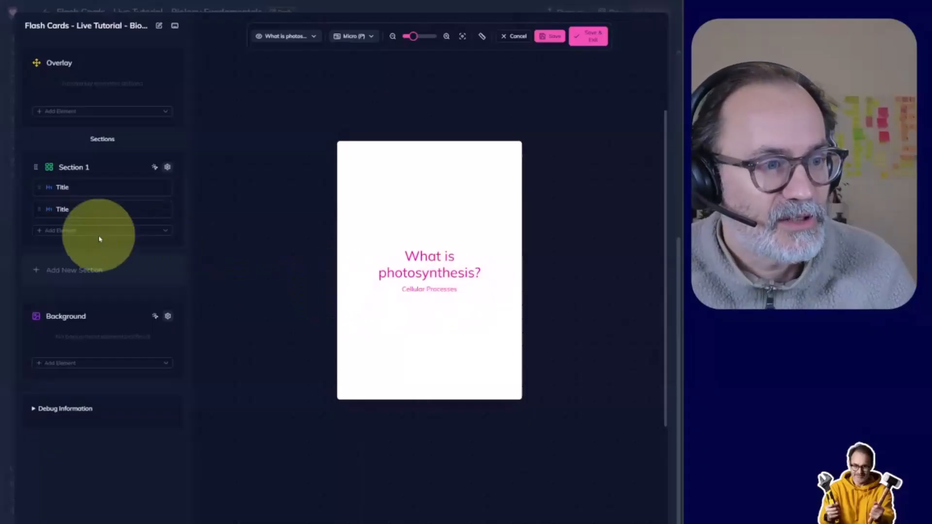
left_click_drag(37, 211, 39, 196)
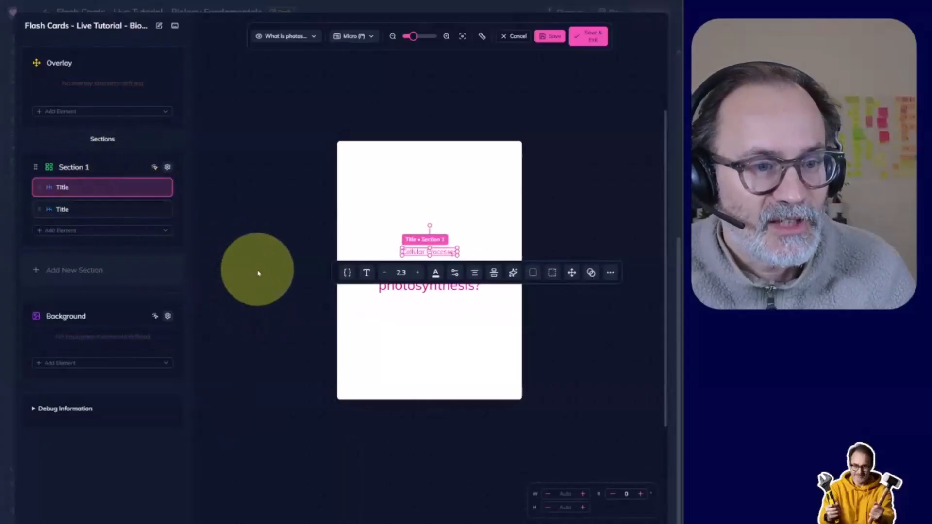
left_click(281, 271)
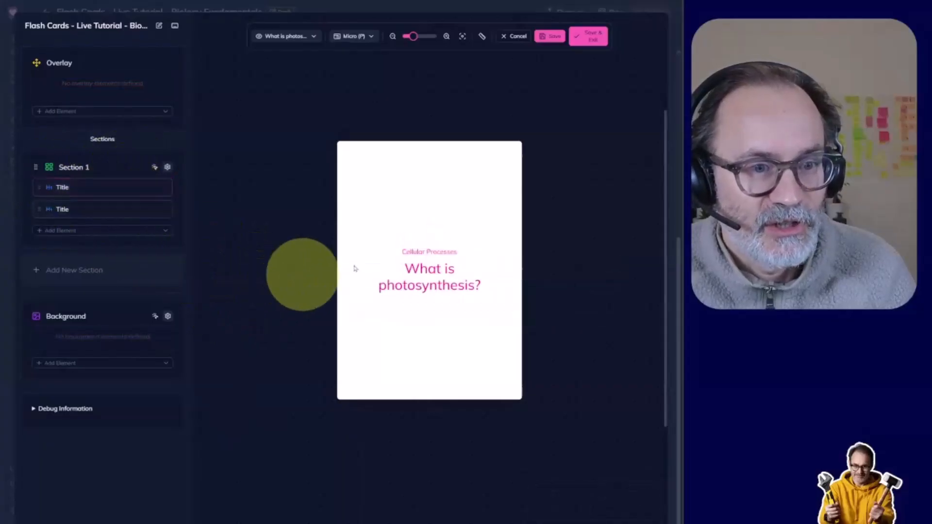
Enlarge the category title's font size to 6.8.
left_click(421, 257)
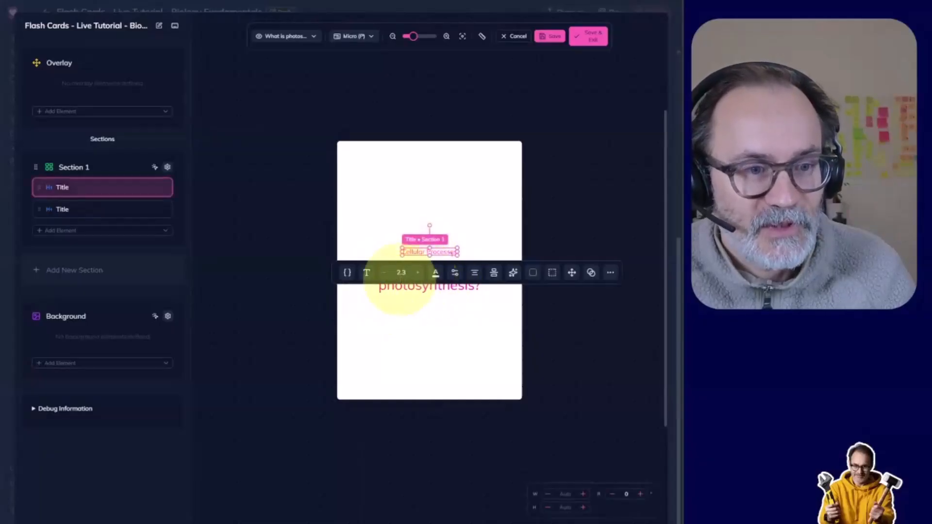
left_click(417, 277)
left_click(417, 277)
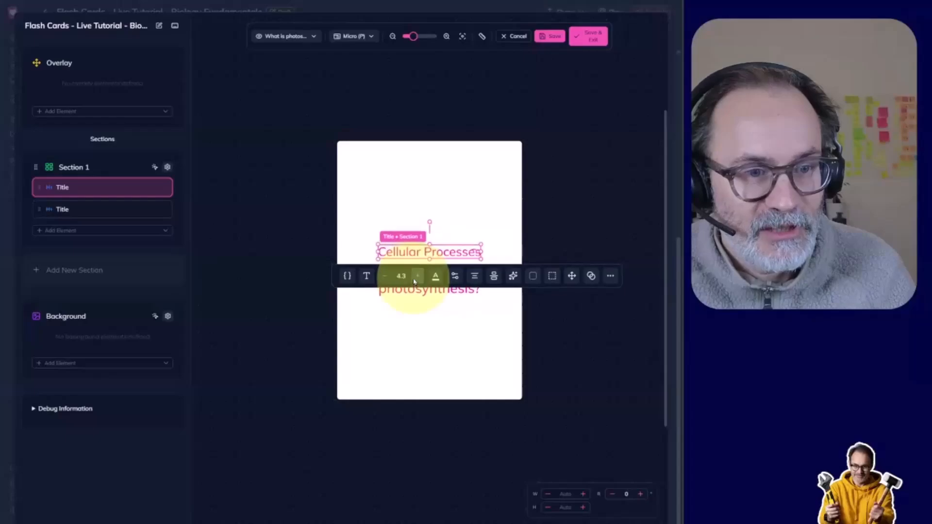
left_click(417, 277)
left_click(416, 281)
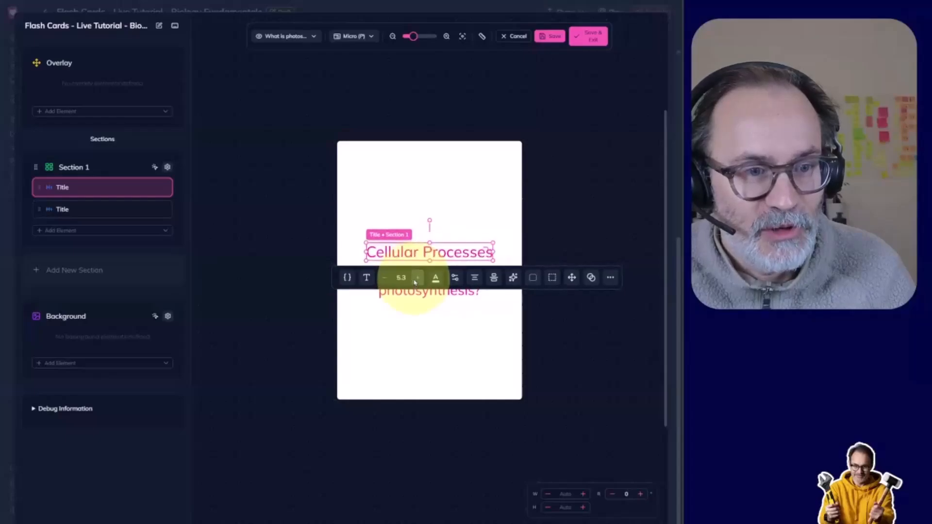
left_click(415, 281)
left_click(416, 281)
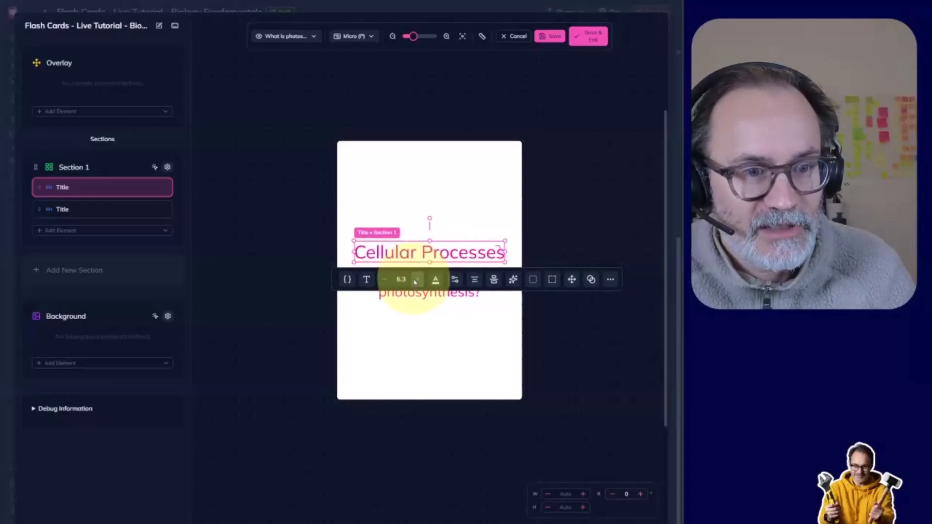
left_click(416, 281)
left_click(287, 278)
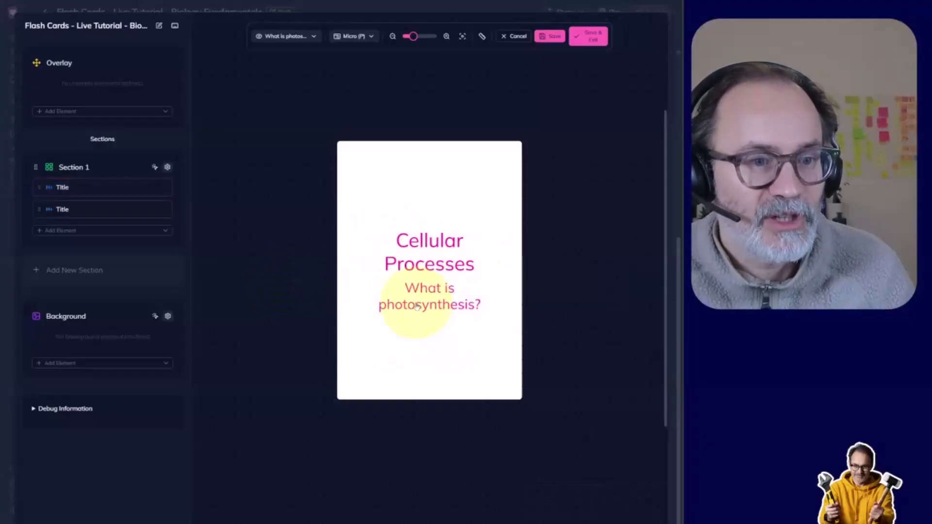
Reduce the category title's font size to 2.3.
left_click(414, 274)
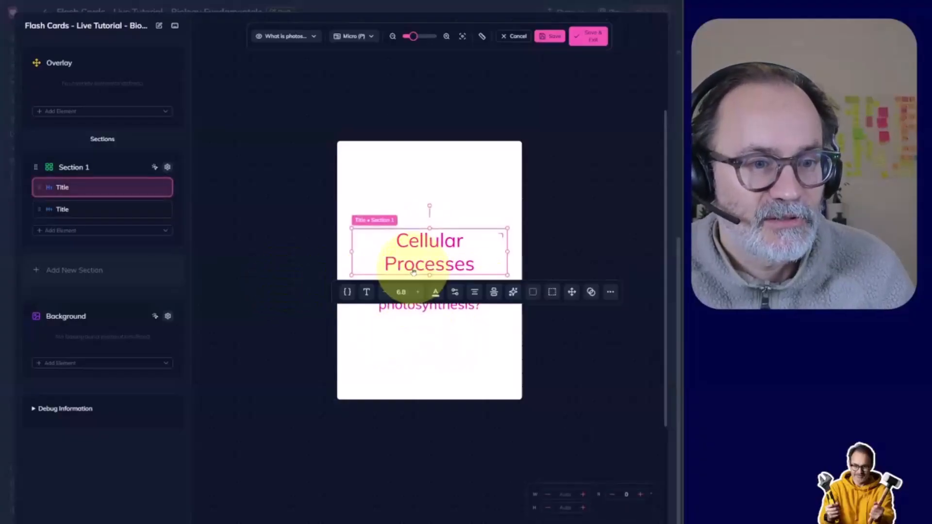
left_click(386, 292)
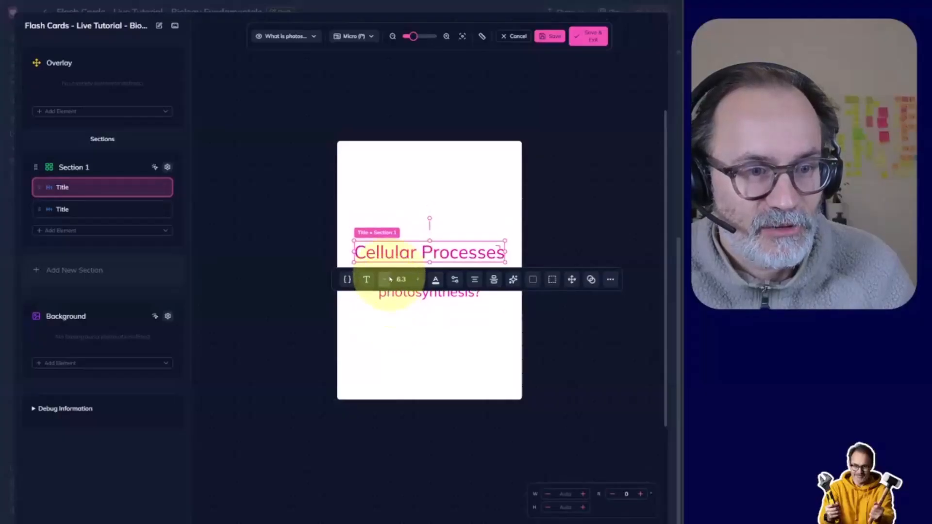
left_click(385, 281)
left_click(385, 280)
left_click(385, 278)
left_click(385, 278)
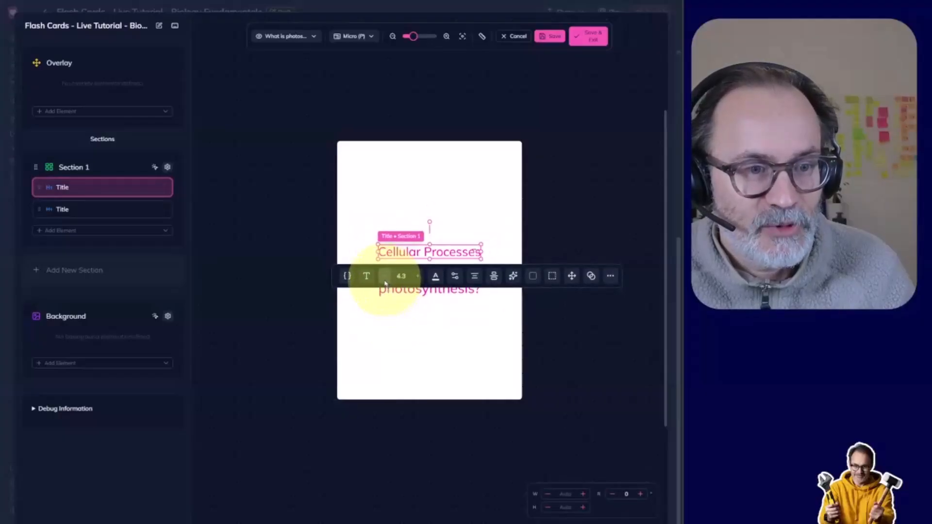
left_click(385, 281)
left_click(385, 281)
left_click(385, 280)
left_click(384, 279)
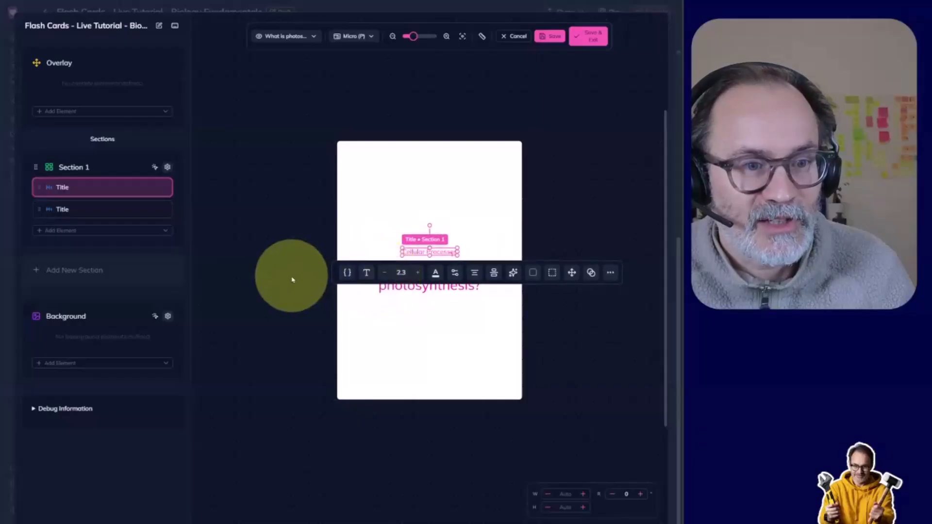
left_click(294, 274)
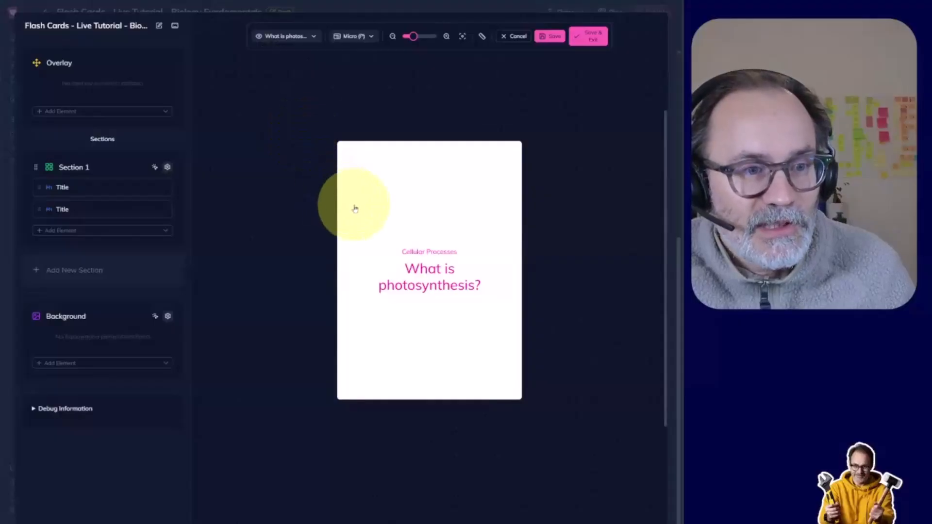
Set the background color of Section 1 to magenta.
left_click(355, 209)
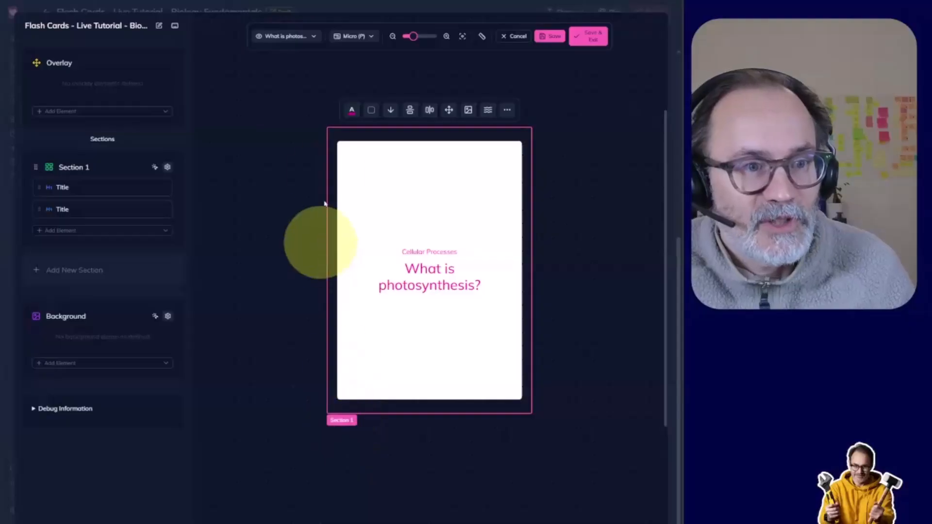
left_click(372, 111)
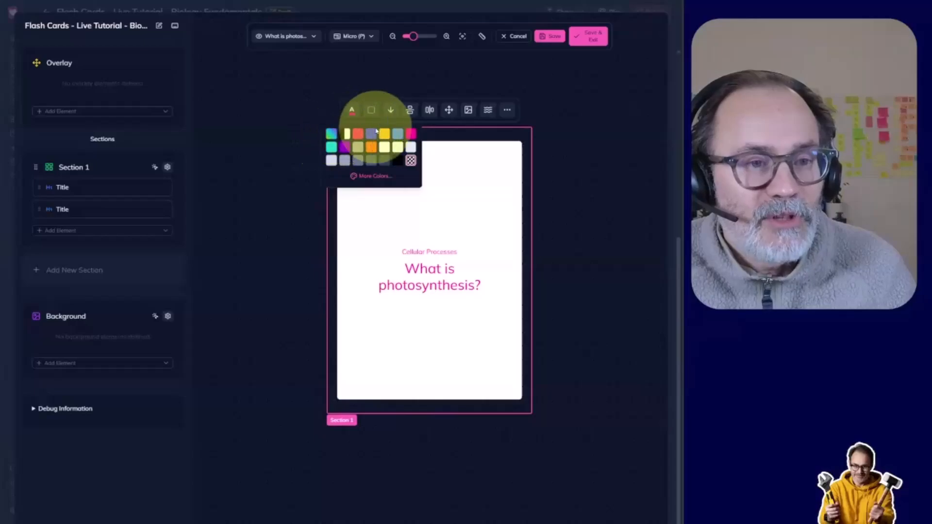
left_click(410, 134)
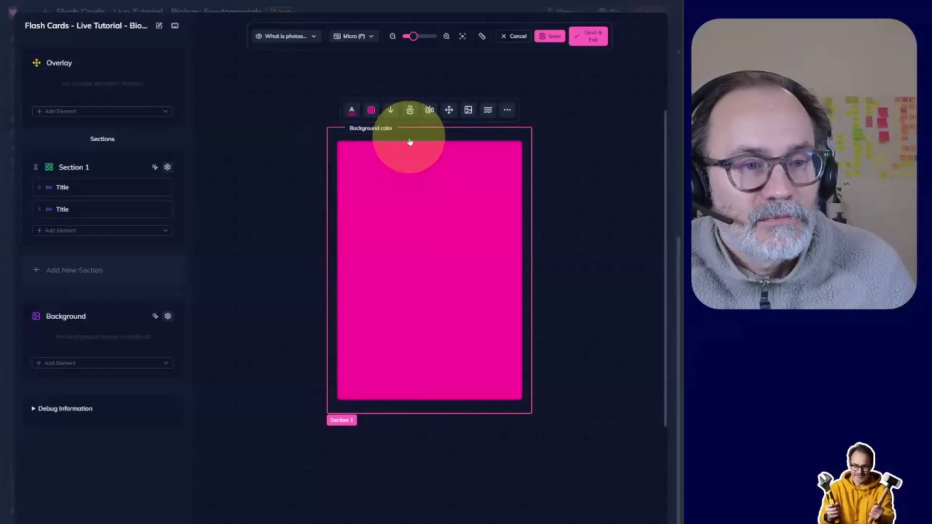
Set the text color of both the category title and the card title in Section 1 to white.
left_click(110, 191)
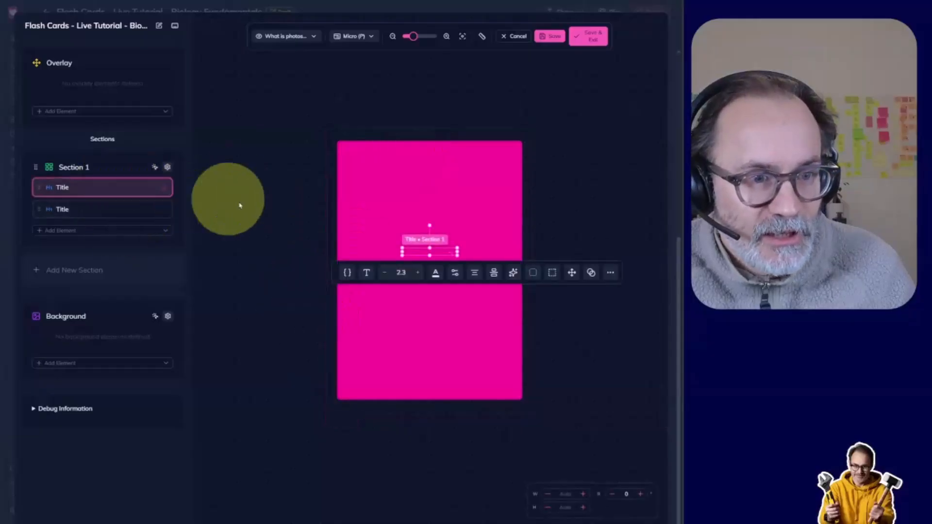
left_click(437, 273)
left_click(444, 313)
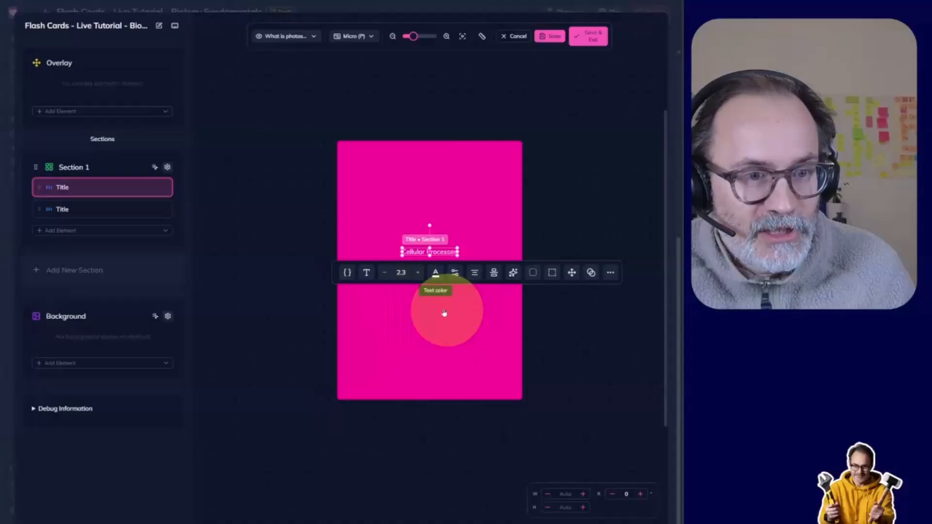
left_click(249, 239)
left_click(414, 279)
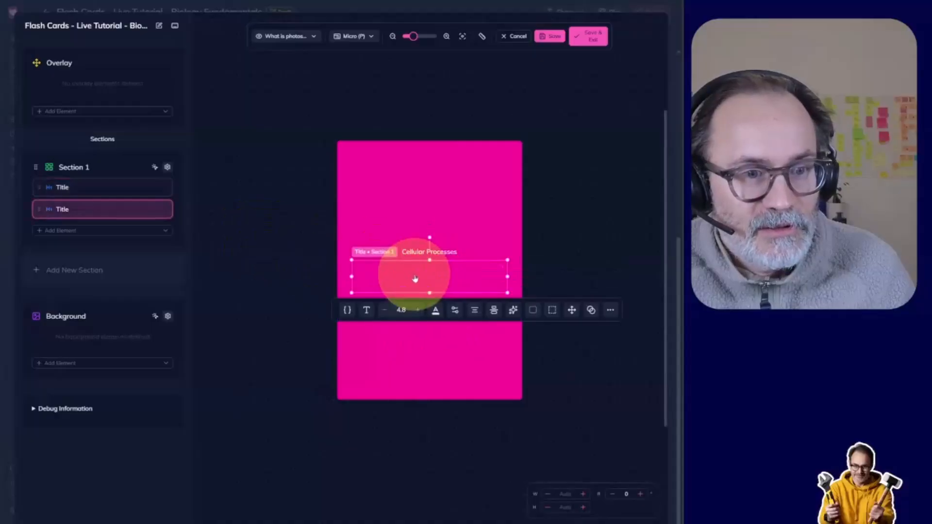
left_click(436, 311)
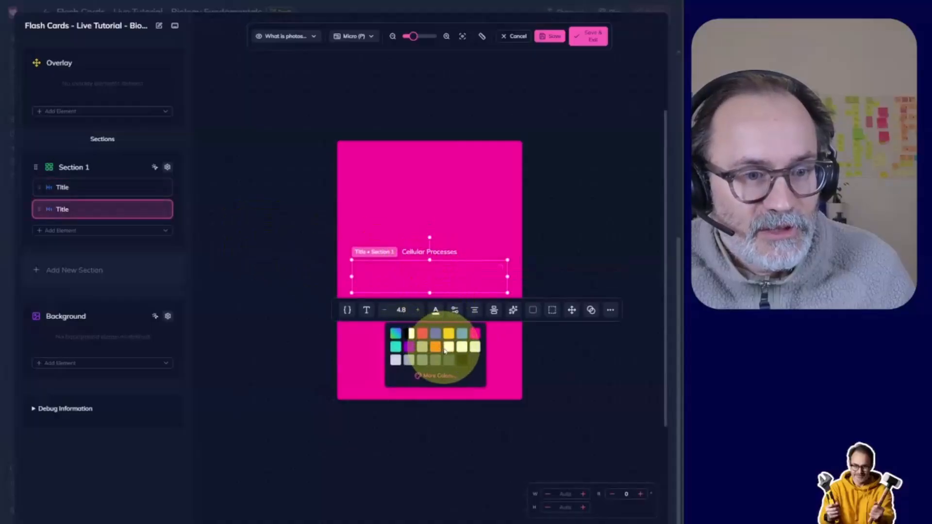
left_click(446, 348)
left_click(262, 312)
Check the color choices available for Section 1's background.
left_click(374, 214)
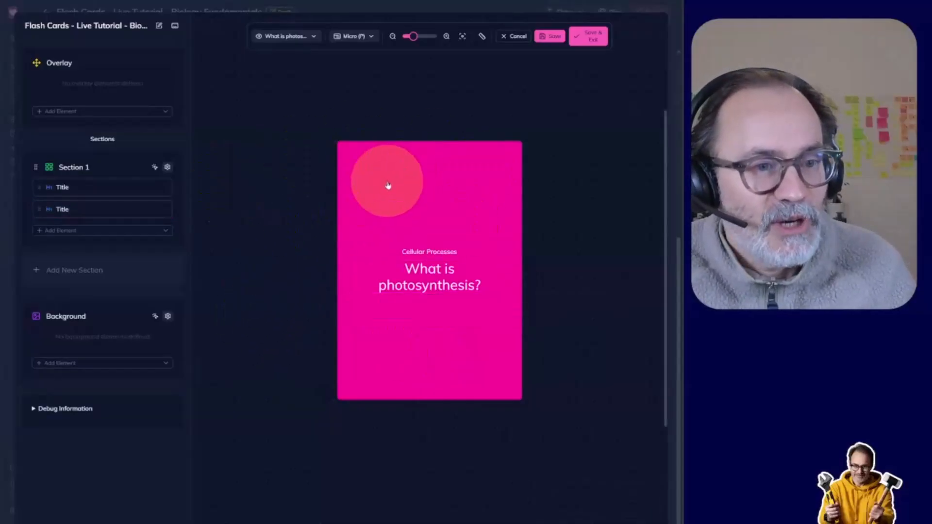
left_click(388, 184)
left_click(372, 109)
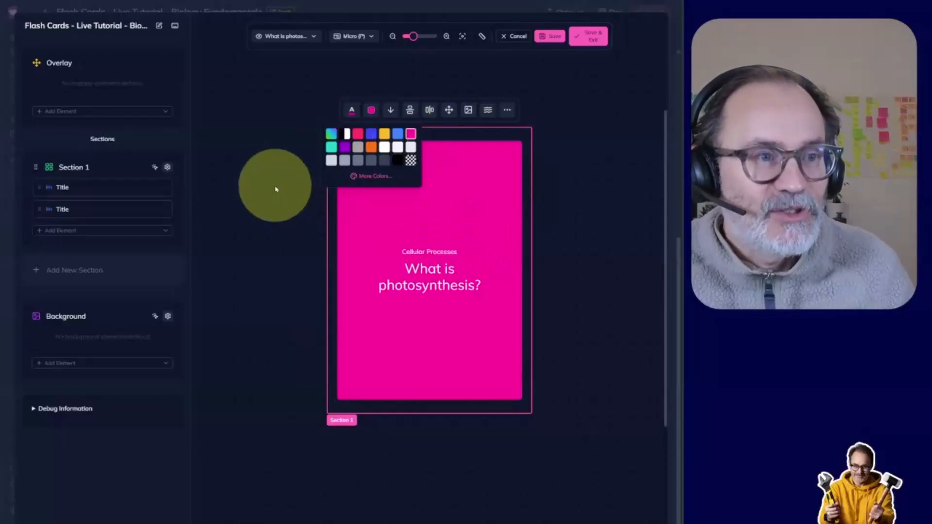
left_click(272, 185)
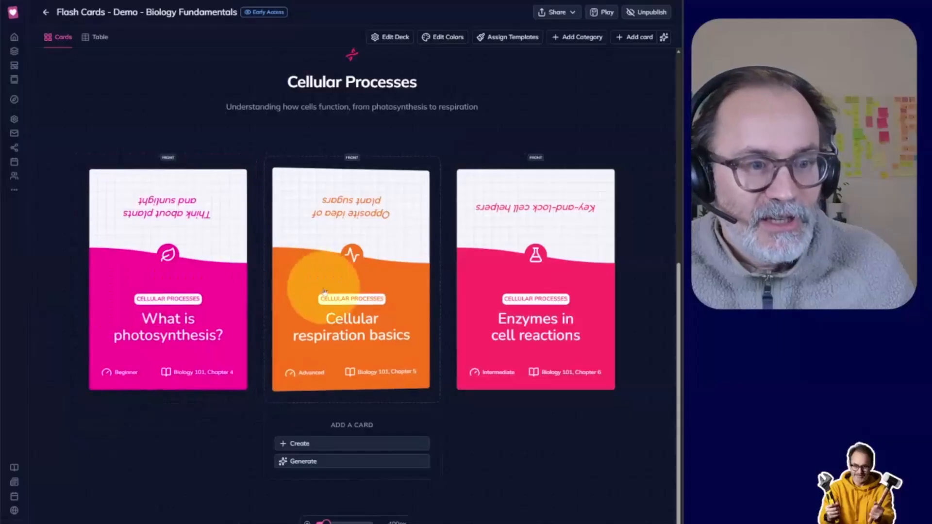
In the other tab's "Flash Cards - Demo - Biology Fundamentals" deck, give the "Enzymes in cell reactions" card a custom indigo-blue color.
scroll(325, 290, "up", 1)
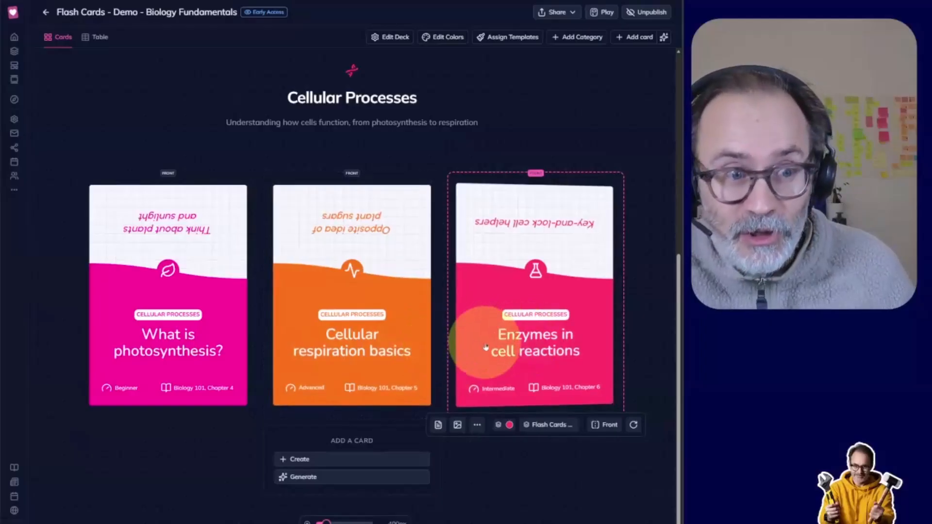
scroll(493, 345, "down", 1)
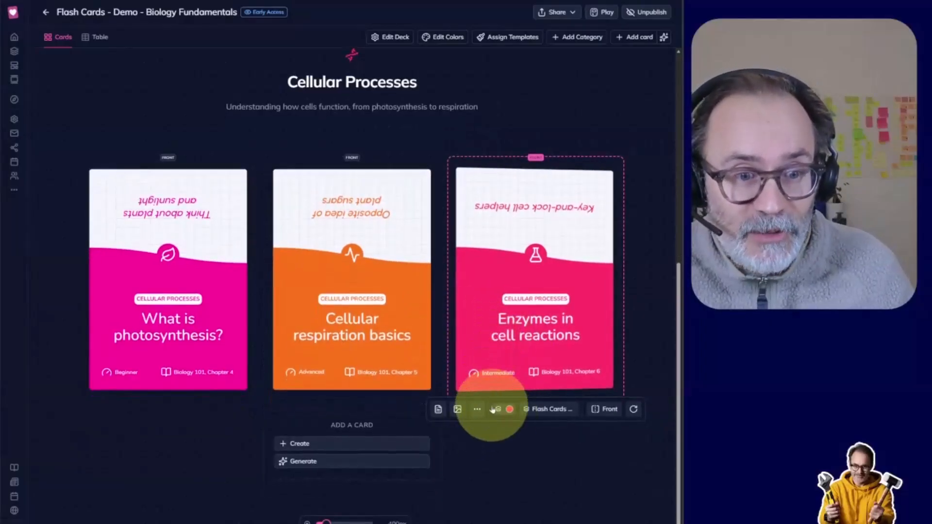
left_click(509, 410)
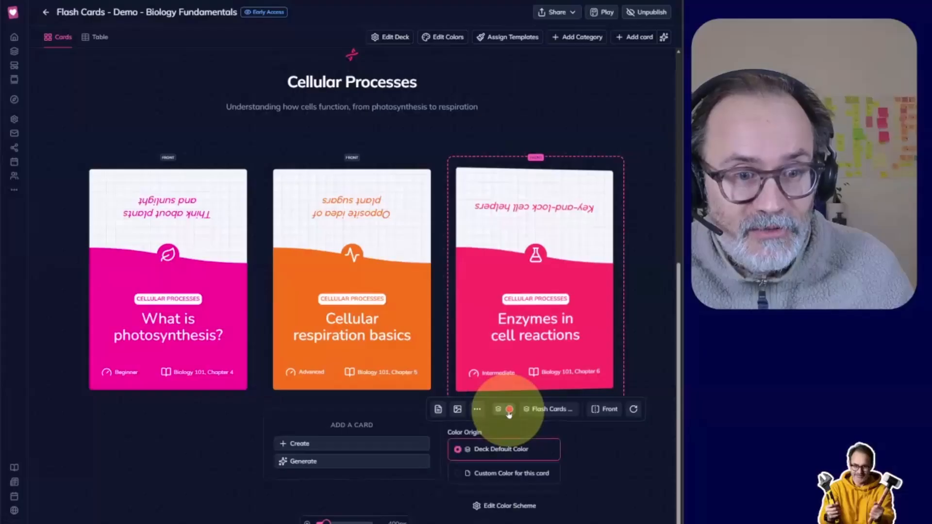
left_click(512, 474)
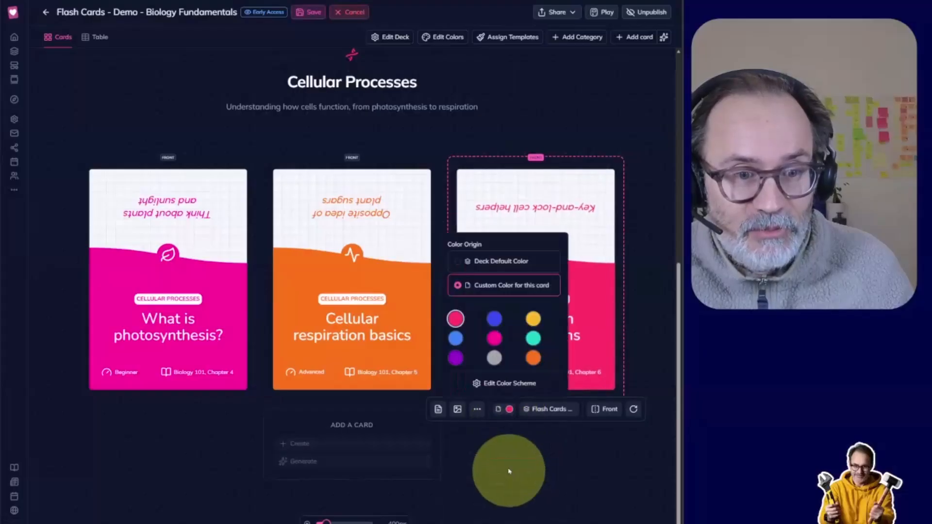
left_click(494, 319)
left_click(655, 319)
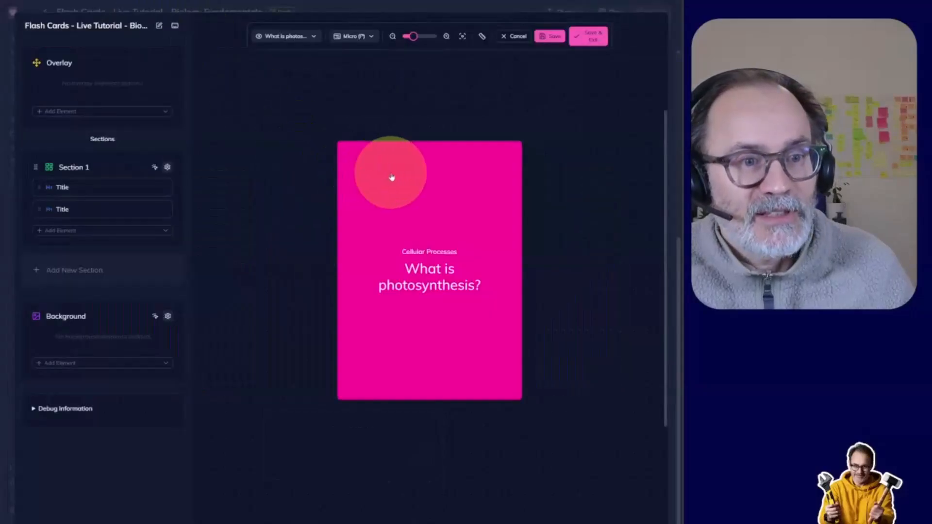
Set Section 1's background to the dynamic card color instead of a fixed one, and save and exit the template.
left_click(392, 177)
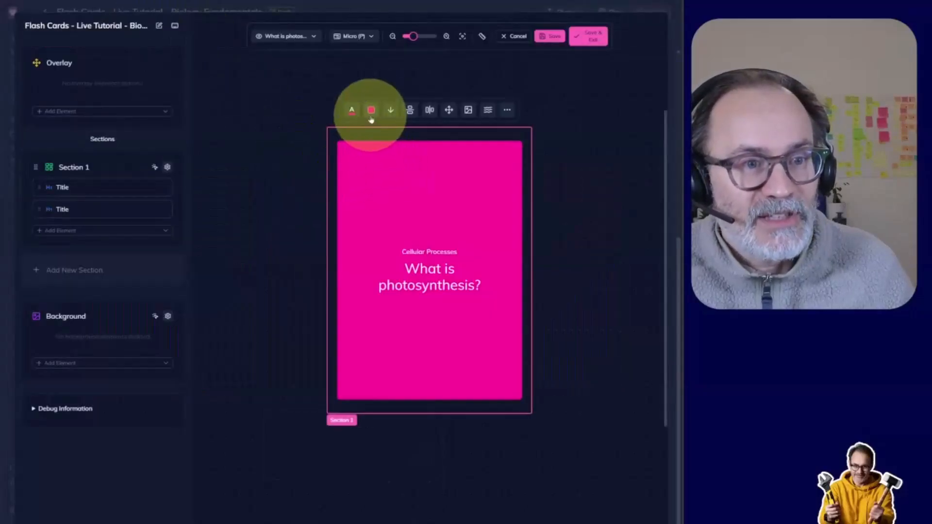
left_click(370, 115)
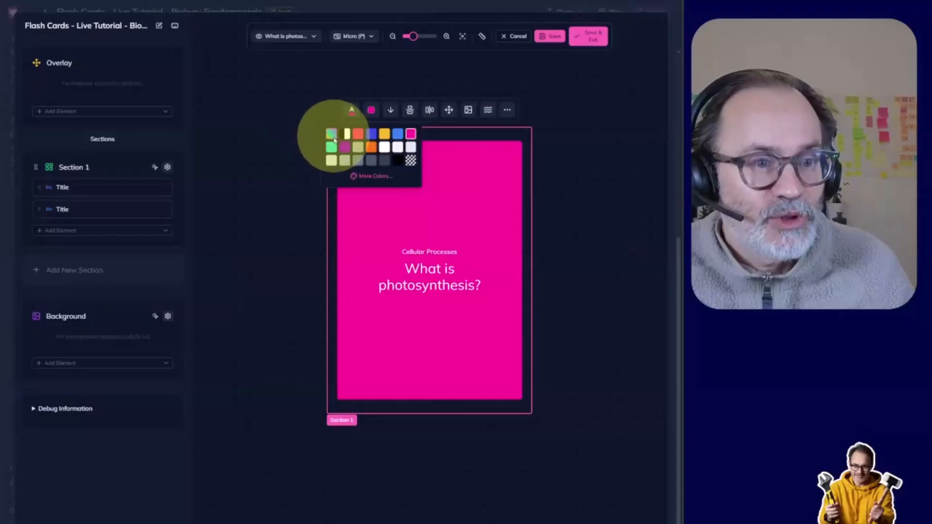
left_click(356, 177)
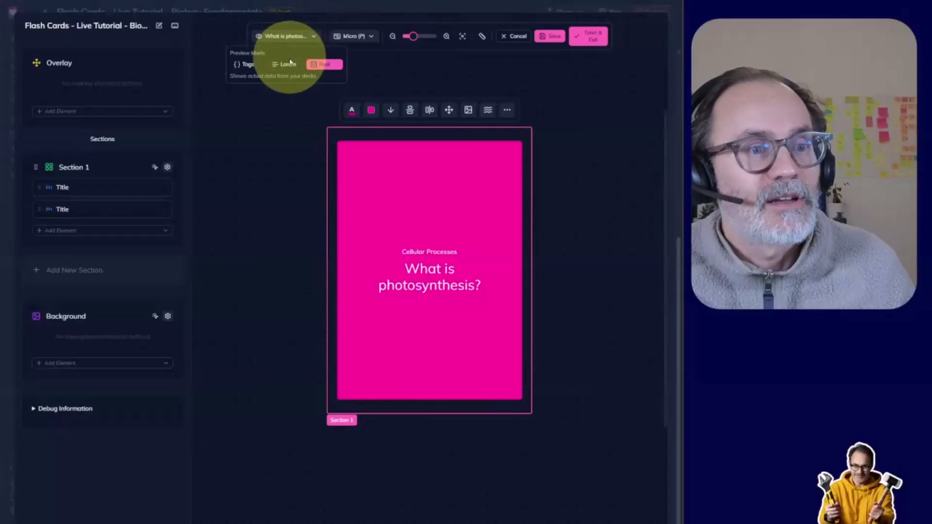
left_click(253, 138)
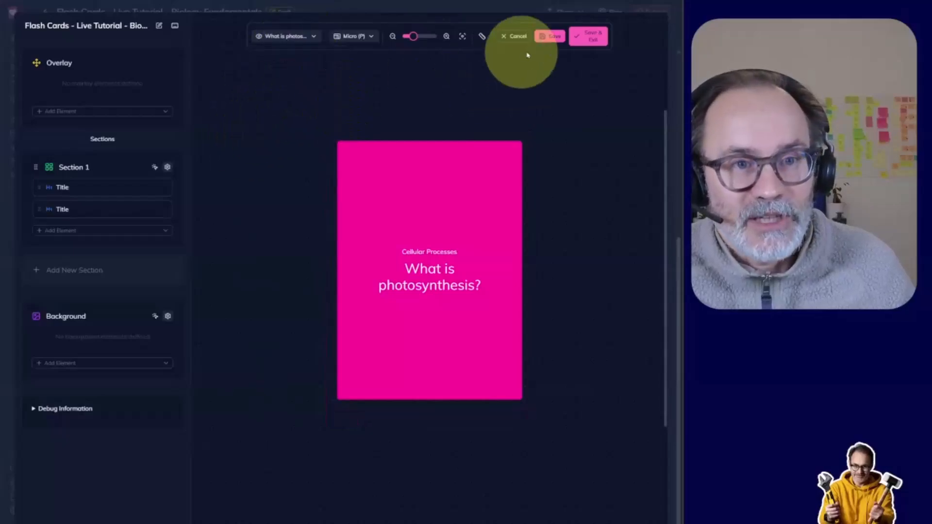
left_click(591, 36)
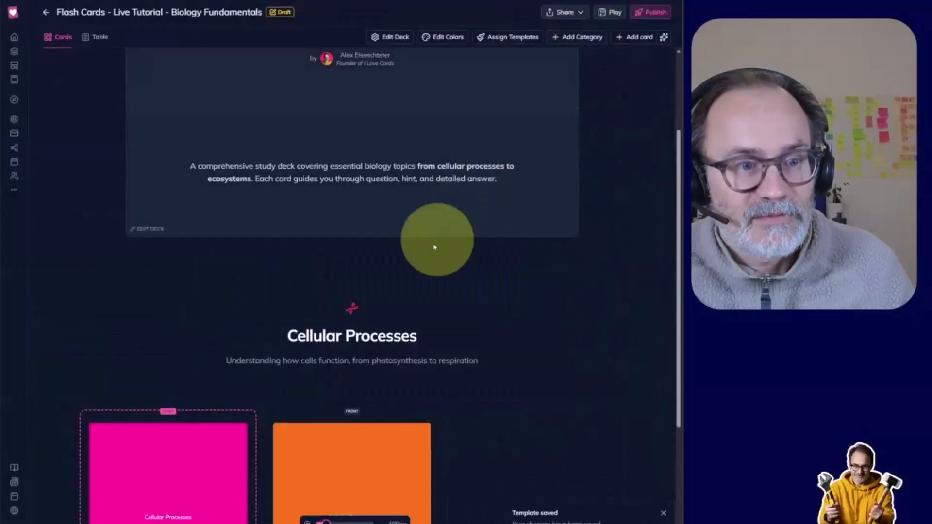
Give the "Cellular respiration basics" card a custom turquoise color.
scroll(429, 252, "down", 4)
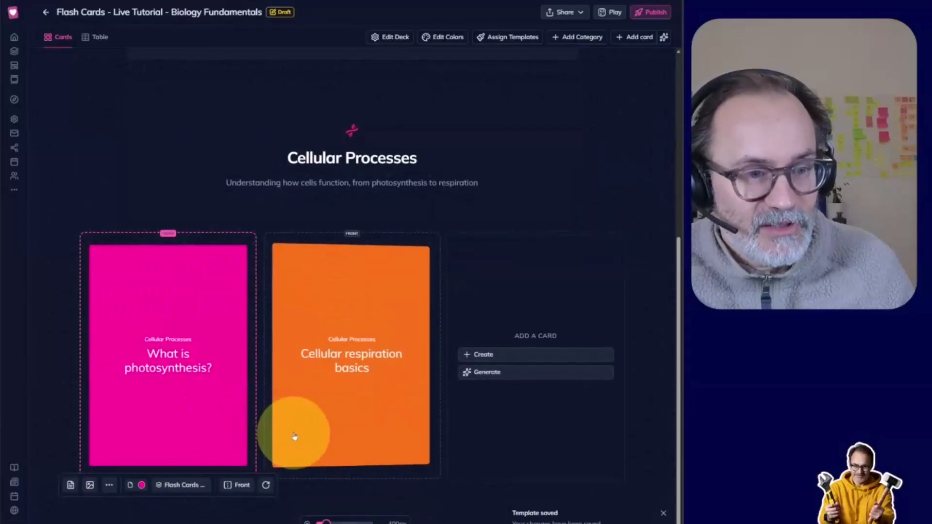
left_click(348, 420)
left_click(325, 485)
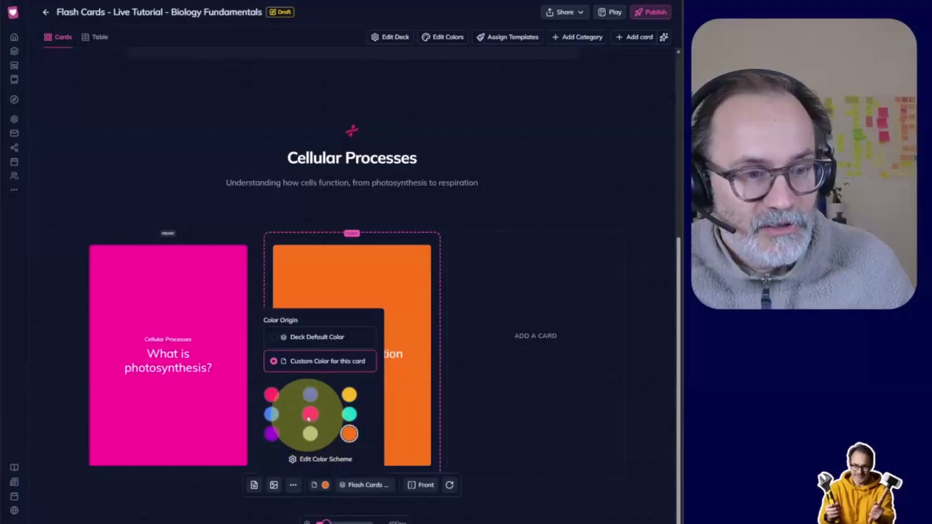
left_click(350, 414)
left_click(84, 188)
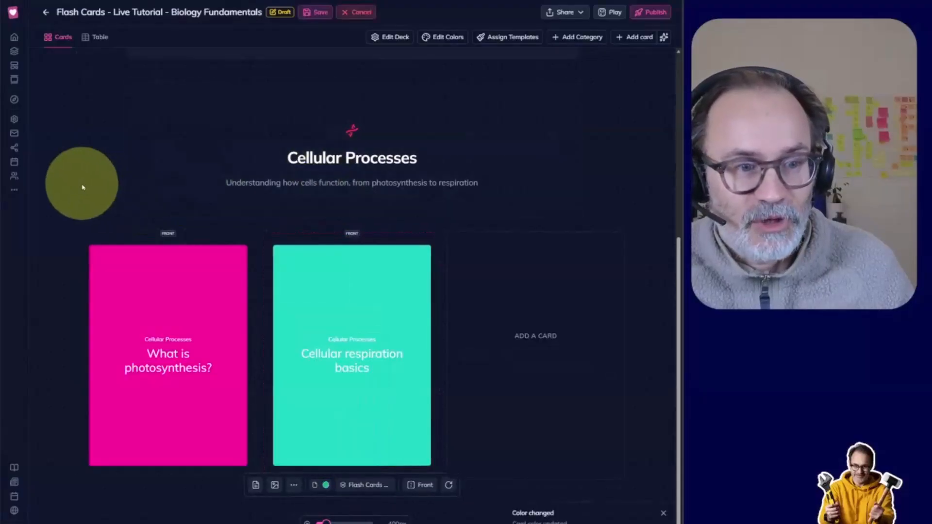
Reopen the deck's front template for editing from the "What is photosynthesis?" card.
left_click(204, 381)
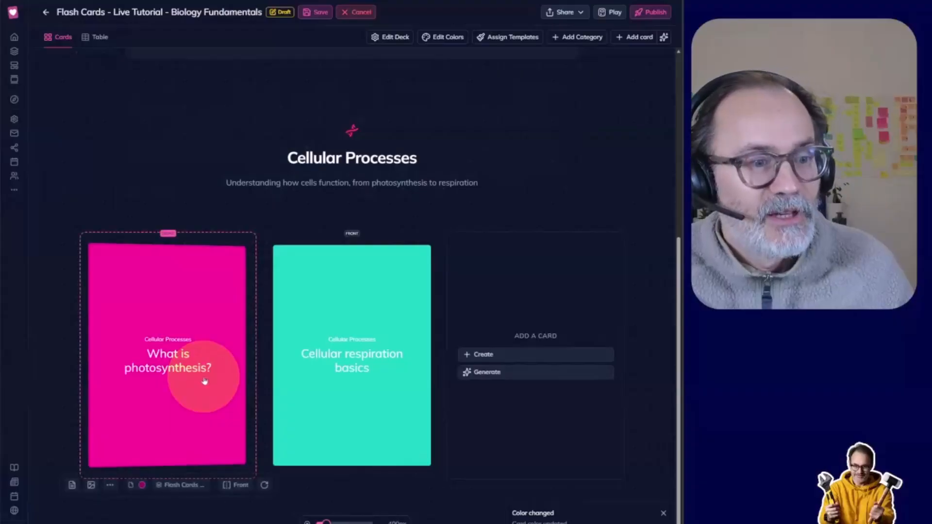
left_click(171, 485)
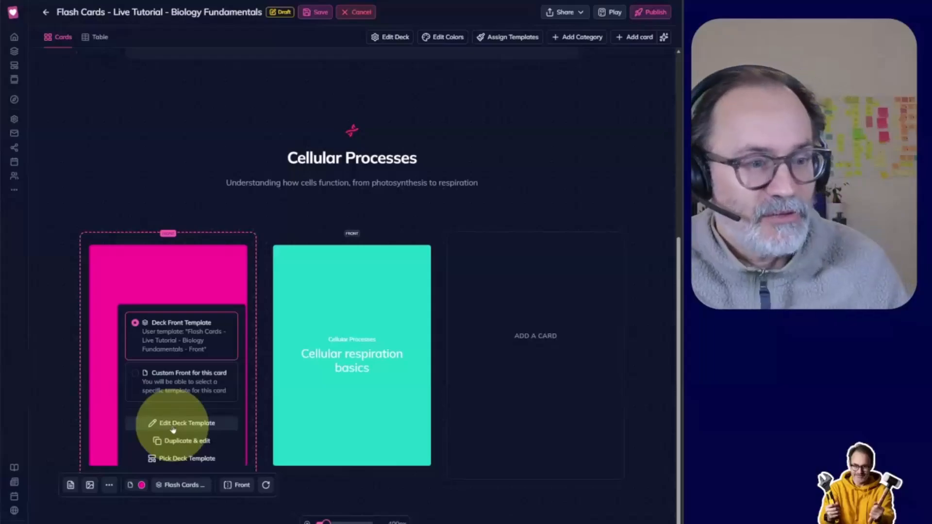
left_click(183, 424)
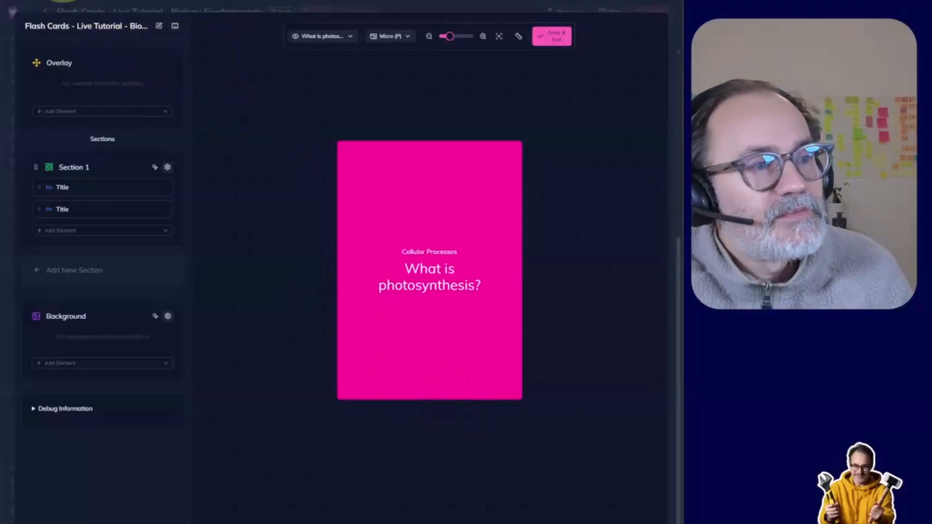
In the other tab's demo deck, rotate the "What is photosynthesis?" card to read its upside-down hint and turn it back.
left_click(66, 3)
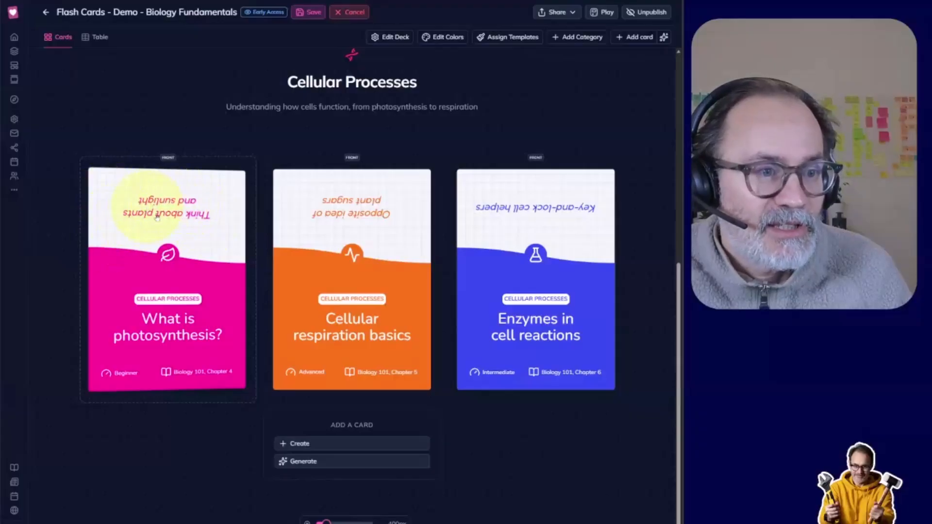
left_click(222, 337)
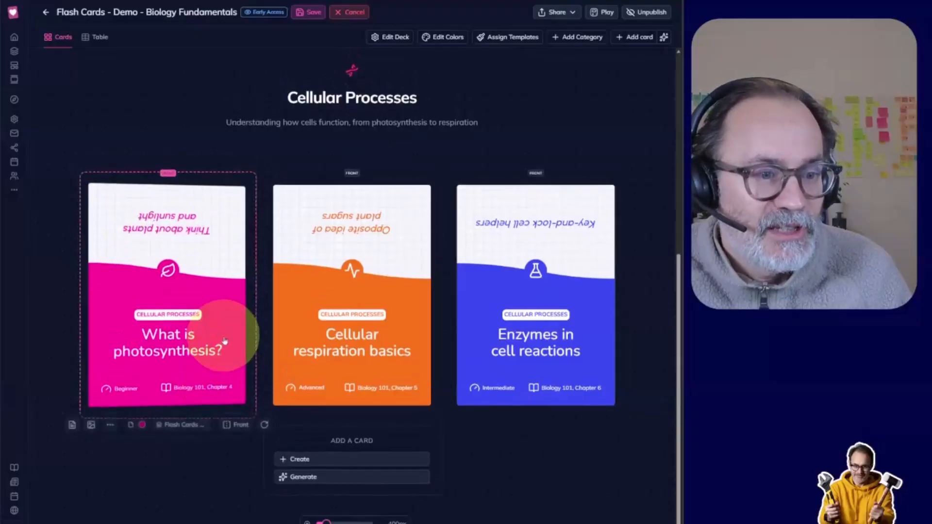
left_click(266, 425)
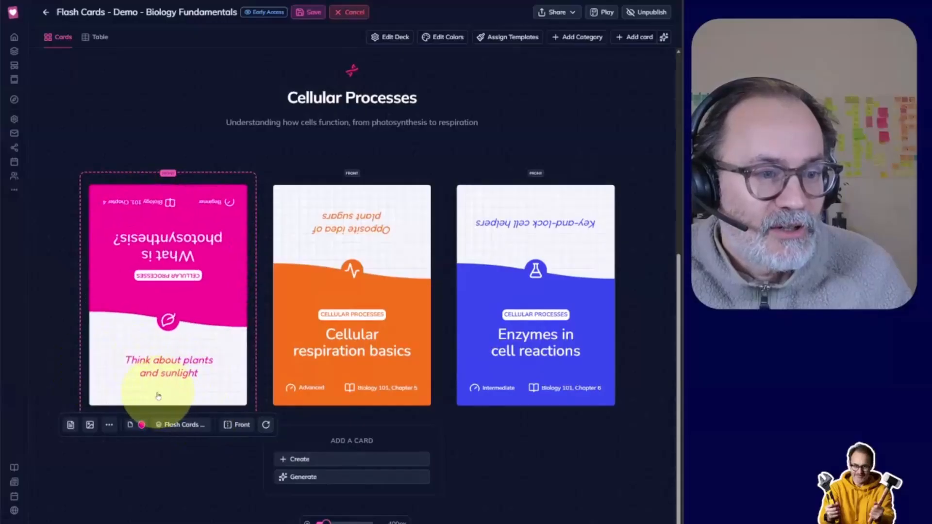
left_click(266, 425)
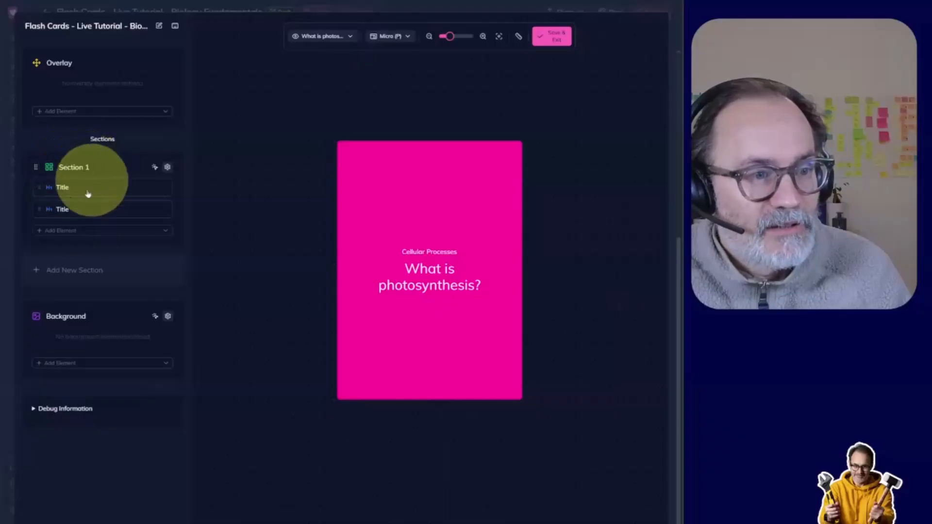
Add a new section above the titles section and shrink it to about 30 percent of the card's height.
left_click(55, 272)
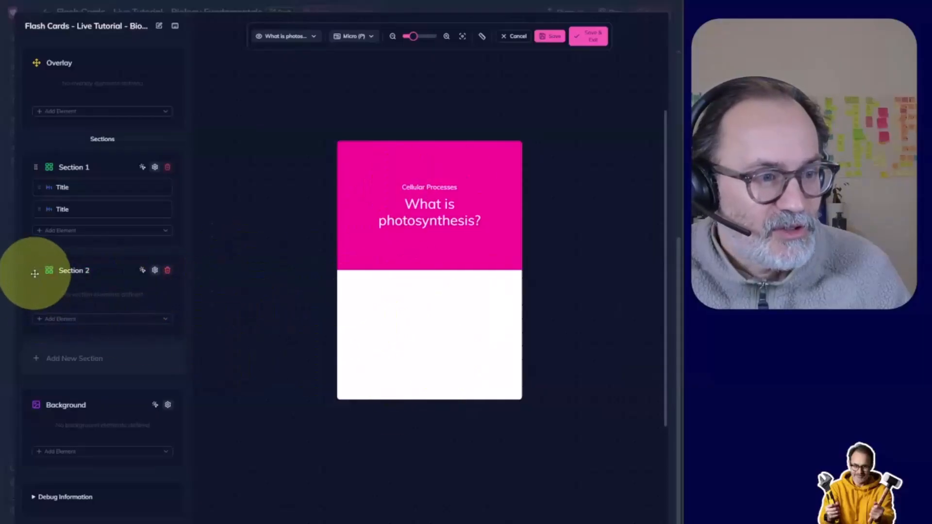
left_click_drag(33, 271, 41, 210)
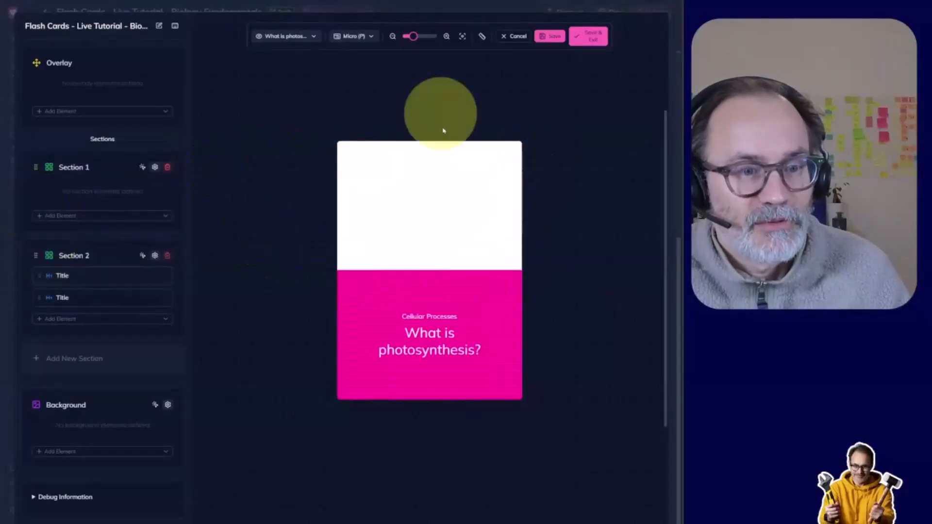
left_click(353, 318)
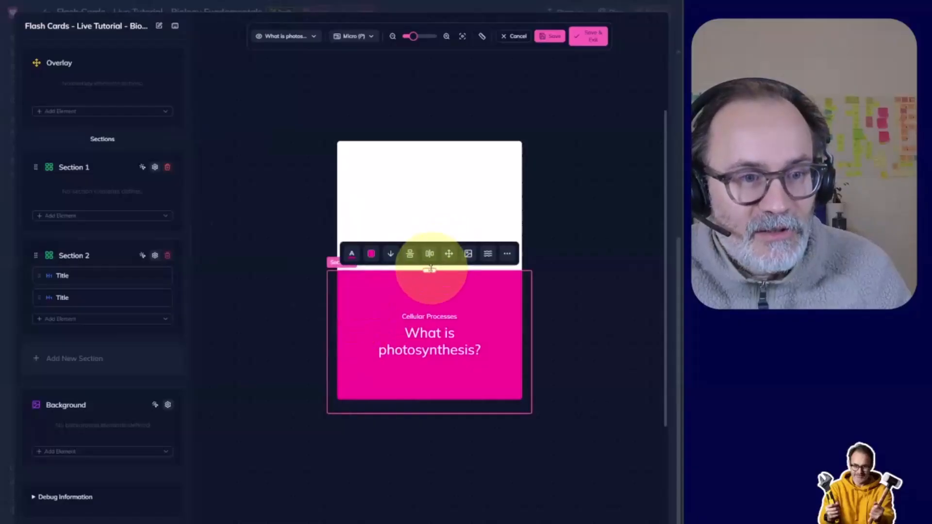
left_click_drag(430, 269, 424, 216)
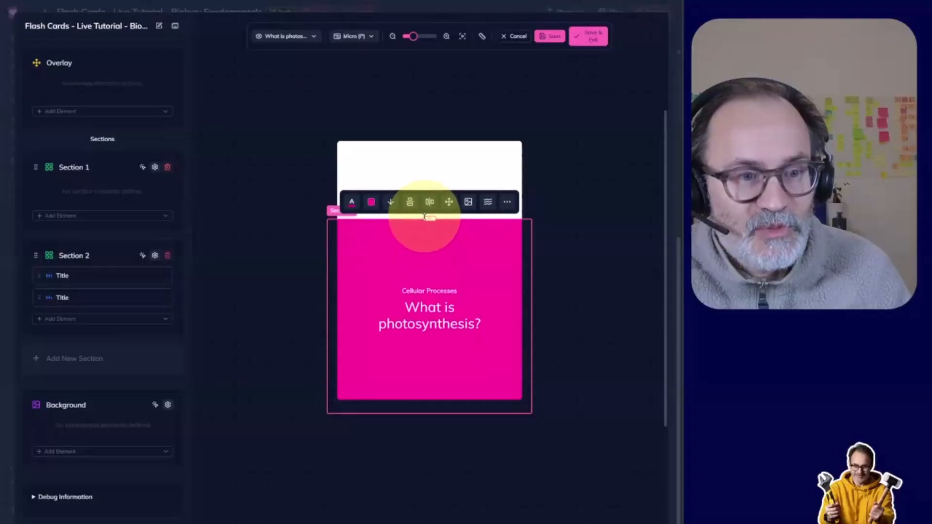
left_click(286, 280)
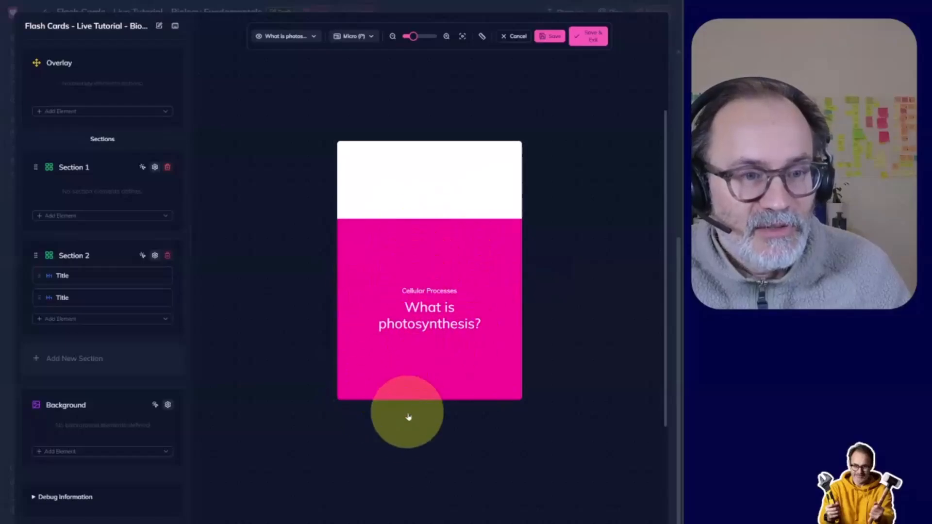
Try the spread-out and top vertical alignments for Section 2's titles and restore the centered alignment.
left_click(365, 315)
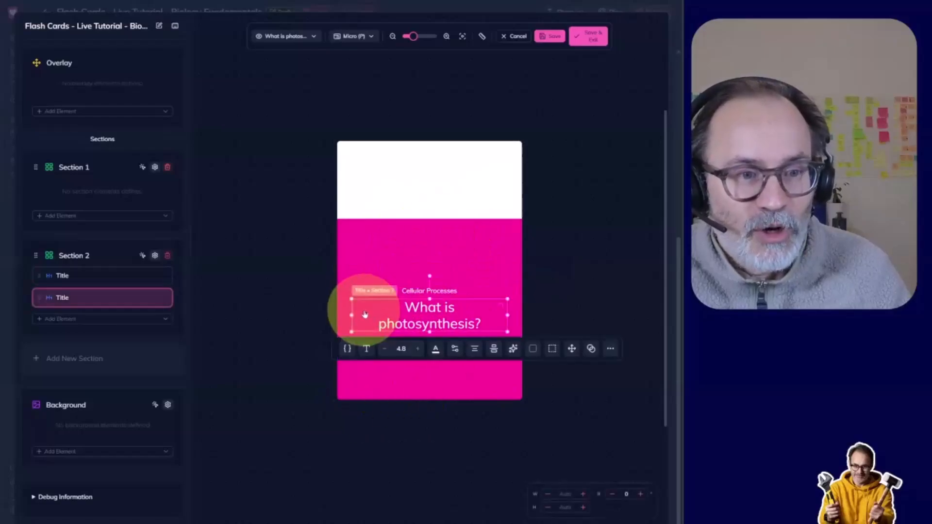
left_click(345, 252)
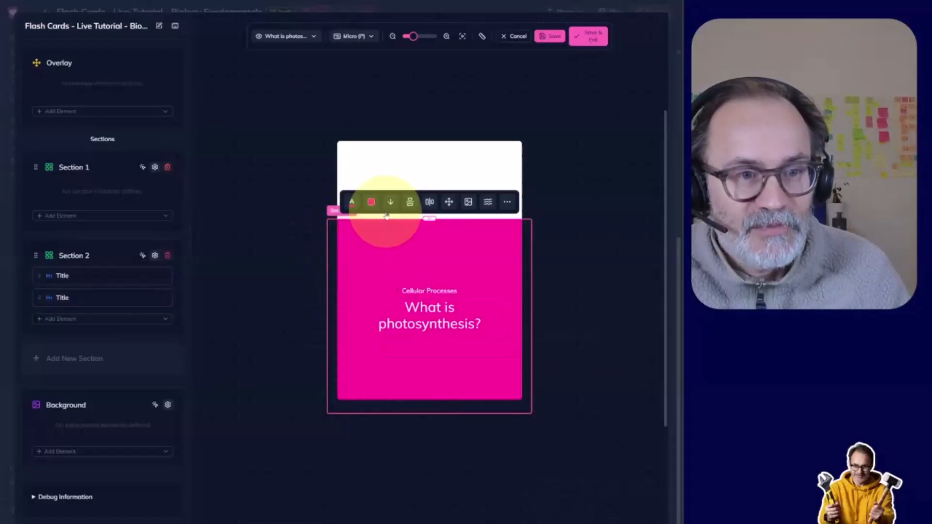
left_click(409, 206)
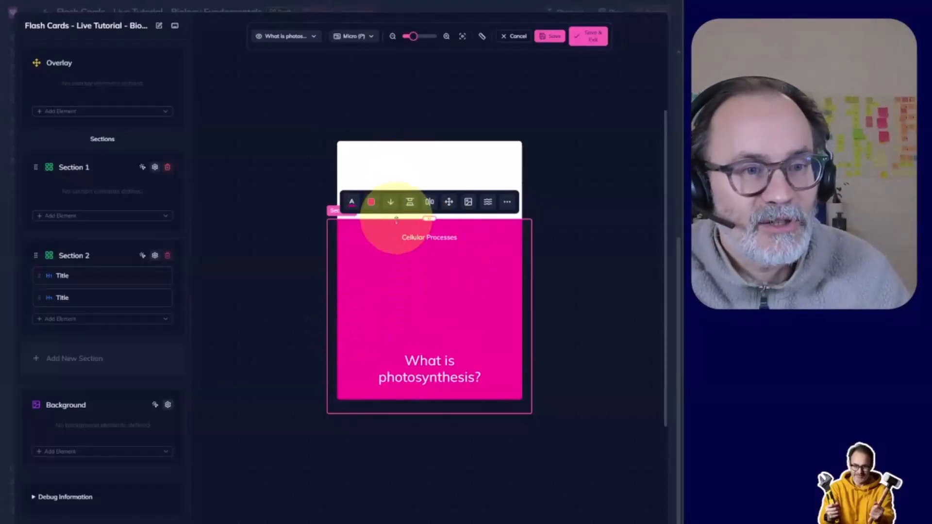
left_click(409, 203)
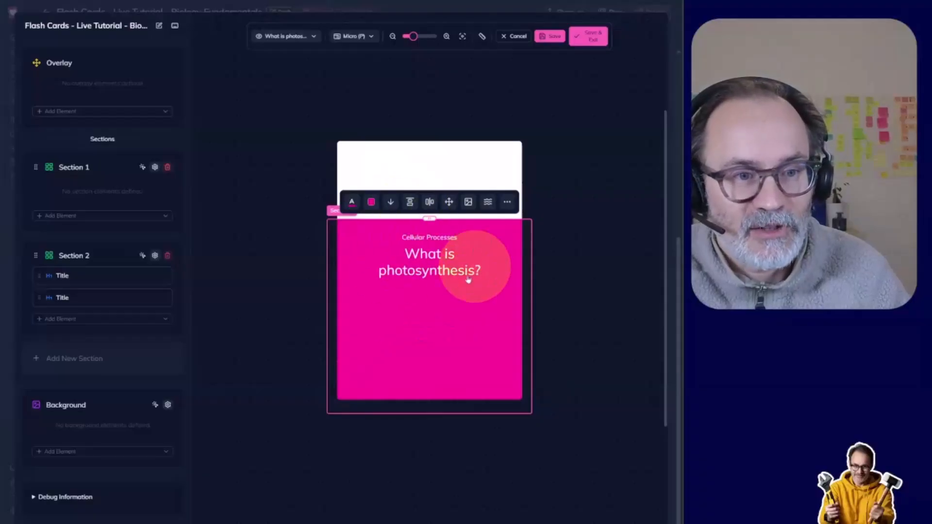
left_click(411, 203)
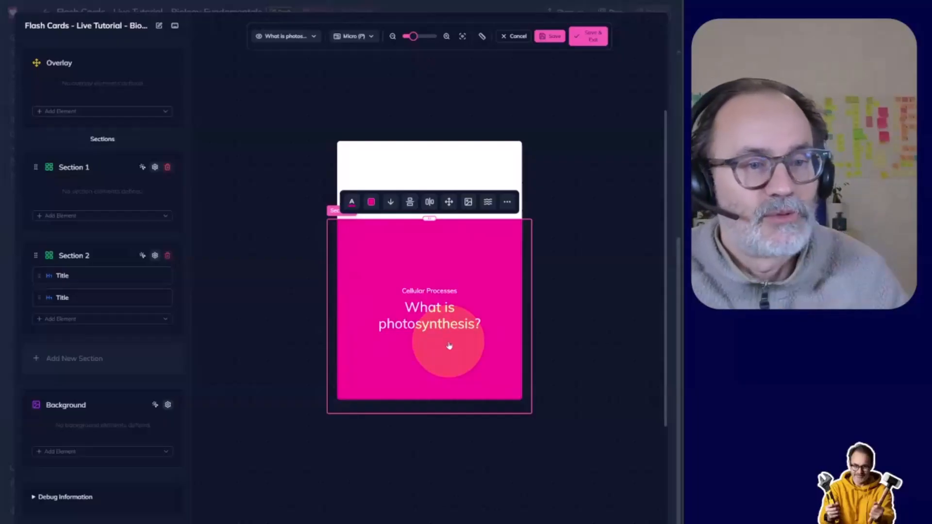
left_click(280, 248)
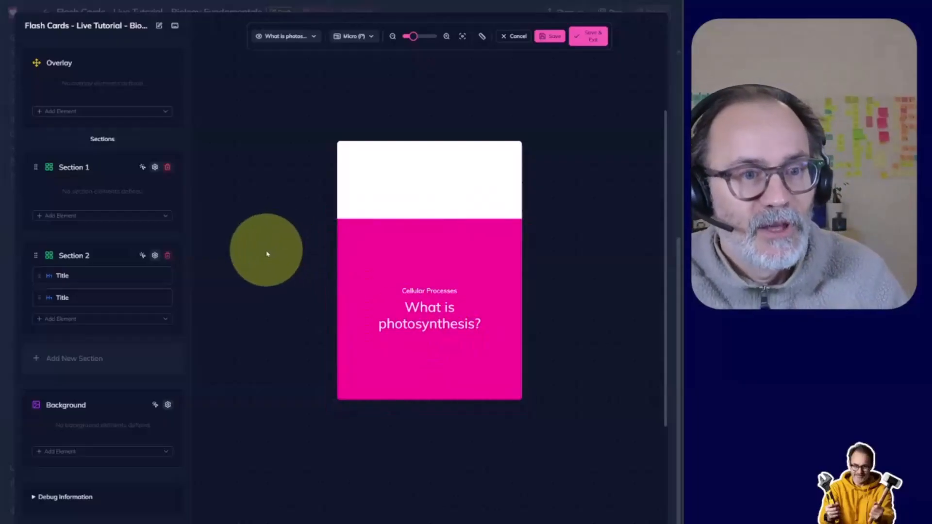
Add the card's Hint element to the empty Section 1.
left_click(415, 183)
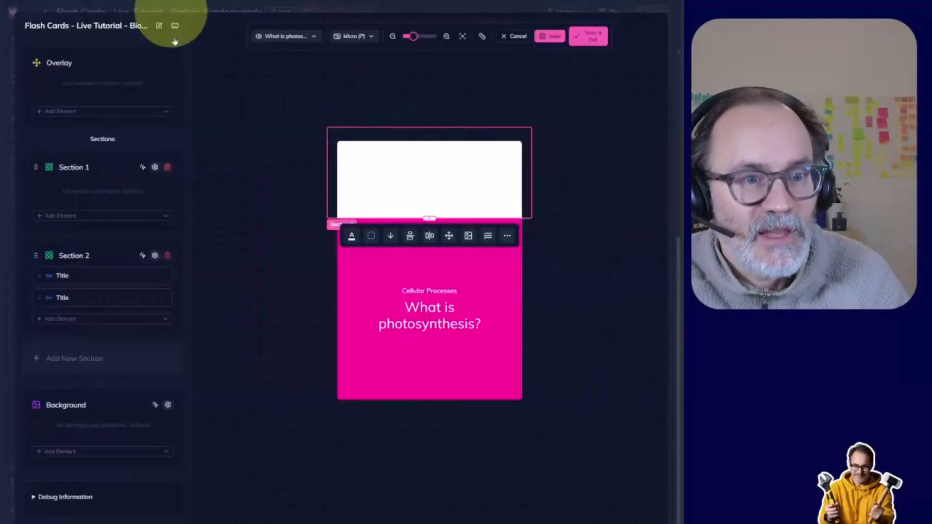
left_click(60, 216)
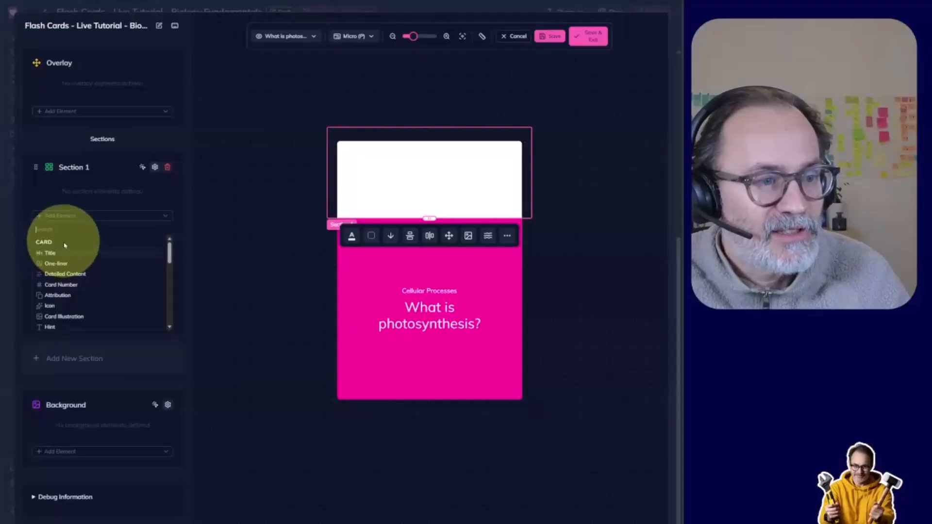
scroll(46, 286, "down", 1)
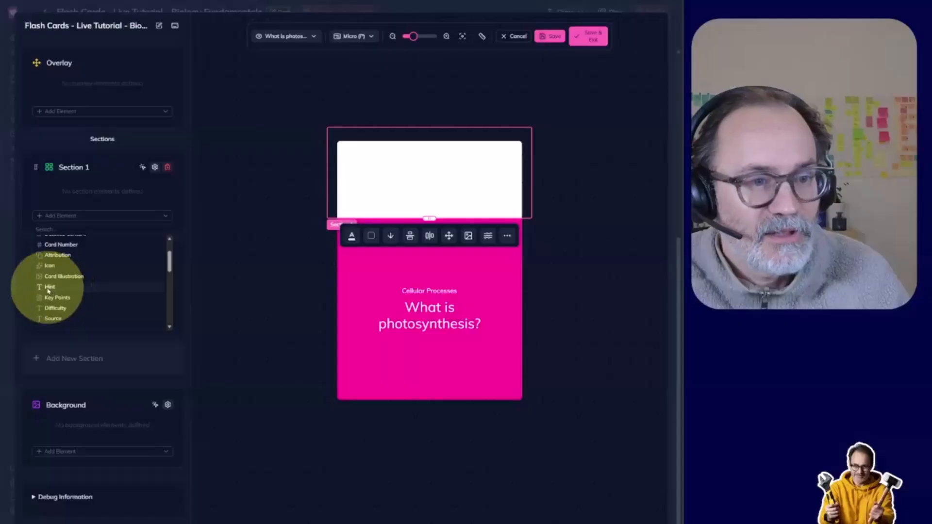
left_click(49, 288)
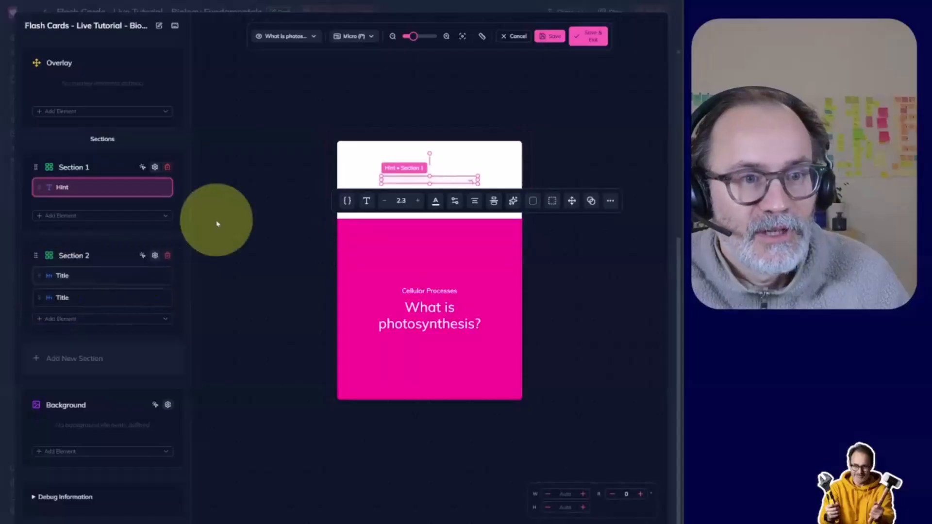
Set the hint's text color in Section 1 to black.
left_click(436, 202)
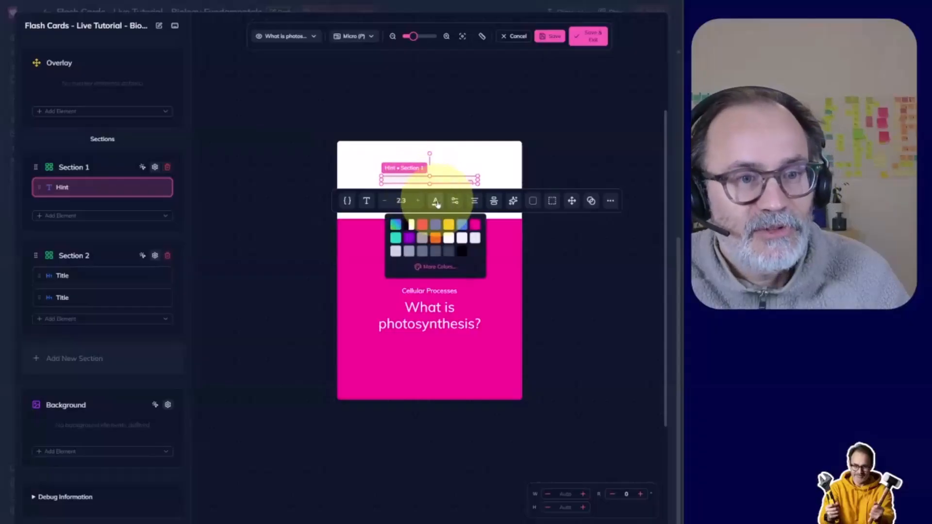
left_click(461, 250)
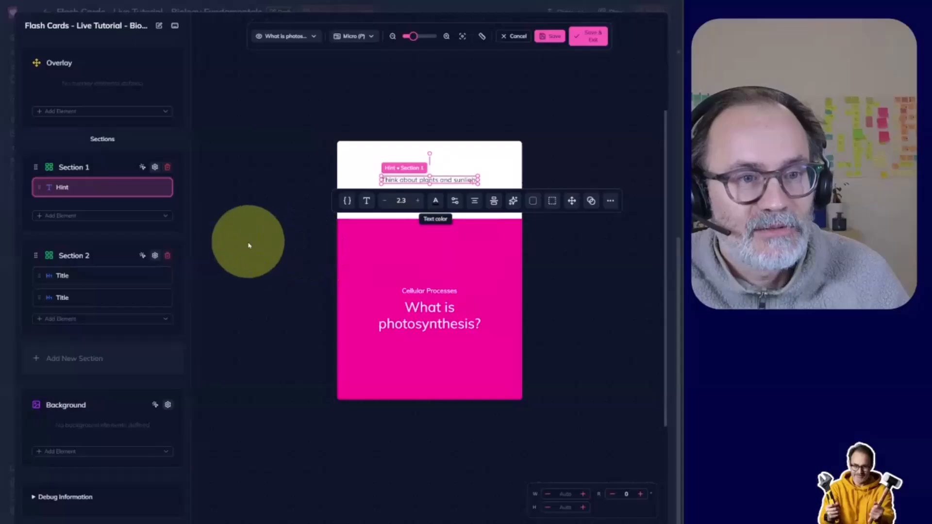
left_click(262, 256)
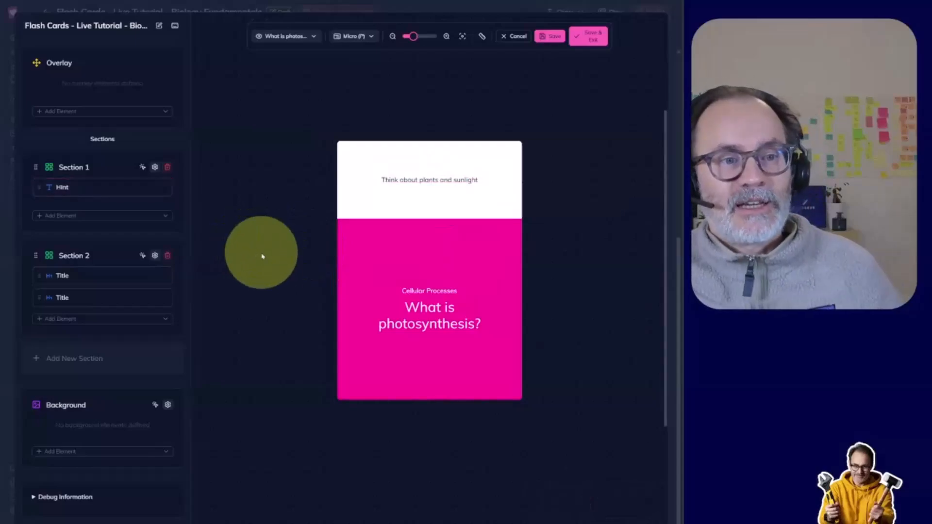
Make the hint text in Section 1 italic and set its font size to 3.3.
left_click(436, 187)
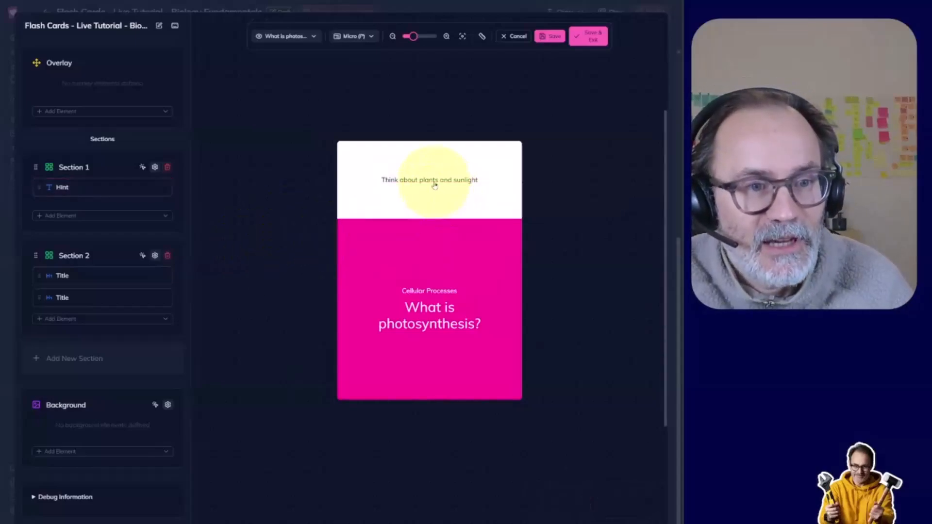
left_click(435, 186)
left_click(418, 201)
left_click(418, 201)
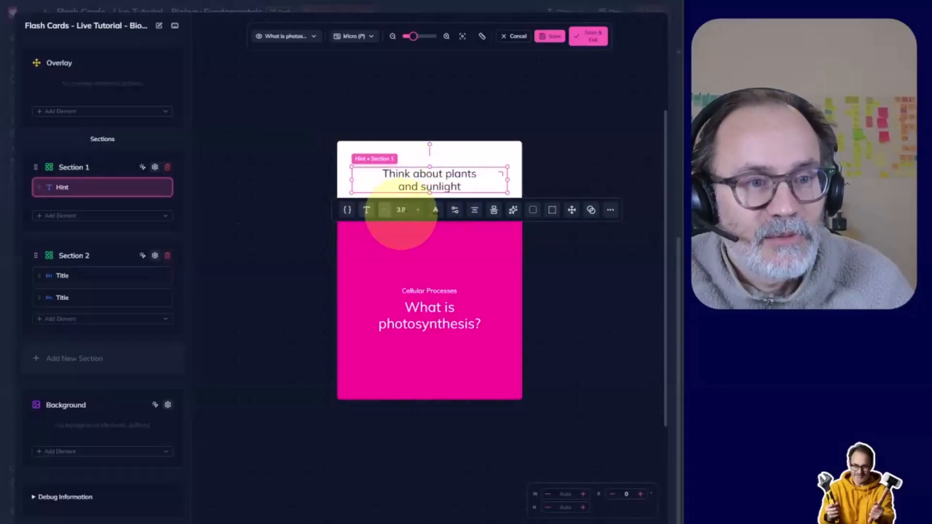
left_click(455, 210)
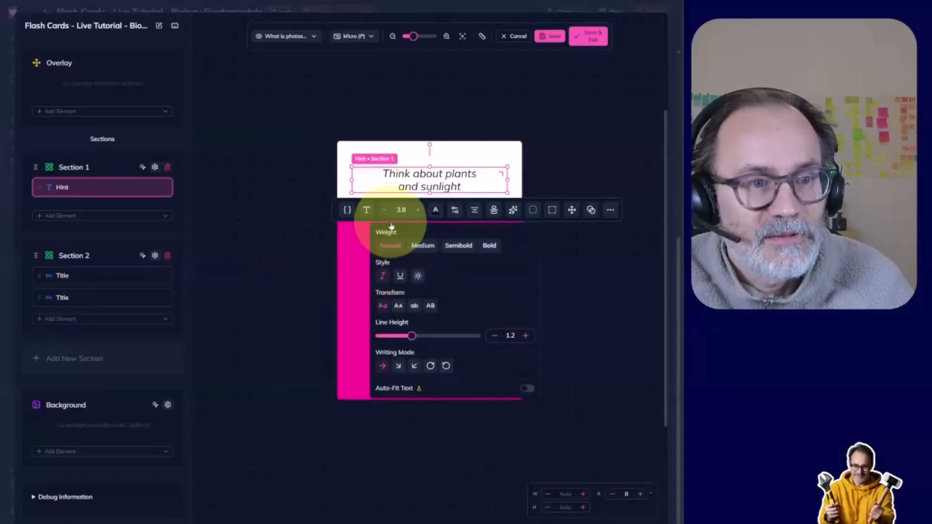
left_click(382, 210)
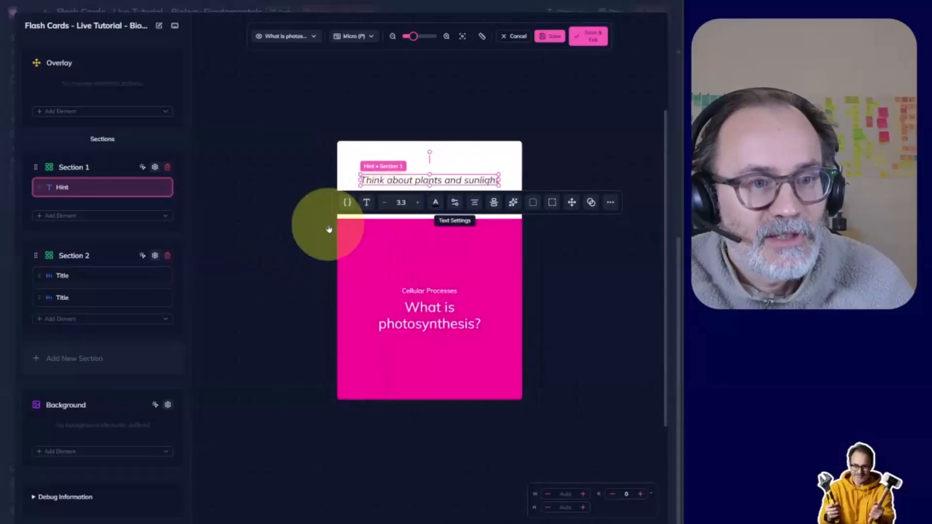
left_click(233, 47)
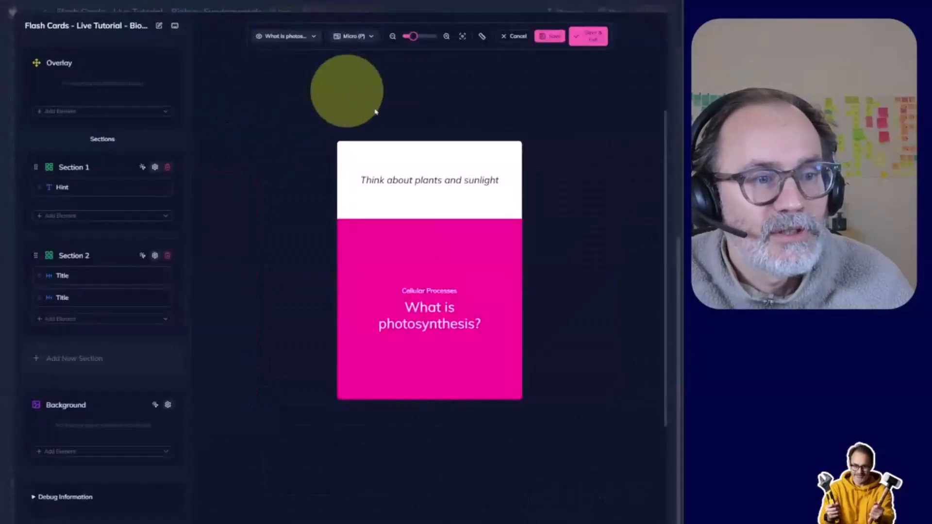
Set the weight of the hint text in Section 1 to Bold.
left_click(405, 185)
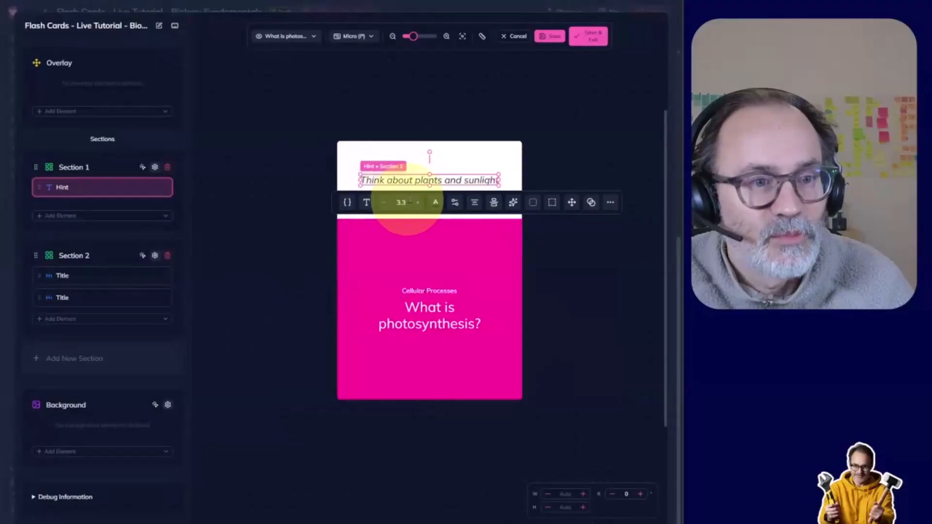
left_click(455, 202)
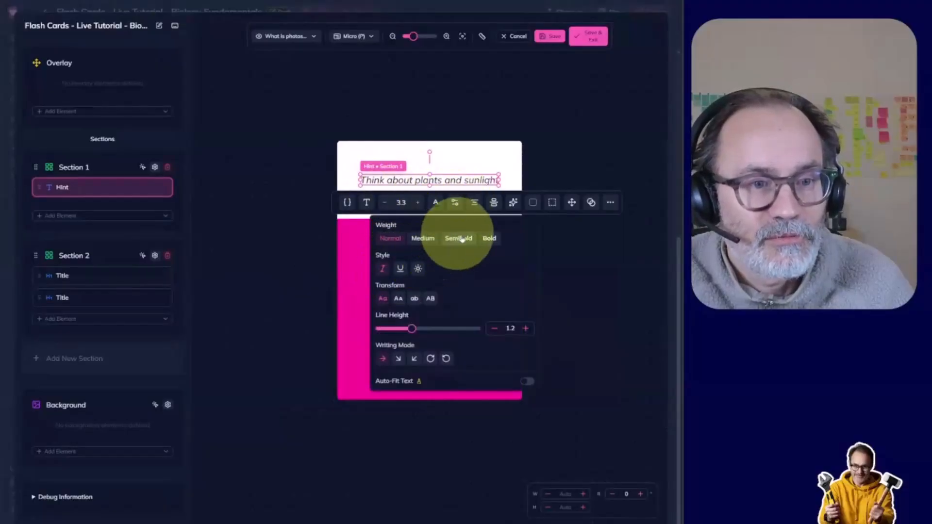
left_click(490, 239)
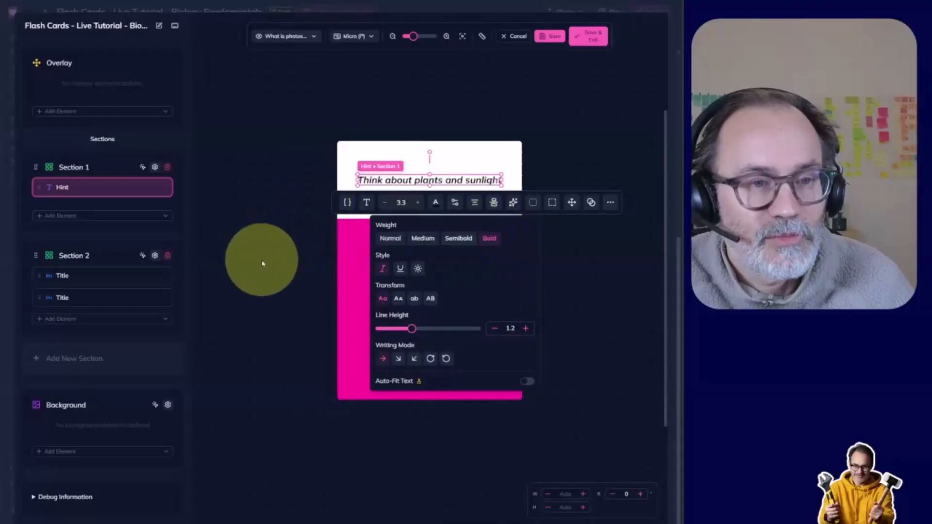
left_click(262, 264)
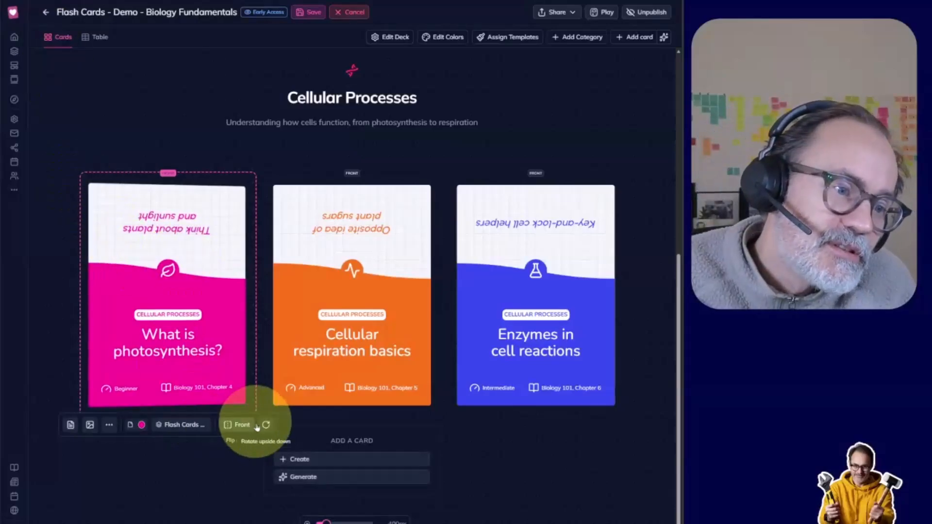
Rotate the photosynthesis and cellular respiration cards upside down in the demo deck to view their hints upright.
left_click(266, 426)
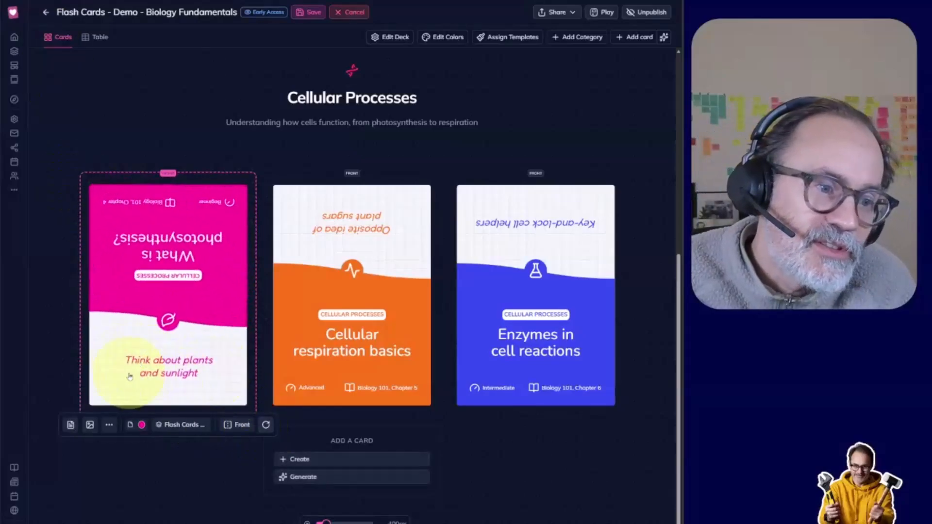
left_click(395, 408)
left_click(449, 425)
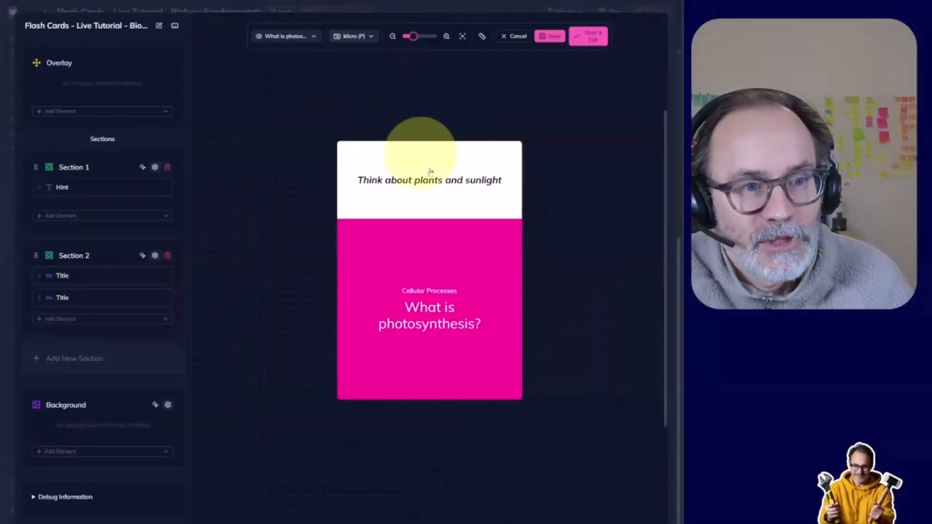
Set the Section 1 hint's weight to Semibold and its text color to the card color, and save the template.
left_click(442, 183)
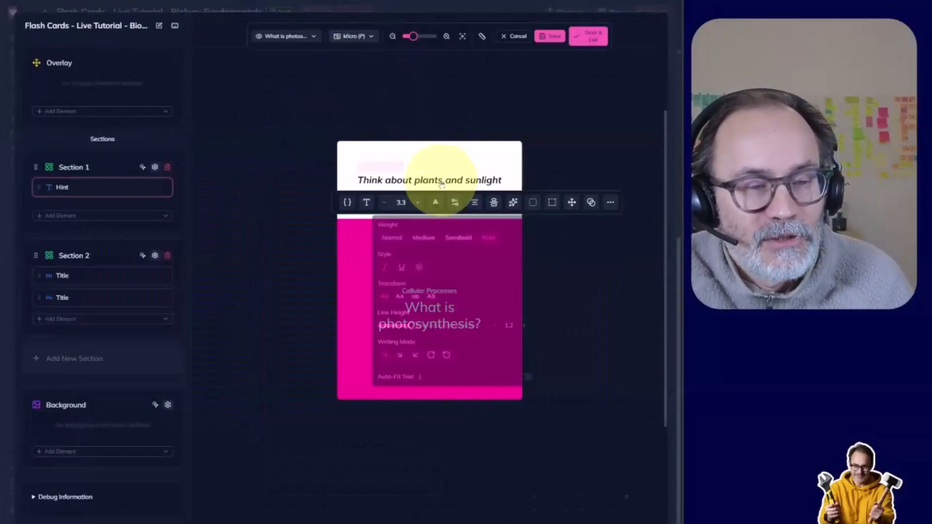
left_click(456, 238)
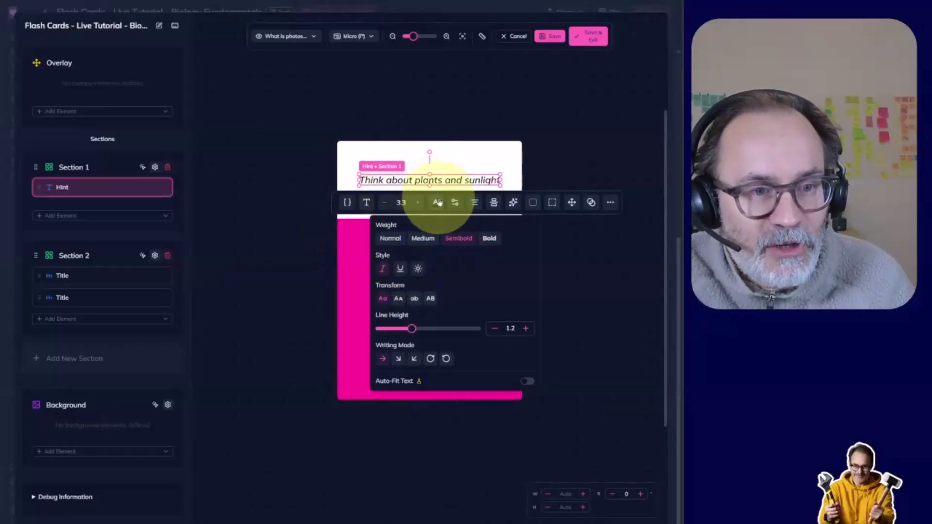
left_click(438, 203)
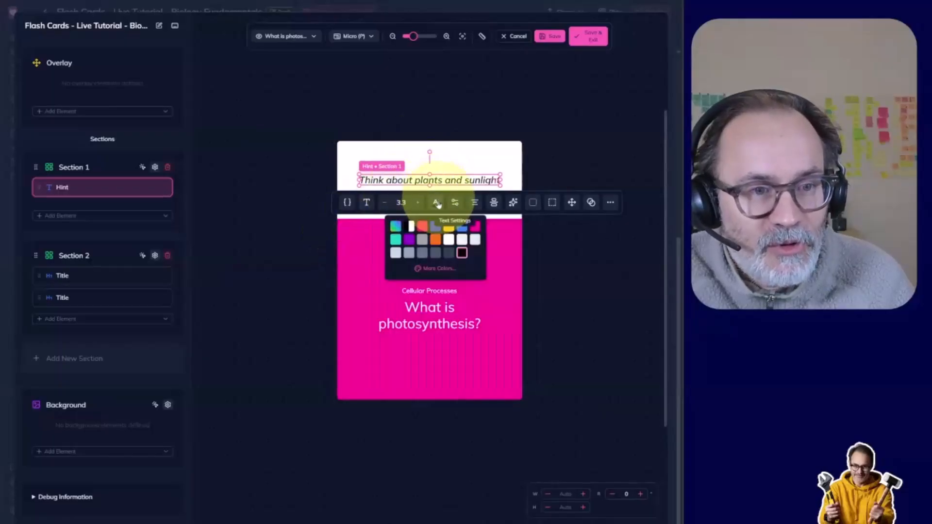
left_click(393, 231)
left_click(256, 265)
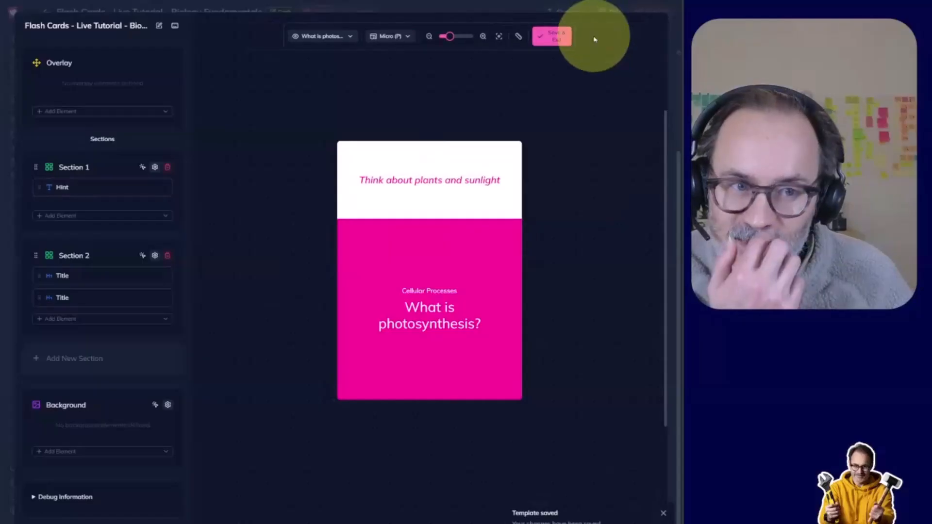
Check the hint styling on the tutorial deck's Cellular Processes cards and reopen the photosynthesis card's front template.
scroll(507, 301, "down", 4)
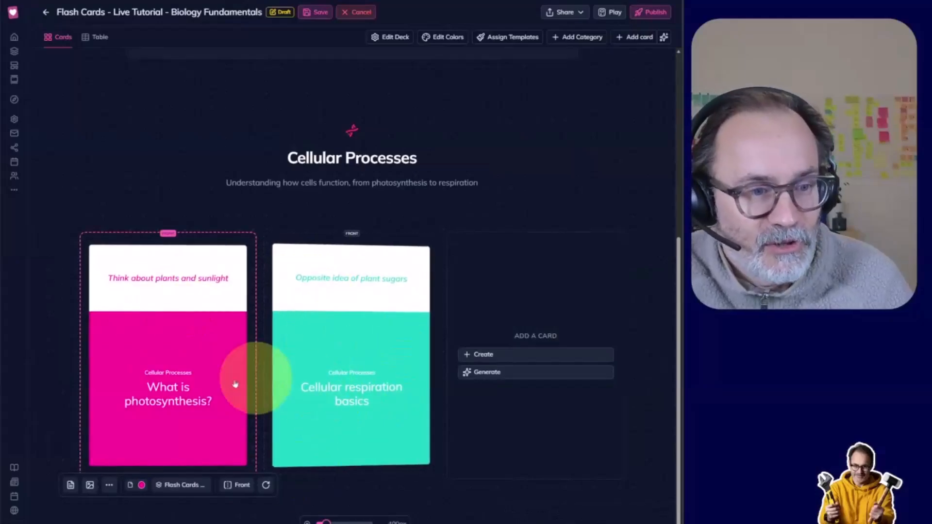
left_click(167, 485)
left_click(168, 430)
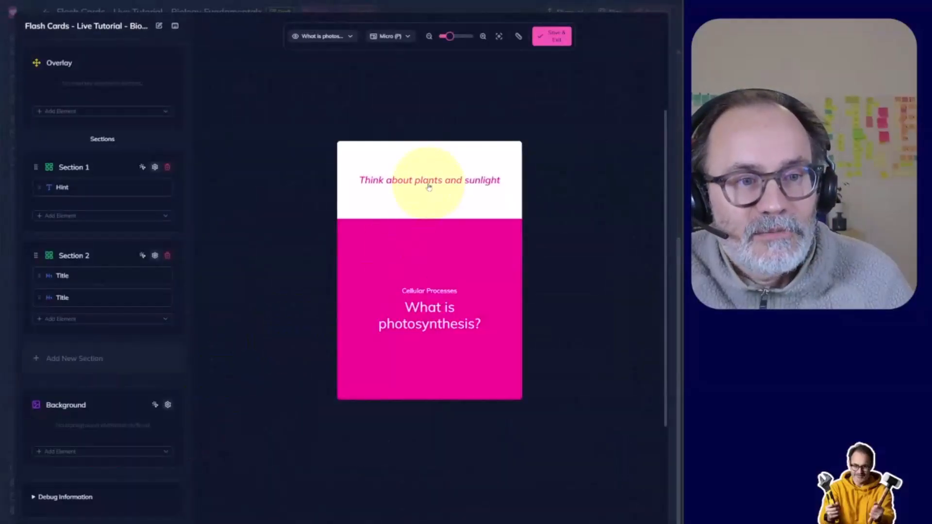
Rotate the hint in Section 1 by 180 degrees so it reads upside down.
left_click(429, 184)
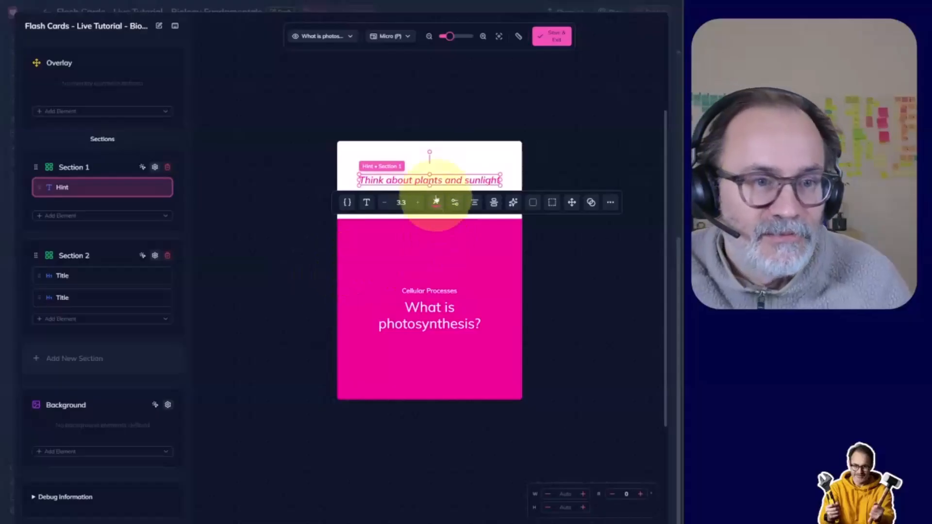
left_click_drag(429, 150, 433, 232)
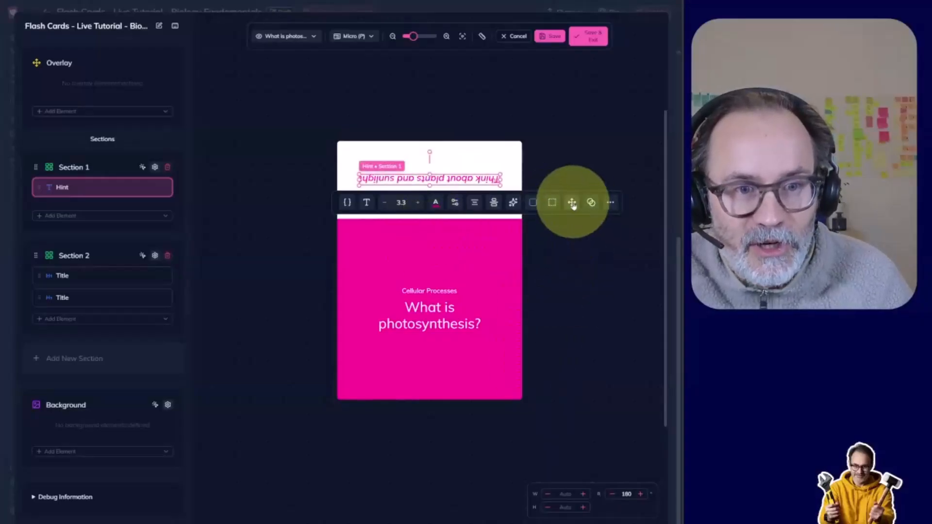
left_click(643, 495)
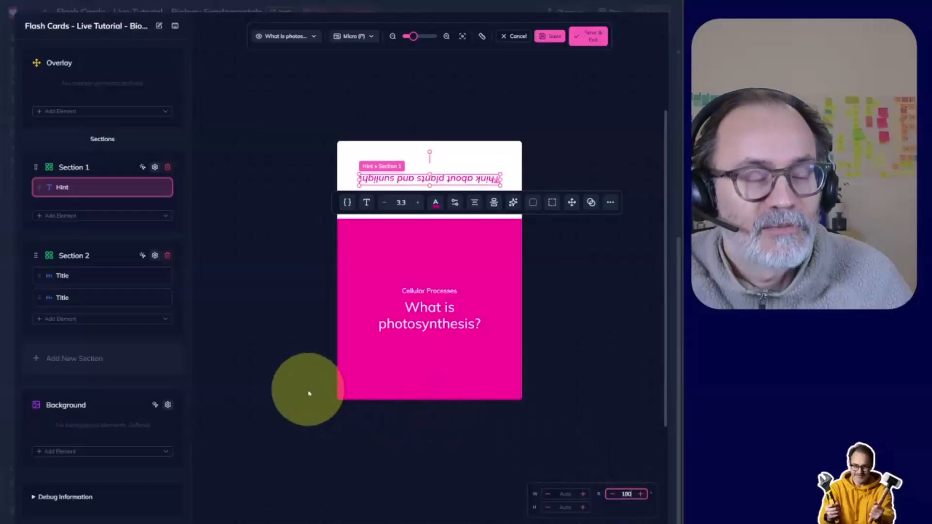
left_click(291, 320)
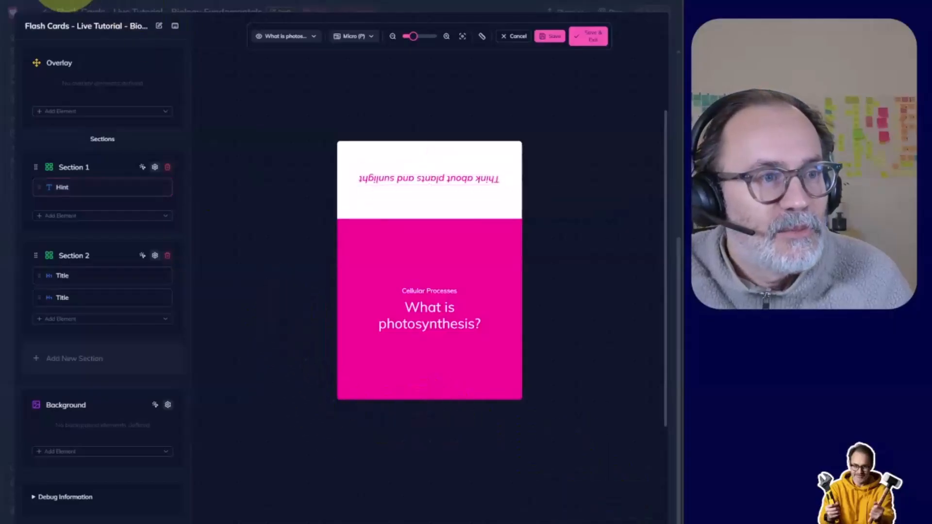
Open the front template of the demo deck's cellular respiration card and examine its hint's font family and text settings.
left_click(46, 11)
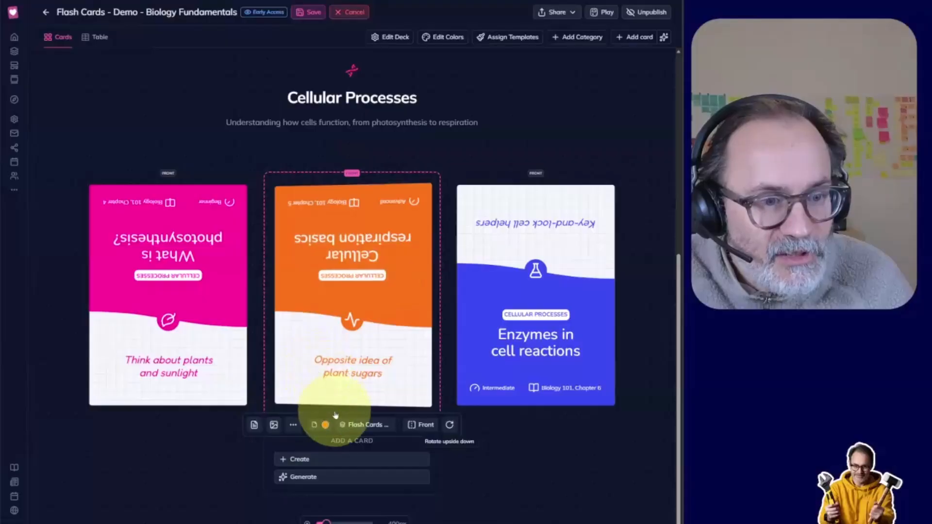
left_click(362, 425)
left_click(359, 364)
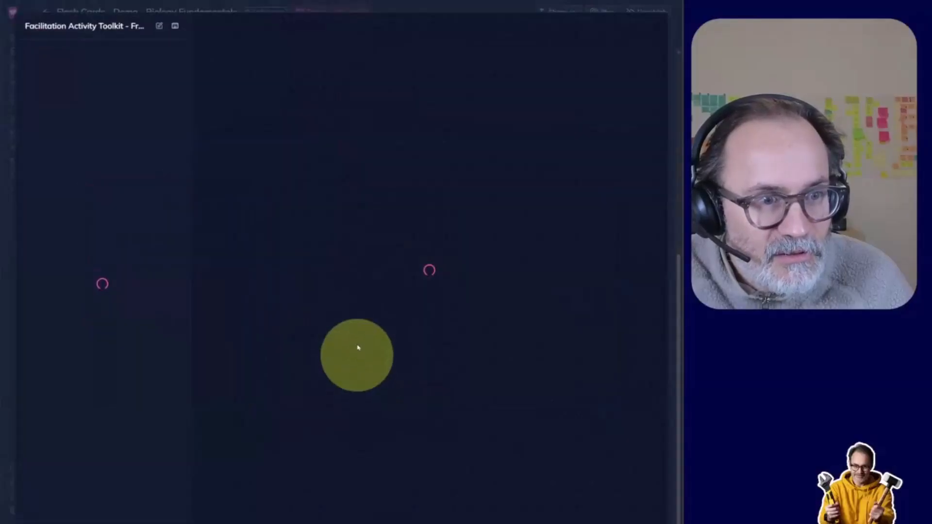
left_click(422, 195)
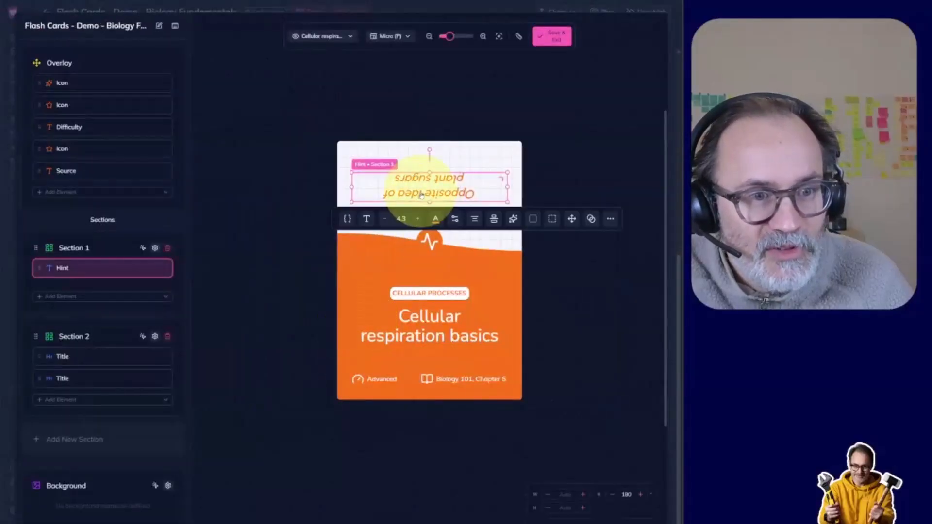
left_click(365, 219)
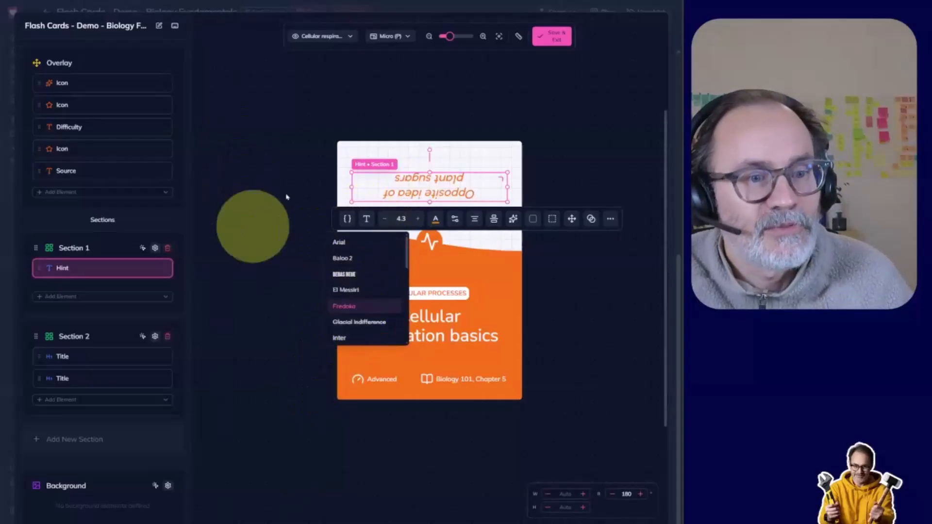
left_click(454, 219)
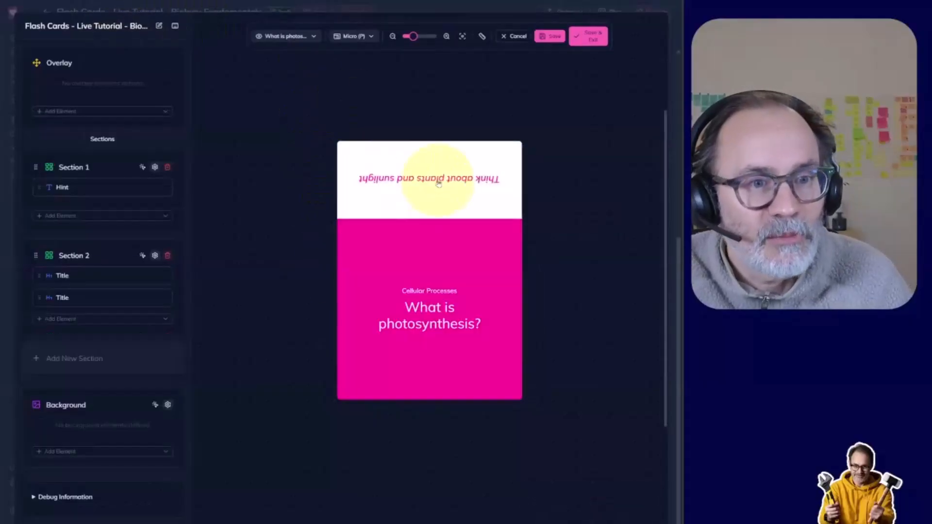
Set the tutorial template's hint to the Fredoka font with Normal weight and font size 4.3.
left_click(437, 179)
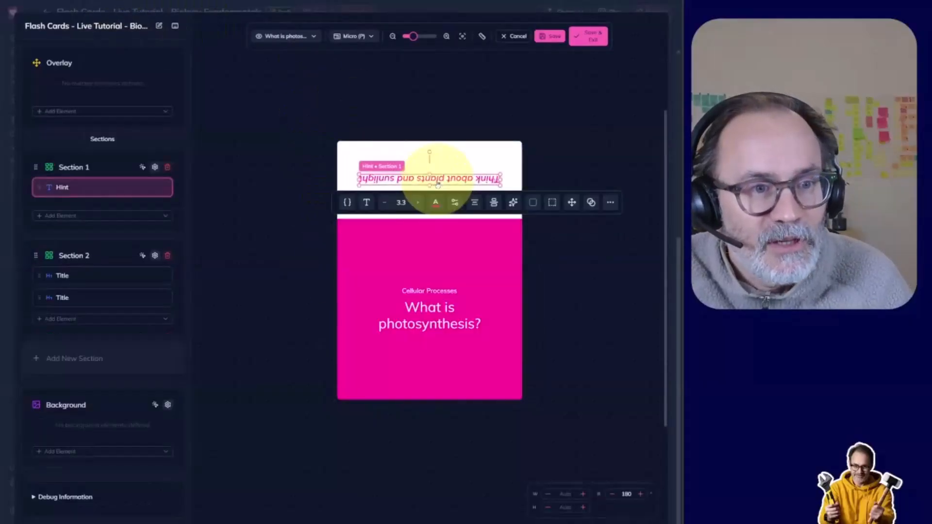
left_click(367, 206)
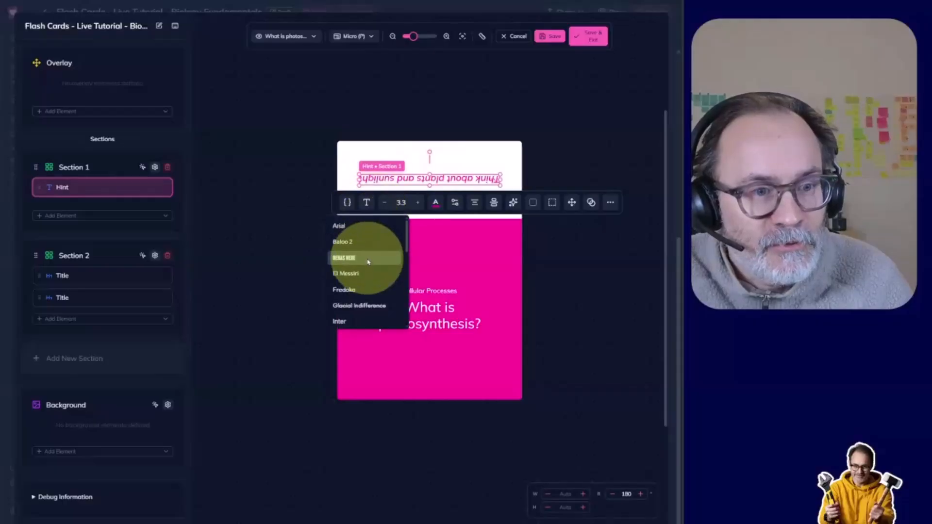
left_click(363, 290)
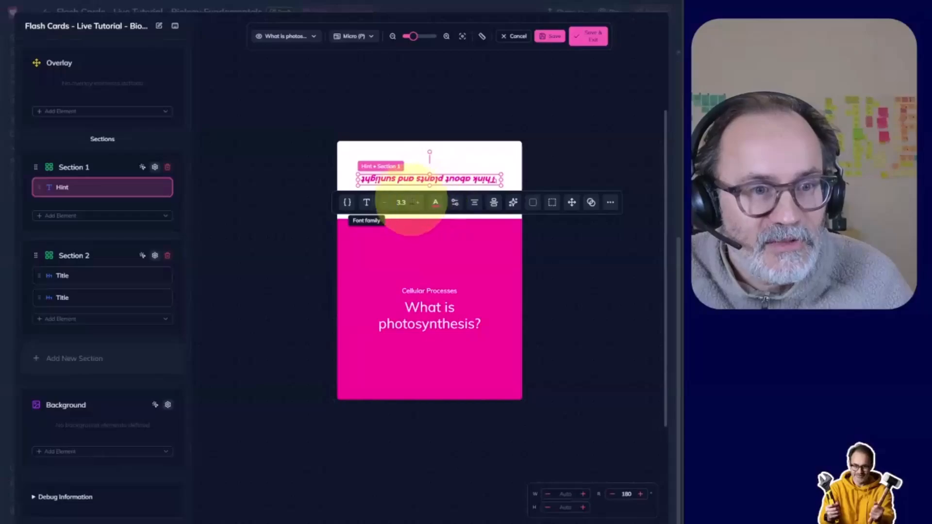
left_click(454, 203)
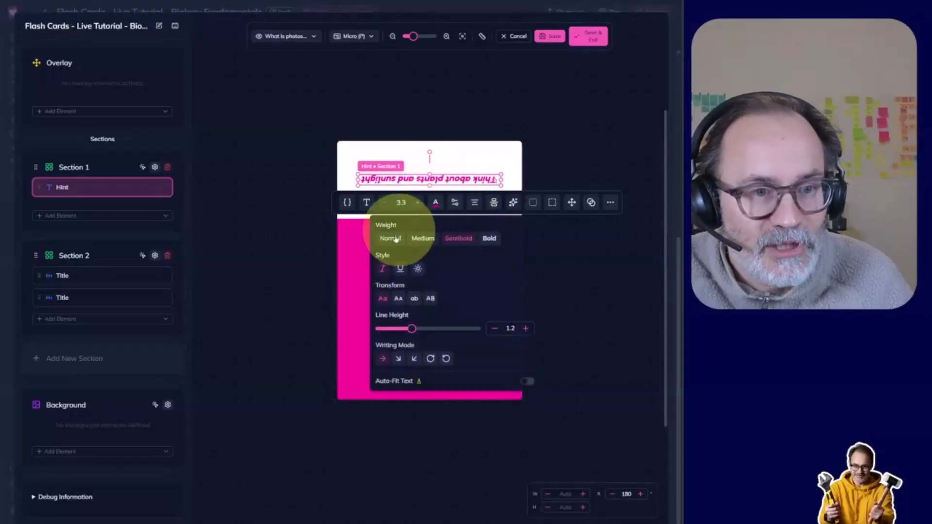
left_click(394, 241)
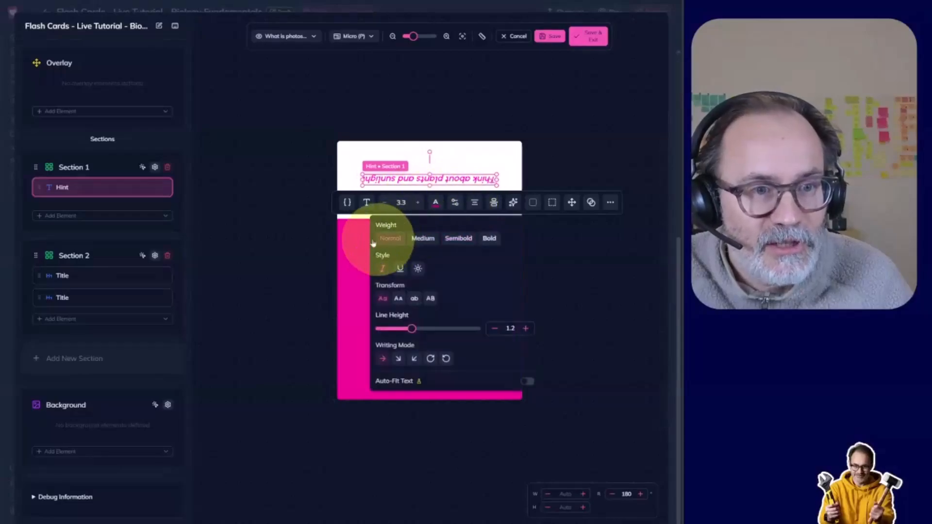
left_click(418, 208)
left_click(418, 207)
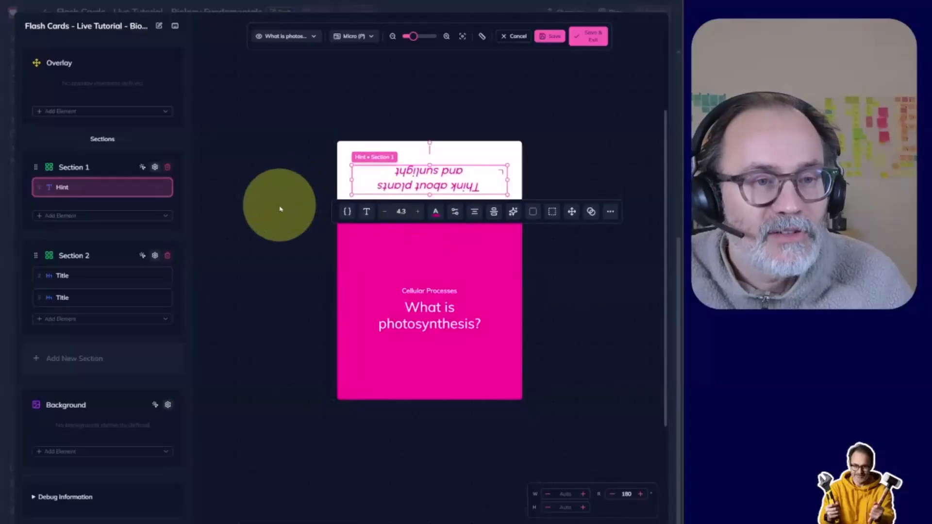
left_click(280, 208)
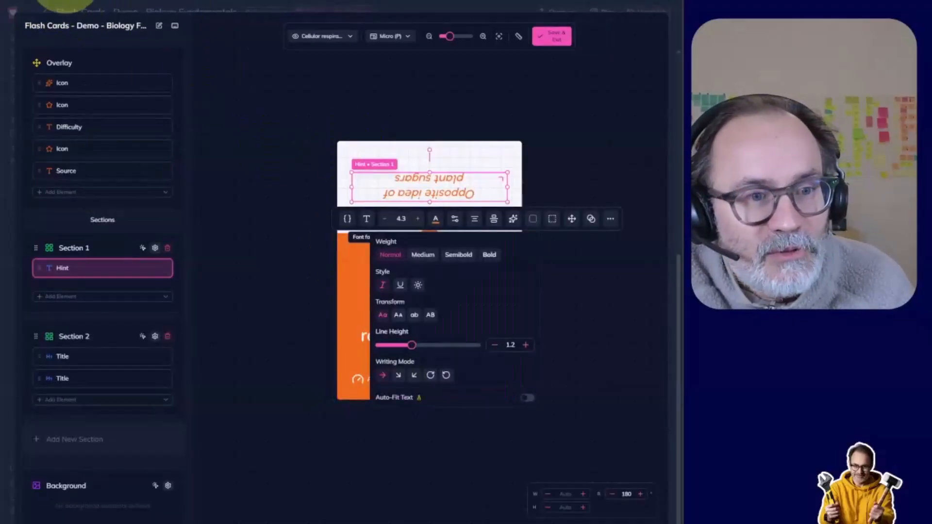
left_click(257, 139)
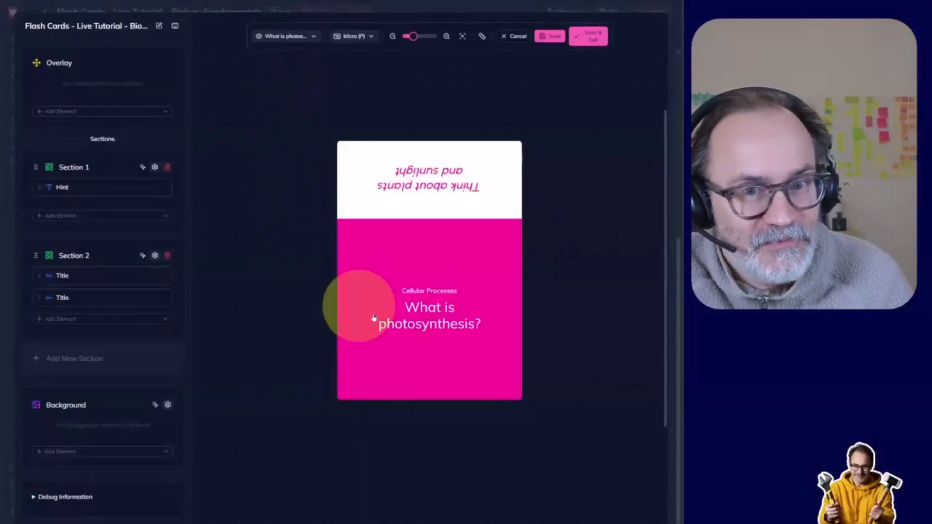
left_click(410, 233)
left_click(299, 222)
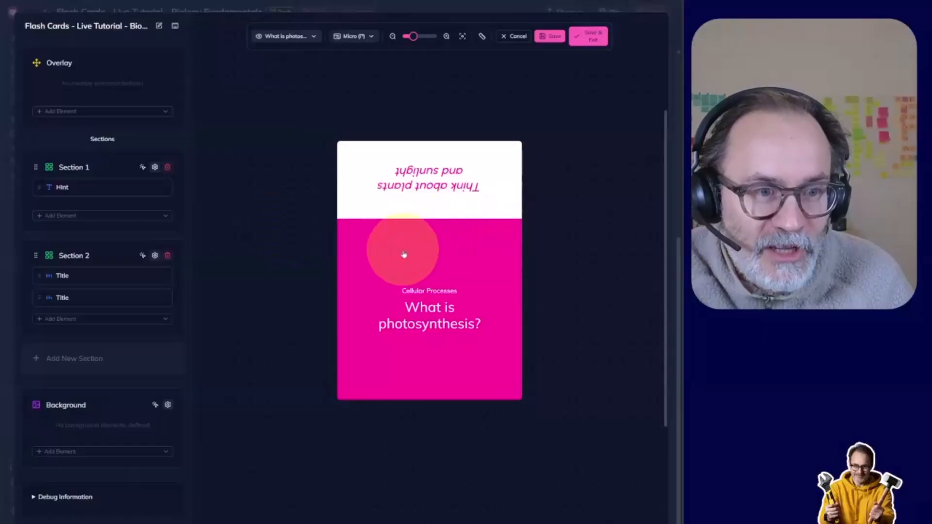
left_click(381, 247)
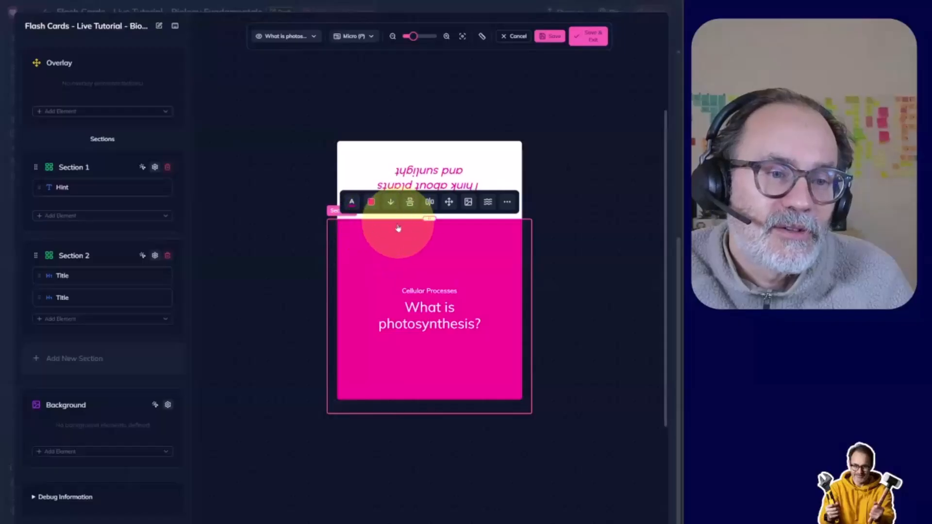
left_click(291, 236)
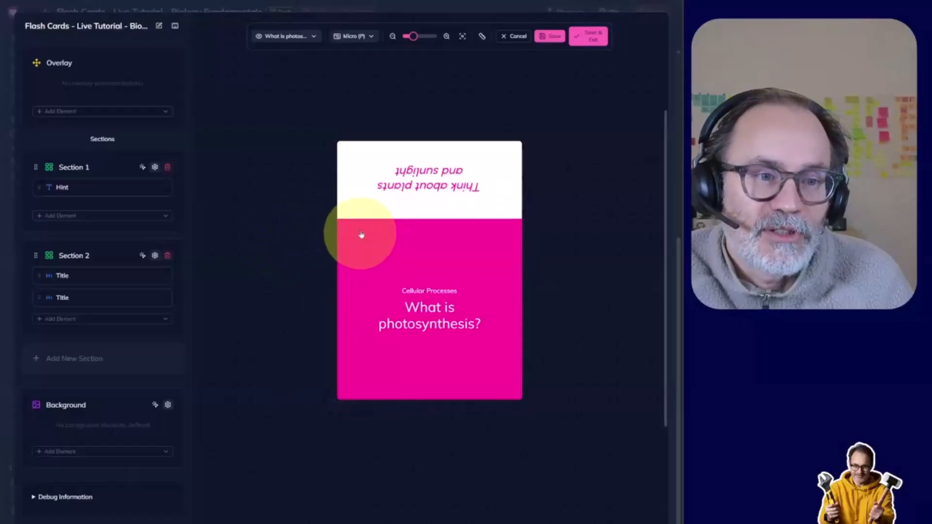
left_click(350, 206)
left_click(287, 223)
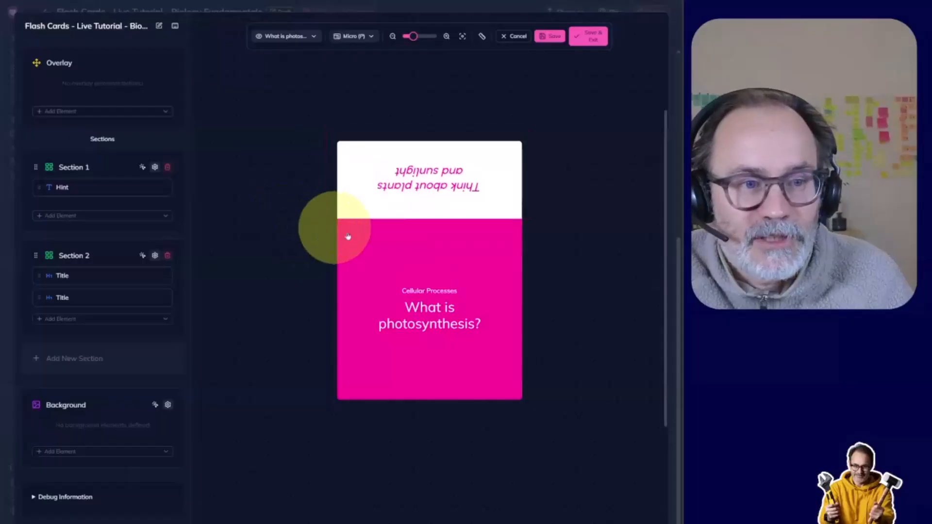
Apply the wavy top edge pattern to Section 2 so it meets the hint area in waves.
left_click(380, 239)
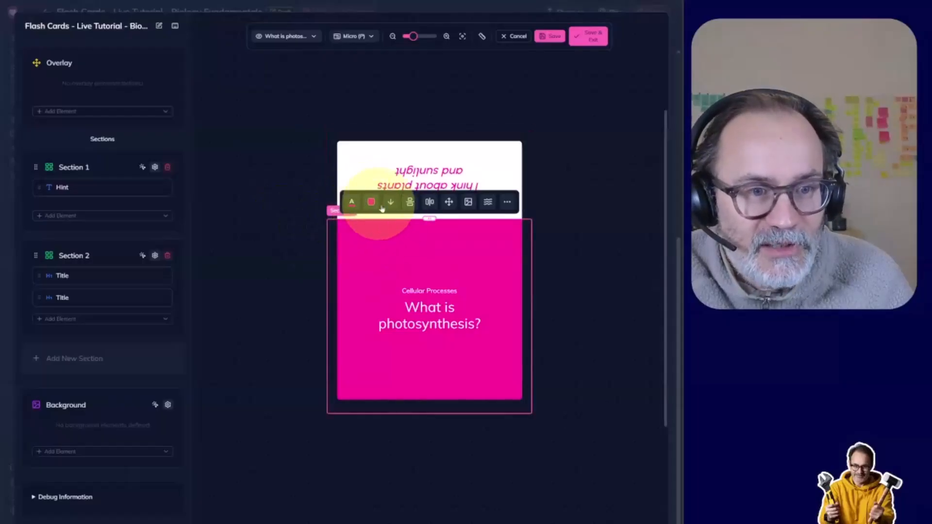
left_click(489, 204)
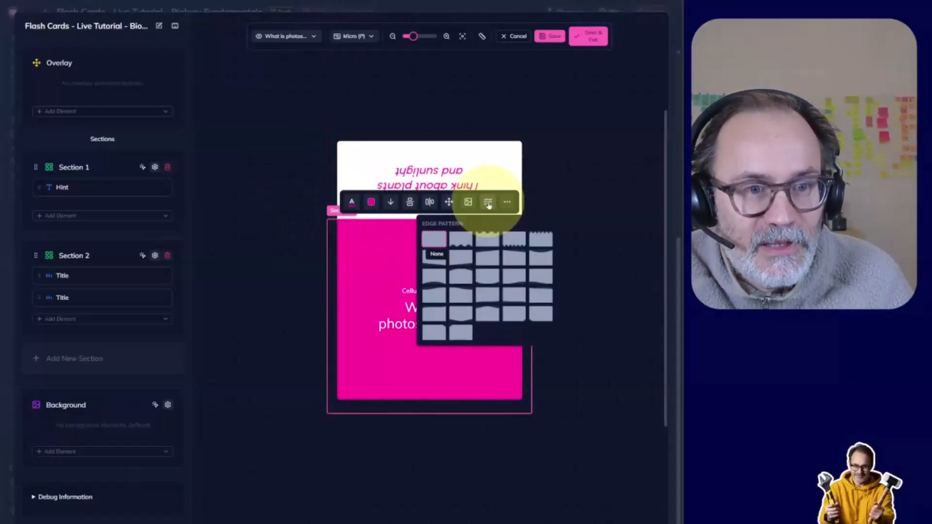
left_click(490, 208)
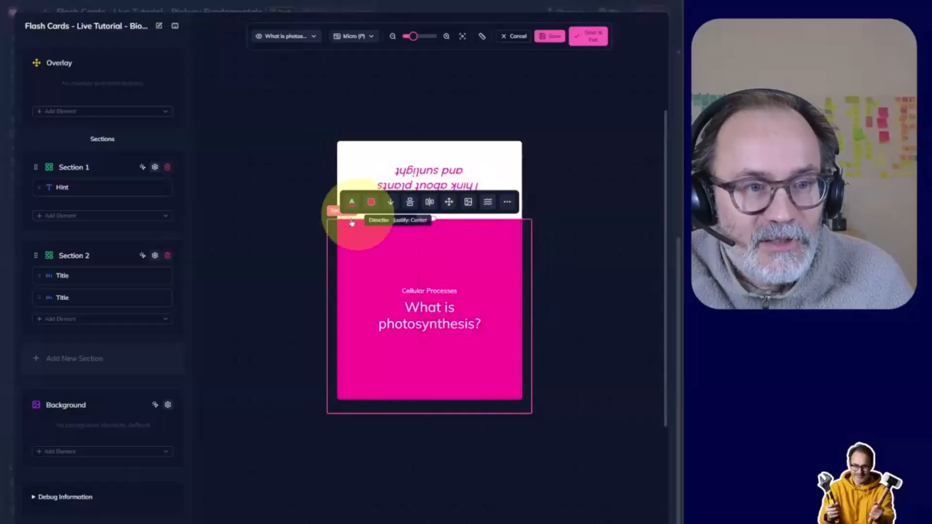
left_click(489, 206)
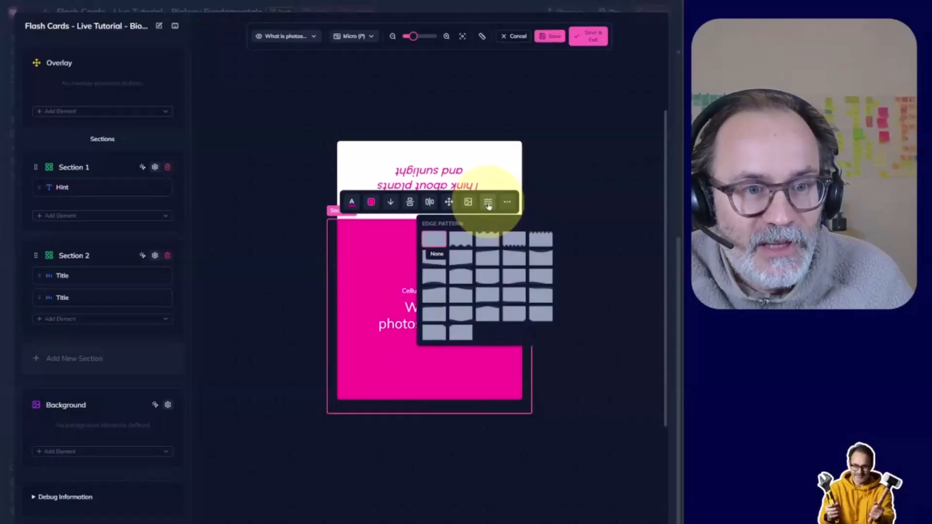
left_click(486, 238)
left_click(254, 261)
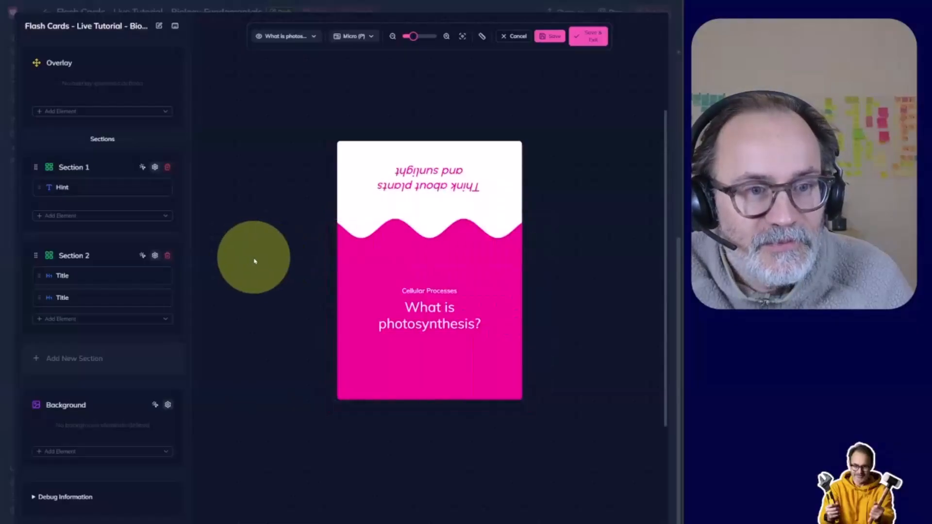
Set Section 2's edge depth to 16% and change its edge pattern to the downward S-Curve Top.
left_click(413, 257)
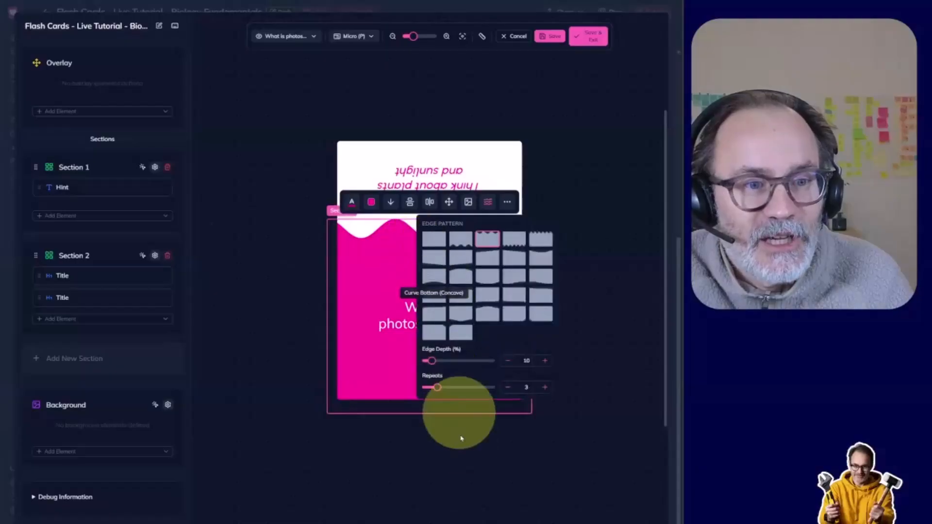
left_click_drag(431, 361, 458, 388)
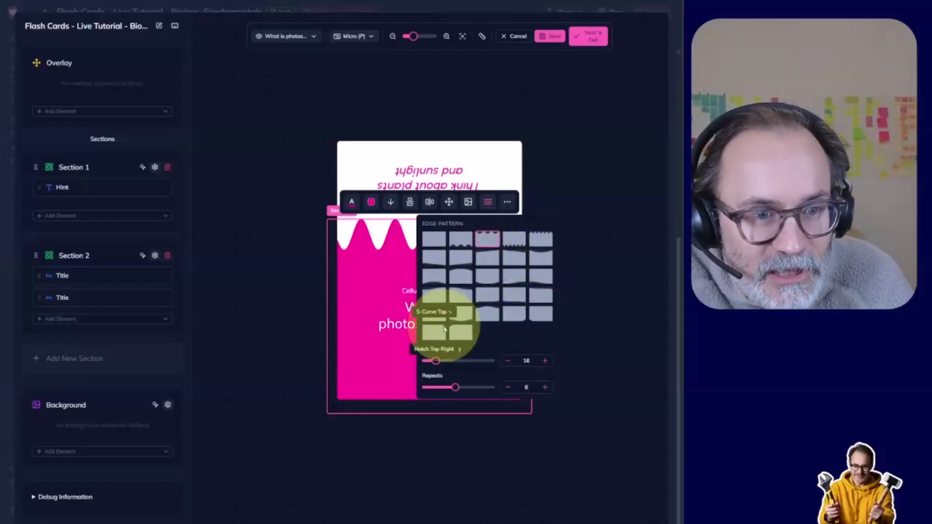
left_click(438, 296)
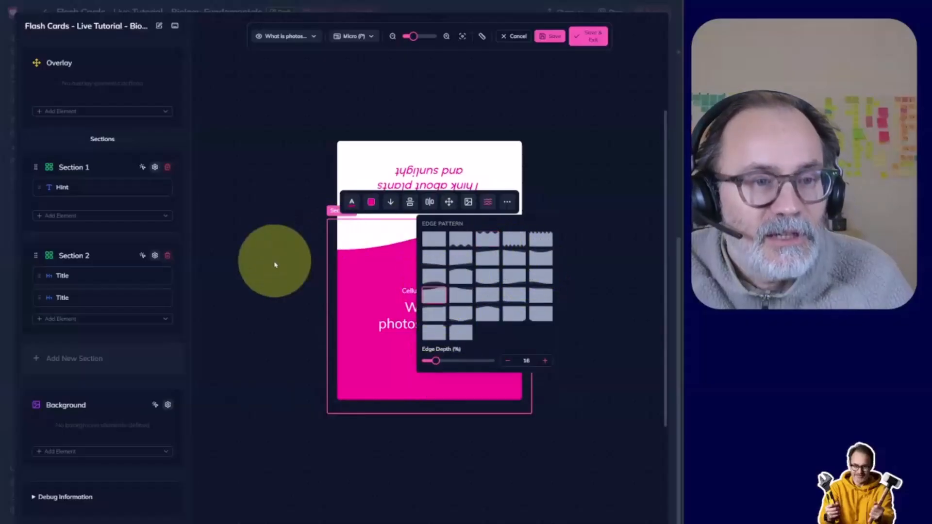
left_click(265, 255)
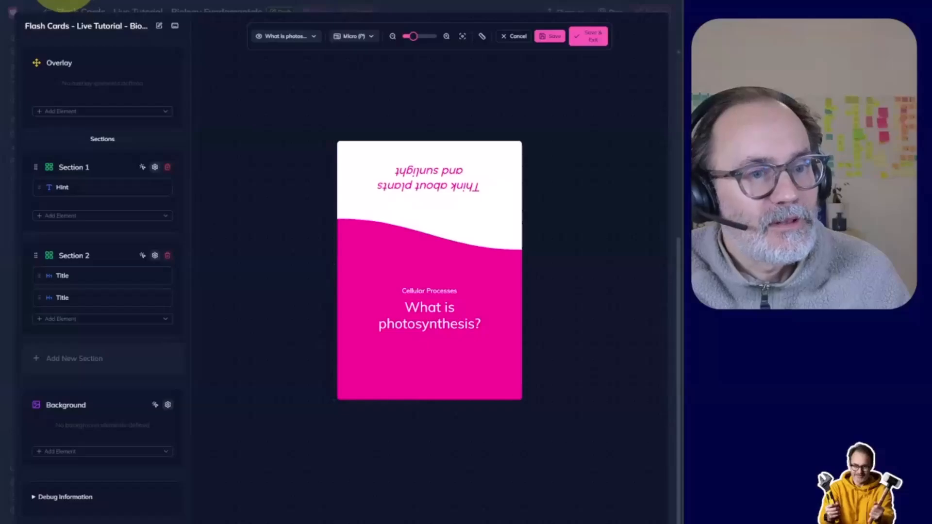
Compare the section edge and hint background with the demo deck's cellular respiration card, checking Section 1's edge options in the tutorial template.
left_click(59, 1)
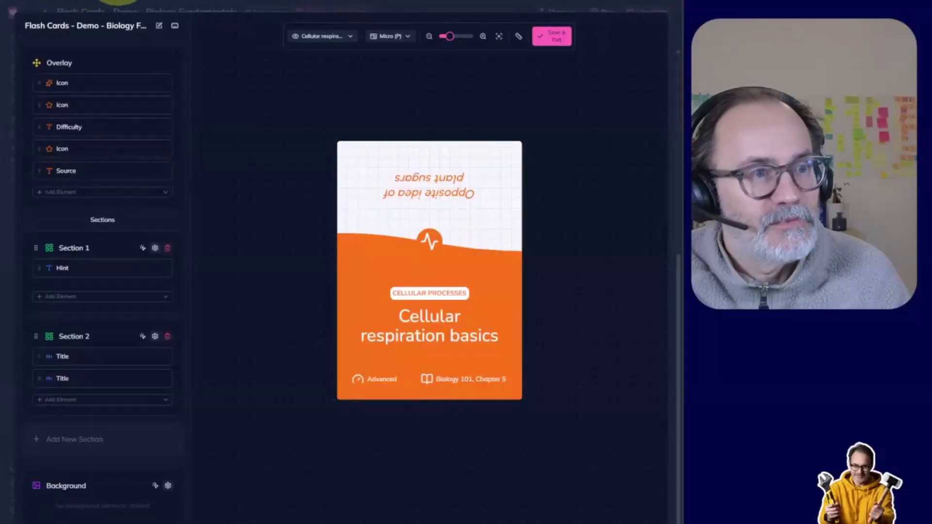
left_click(147, 2)
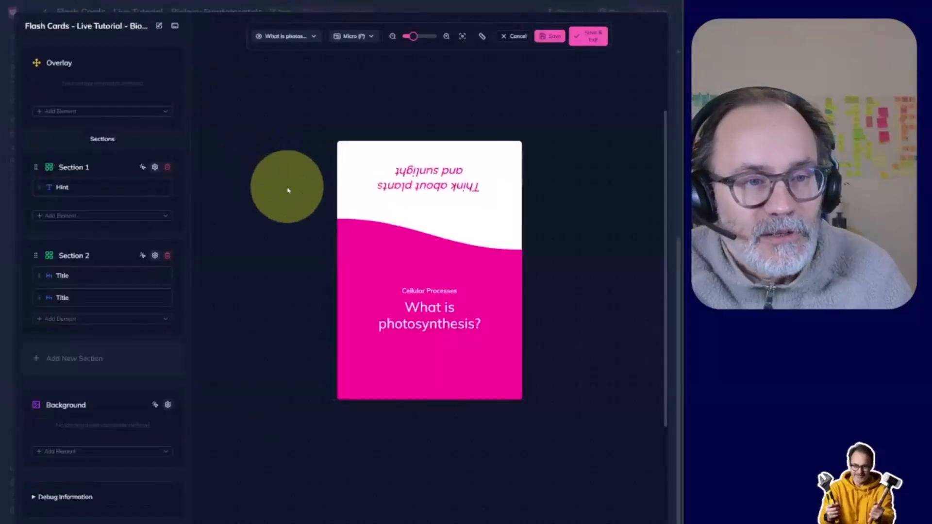
left_click(503, 222)
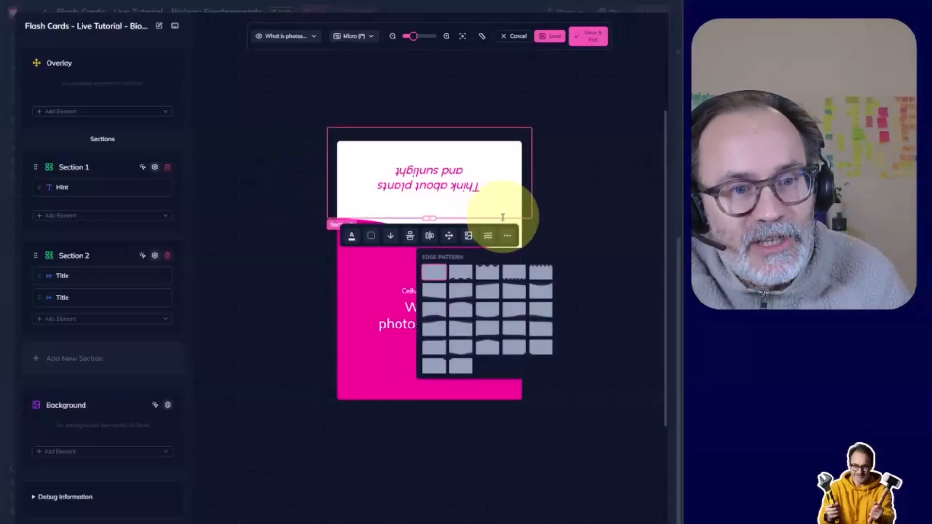
left_click(271, 197)
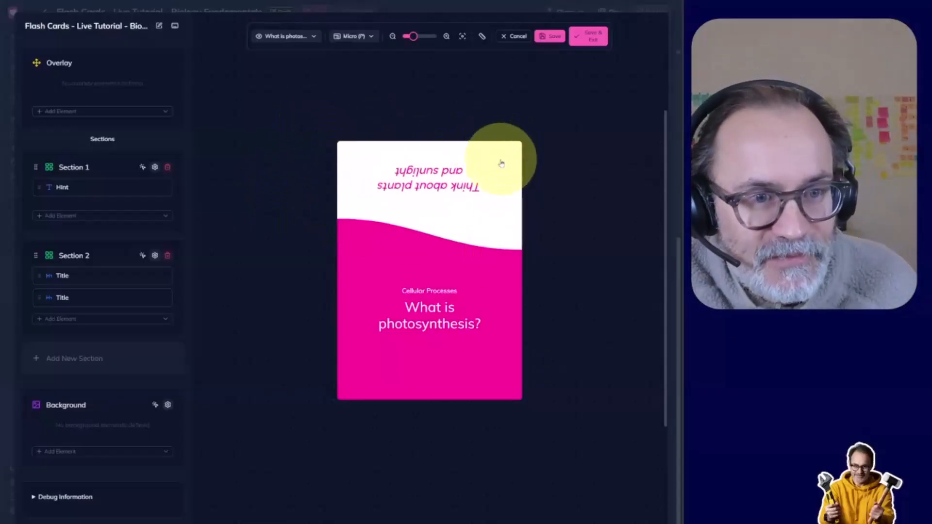
Add a black Grid pattern overlay to Section 1 with a pattern opacity of 12%.
left_click(509, 179)
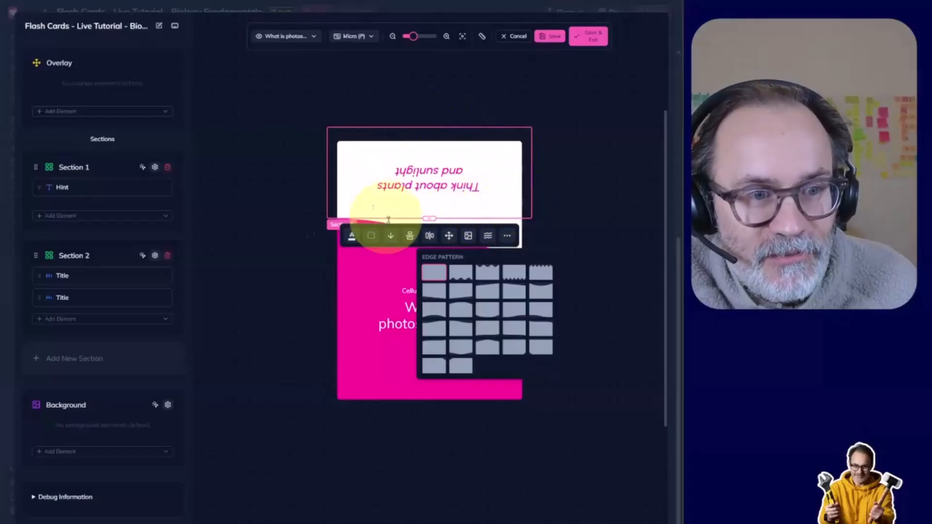
left_click(468, 236)
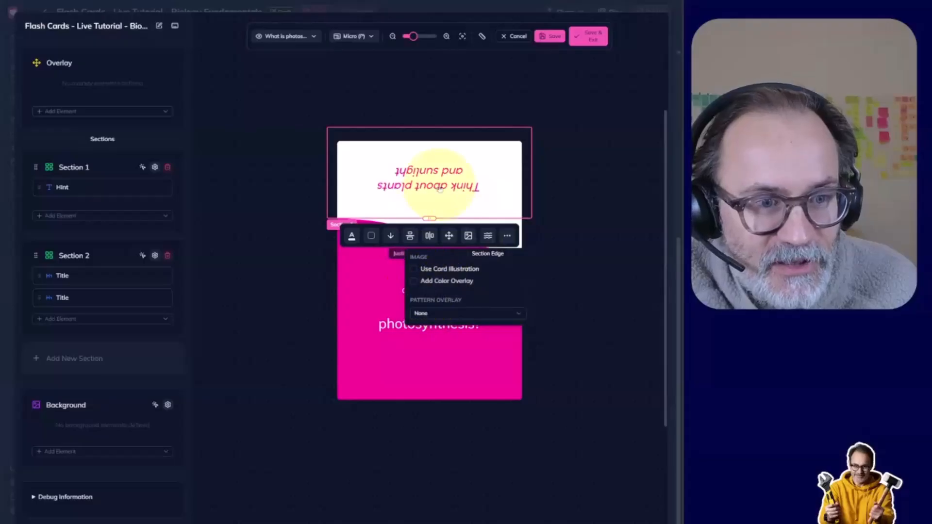
left_click(270, 238)
left_click(353, 167)
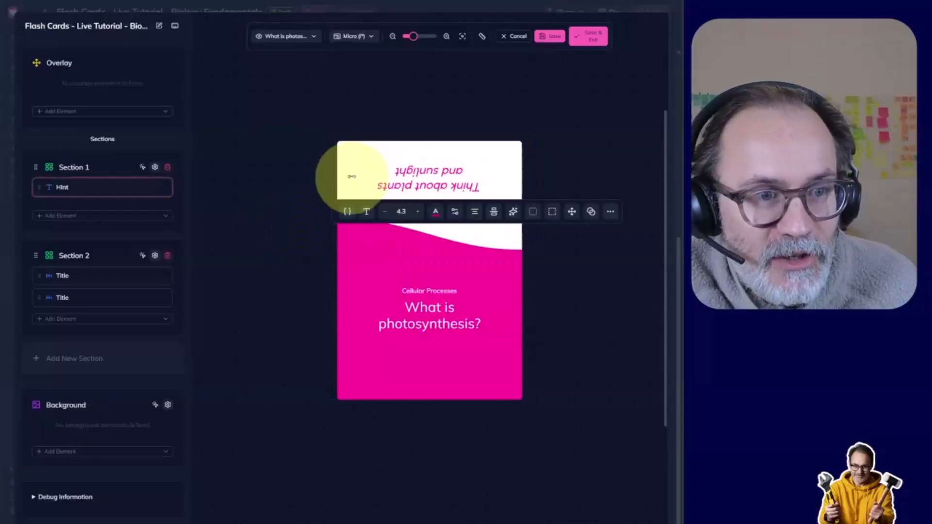
left_click(348, 145)
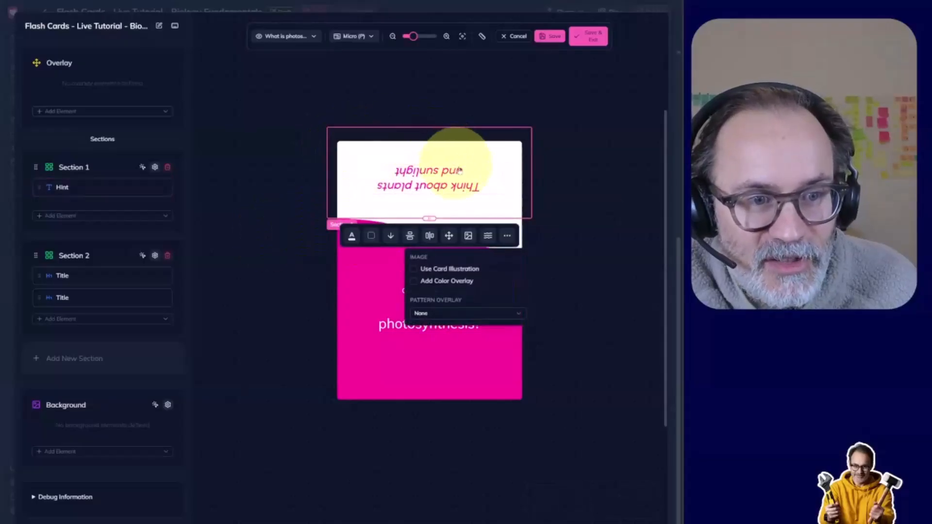
left_click(466, 242)
left_click(467, 241)
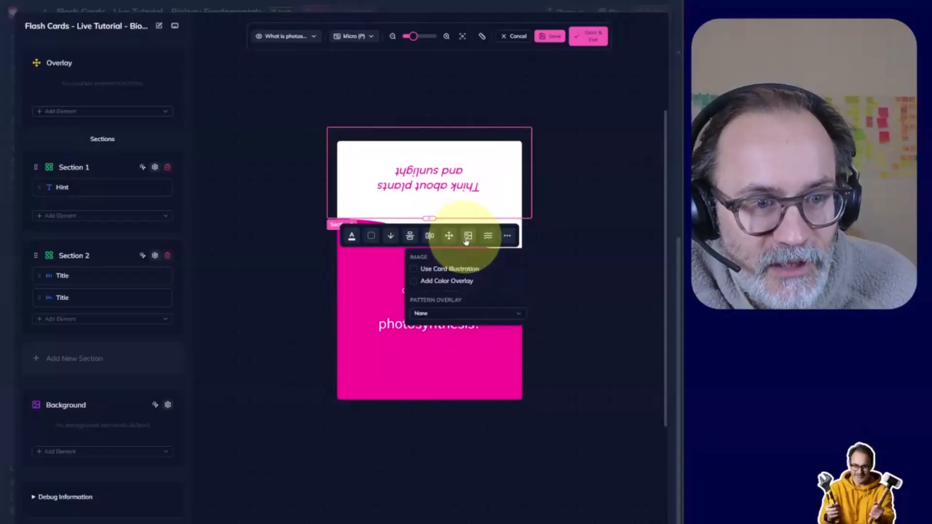
left_click(435, 316)
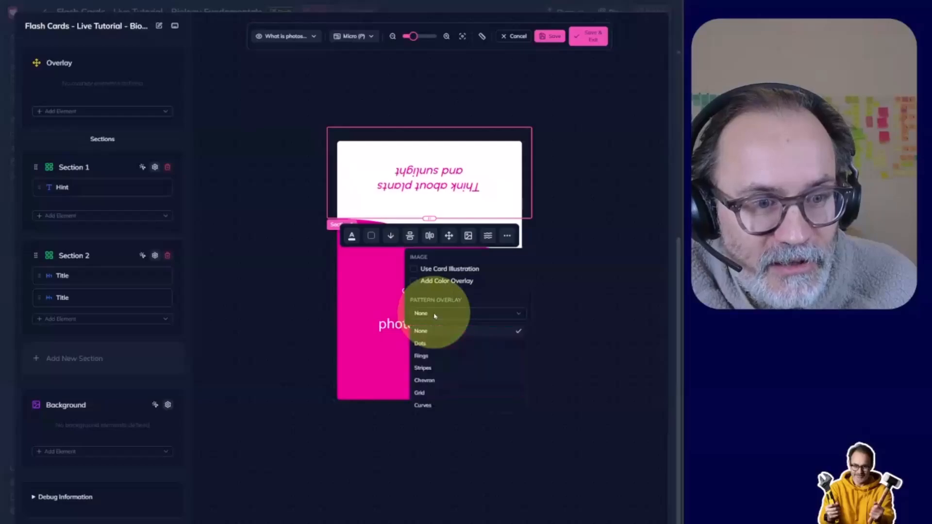
left_click(443, 394)
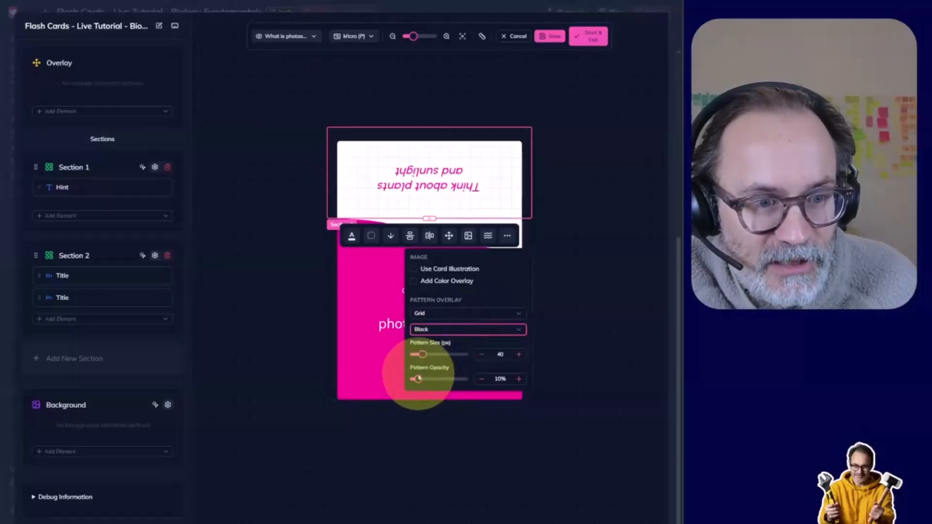
mouse_move(418, 379)
left_mouse_down()
mouse_move(462, 378)
mouse_move(422, 382)
left_mouse_up()
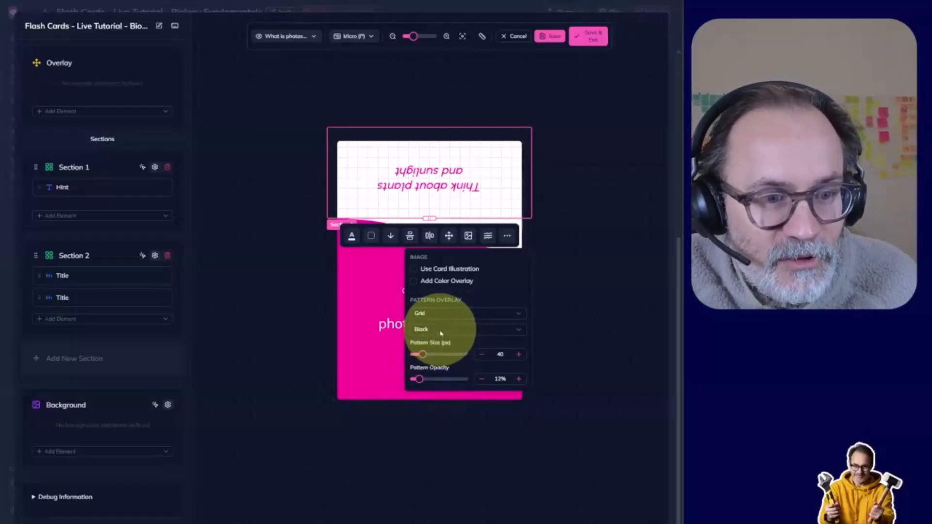
Try the Rings and Dots pattern overlays on Section 1 and return to Grid.
left_click(434, 314)
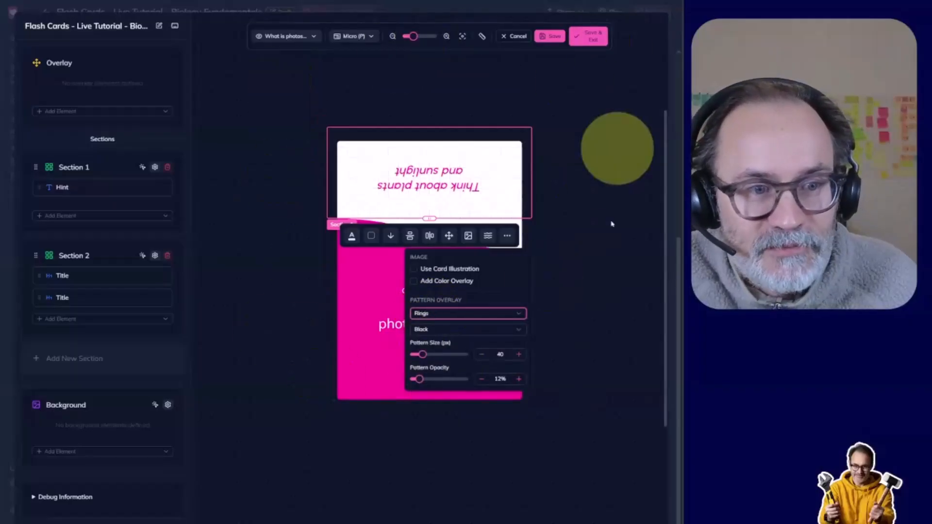
left_click(436, 316)
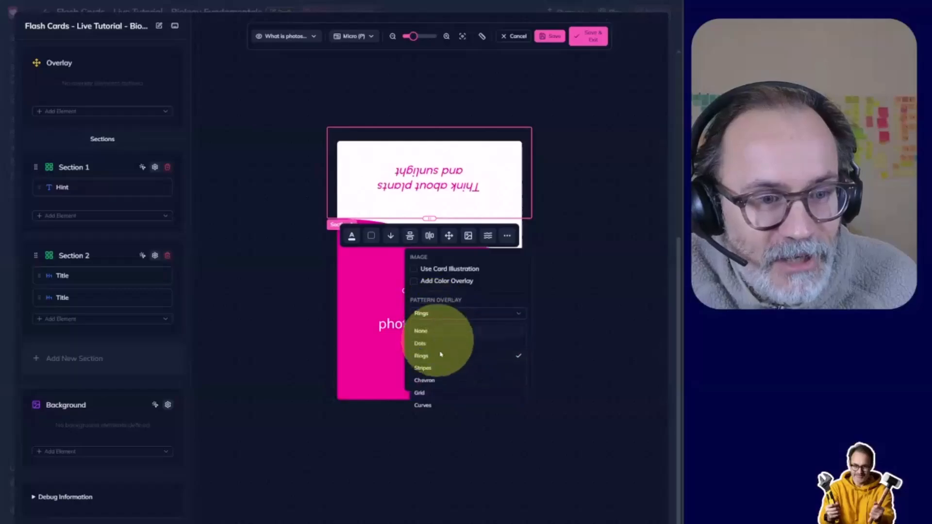
left_click(421, 344)
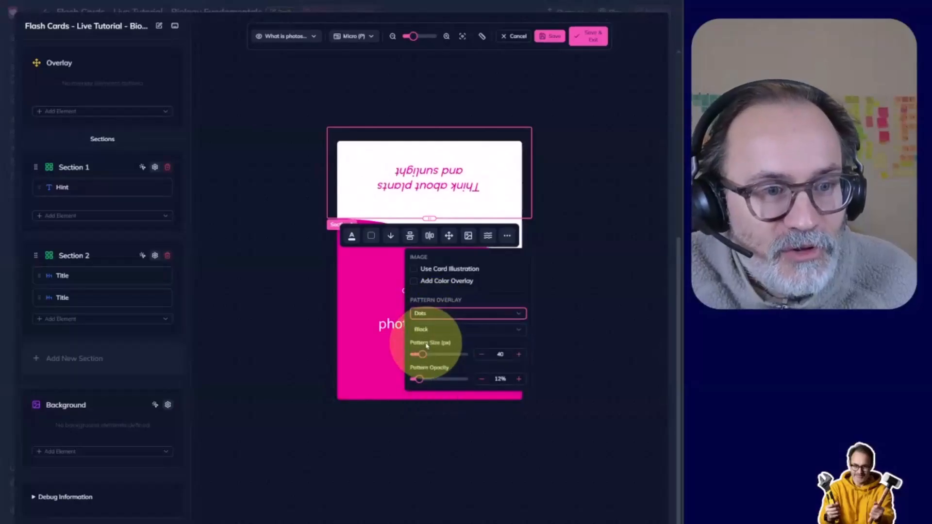
left_click(439, 314)
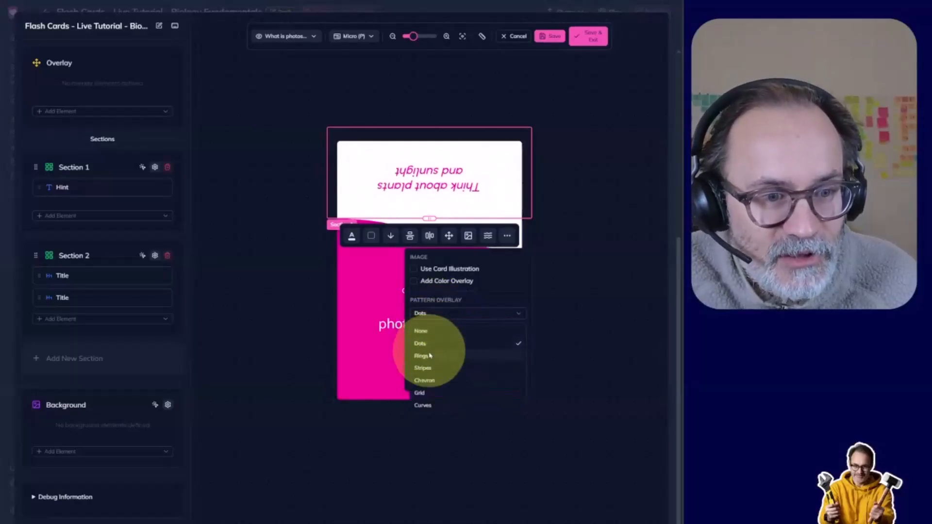
left_click(420, 392)
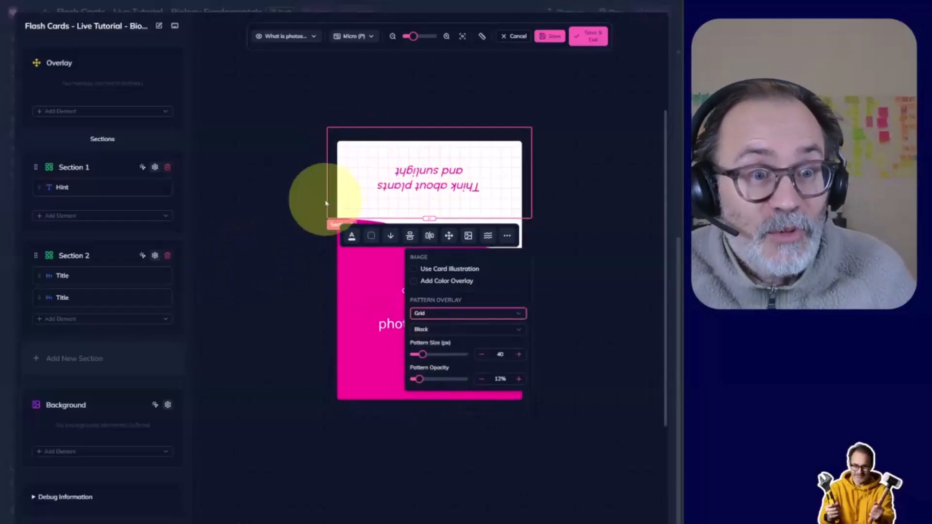
left_click(269, 206)
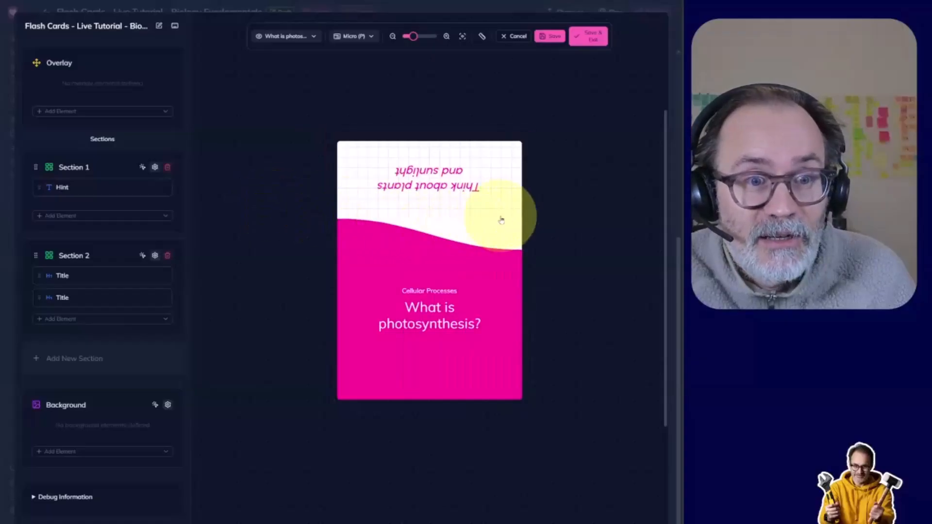
Reduce Section 1's height slightly by moving its boundary with Section 2 upward.
left_click(426, 215)
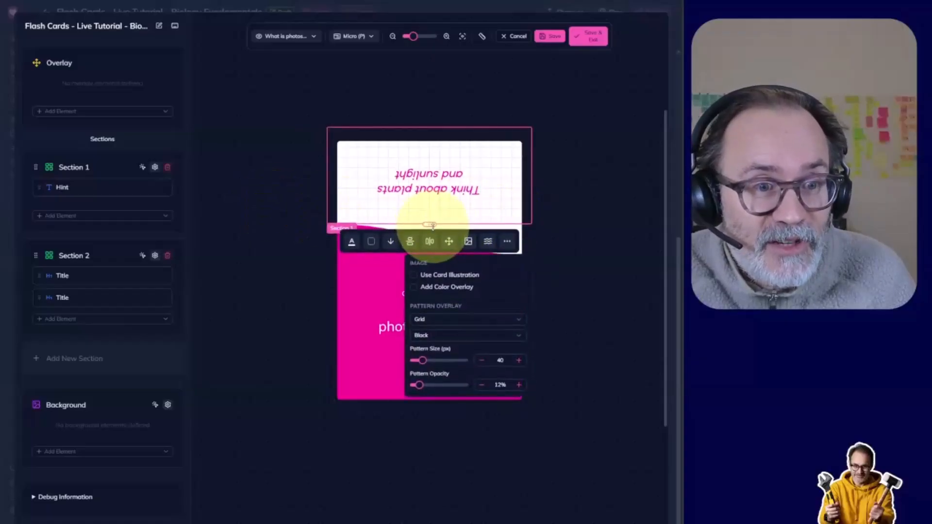
left_click(304, 258)
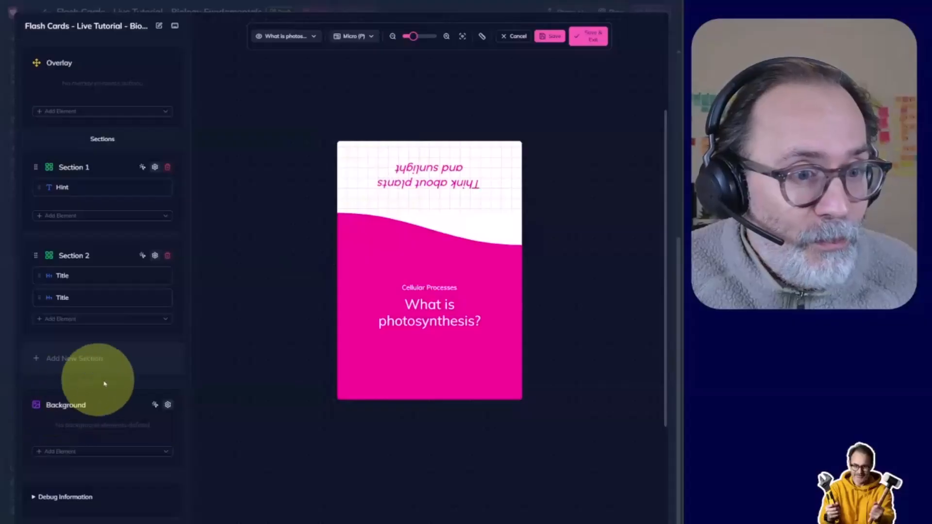
left_click(471, 284)
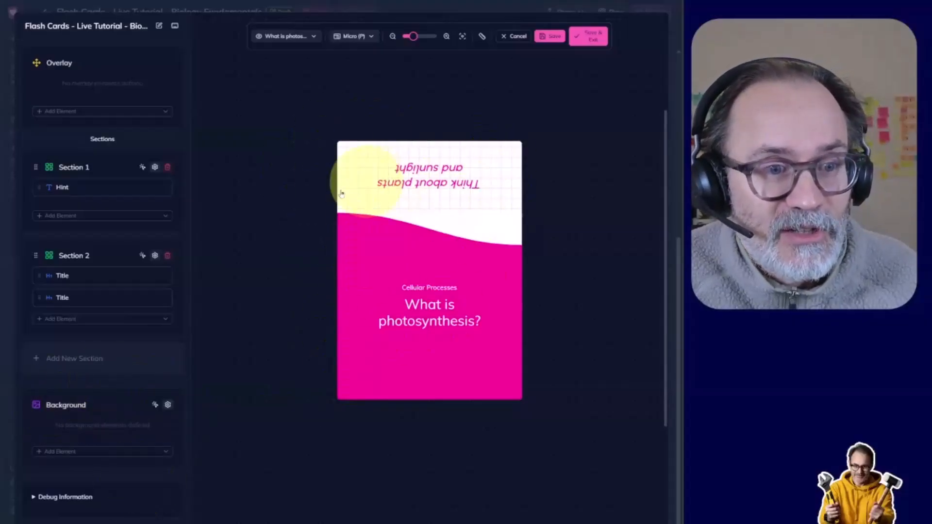
Remove the Grid overlay from Section 1 by setting its pattern overlay to None.
left_click(491, 202)
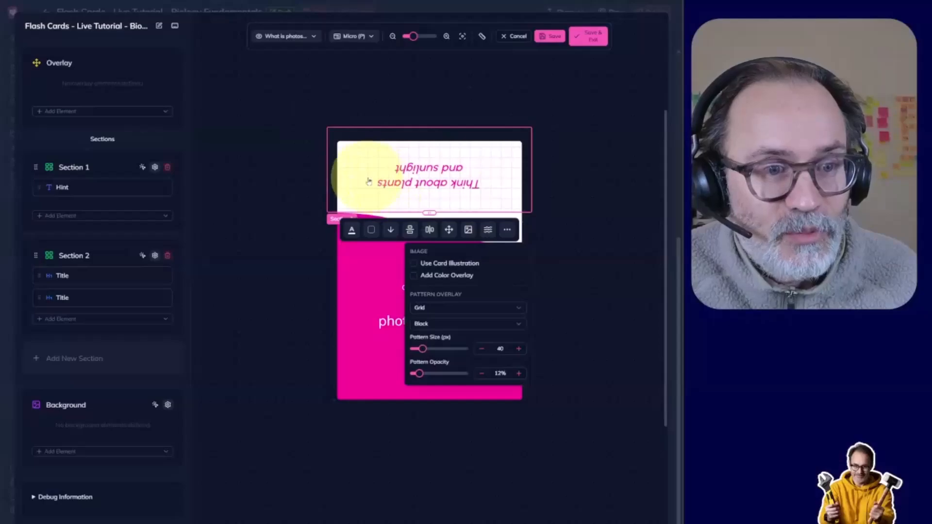
left_click(435, 312)
left_click(424, 318)
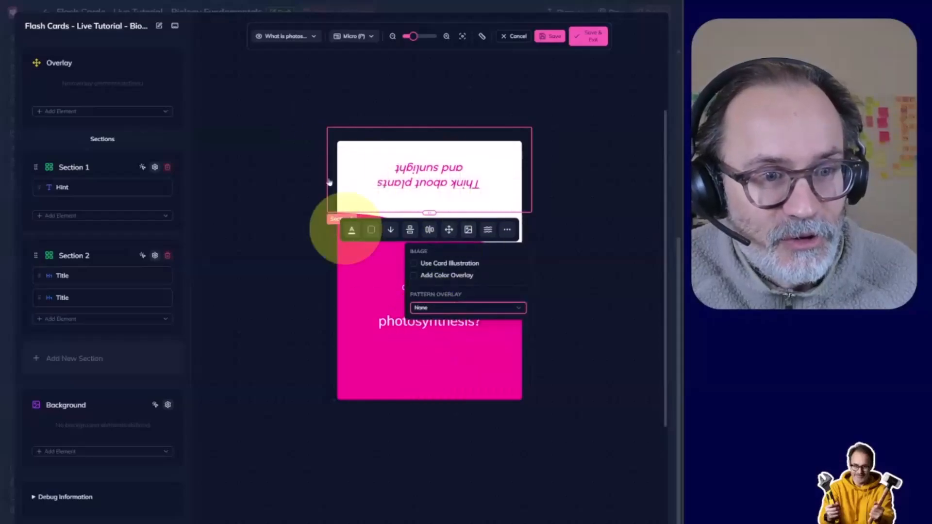
Set Section 1's background color to transparent.
left_click(373, 228)
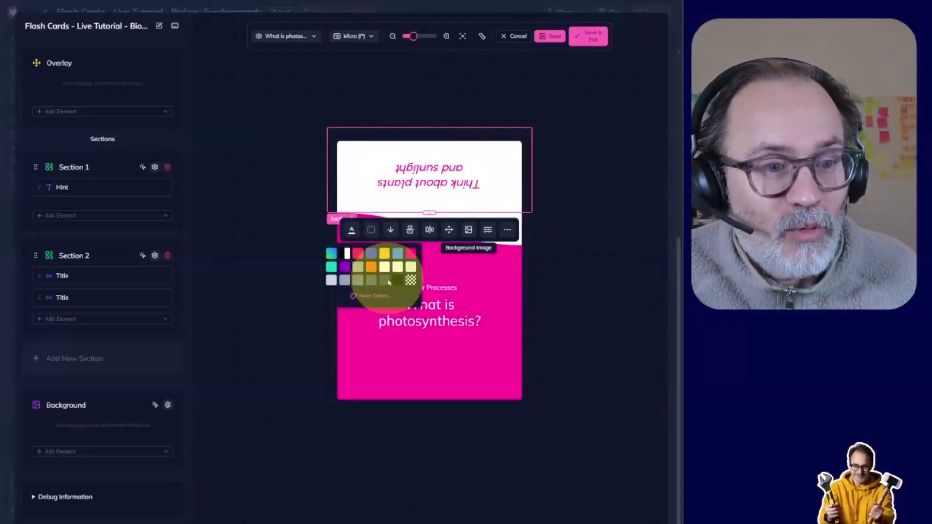
left_click(411, 280)
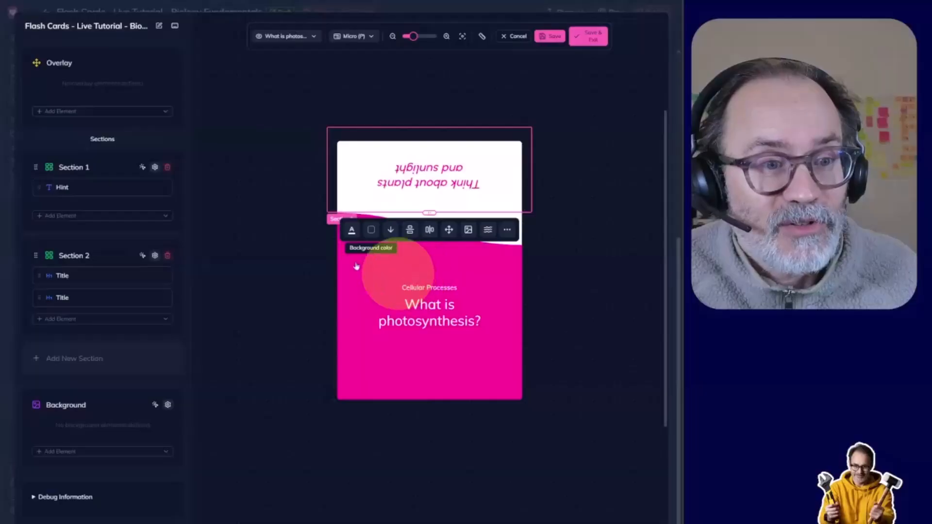
left_click(286, 245)
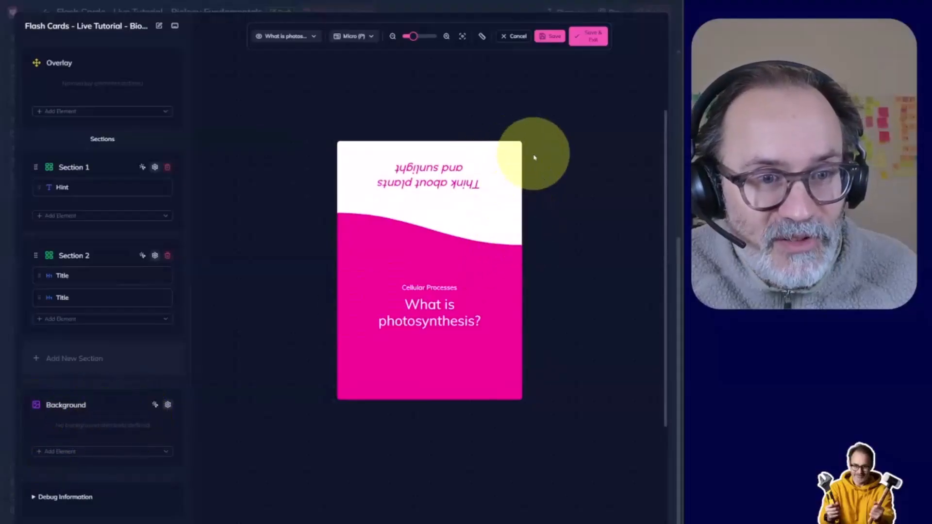
Try purple as the Background layer's color and return it to white.
left_click(527, 155)
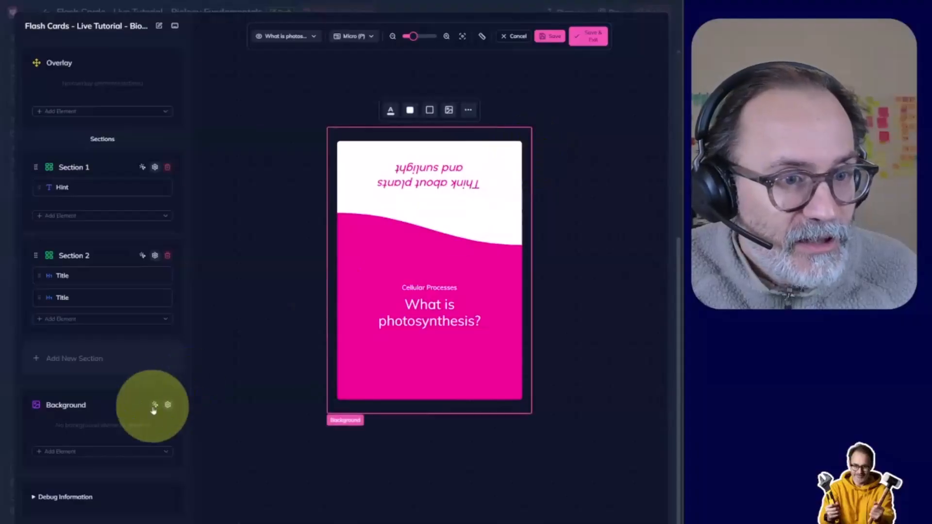
left_click(409, 113)
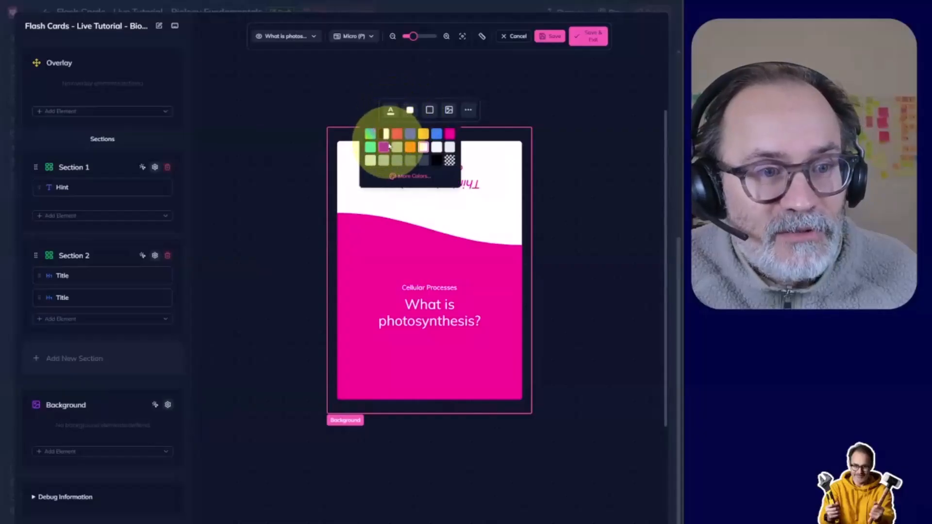
left_click(389, 146)
left_click(410, 110)
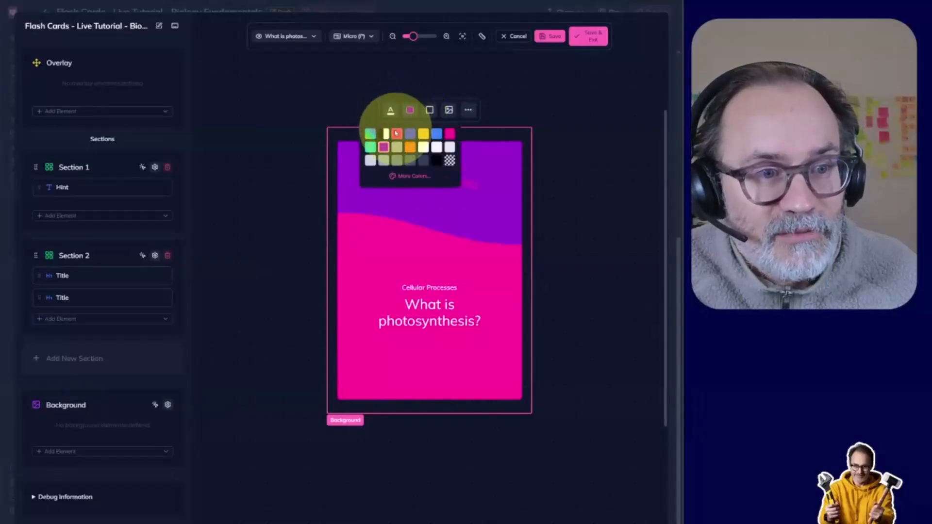
left_click(425, 146)
Add a black Grid pattern overlay to the card's Background layer.
left_click(448, 109)
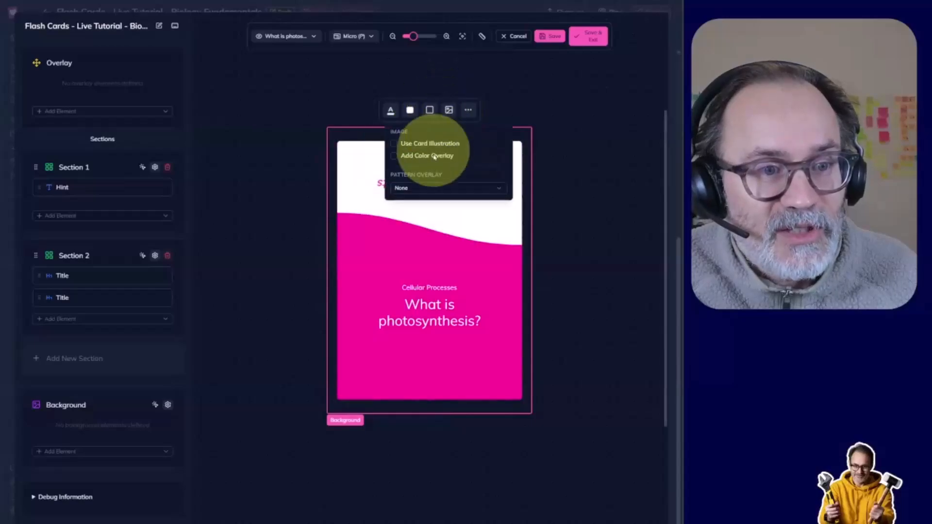
left_click(432, 188)
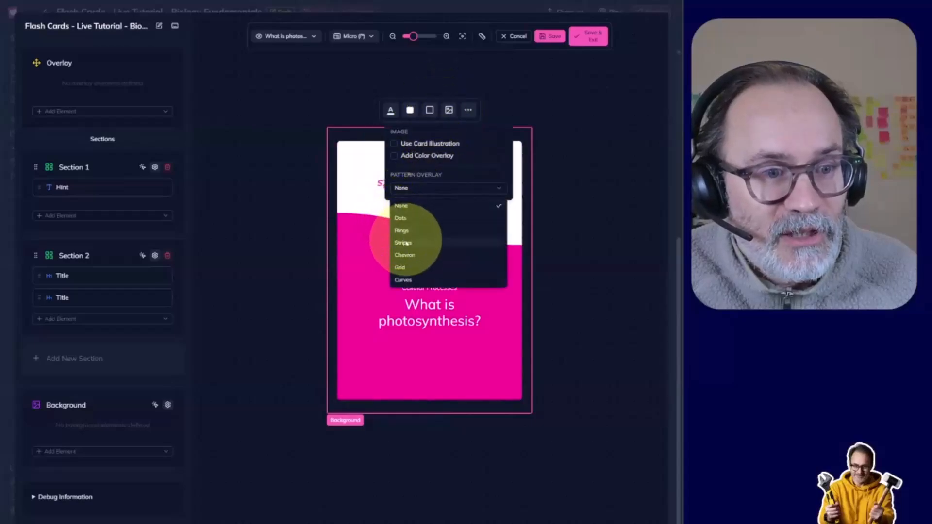
left_click(410, 275)
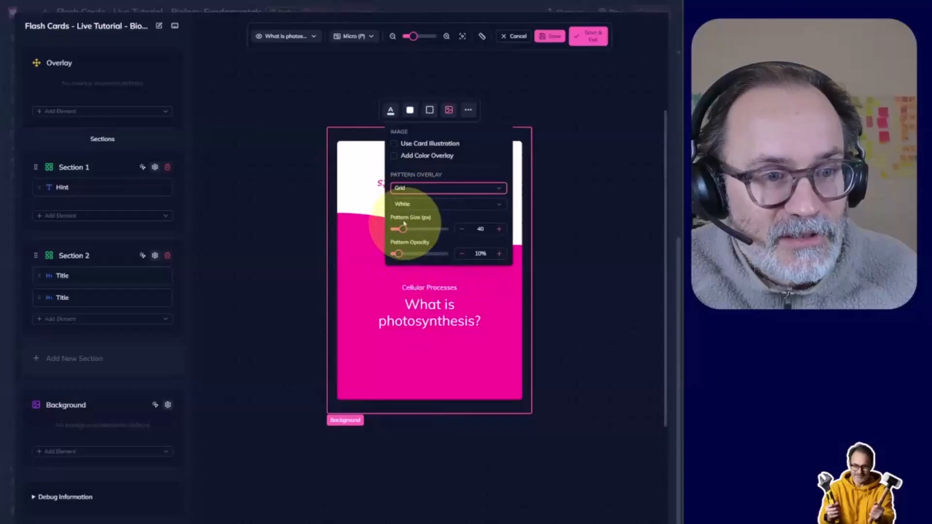
left_click(406, 204)
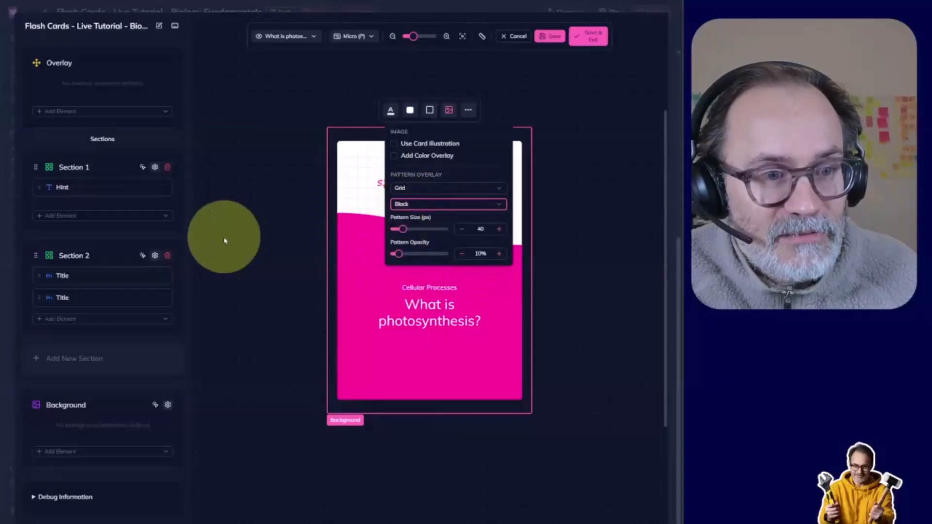
left_click(248, 243)
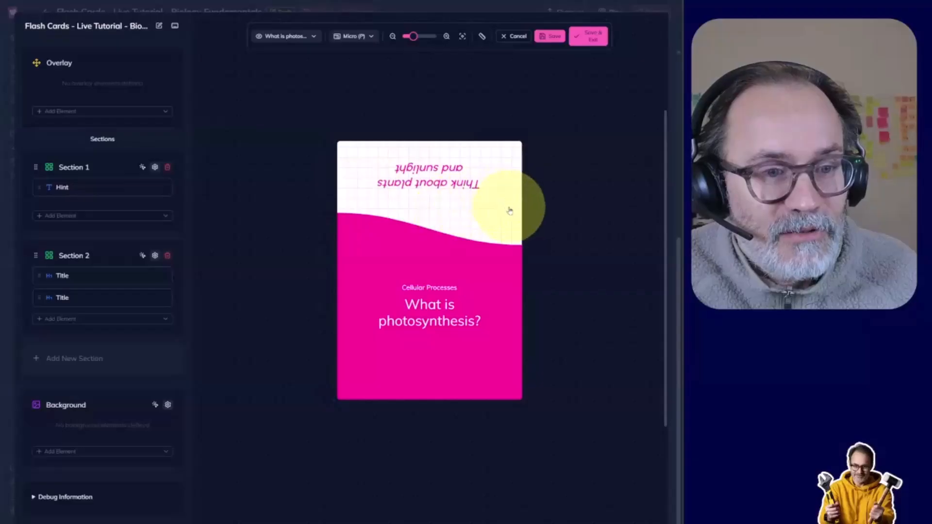
Set the Background grid's pattern size to 30 px.
left_click(528, 228)
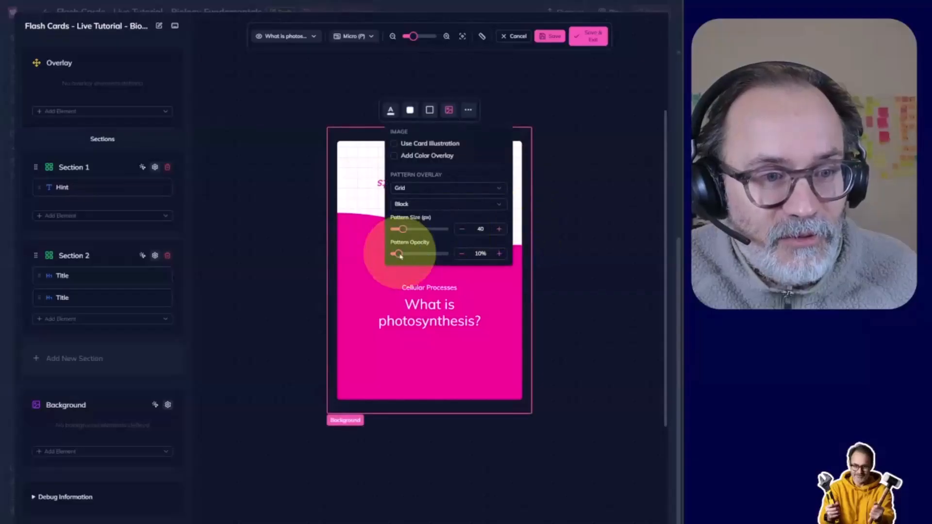
left_click_drag(421, 233, 310, 228)
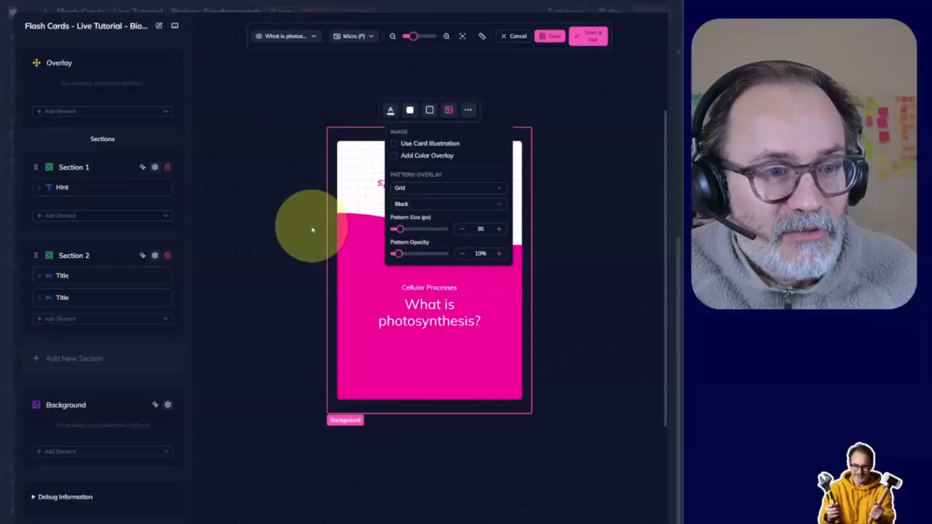
left_click(293, 231)
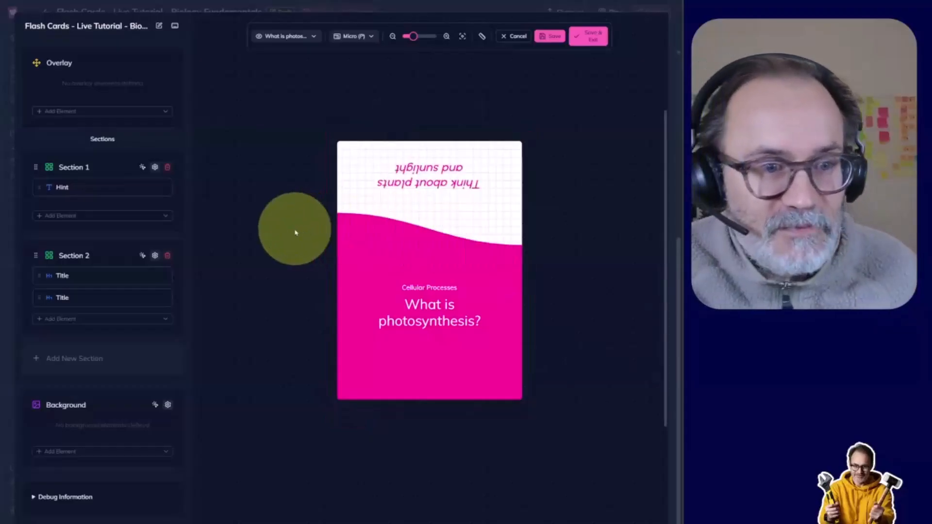
Save the template and look at its name and description in the global settings.
left_click(547, 37)
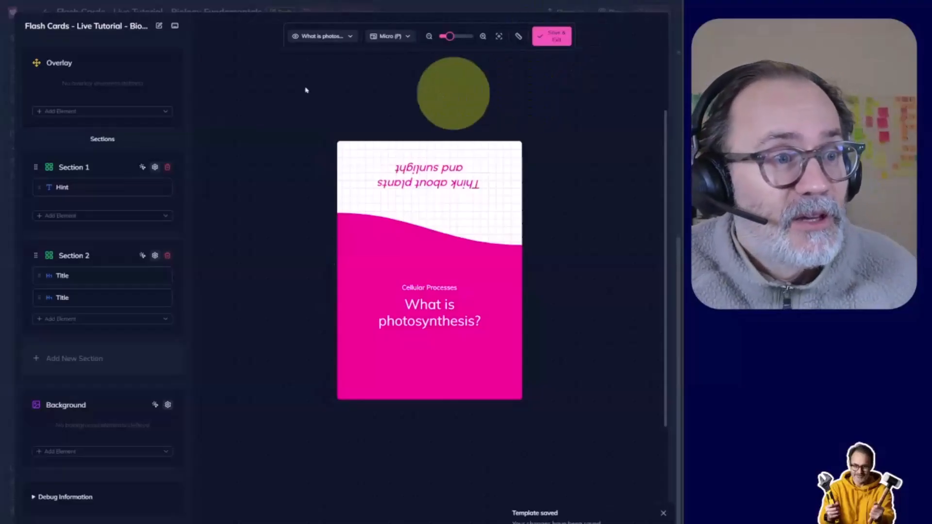
left_click(159, 27)
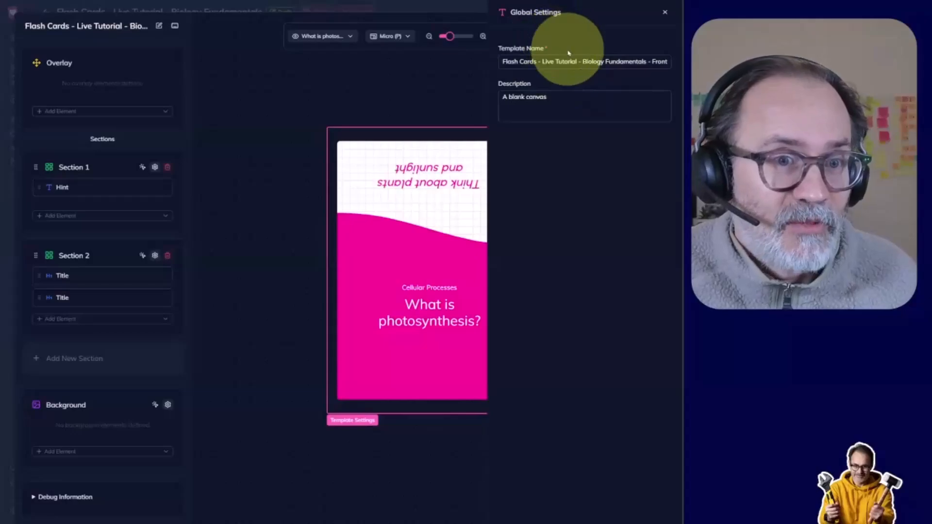
left_click(666, 13)
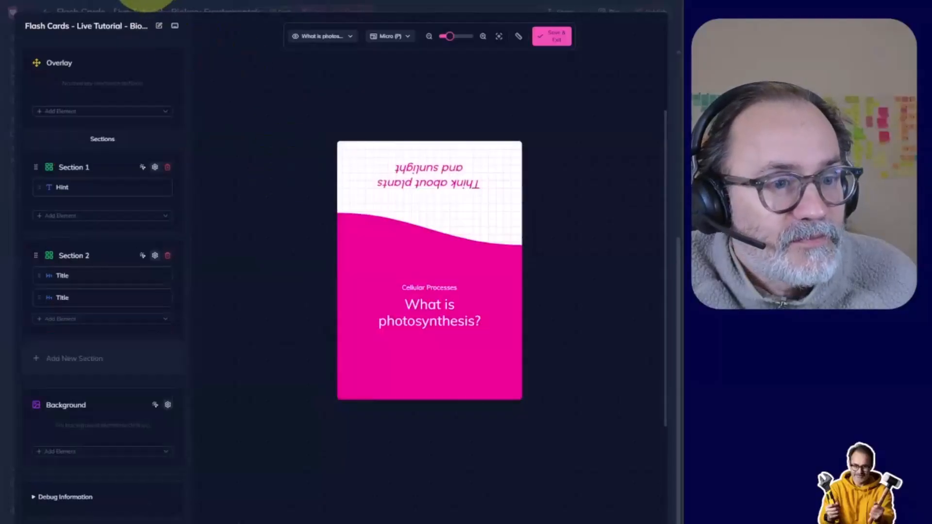
Open the Flash Cards - Live Tutorial - Biology Fundamentals deck from My Decks and go to its Cellular Processes cards.
left_click(365, 255)
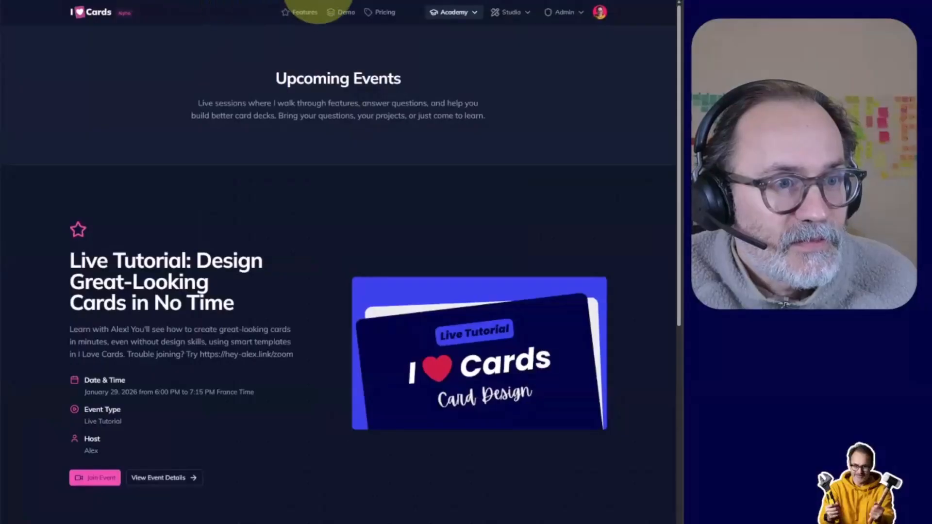
mouse_move(520, 21)
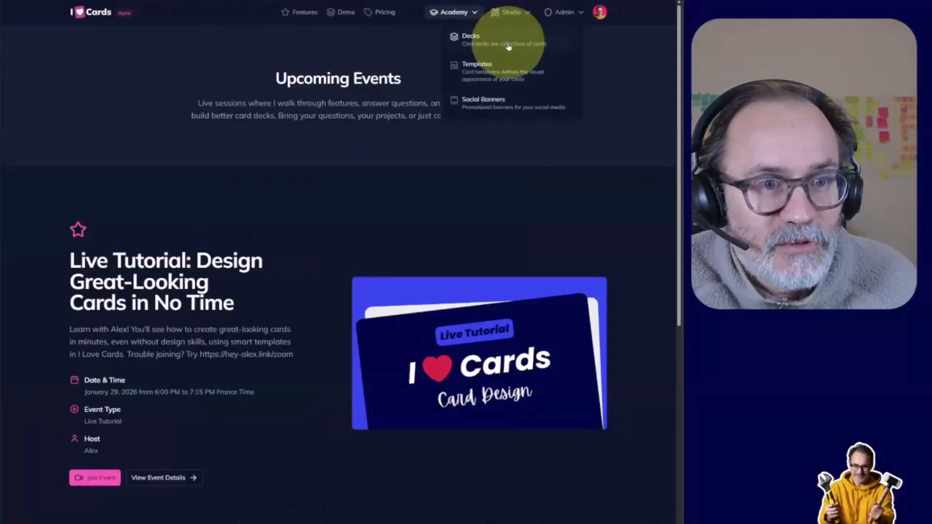
left_click(508, 47)
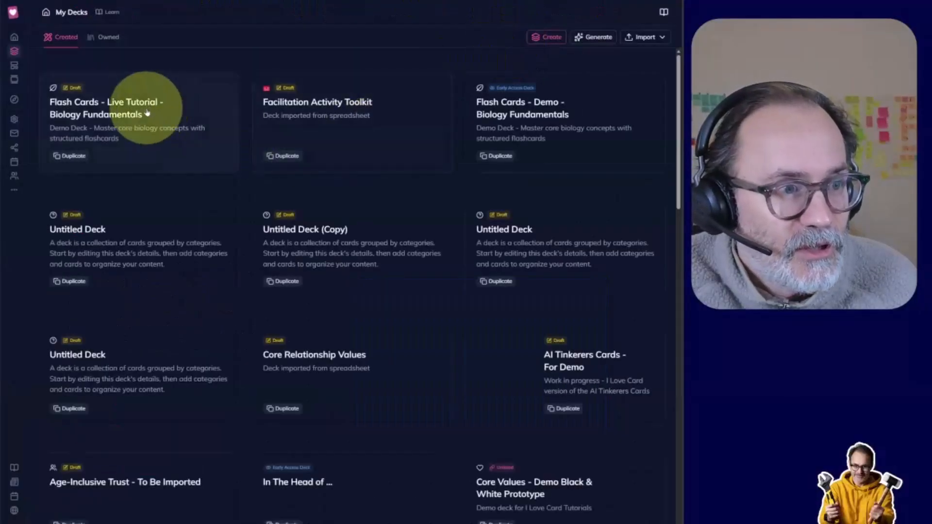
left_click(151, 114)
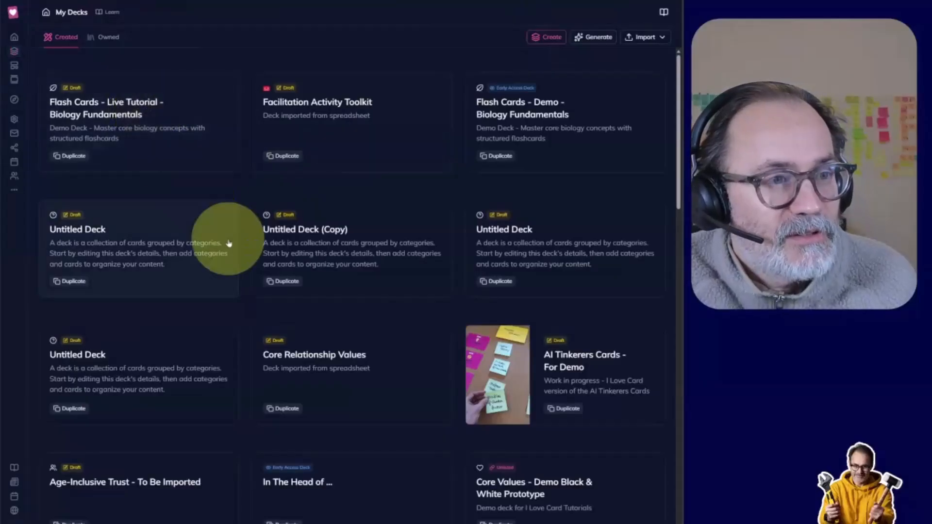
scroll(237, 218, "down", 3)
scroll(237, 219, "down", 3)
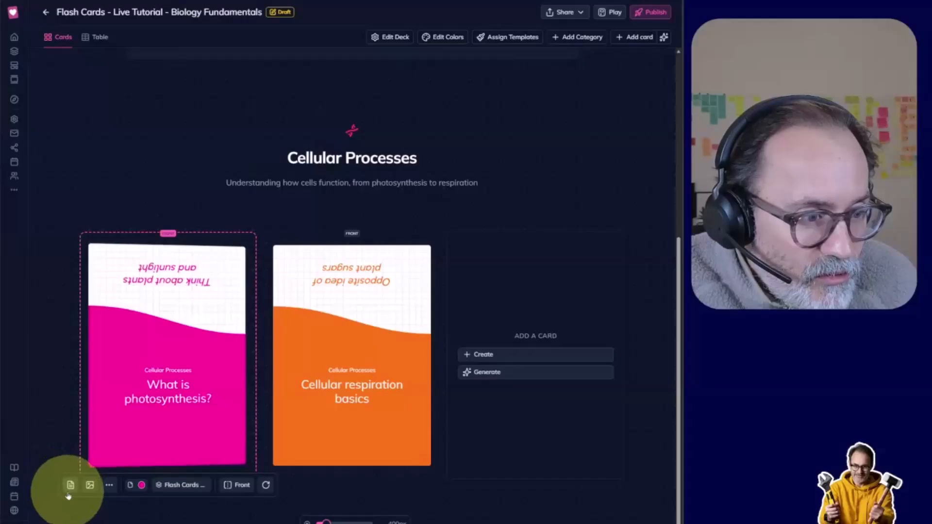
Examine the photosynthesis card's illustration settings, including its icon library choice and the form for adding a visual field.
left_click(71, 485)
left_click(68, 483)
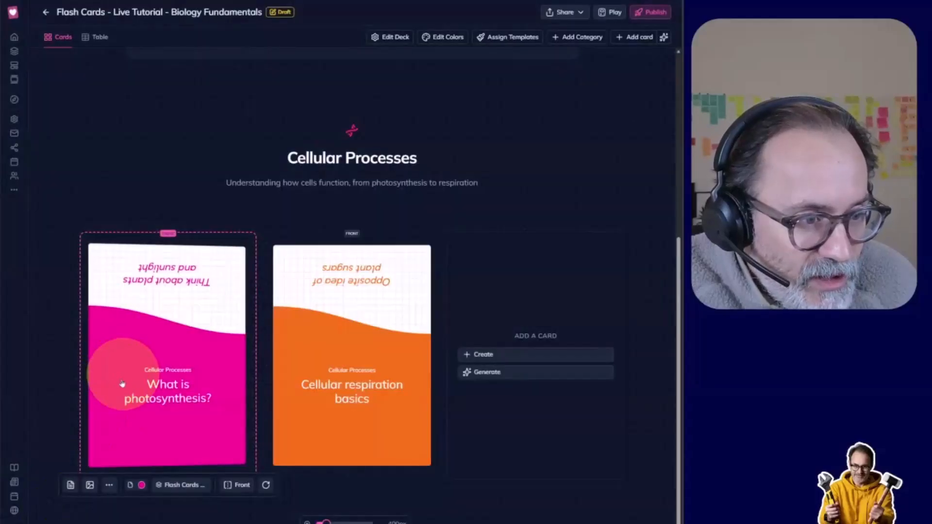
left_click(90, 485)
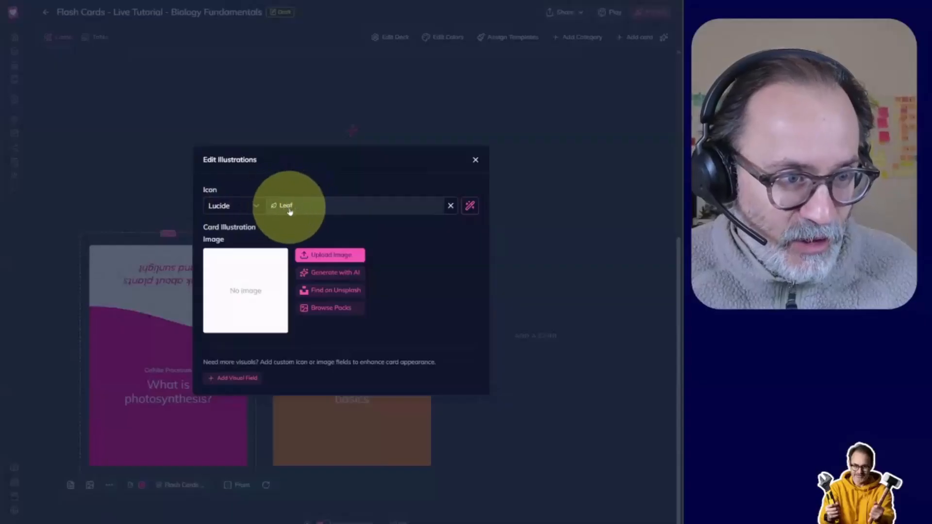
left_click(257, 206)
left_click(257, 206)
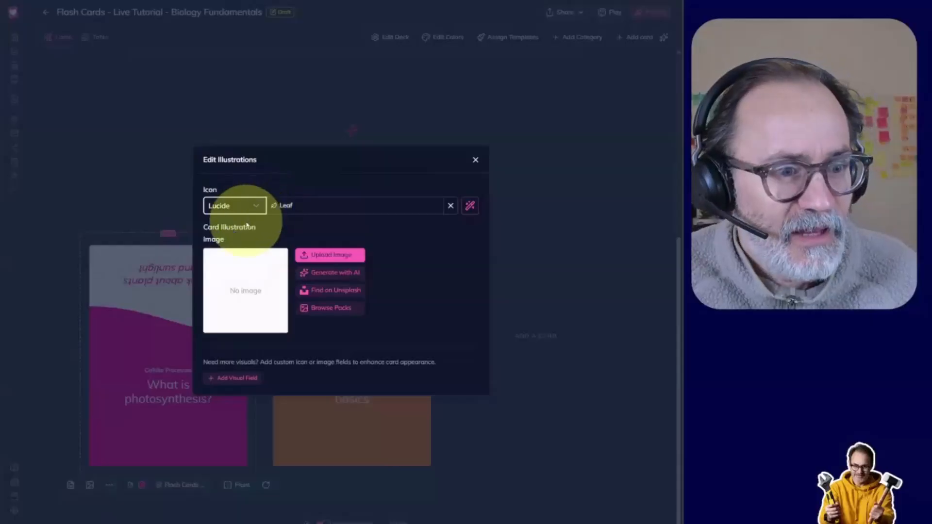
left_click(233, 383)
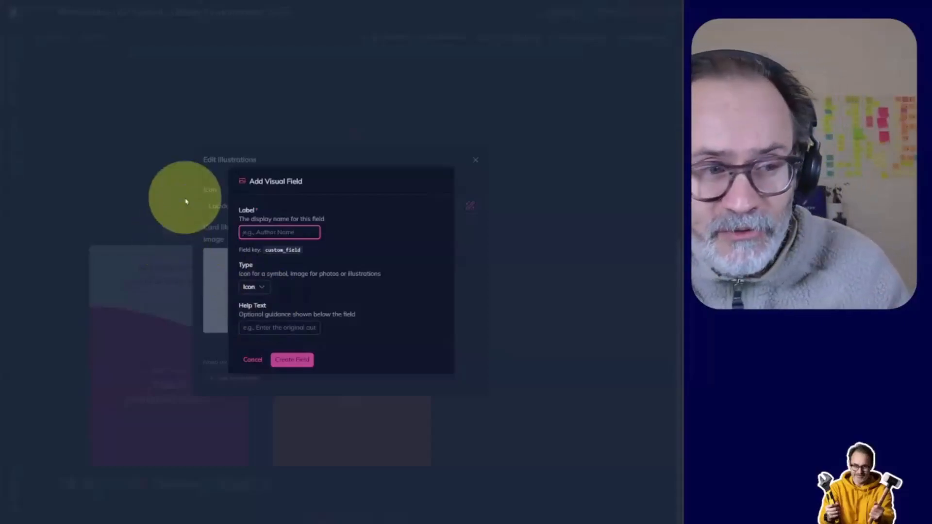
left_click(247, 359)
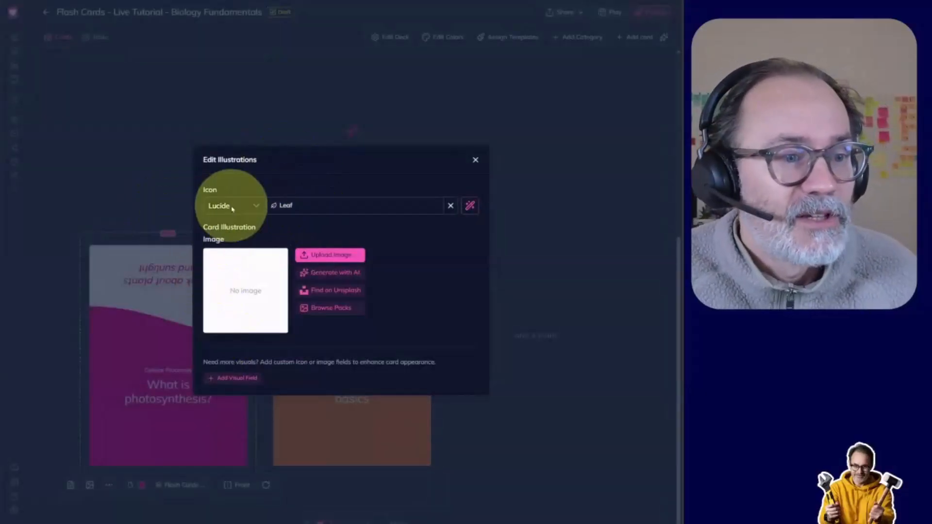
Return to the template editor, add an Icon element to Section 2 and color it white.
left_click(124, 205)
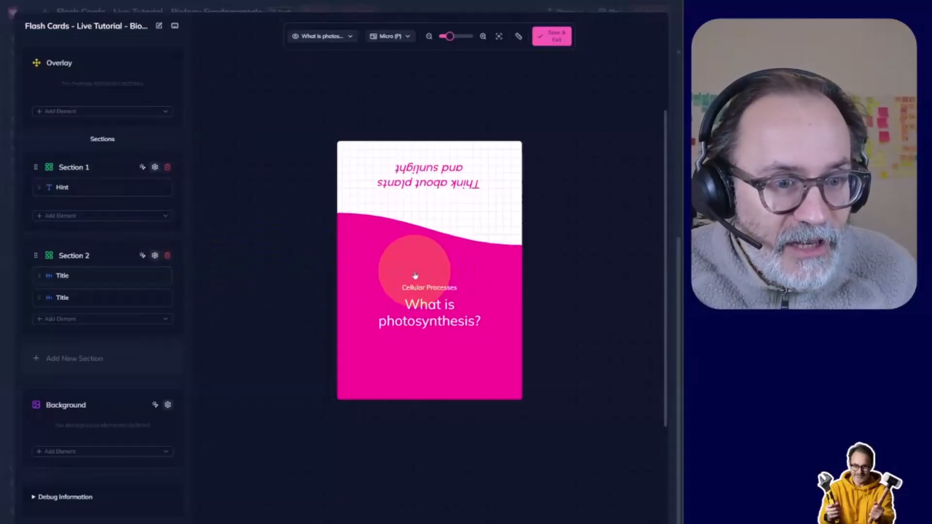
left_click(122, 320)
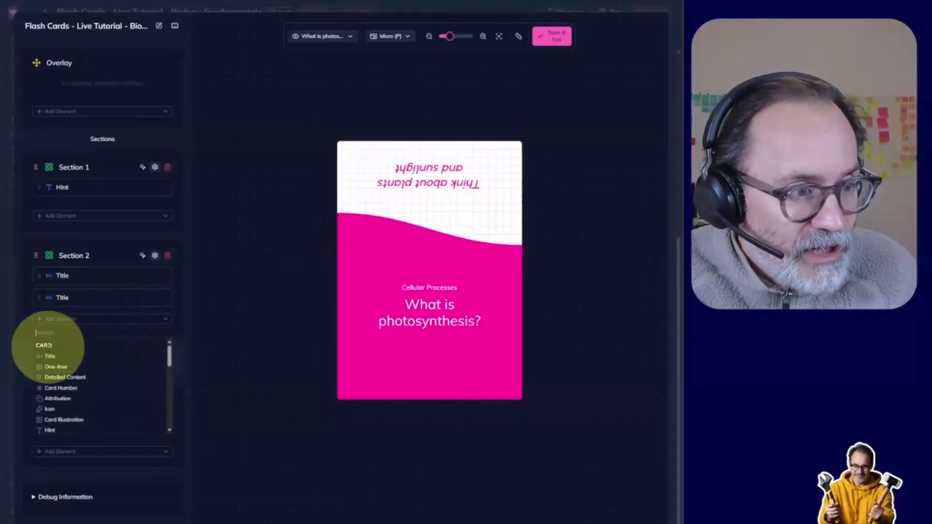
left_click(51, 409)
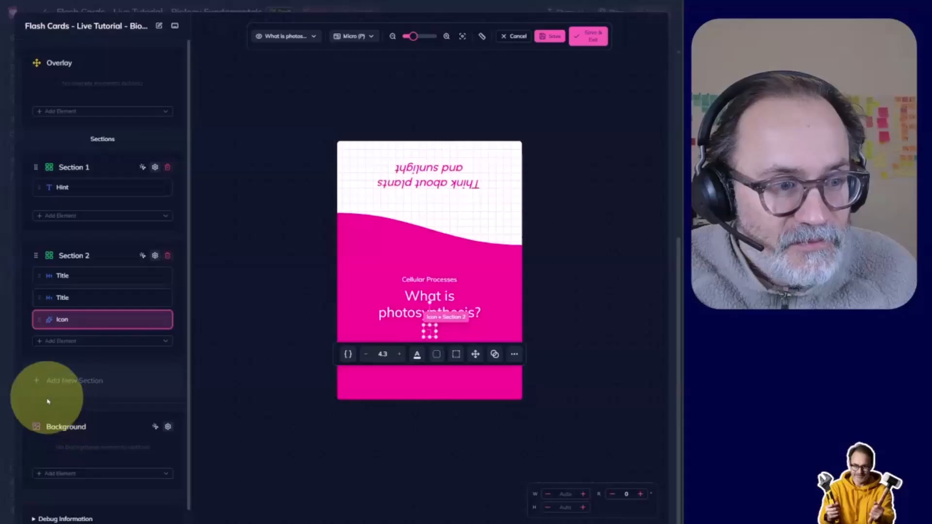
left_click(417, 355)
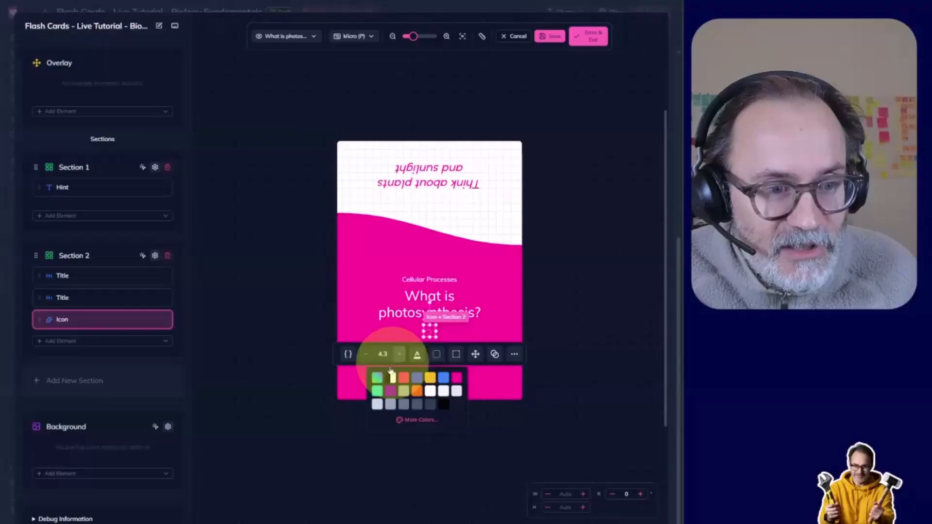
left_click(426, 393)
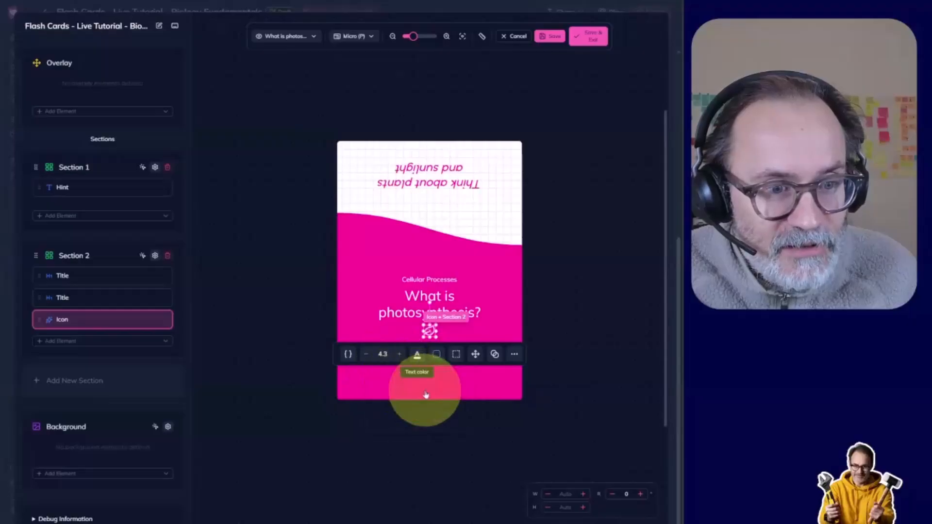
Enlarge the Section 2 icon to size 7.3.
left_click(398, 357)
left_click(397, 357)
left_click(397, 357)
left_click(257, 356)
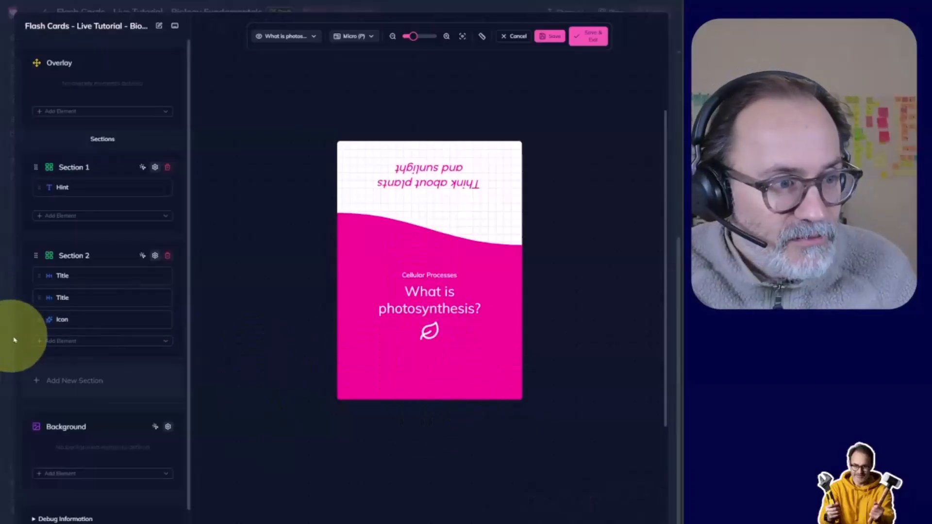
Move the Icon element above both titles in Section 2, and from there into Section 1 below the Hint.
left_click_drag(38, 320, 38, 275)
left_click(241, 252)
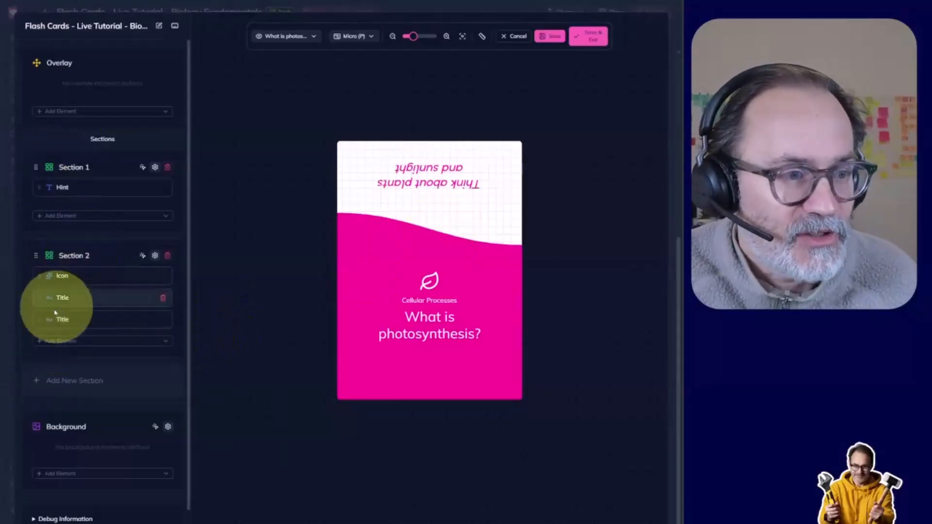
left_click(53, 275)
mouse_move(51, 221)
left_mouse_down()
mouse_move(52, 194)
mouse_move(50, 207)
left_mouse_up()
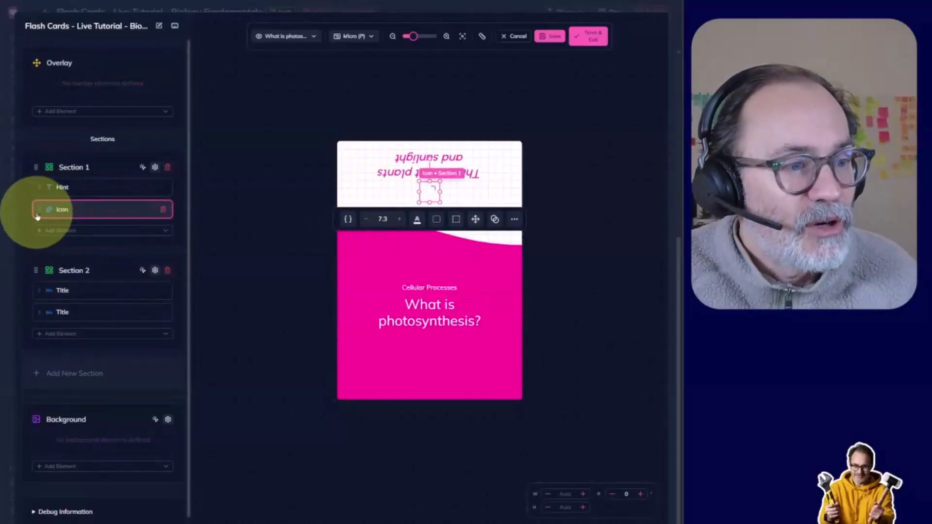
Move the Icon element from Section 1 into the Overlay and place it on the curved edge at about X 49.6%, Y 36.3%.
left_click_drag(42, 211, 61, 84)
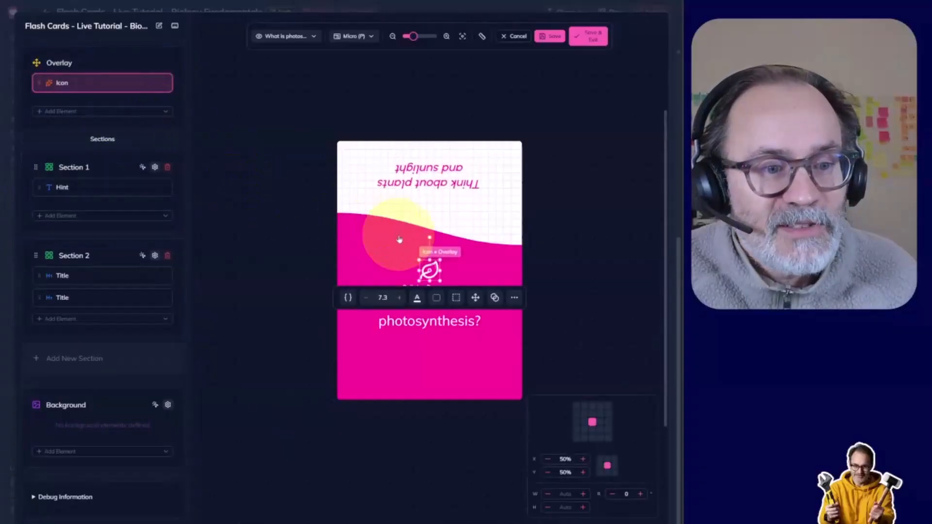
left_click(429, 270)
left_click(260, 260)
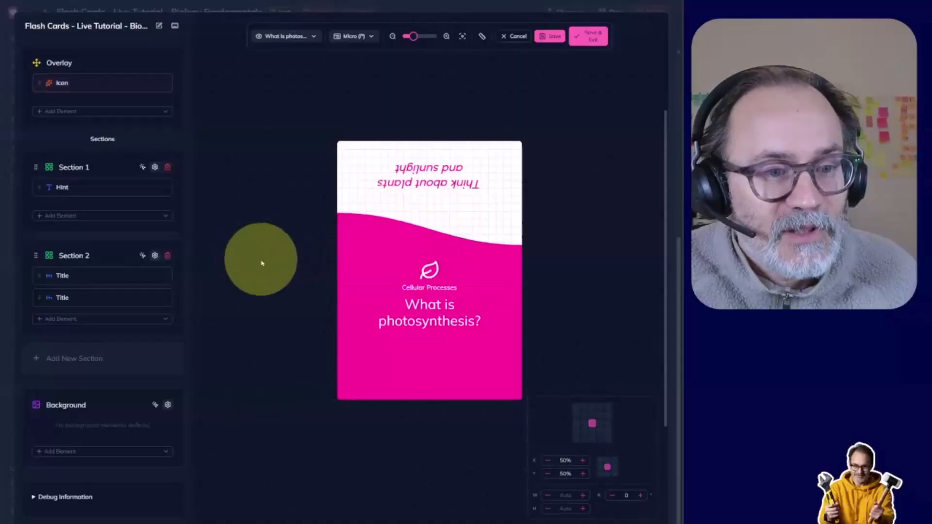
left_click_drag(432, 271, 430, 243)
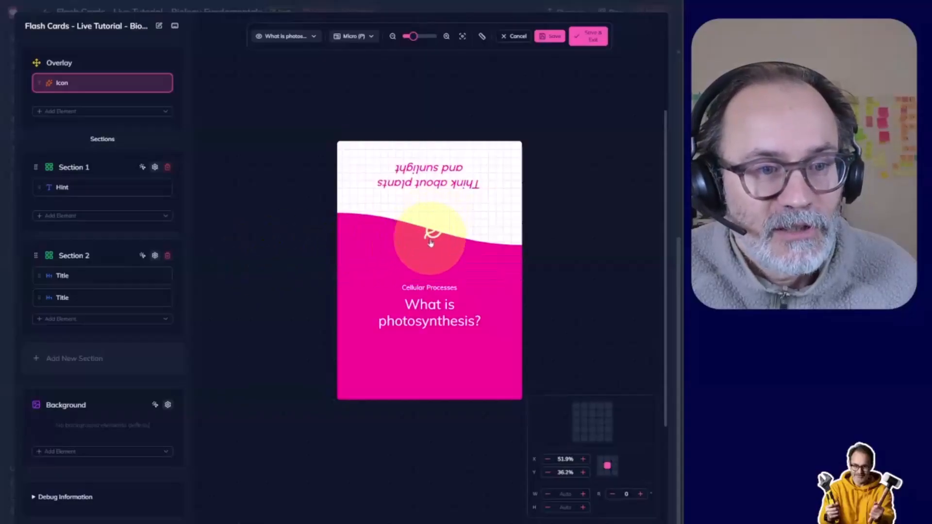
left_click(426, 242)
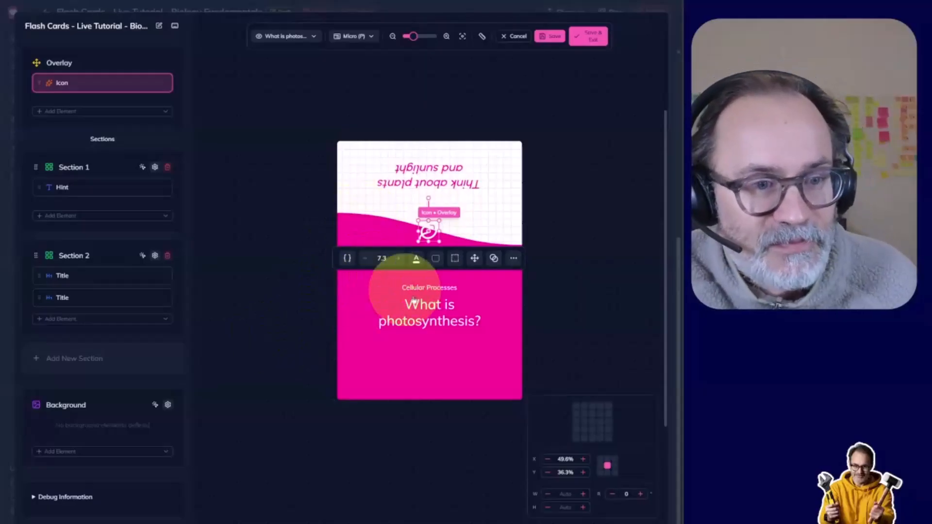
Give the overlay icon a pink background matching the color of Section 2.
left_click(437, 260)
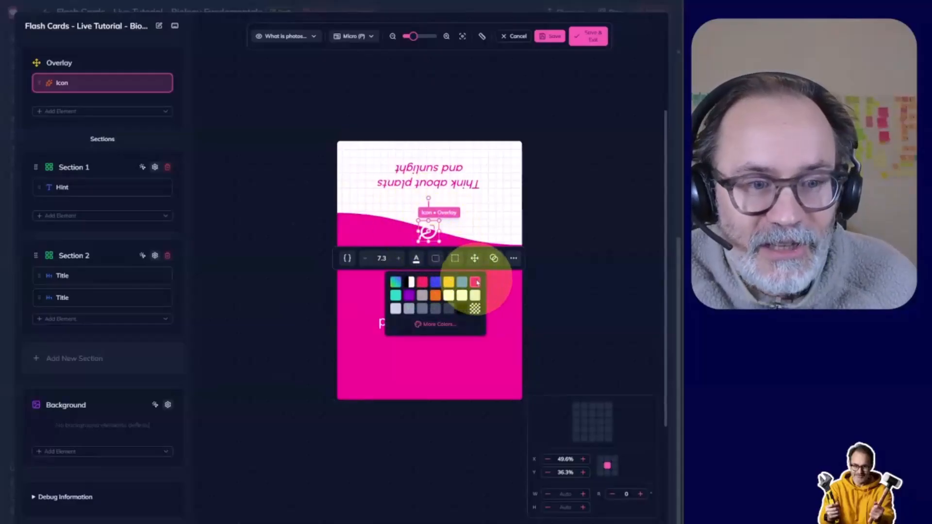
left_click(398, 283)
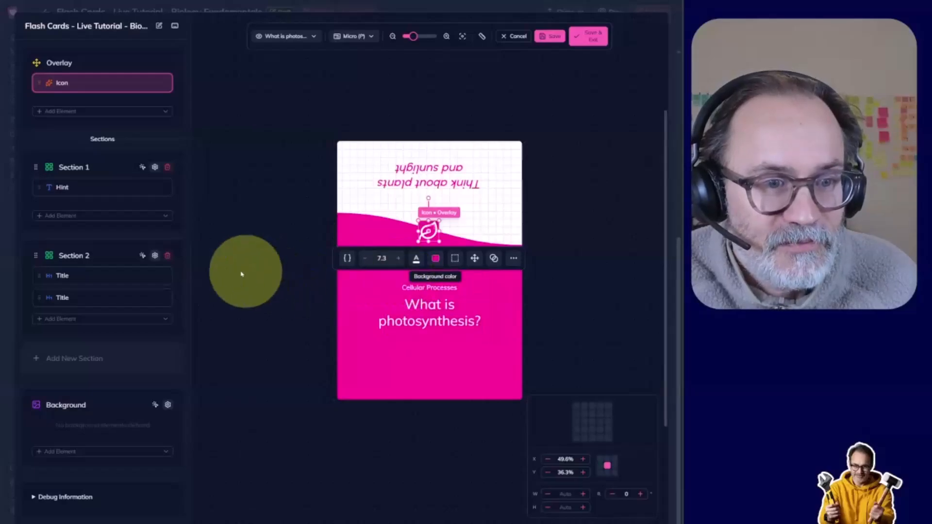
left_click(232, 272)
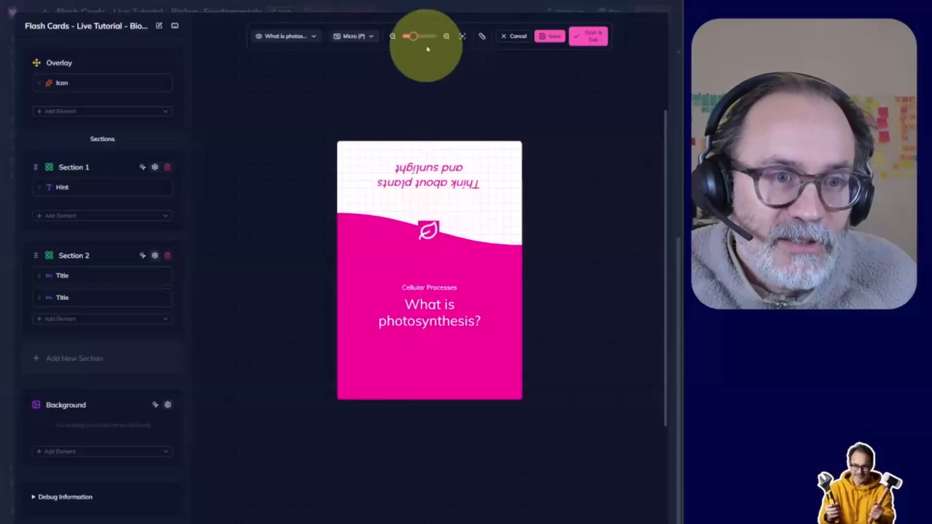
left_click(446, 36)
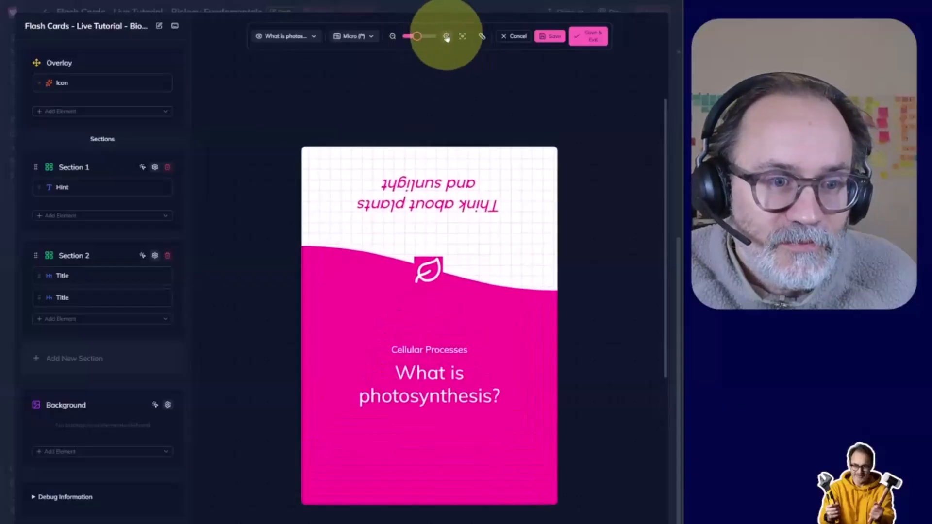
scroll(445, 297, "down", 2)
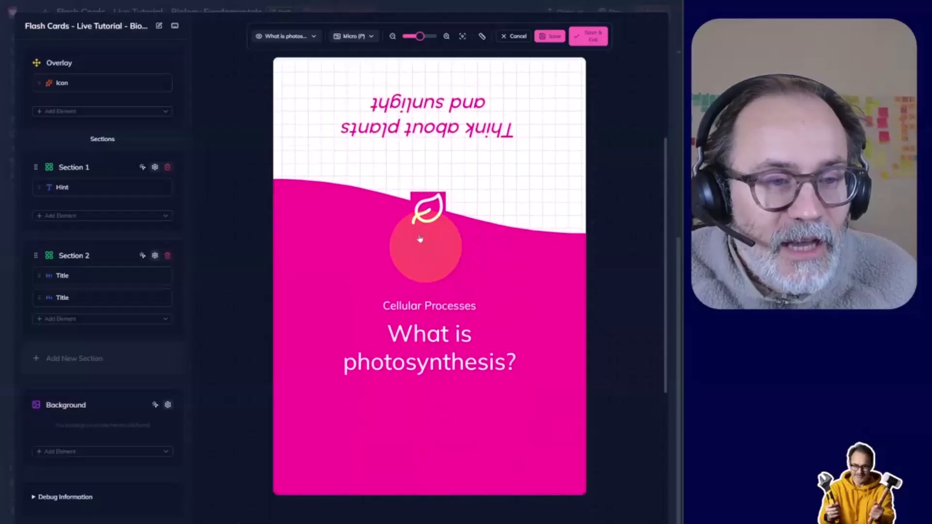
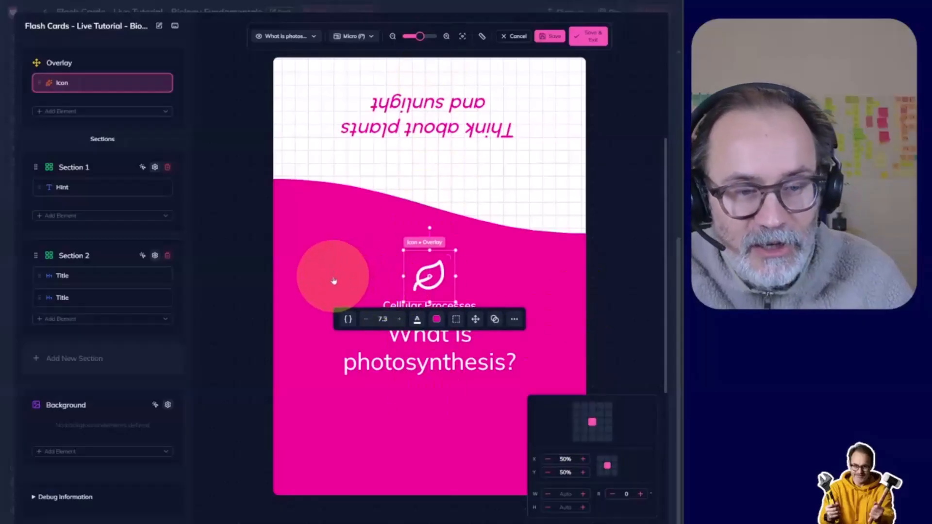
Nudge the round overlay icon vertically onto the curved edge, settling at Y 36% with X at 50%.
key("Up")
key("Up")
key("Up")
key("Up")
key("Up")
key("Up")
key("Up")
key("Up")
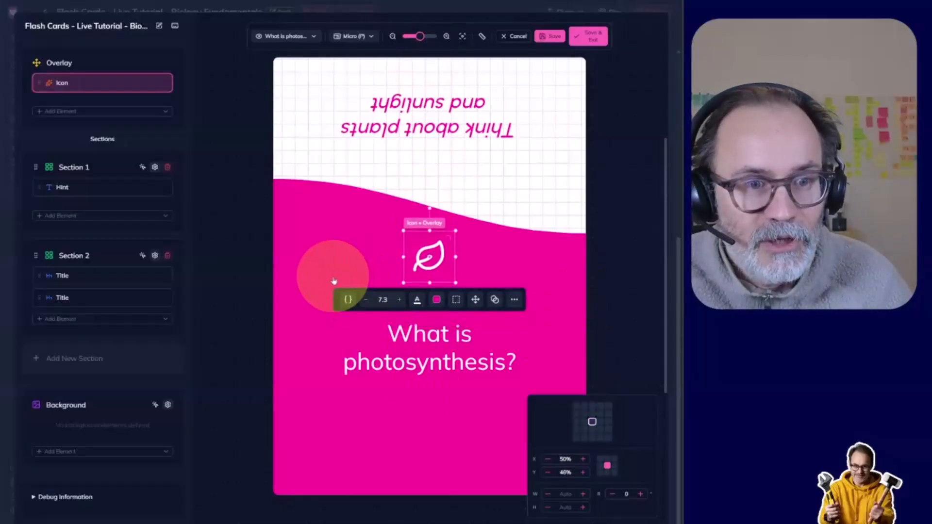
key("Up")
key("Up")
key("Up")
key("Up")
key("Up")
key("Up")
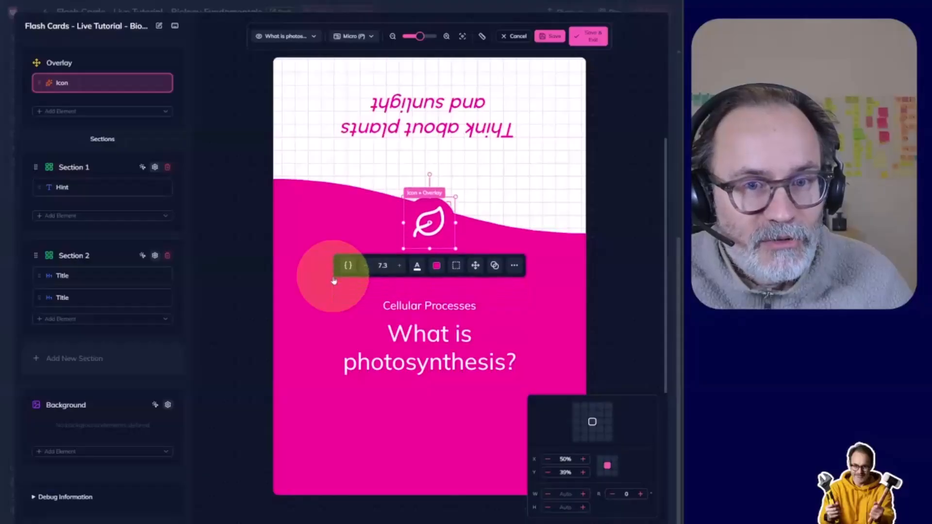
key("Up")
key("Up")
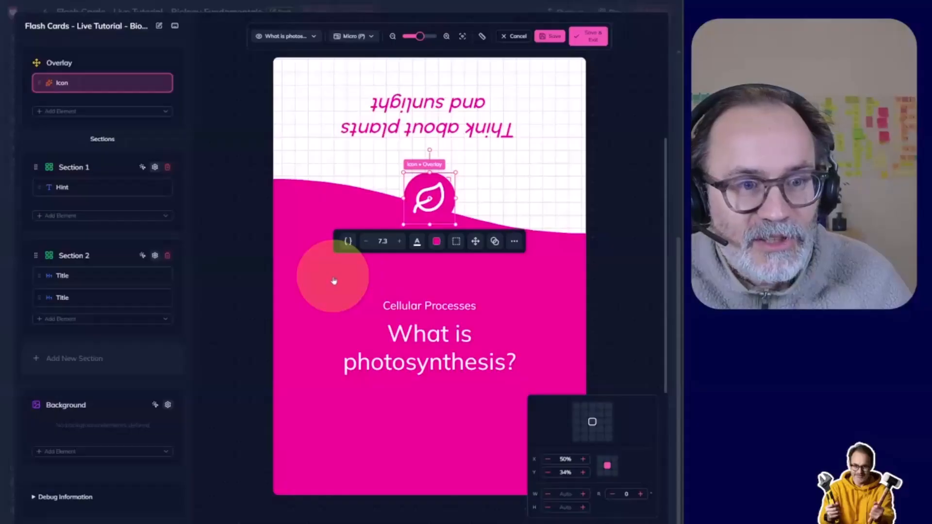
key("Down")
key("Down")
key("Down")
key("Down")
key("Down")
key("Down")
key("Down")
key("Down")
key("Down")
key("Down")
key("Down")
key("Down")
key("Down")
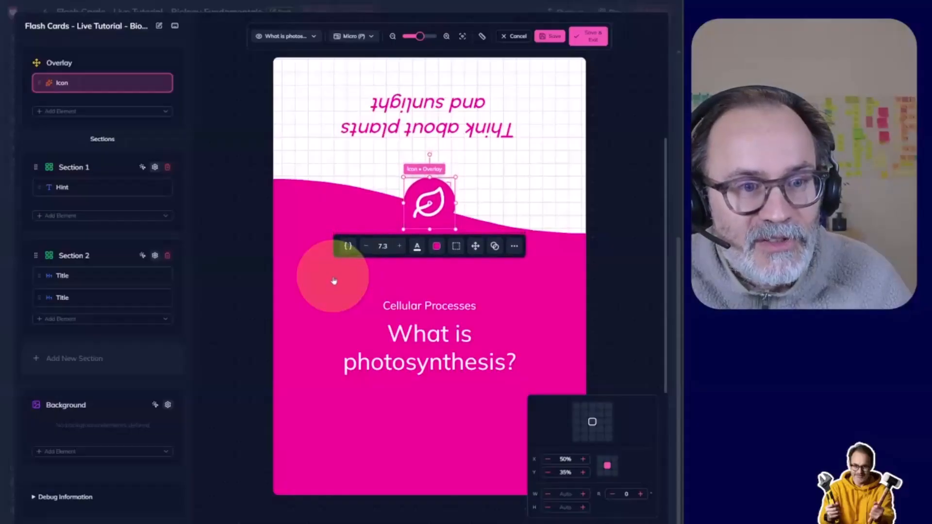
key("Down")
key("Down")
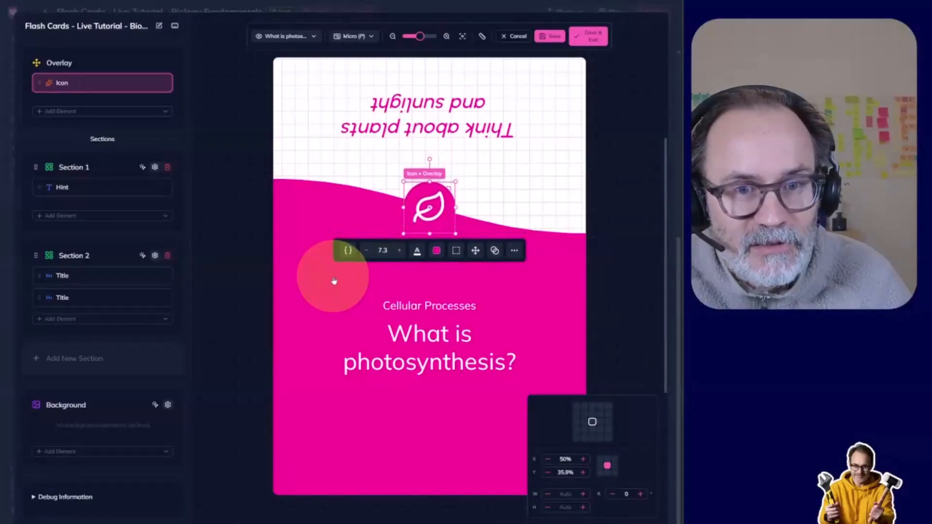
key("Down")
key("Down")
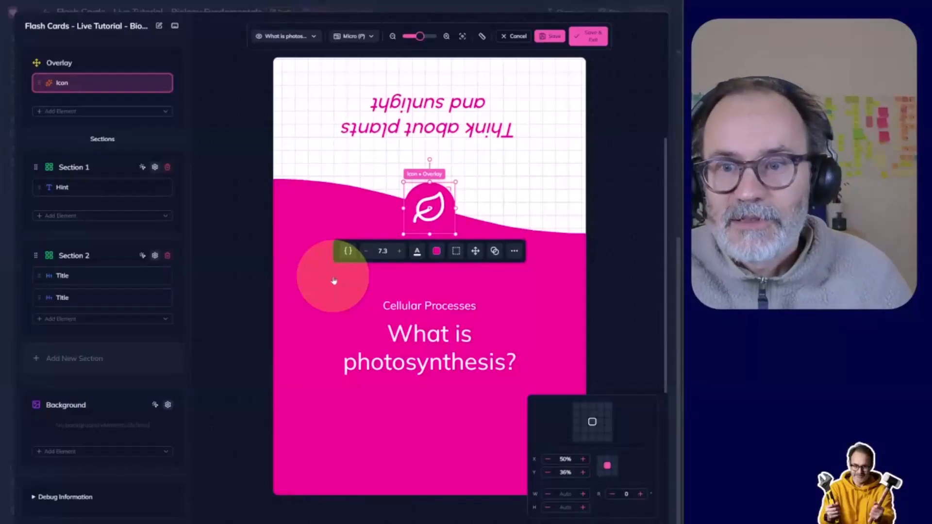
left_click(216, 204)
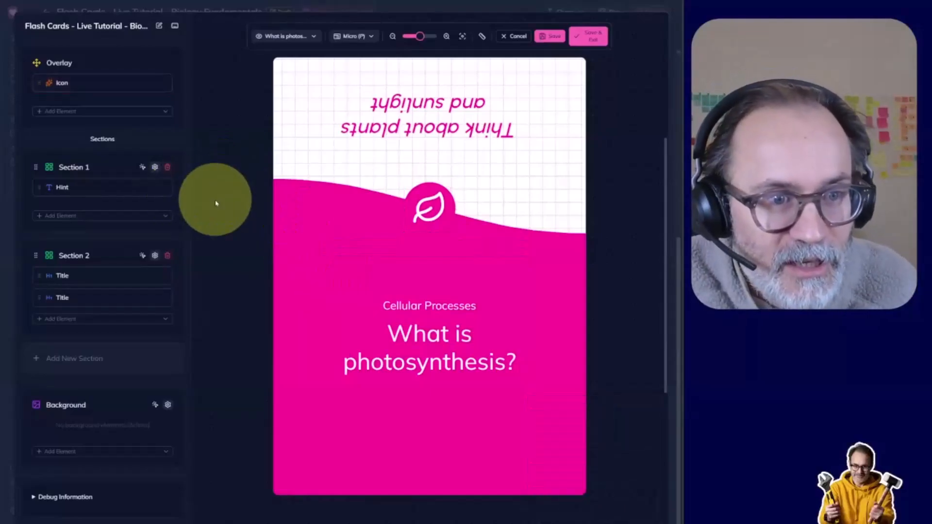
Check the whole card front and save the template.
left_click(393, 37)
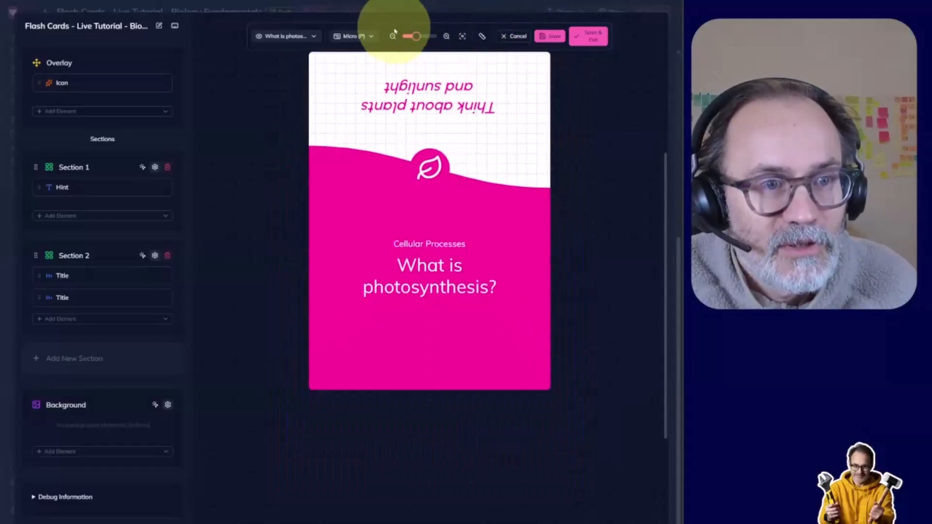
left_click(462, 37)
left_click(369, 333)
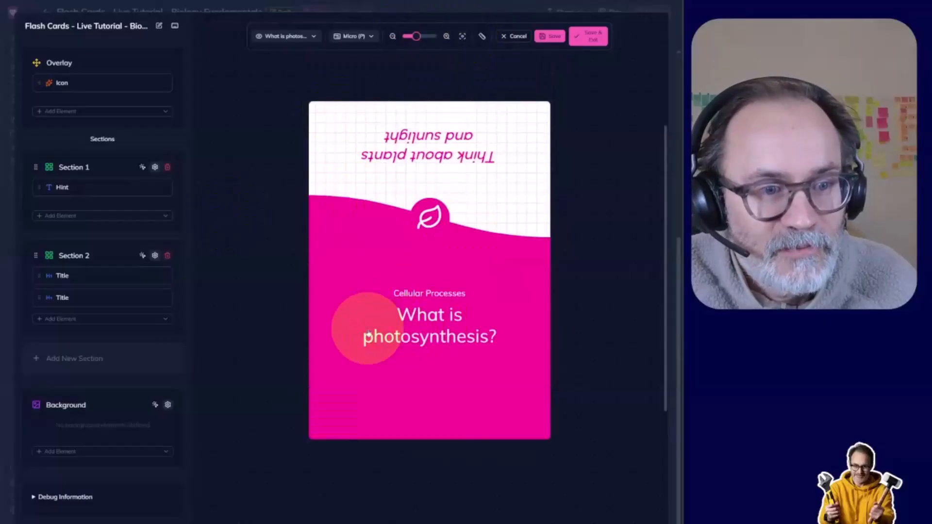
left_click(550, 36)
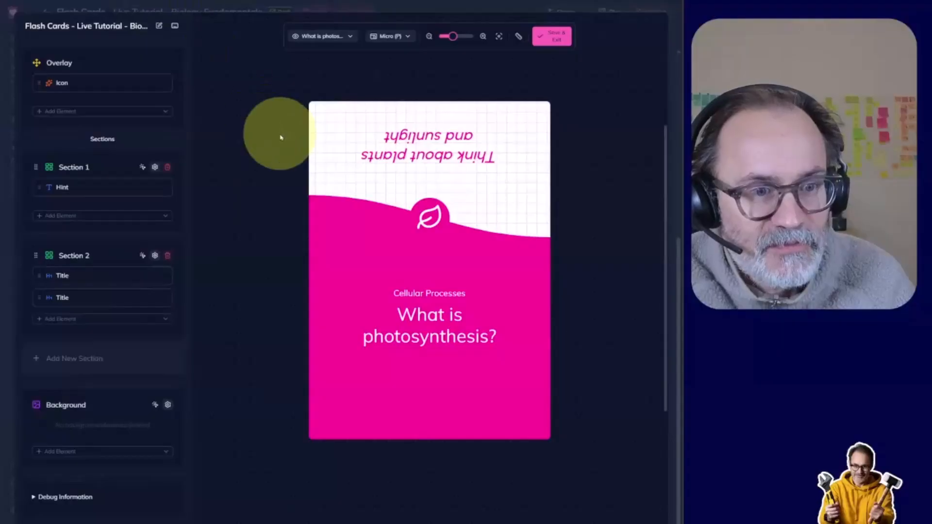
Give the "Cellular Processes" title in Section 2 a white background and pink text.
left_click(429, 294)
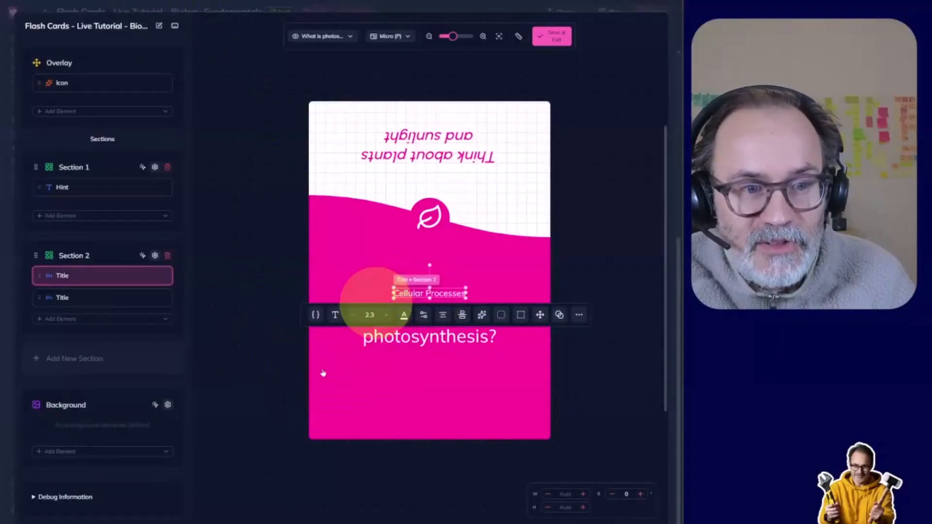
left_click(482, 41)
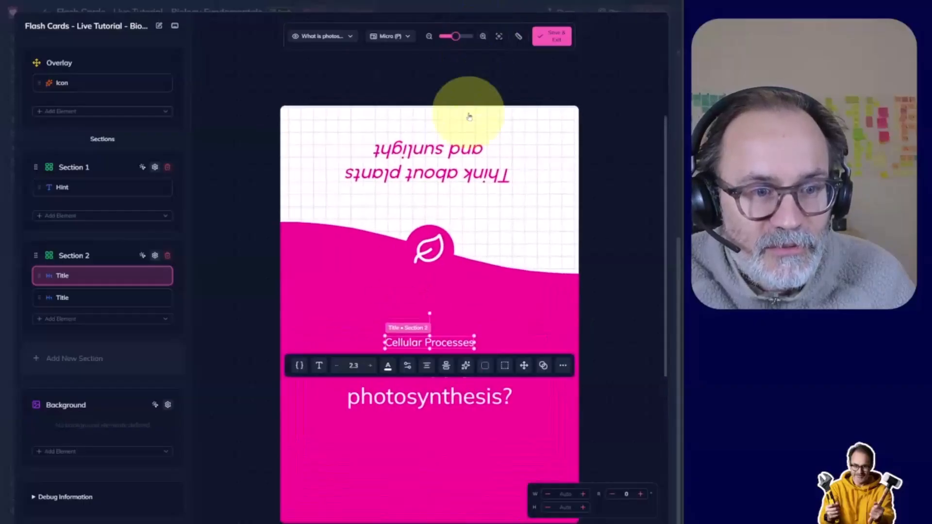
scroll(469, 117, "down", 3)
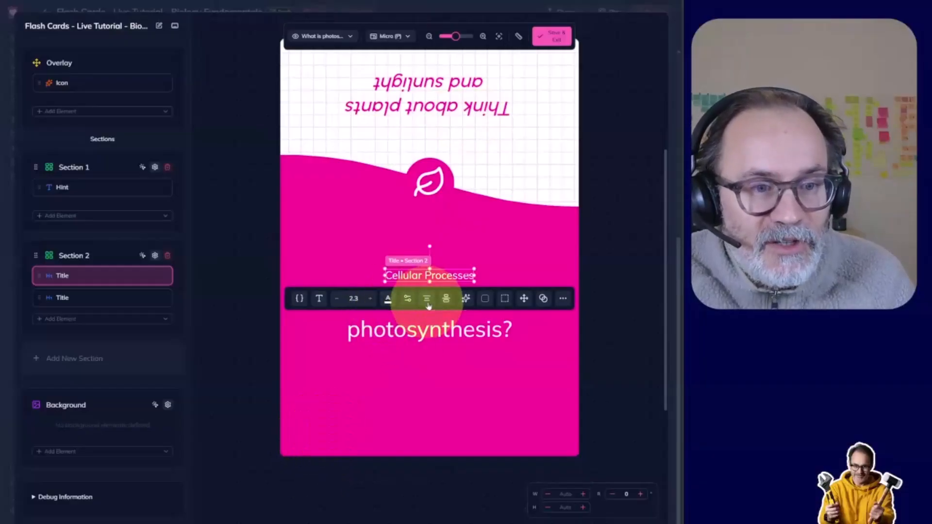
left_click(485, 299)
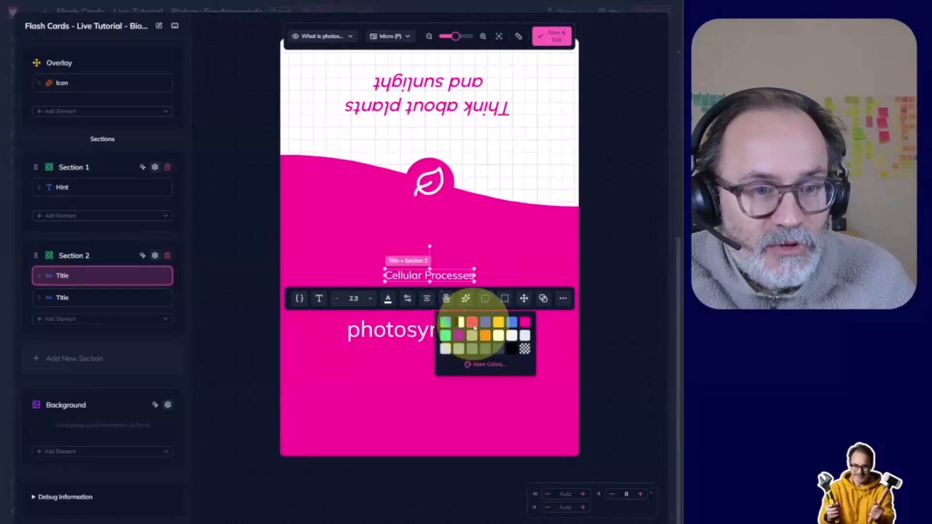
left_click(499, 336)
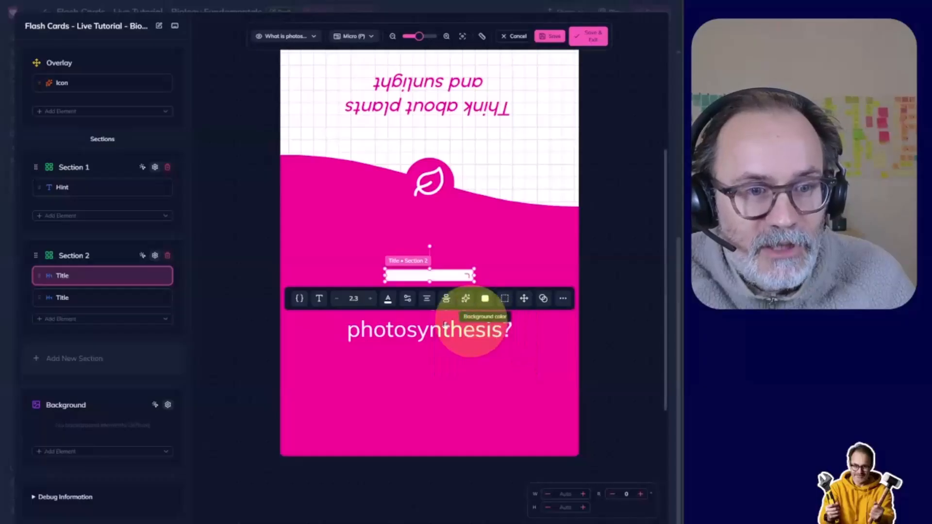
left_click(389, 303)
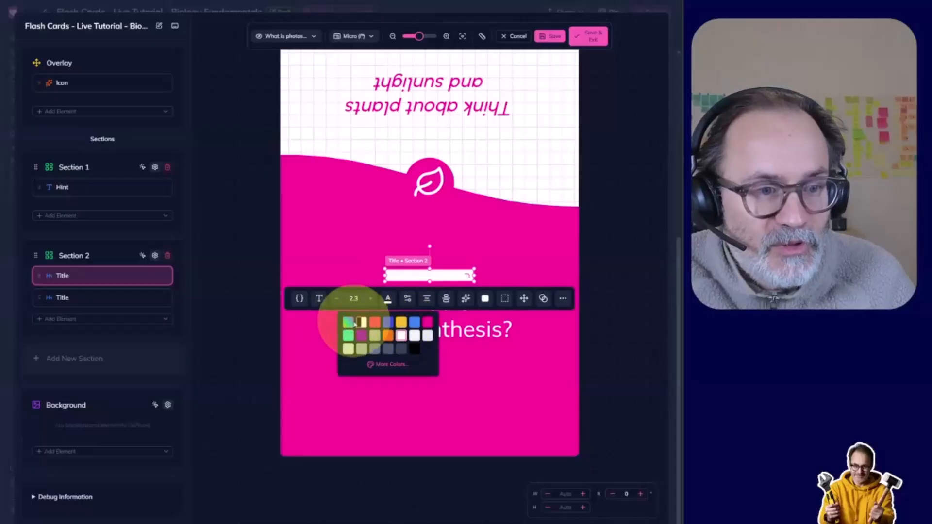
left_click(348, 323)
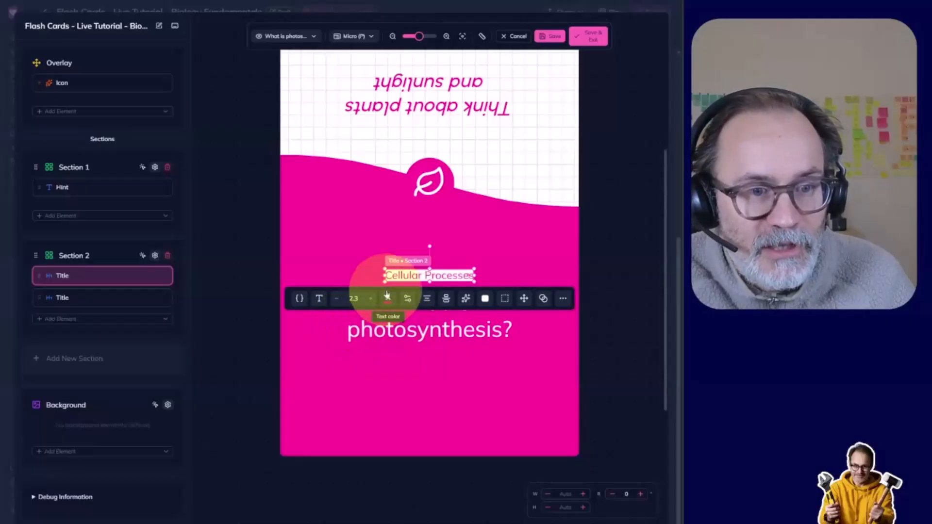
Set the "Cellular Processes" title's padding to 1.0% and its corner radius to 1.5%.
left_click(525, 299)
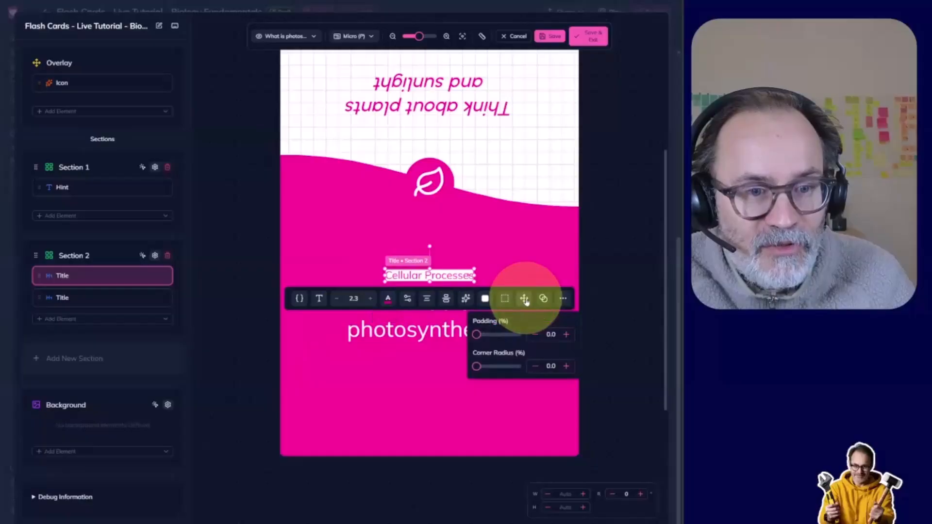
left_click(566, 336)
left_click(567, 339)
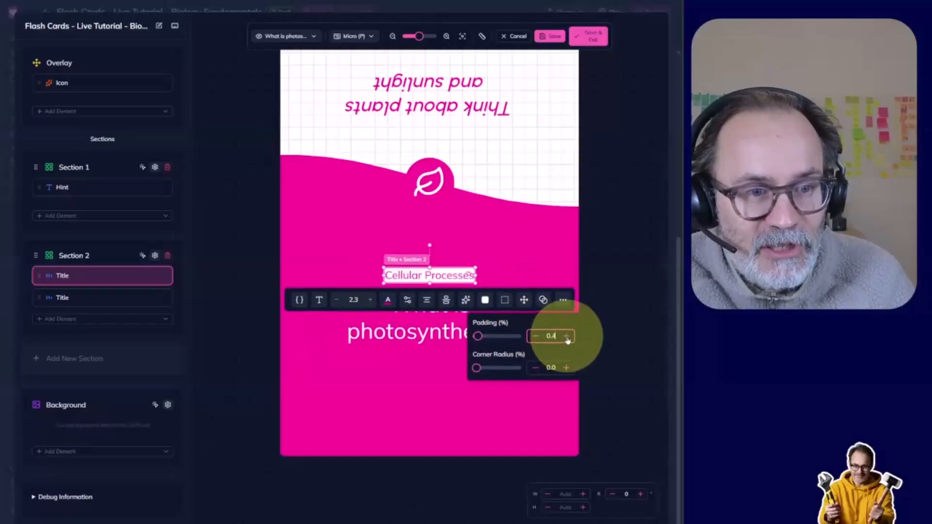
left_click(567, 339)
left_click(567, 339)
left_click(567, 339)
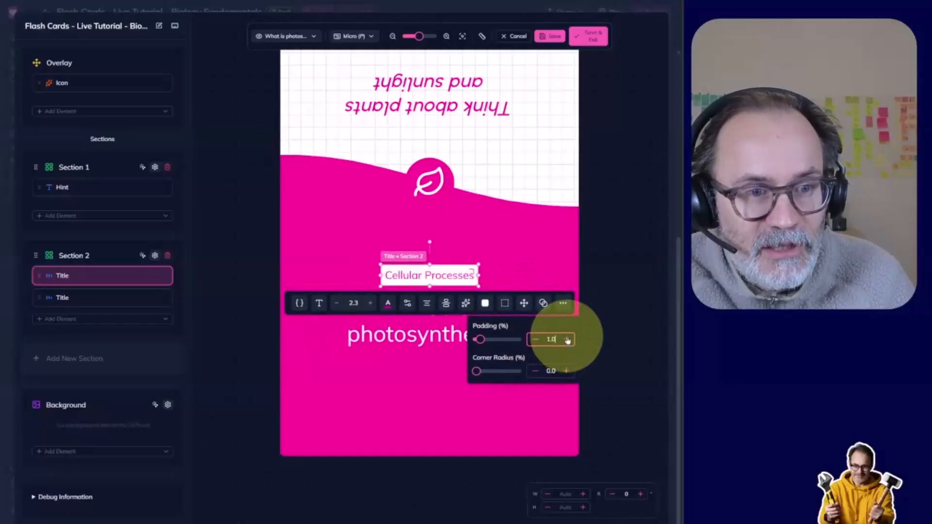
left_click(364, 434)
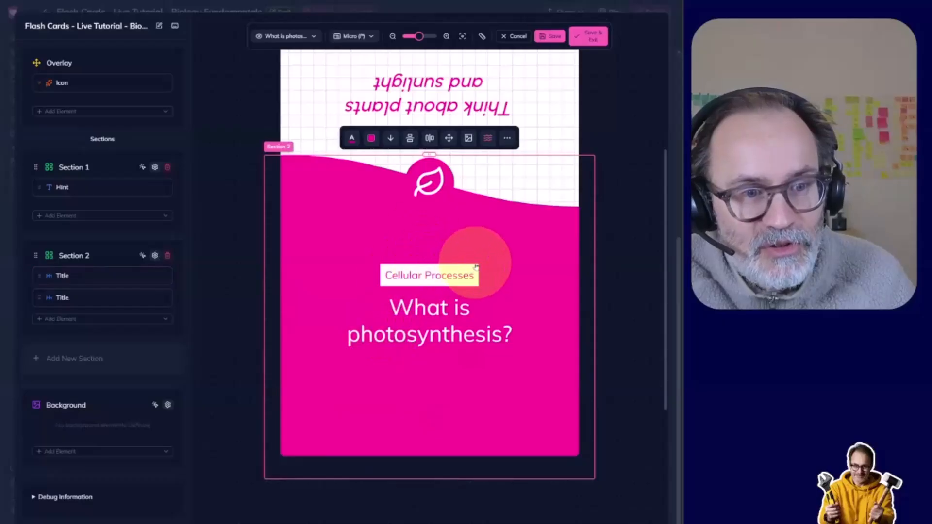
left_click(459, 282)
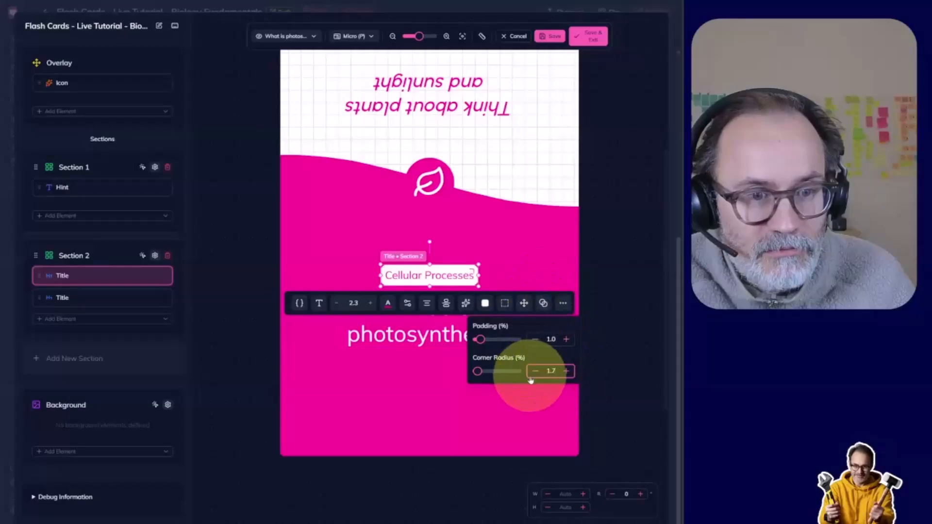
left_click(539, 279)
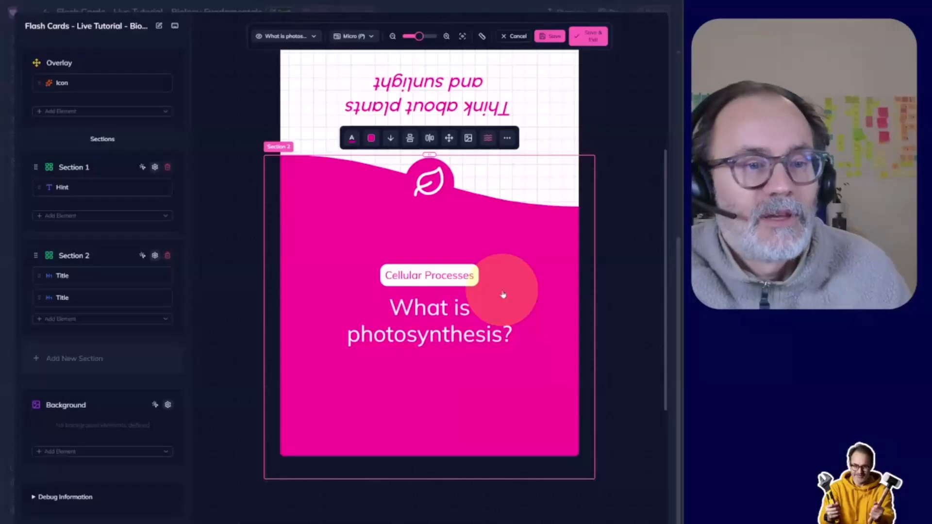
Transform the "Cellular Processes" title in Section 2 to uppercase and set its font size to 2.0.
left_click(417, 281)
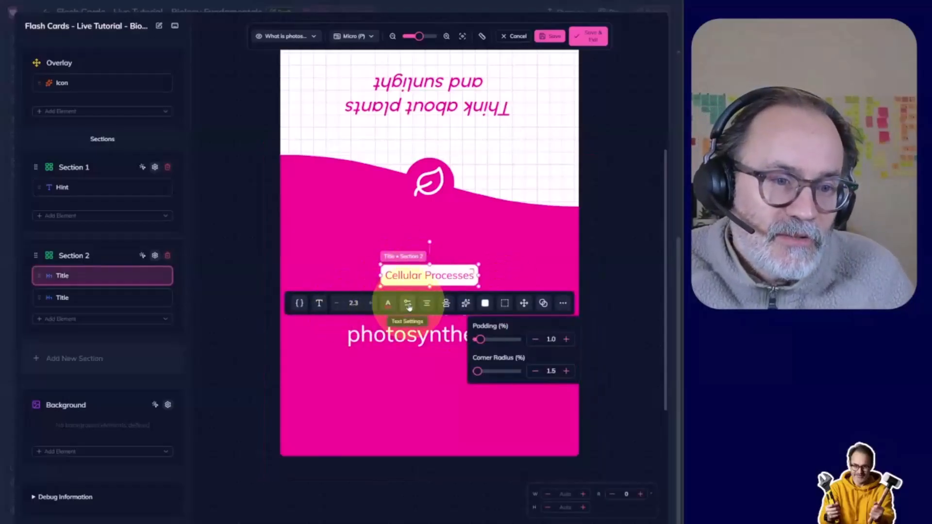
left_click(408, 304)
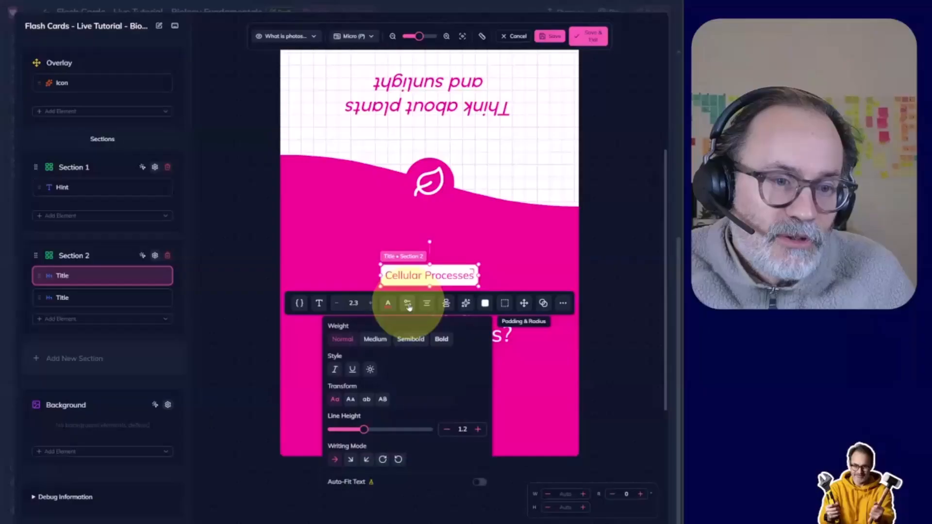
left_click(350, 401)
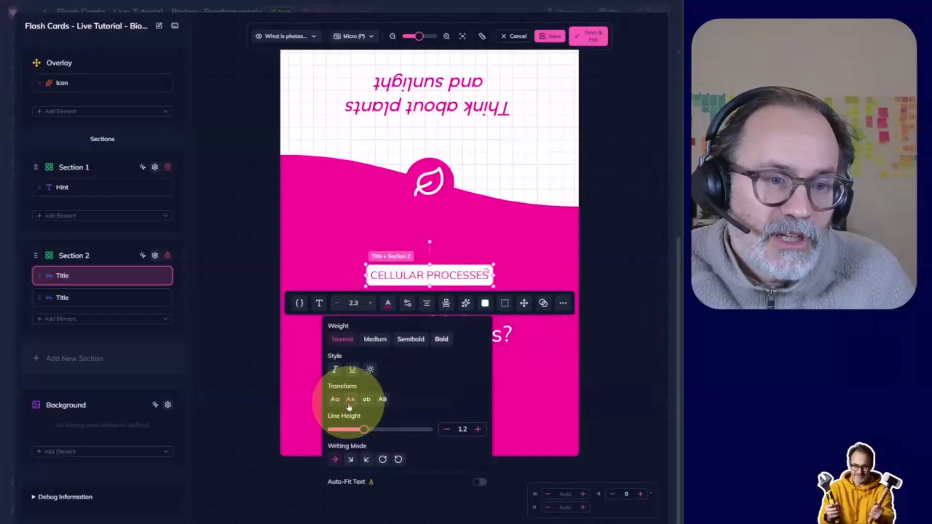
left_click(335, 304)
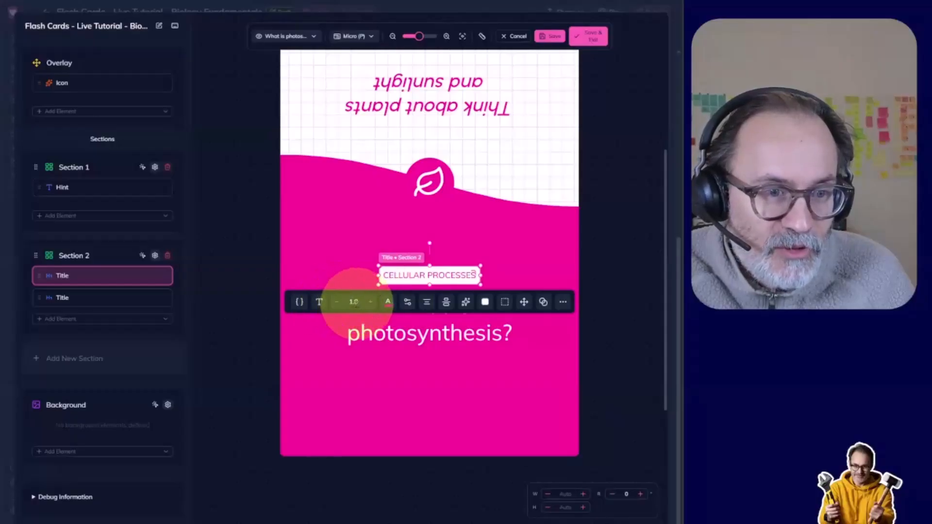
left_click(337, 303)
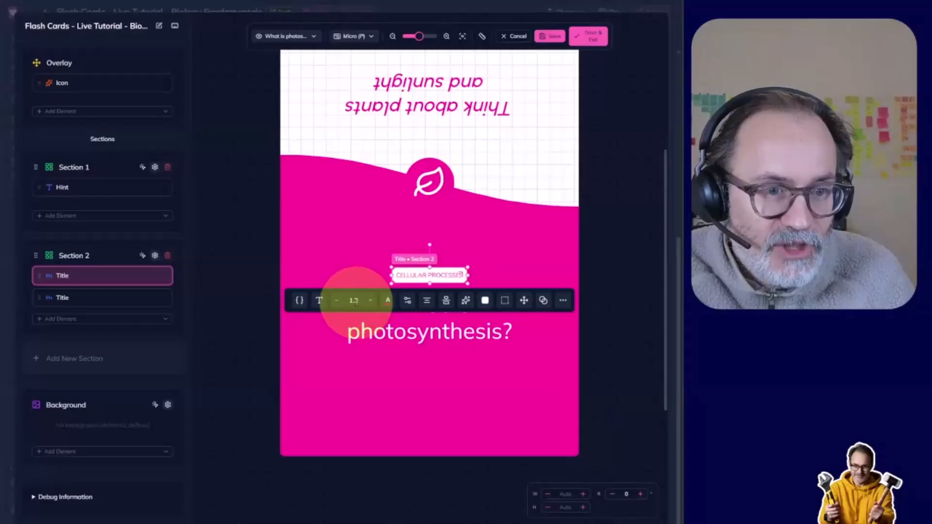
left_click(370, 301)
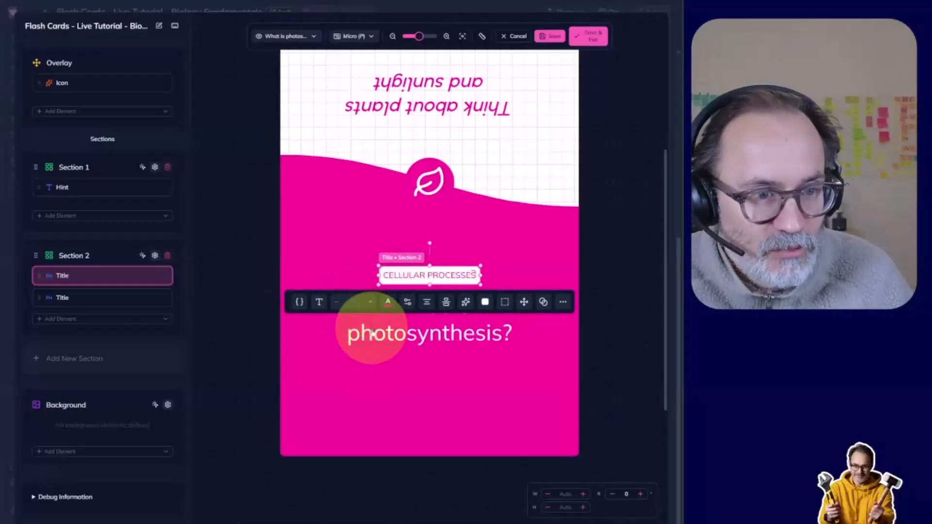
type("2.0")
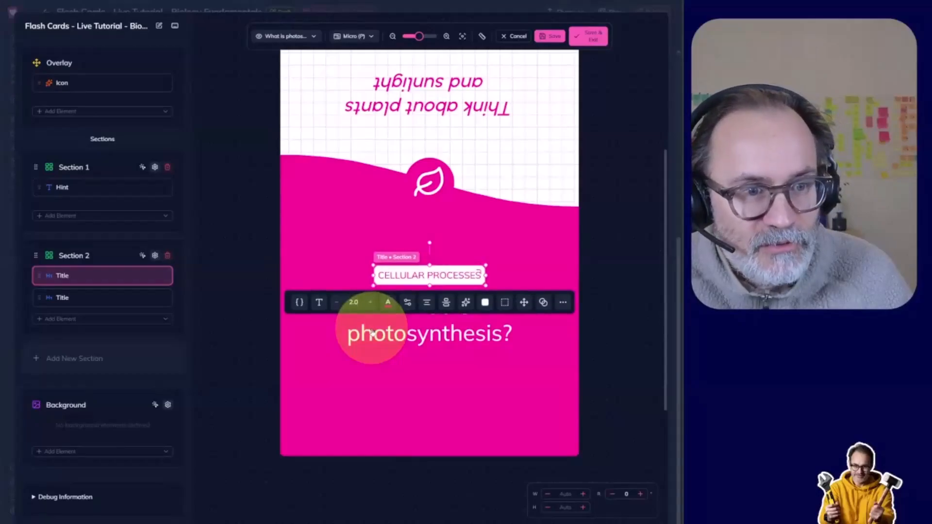
Set the weight of the "Cellular Processes" title's text to Bold.
left_click(408, 310)
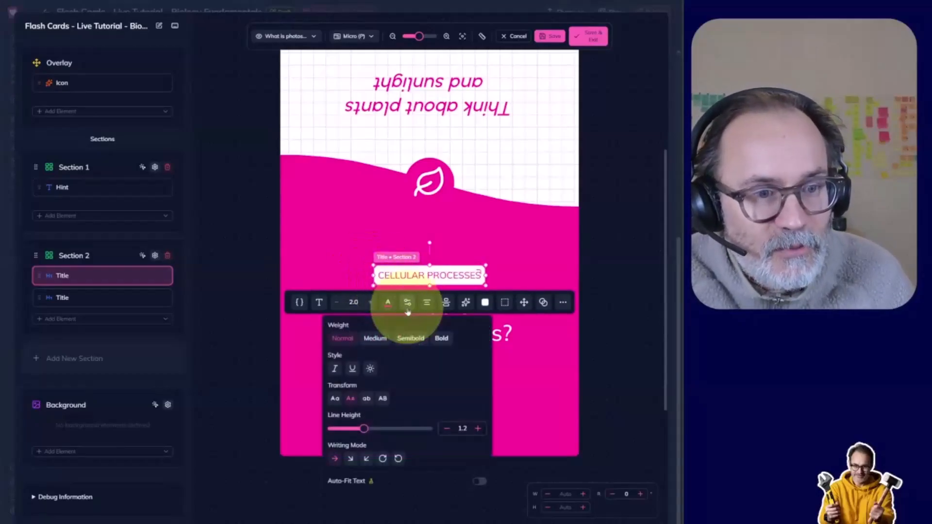
left_click(404, 339)
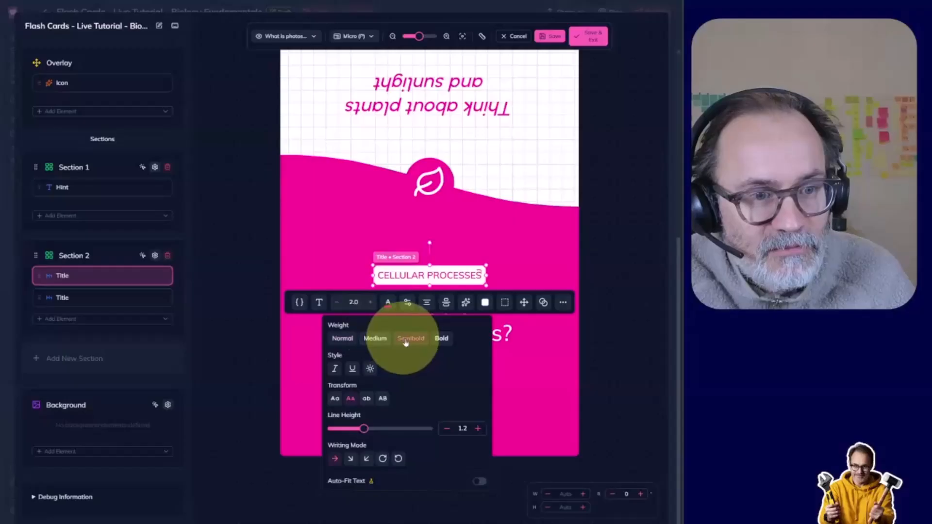
left_click(440, 339)
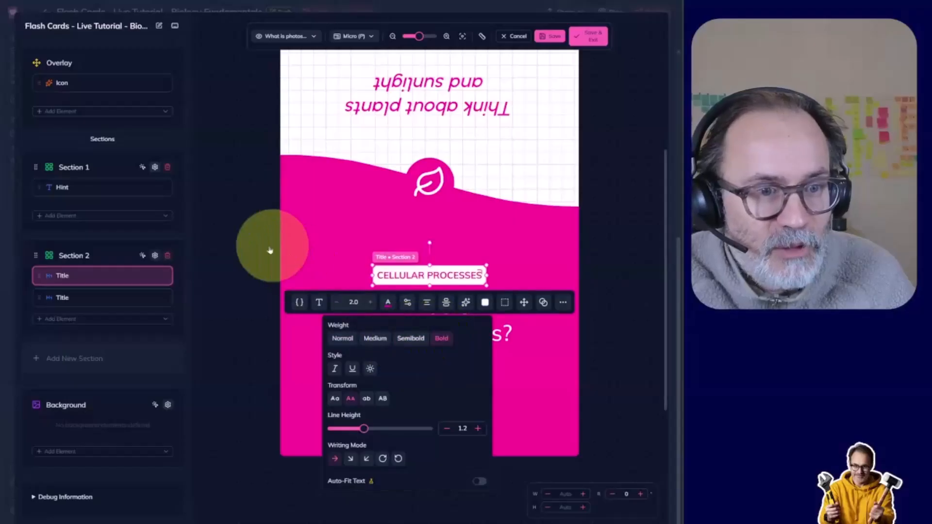
left_click(329, 246)
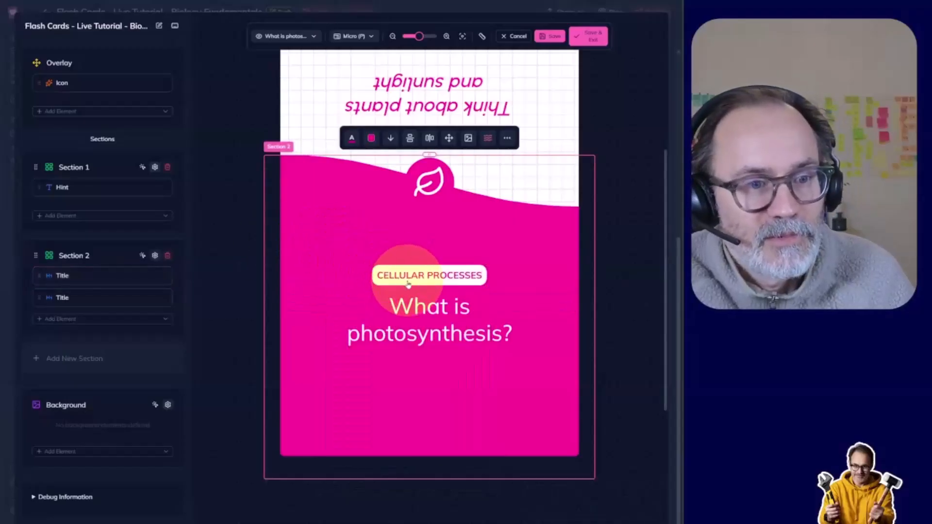
Delete the "Cellular Processes" title element from Section 2.
left_click(387, 272)
left_click(363, 302)
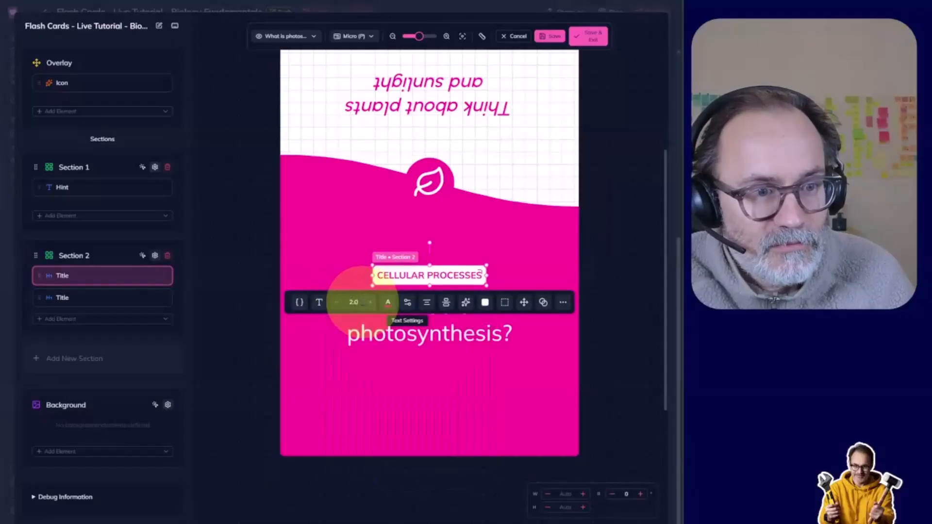
key("Delete")
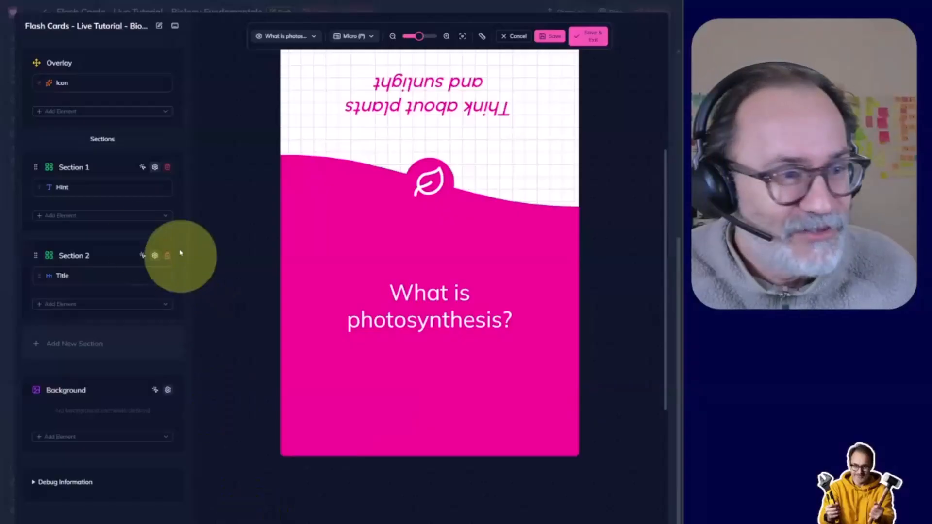
Add the Category Title element to Section 2 and move it above the question title.
left_click(105, 305)
scroll(106, 396, "down", 2)
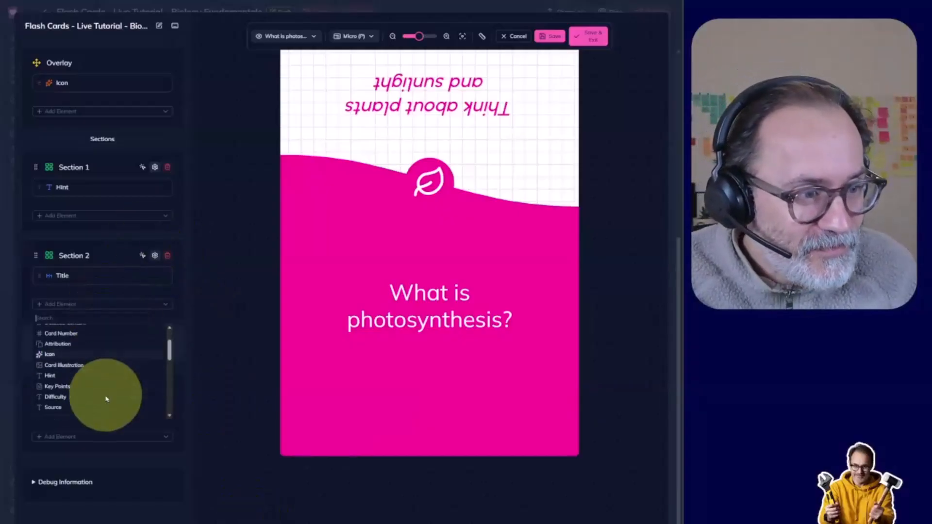
scroll(107, 399, "down", 3)
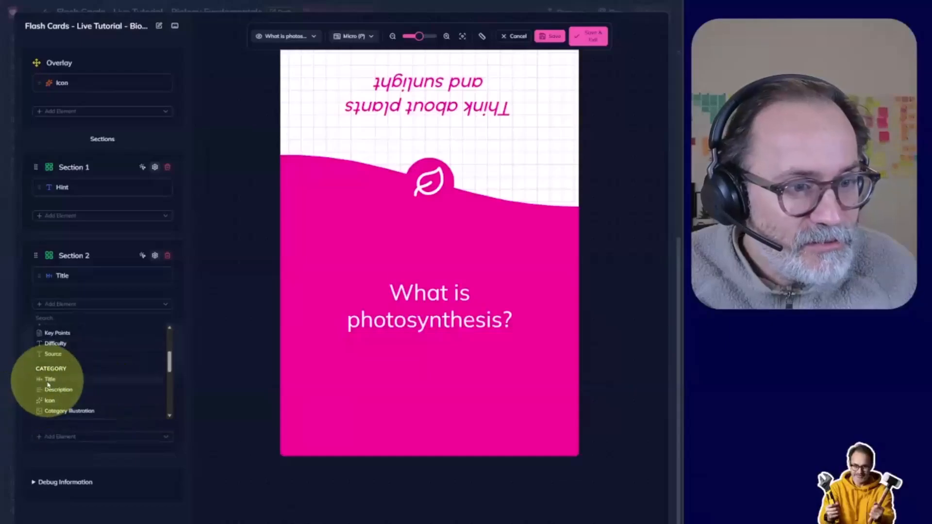
left_click(49, 381)
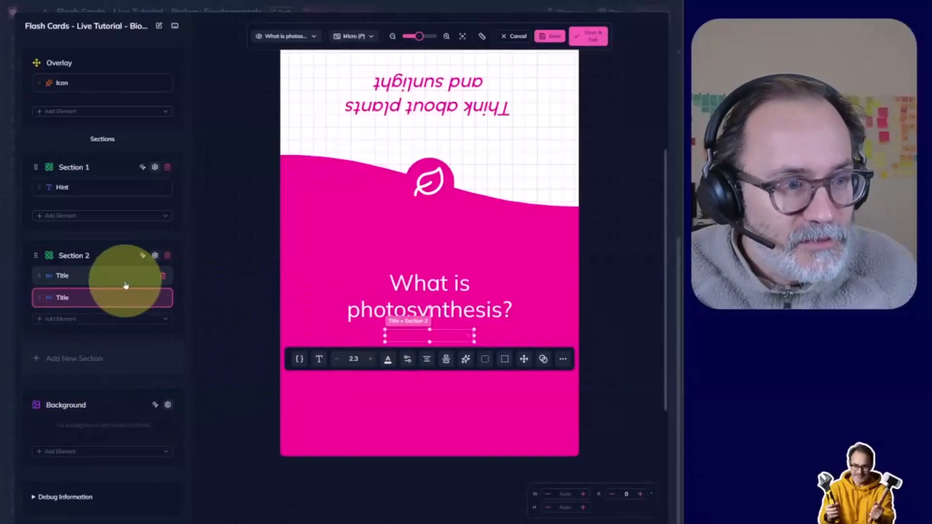
left_click_drag(125, 301, 129, 272)
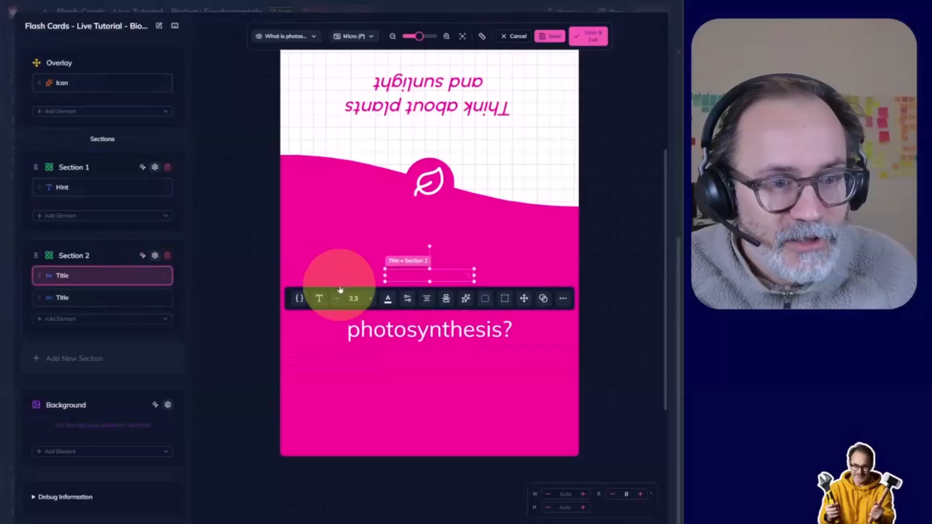
Give the new category title in Section 2 pink text and a white background.
left_click(388, 298)
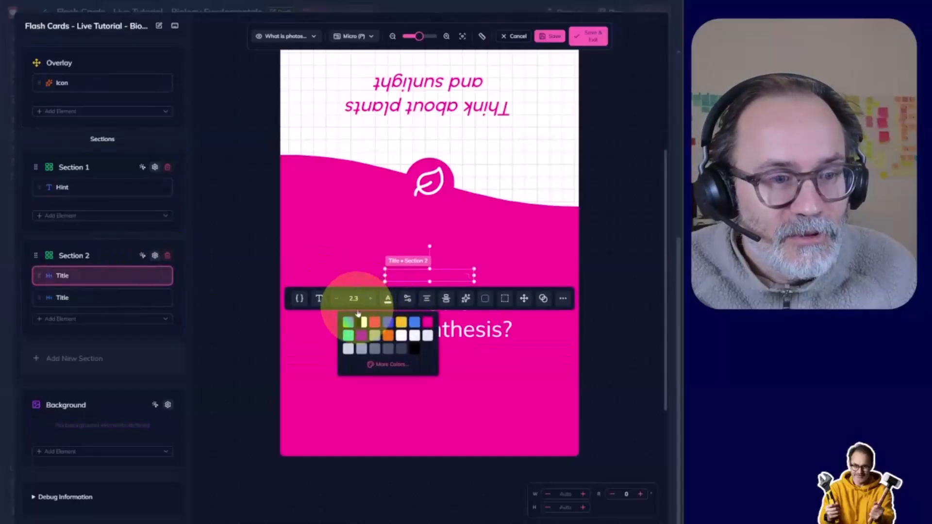
left_click(348, 323)
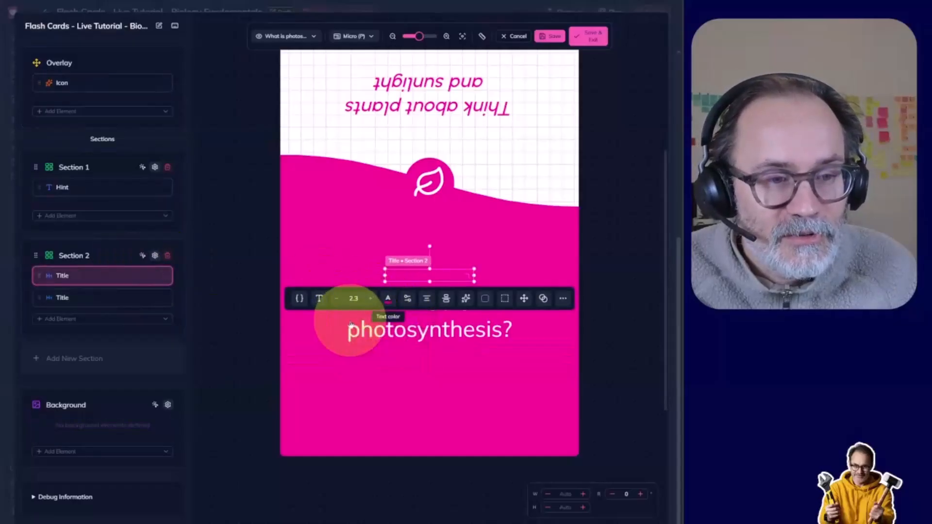
left_click(485, 299)
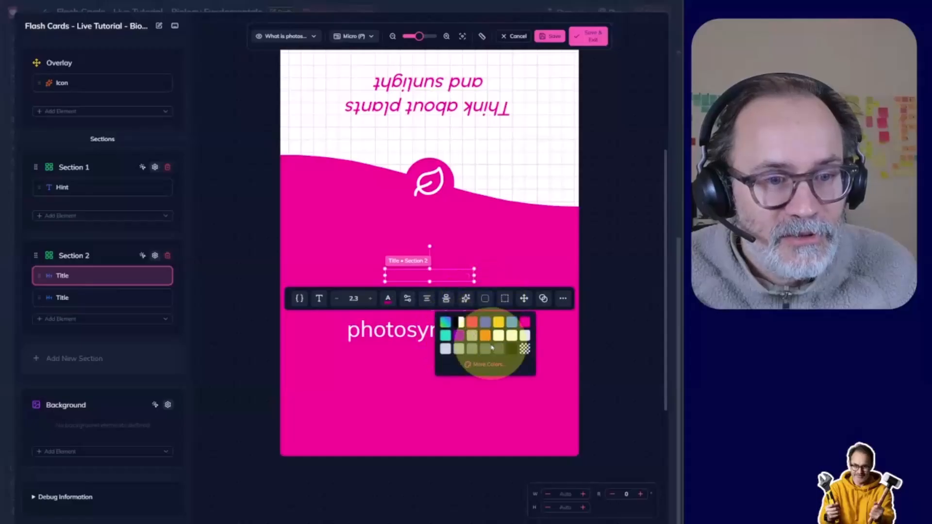
left_click(498, 335)
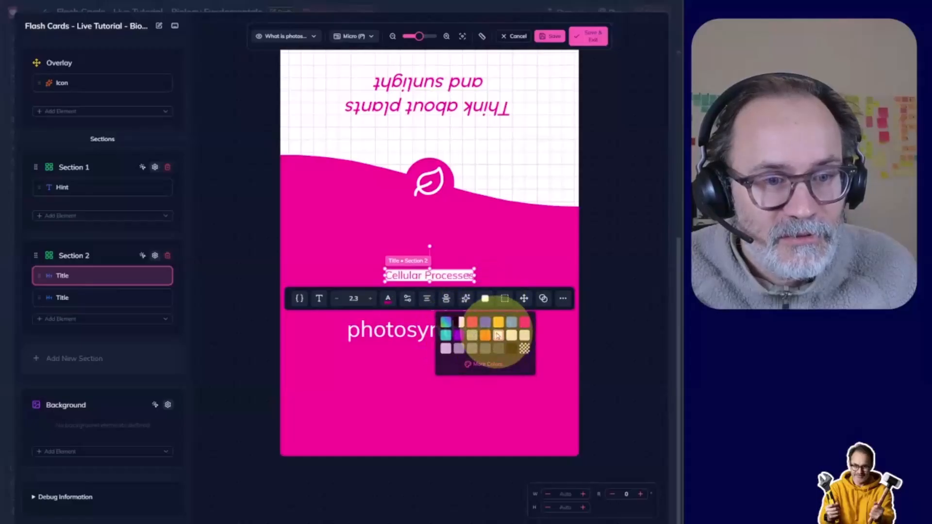
Set the category title's padding to 0.7% and its corner radius to 1.6%.
left_click(519, 304)
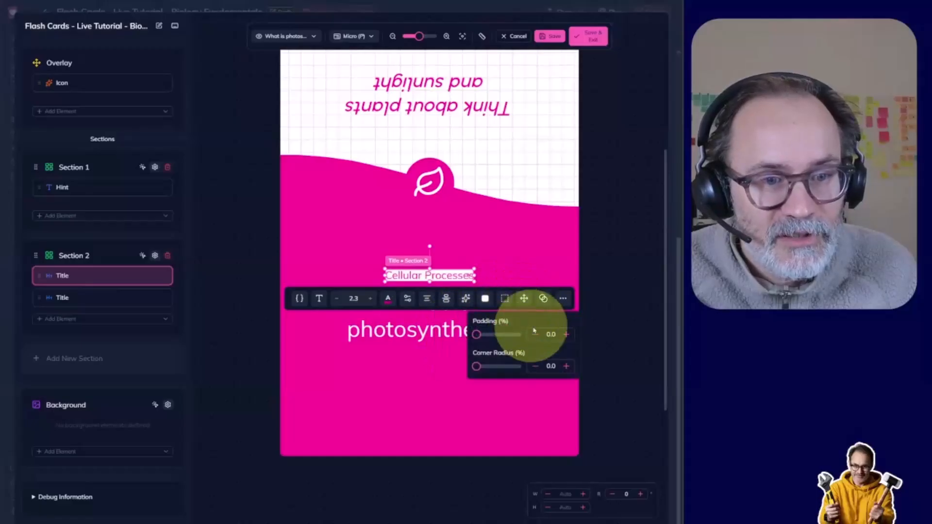
left_click(566, 336)
left_click(566, 336)
left_click(566, 337)
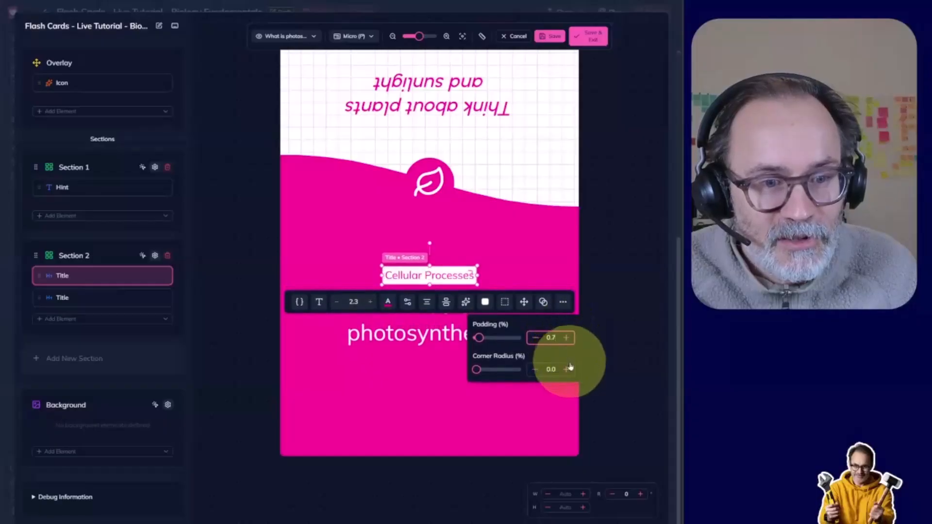
left_click(567, 370)
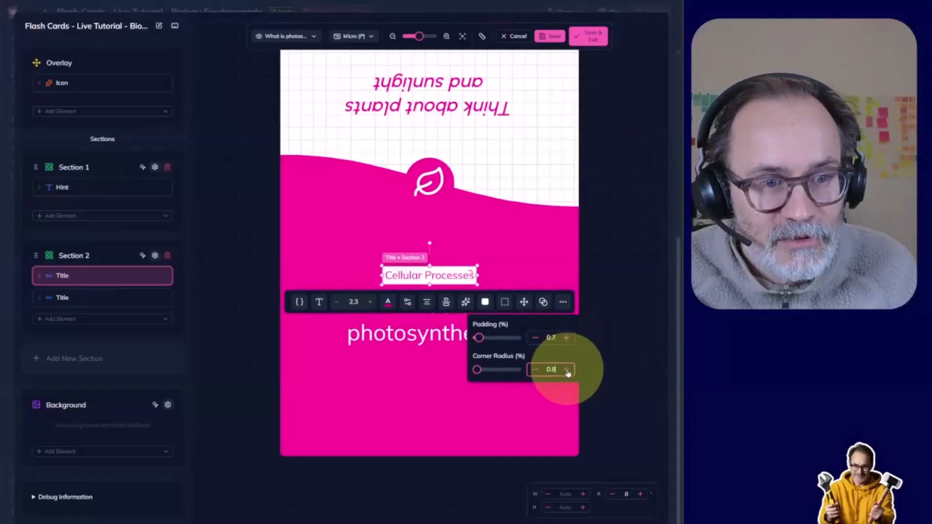
left_click(567, 369)
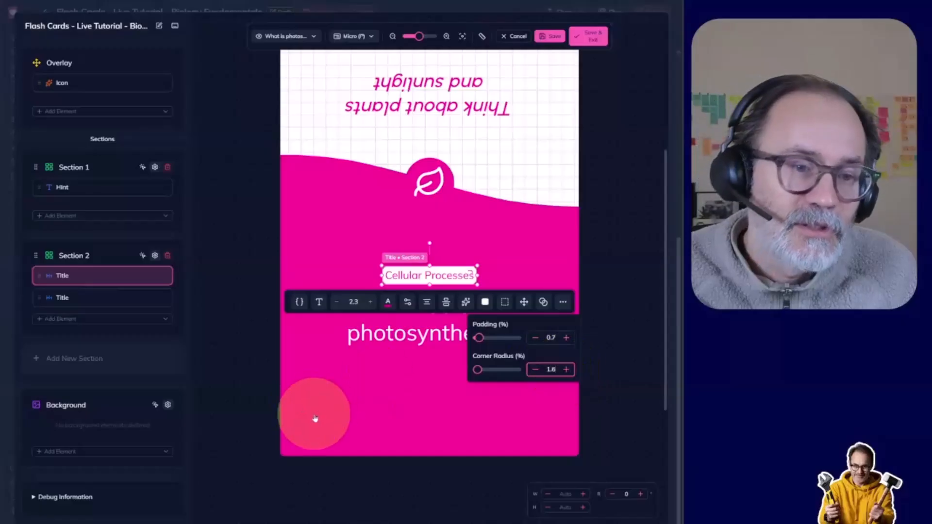
Make the category title bold and uppercase at font size 1.8, and save the template.
left_click(406, 302)
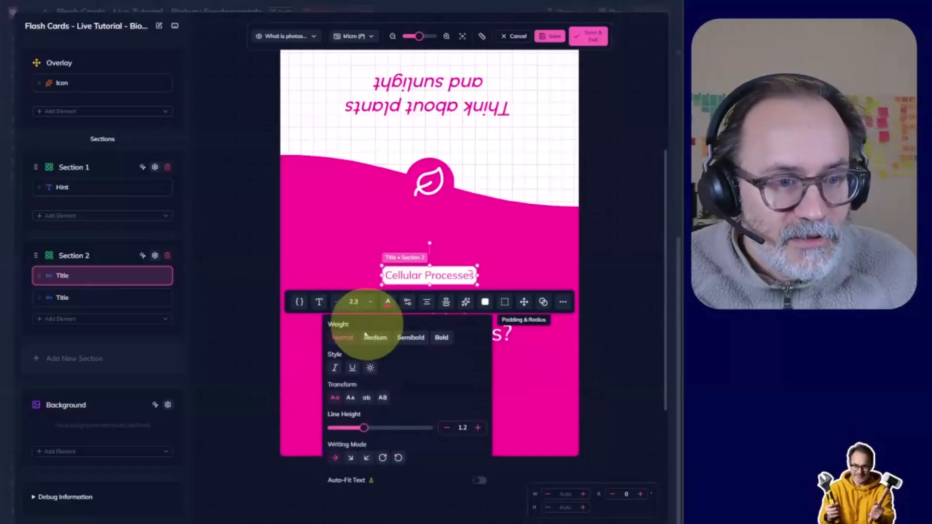
left_click(440, 337)
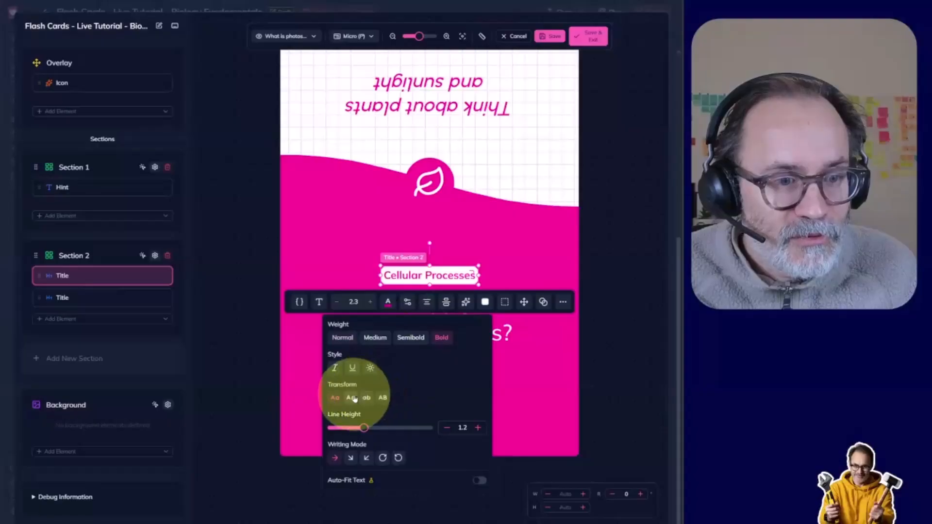
left_click(350, 398)
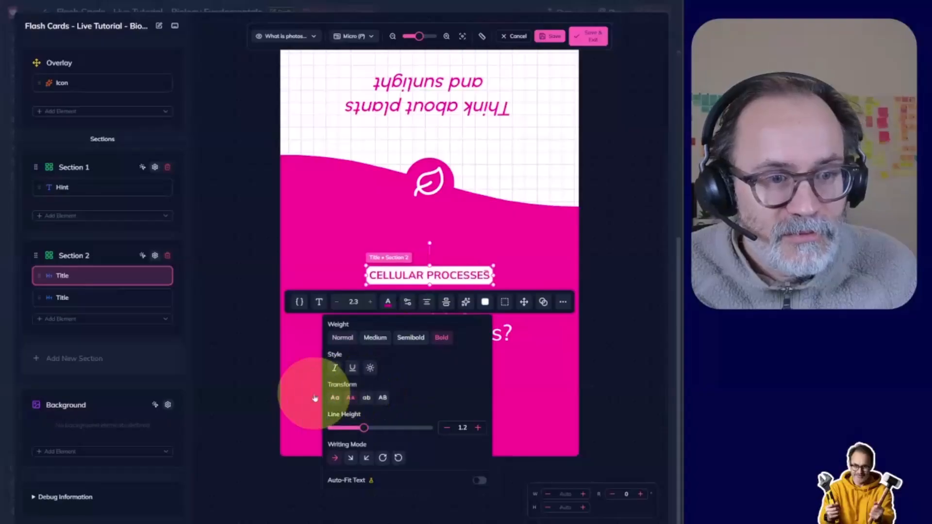
left_click(337, 302)
left_click(285, 340)
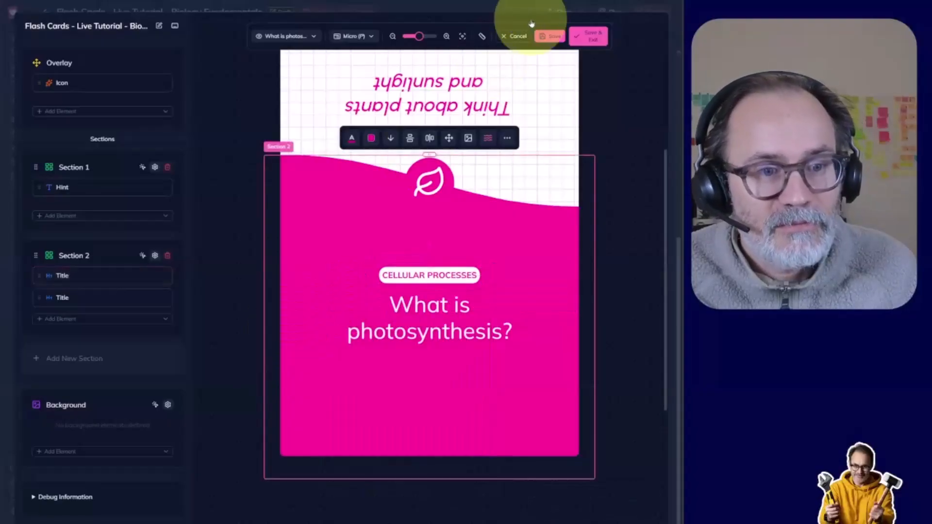
left_click(547, 36)
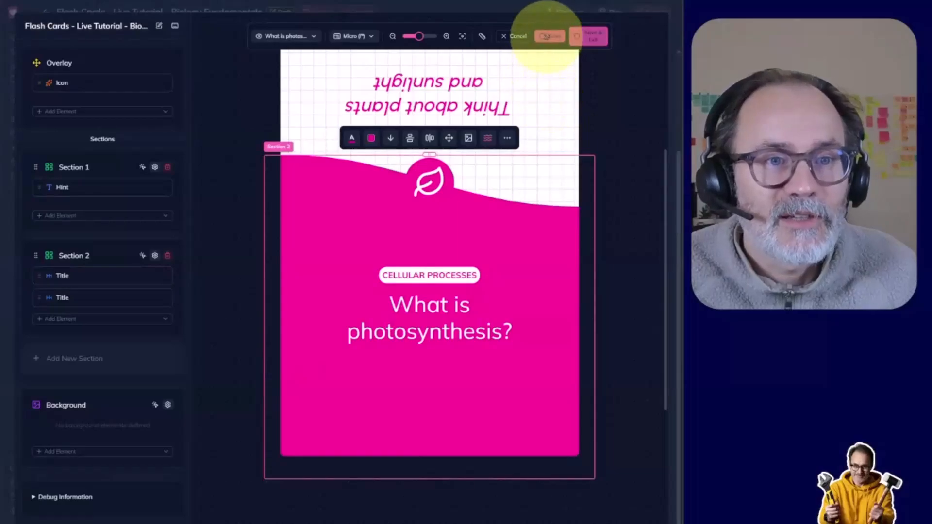
Reduce the corner radius of the "Cellular Processes" category badge to 1.0%.
left_click(469, 280)
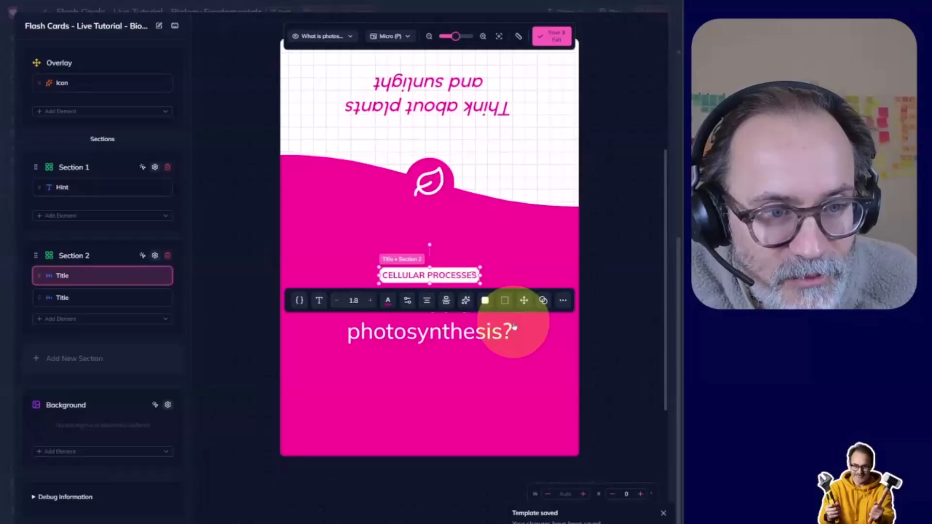
left_click(524, 301)
left_click(534, 369)
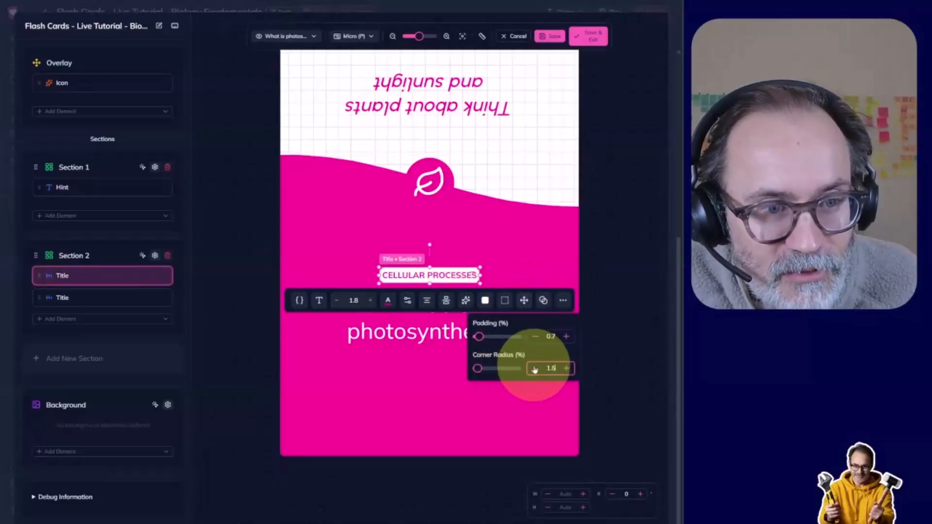
left_click(262, 216)
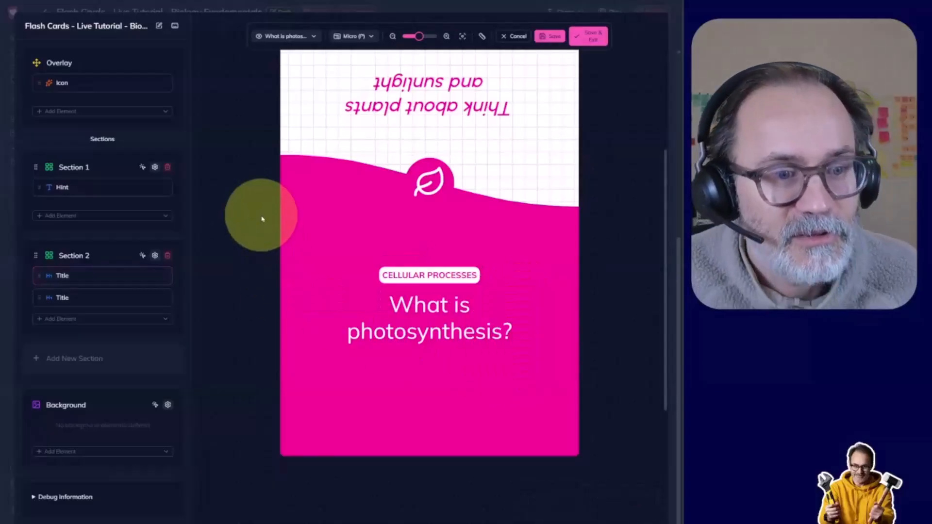
left_click(435, 239)
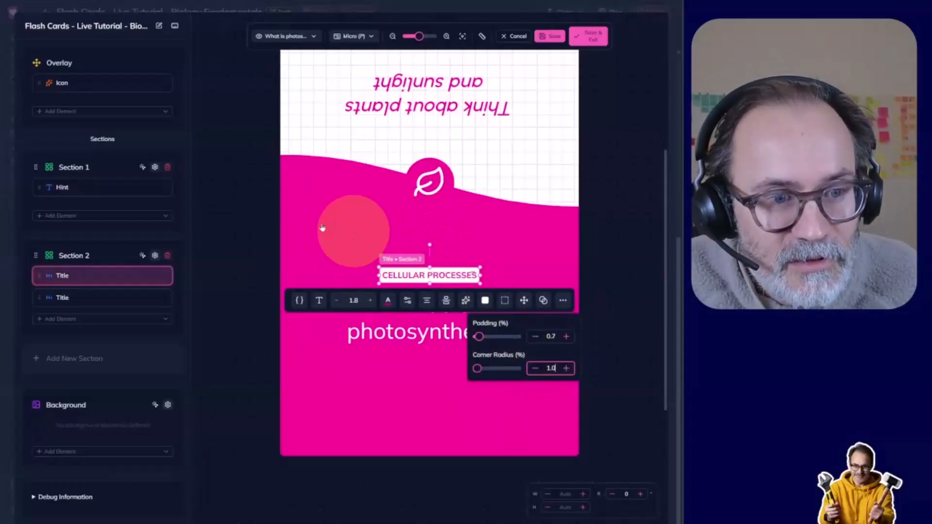
left_click(268, 215)
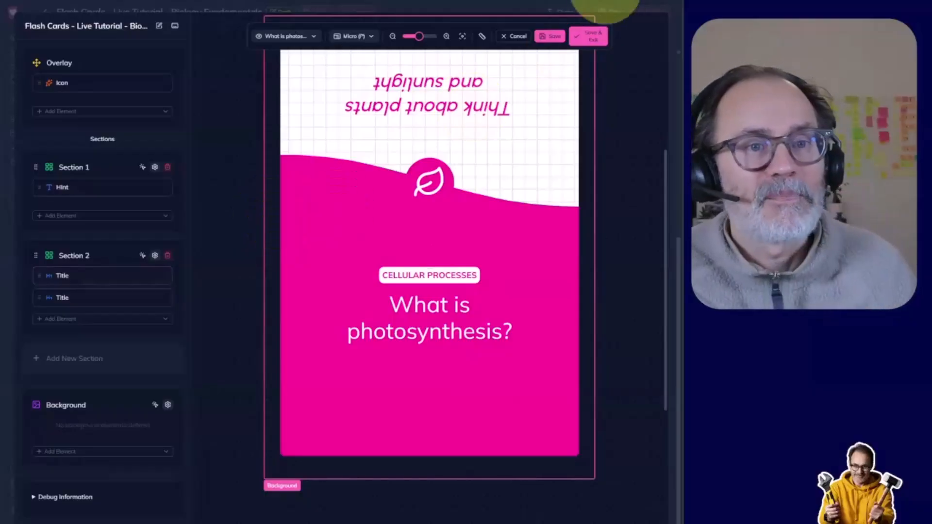
Save the template with the adjusted category badge and clear the selection.
left_click(550, 37)
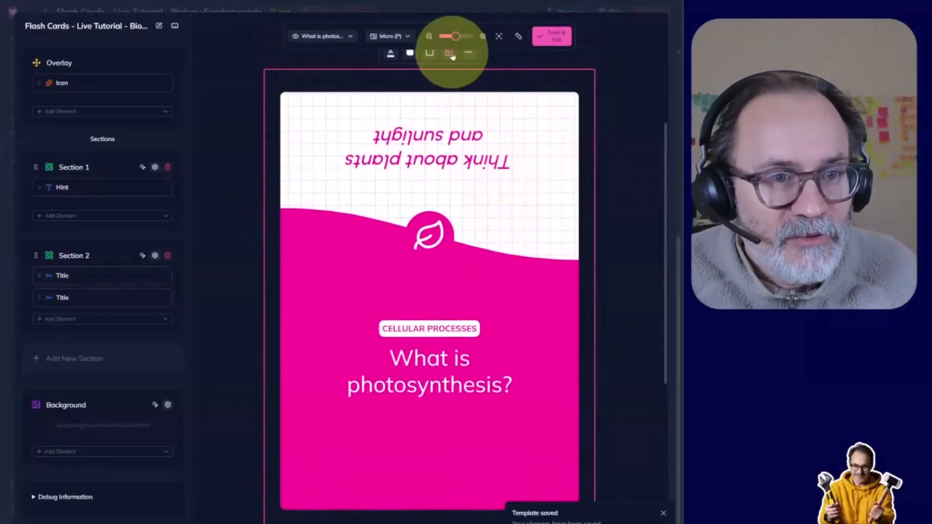
left_click(429, 37)
left_click(430, 38)
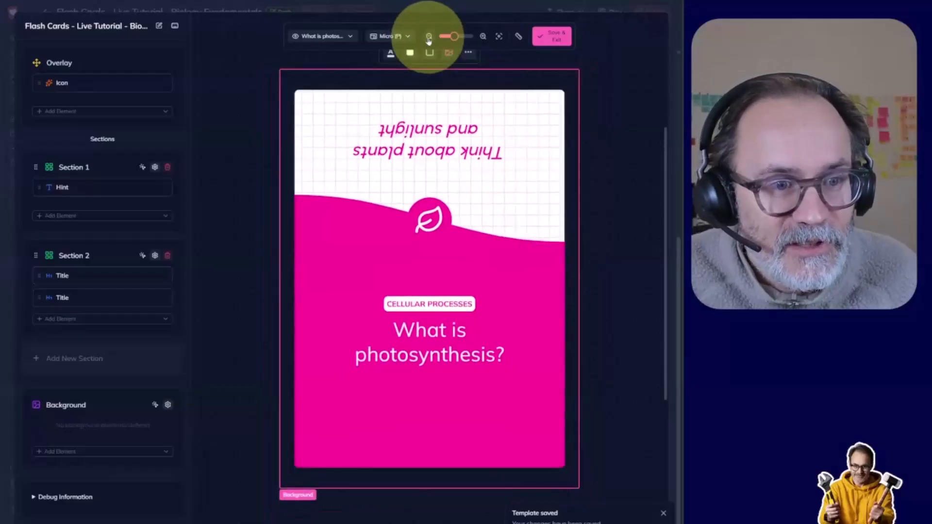
left_click(429, 37)
left_click(224, 340)
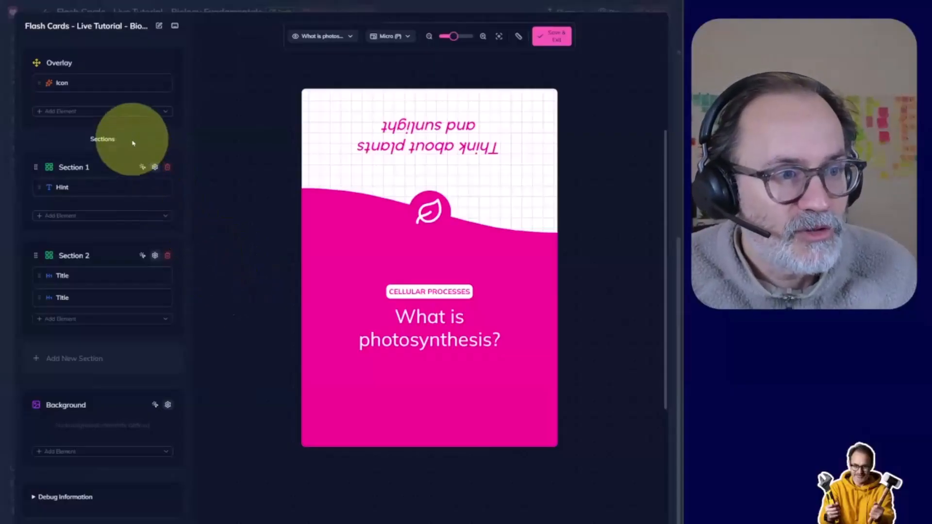
Add the card's Difficulty text to the overlay and place it near the card's lower-left corner, at about X 27%, Y 89%.
left_click(117, 112)
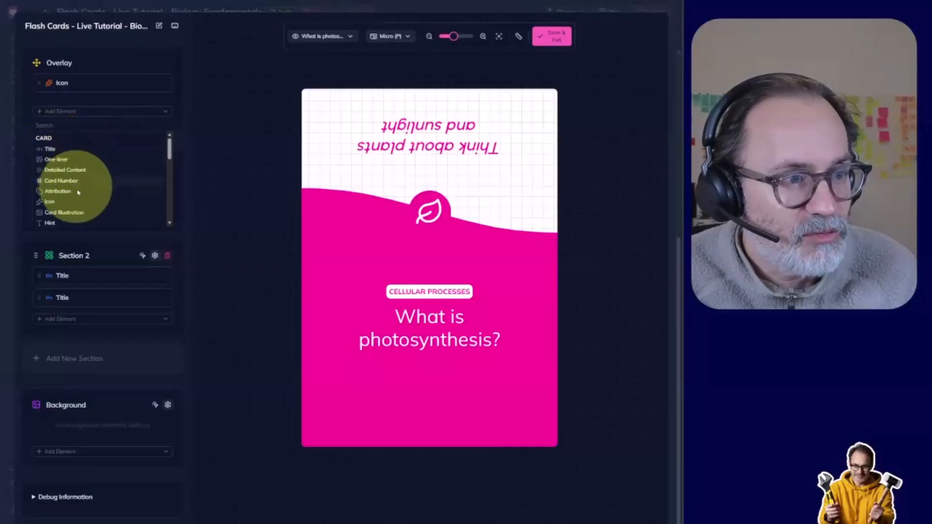
scroll(75, 189, "down", 1)
scroll(76, 192, "down", 2)
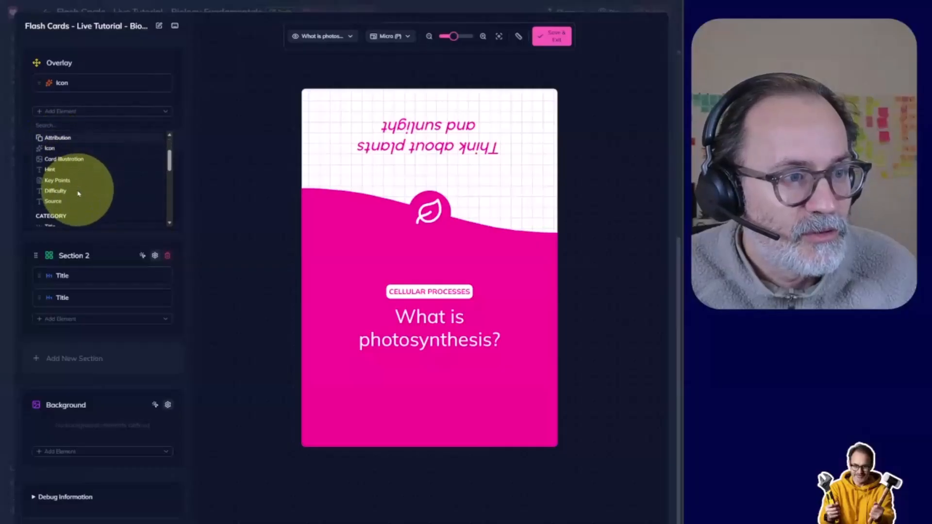
left_click(60, 191)
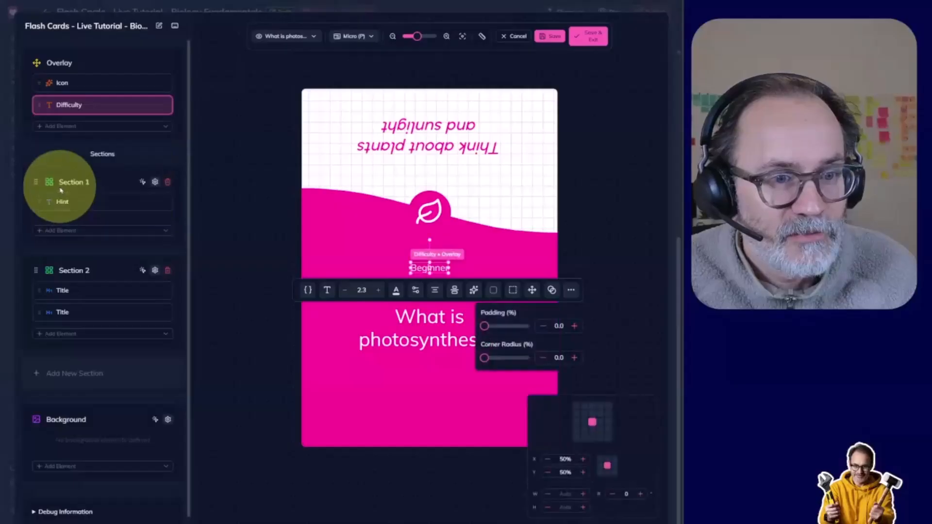
left_click(419, 268)
left_click_drag(419, 268, 353, 427)
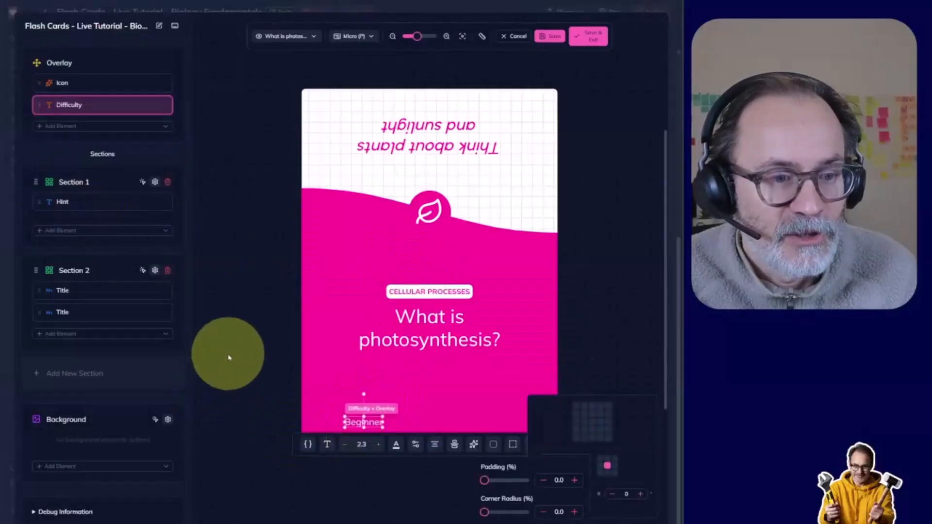
left_click(239, 349)
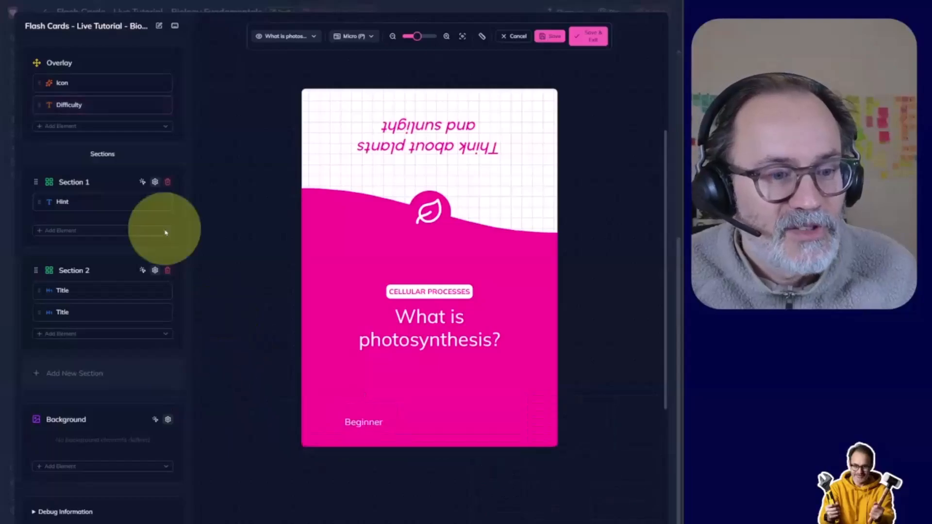
Add the card's Source text to the overlay, place it near the lower-right corner at about X 69%, Y 89%, and save the template.
left_click(108, 130)
scroll(112, 206, "down", 2)
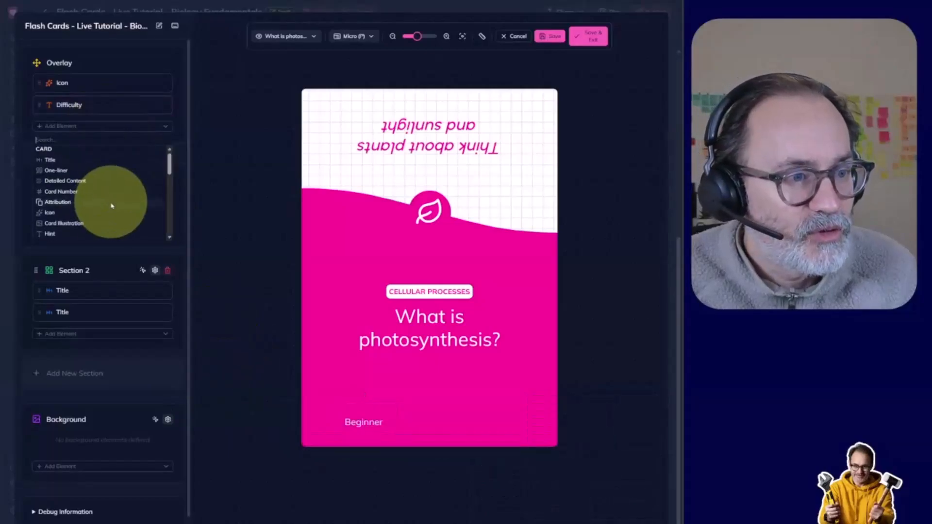
scroll(115, 202, "down", 1)
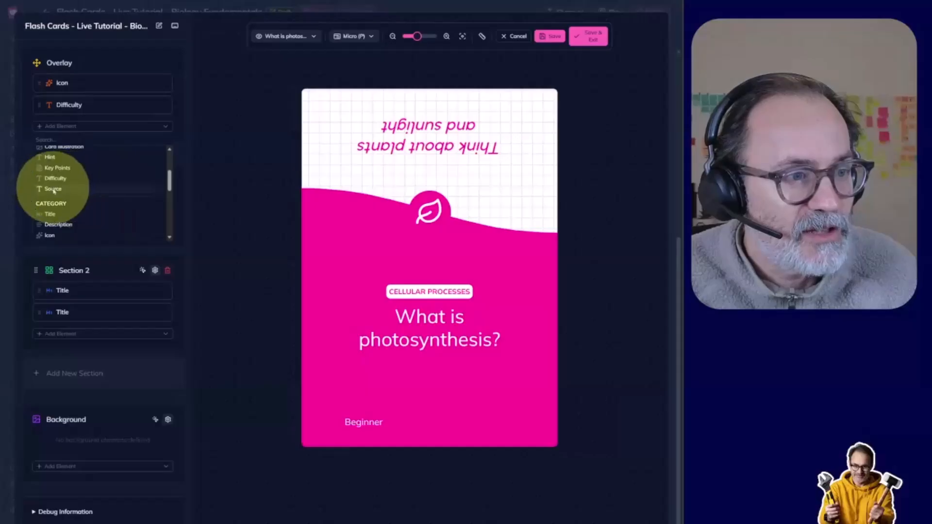
left_click(53, 191)
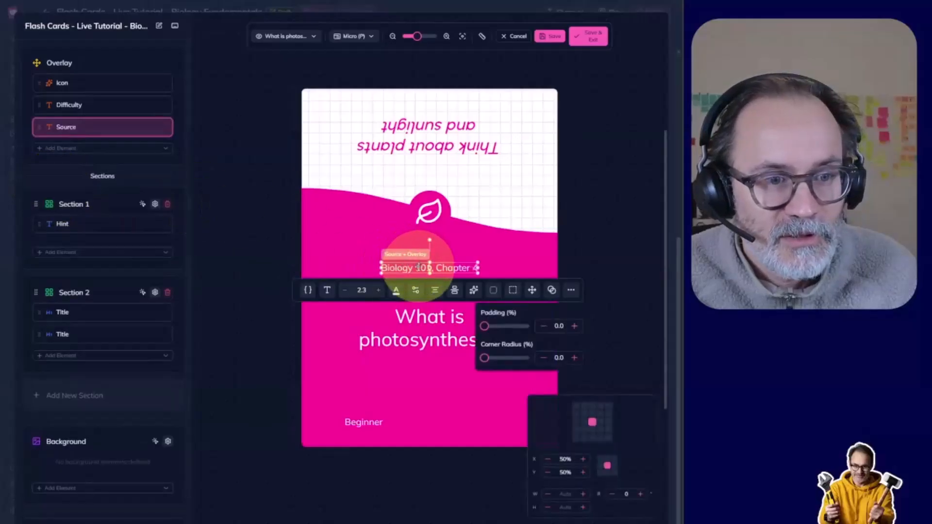
left_click(418, 267)
left_click_drag(419, 267, 472, 426)
scroll(452, 391, "down", 2)
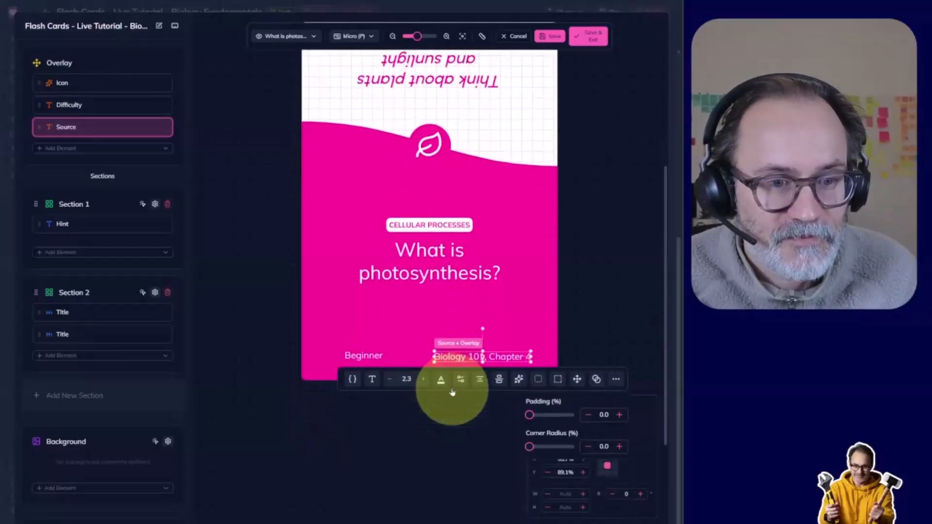
scroll(452, 392, "down", 1)
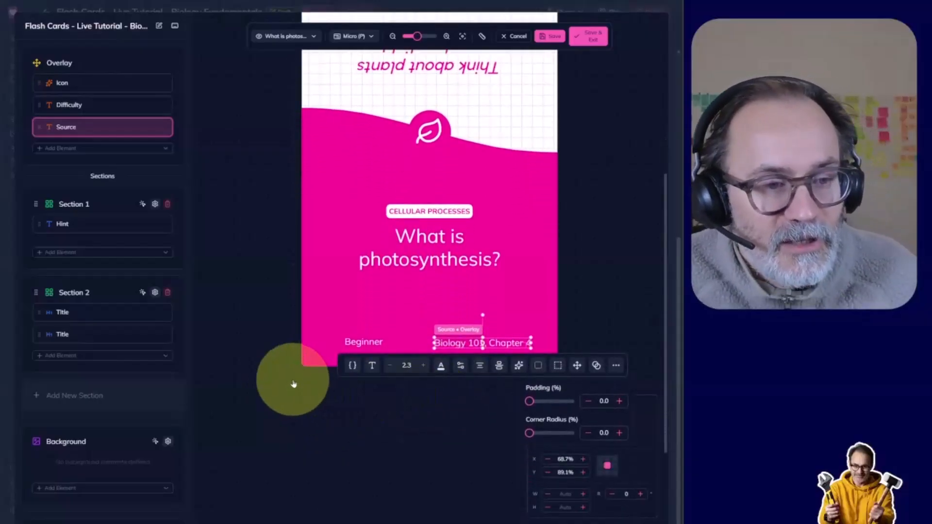
left_click(252, 353)
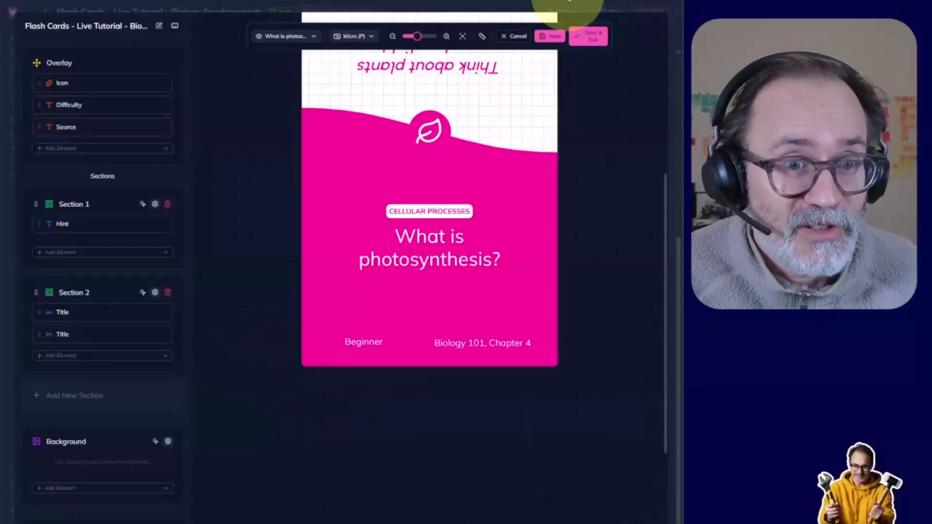
left_click(550, 36)
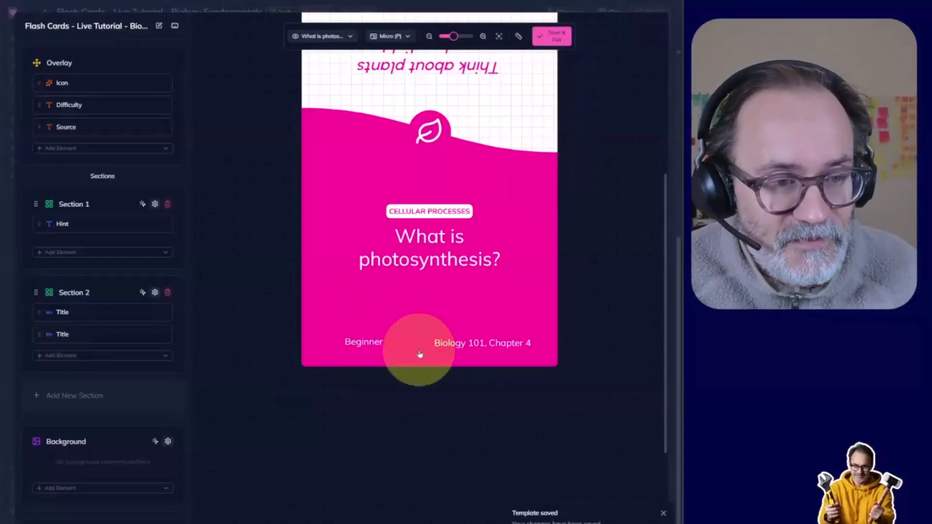
Move the Difficulty text further left along the card's bottom edge to X 22.5%, Y 89%.
left_click(359, 343)
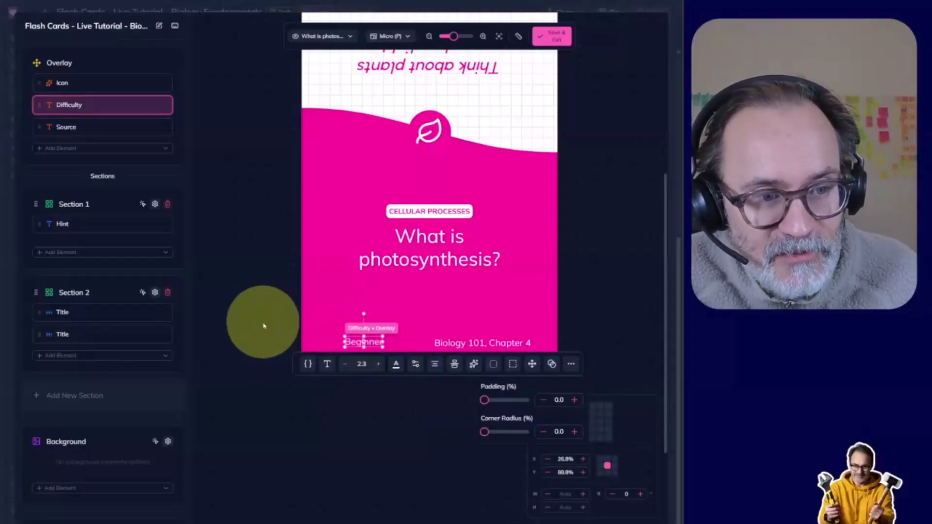
left_click(263, 324)
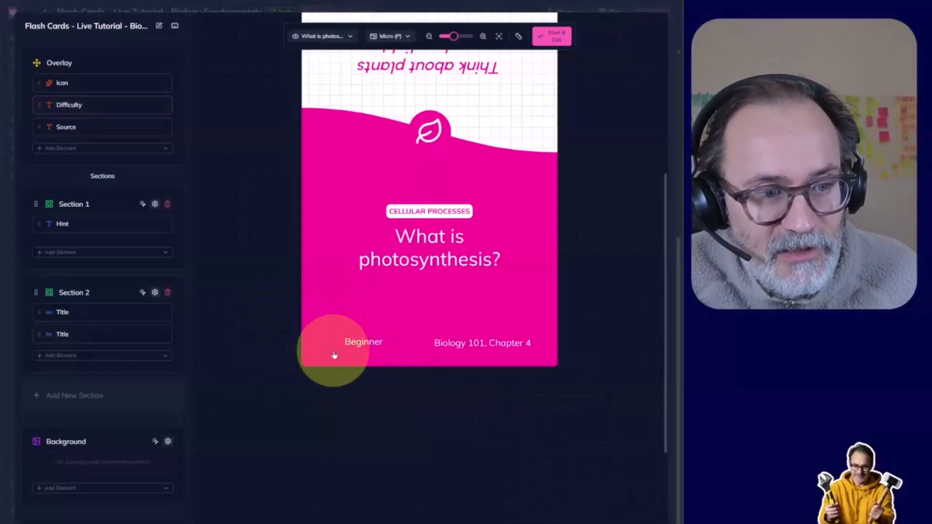
left_click(365, 345)
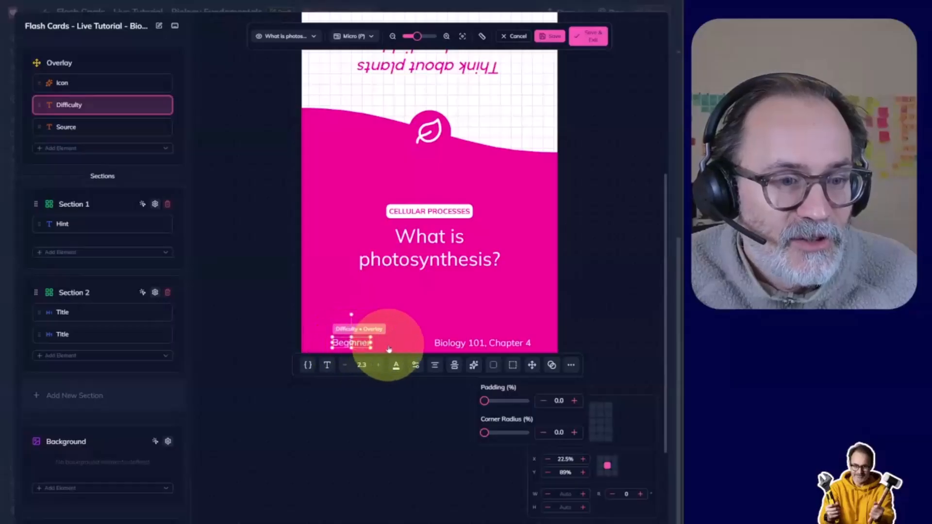
left_click(289, 321)
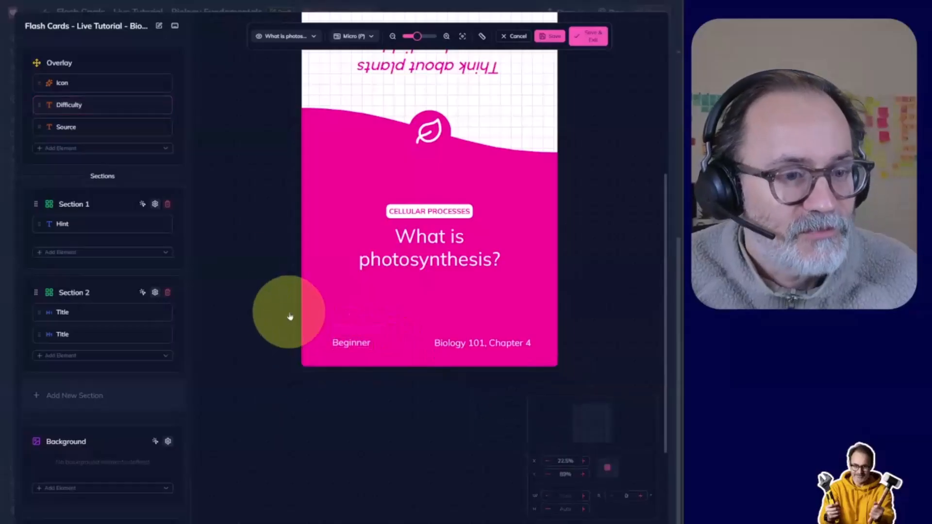
Switch to the demo deck and rotate its upside-down Cellular Processes cards to examine the difficulty and source layout.
left_click(336, 199)
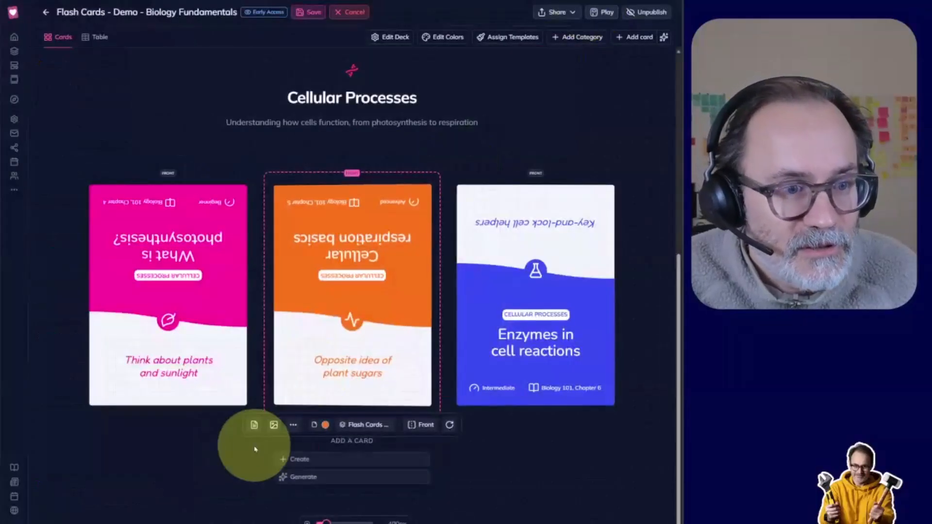
left_click(450, 424)
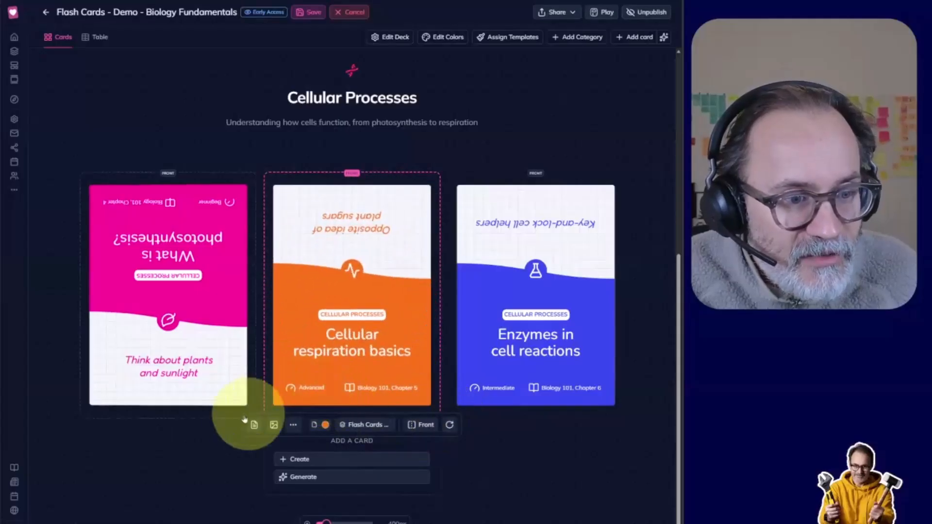
left_click(223, 387)
left_click(266, 425)
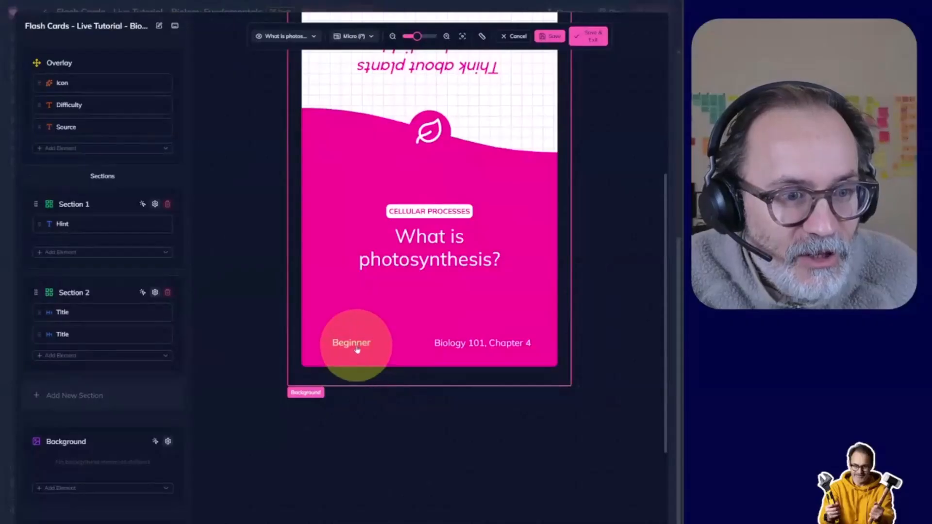
Anchor the Difficulty text at its left edge and set its X position to 17.5%.
left_click(356, 347)
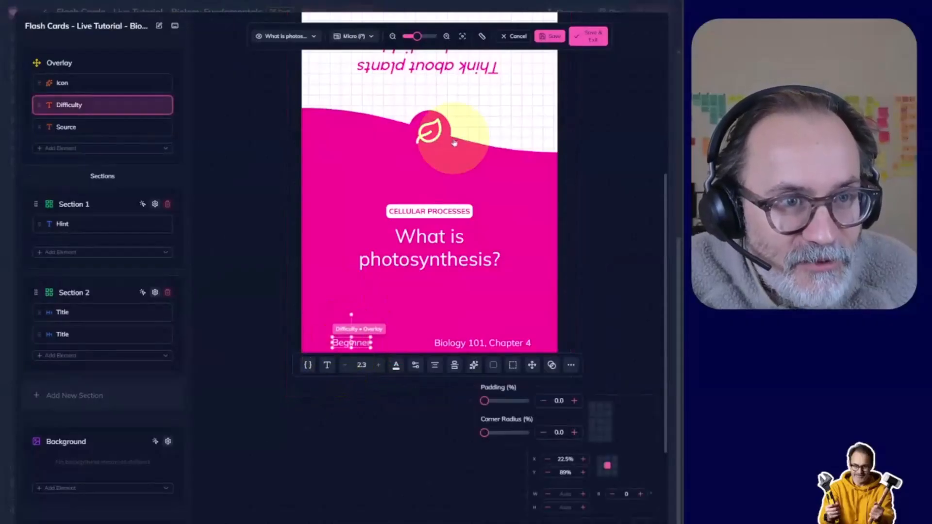
left_click(447, 36)
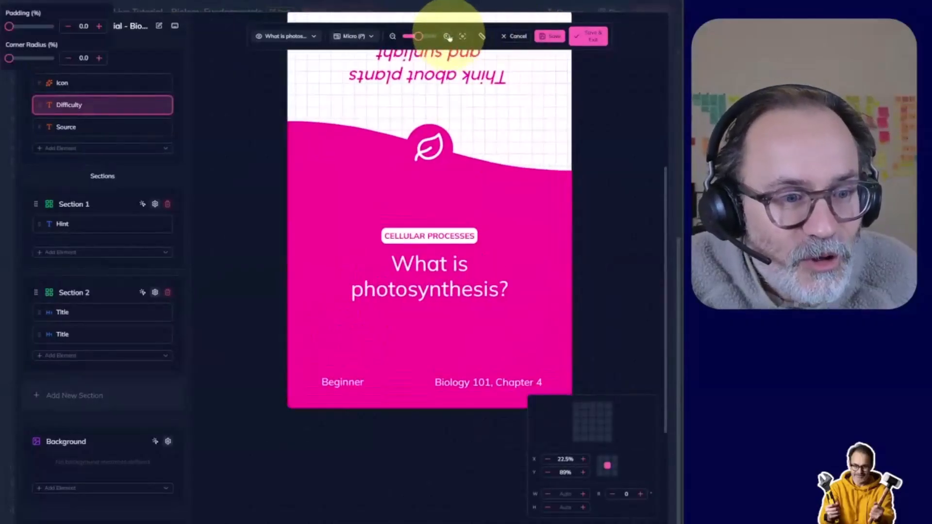
scroll(412, 288, "down", 3)
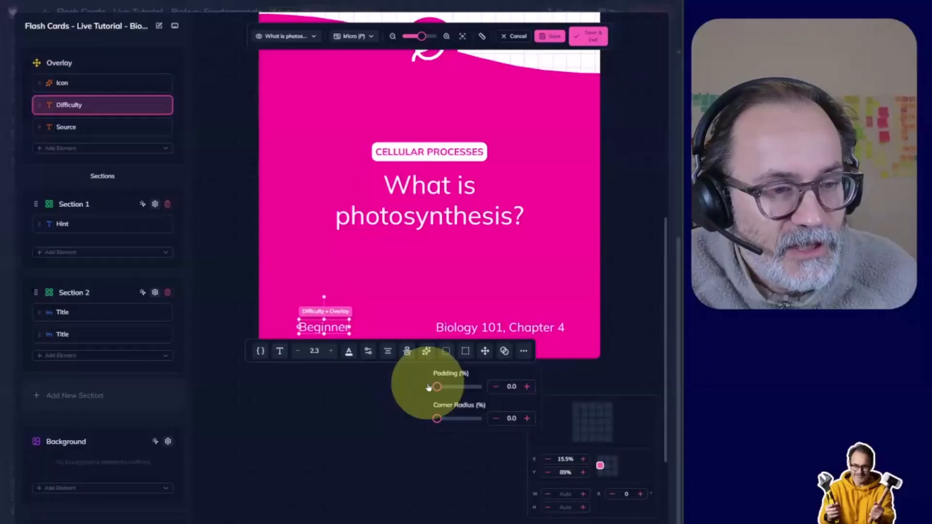
key("Left")
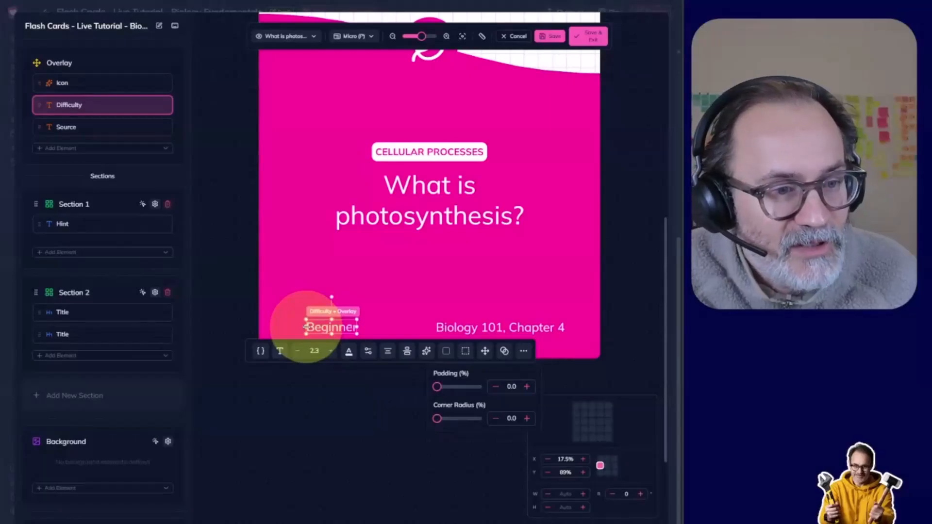
Anchor the Source text at its left edge and shift it left to X 55.7%.
left_click(472, 332)
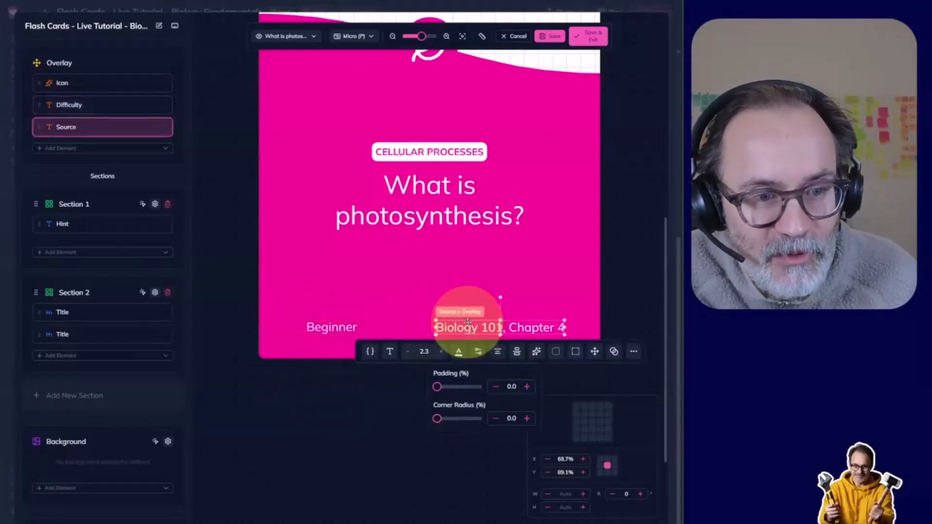
left_click(601, 467)
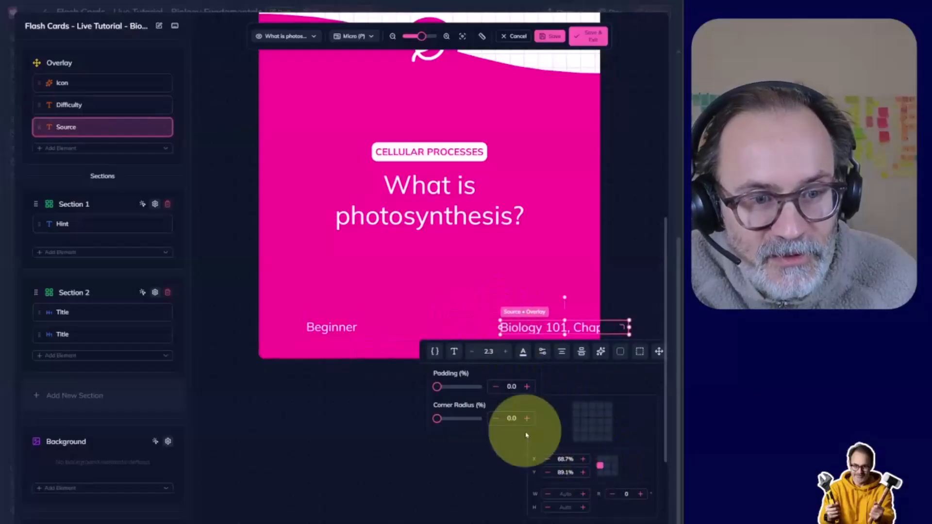
key("Left")
key("Left")
key("Left")
key("Left")
key("Left")
key("Left")
key("Left")
key("Left")
key("Left")
key("Left")
key("Left")
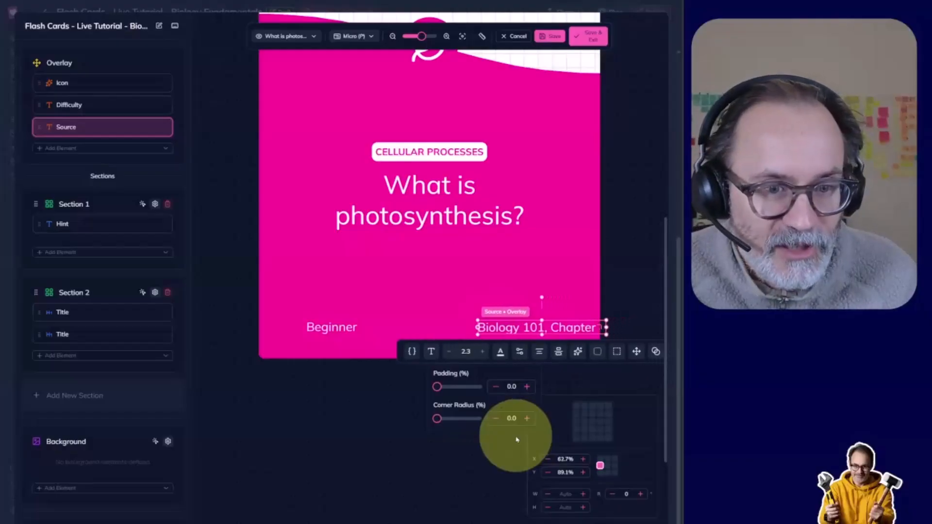
key("Left")
key("Left")
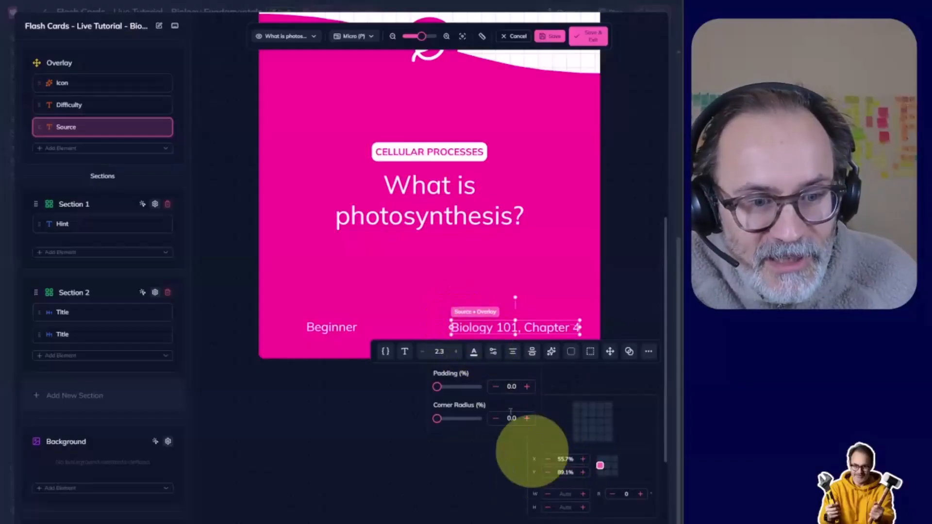
Set the Source text's Y position to 89% to align it with the Difficulty text, and save the template.
left_click(343, 329)
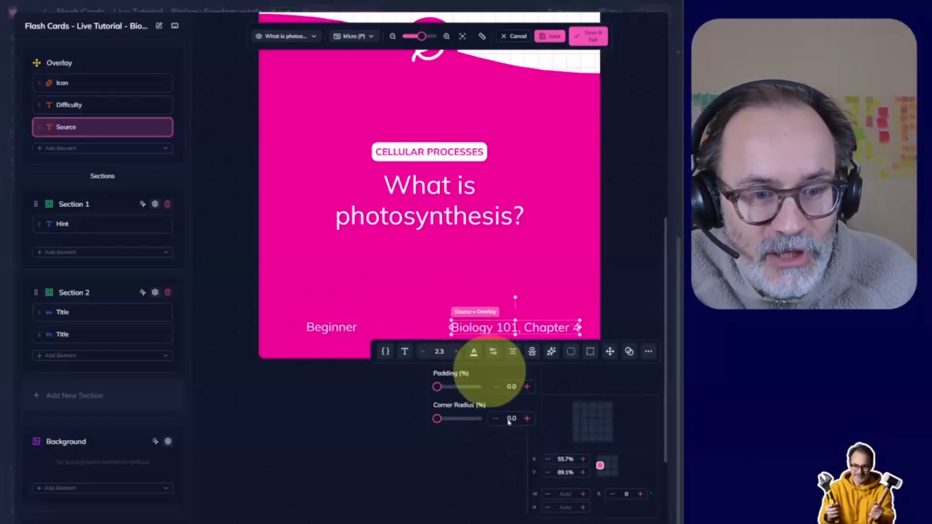
left_click(548, 473)
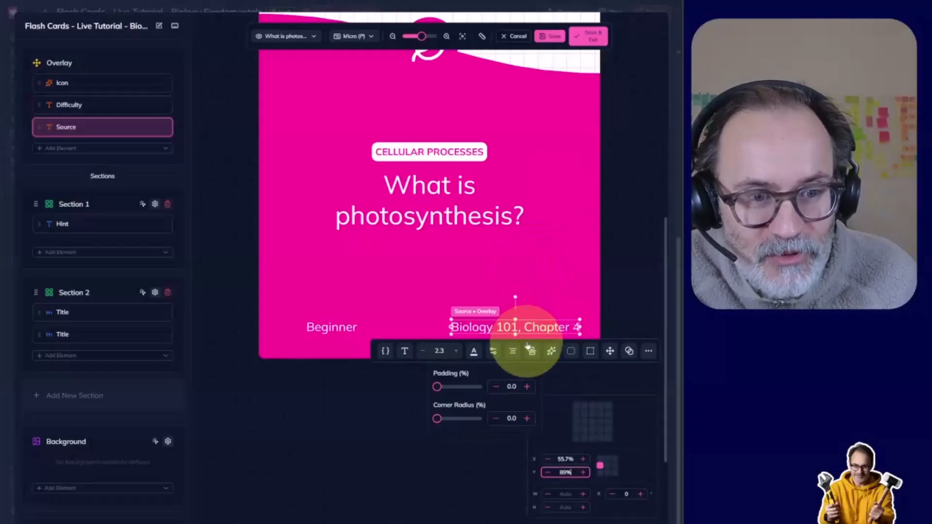
left_click(338, 328)
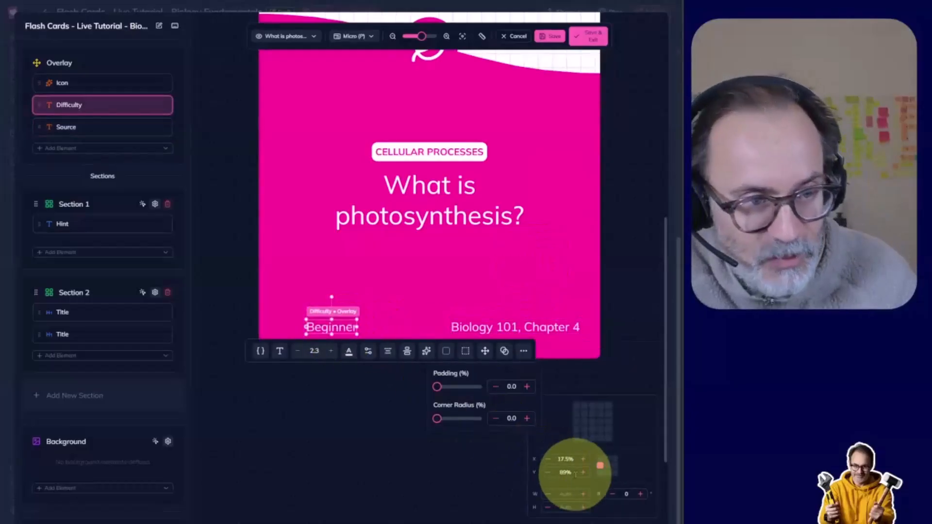
left_click(354, 443)
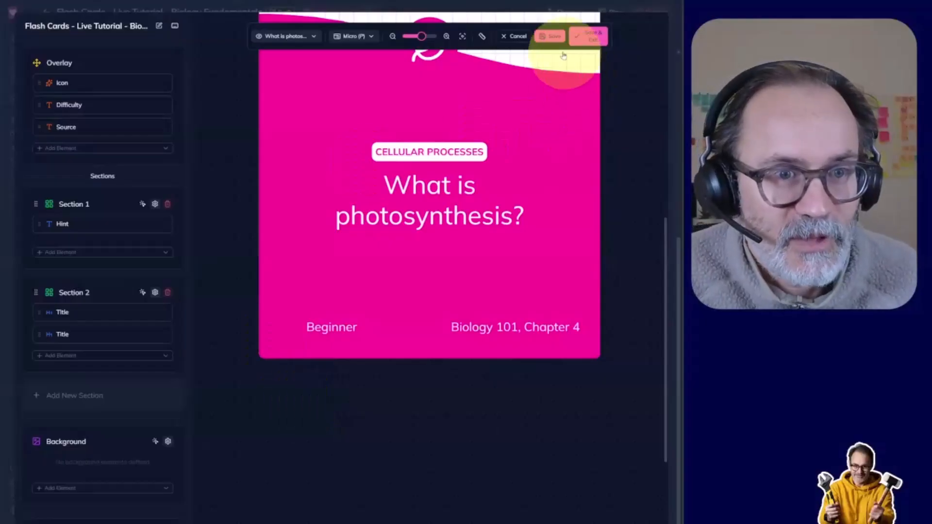
left_click(552, 41)
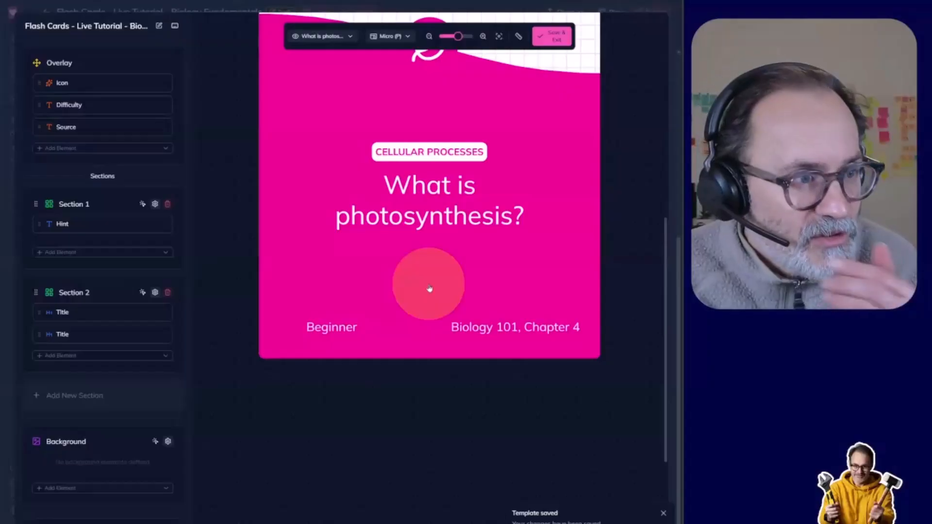
Add a freeform icon to the overlay and place it just before the Difficulty text at X 13.7%, Y 88.9%.
left_click(117, 149)
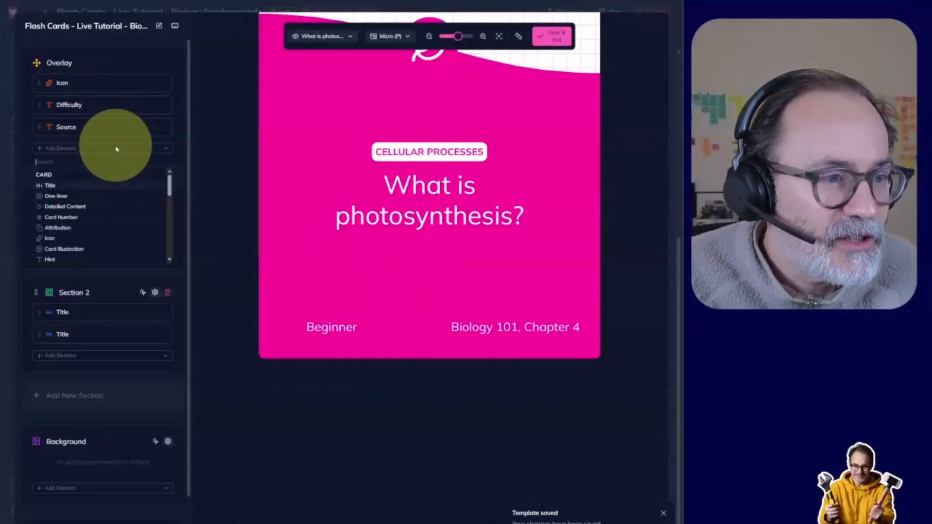
scroll(122, 241, "down", 1)
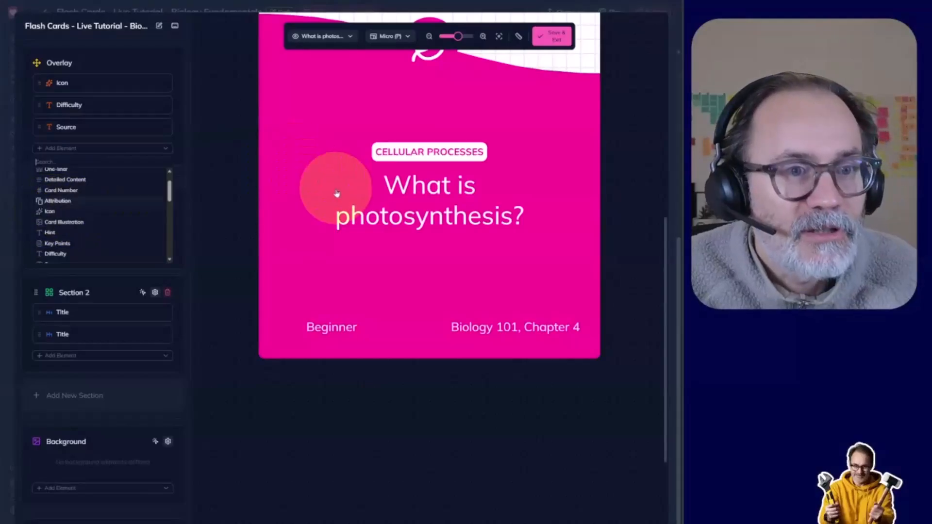
scroll(336, 195, "up", 1)
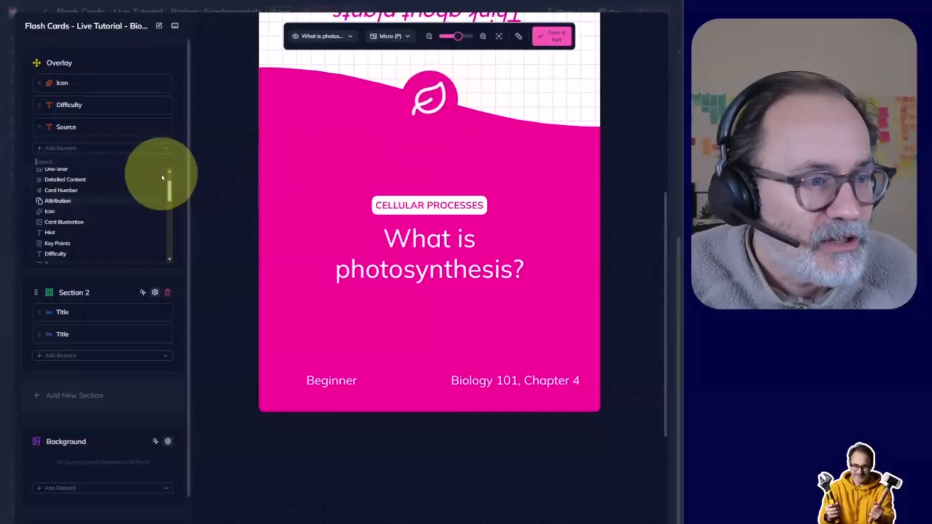
scroll(107, 214, "down", 2)
scroll(106, 216, "down", 5)
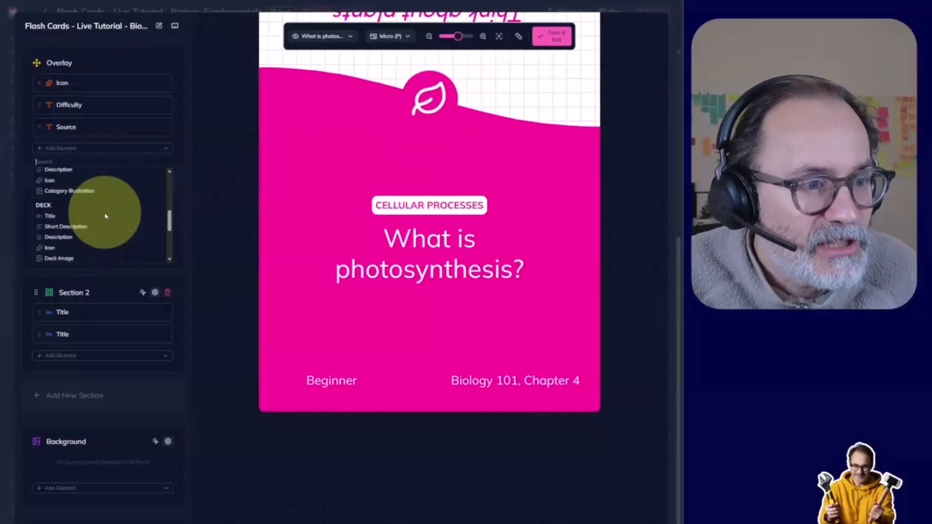
scroll(72, 209, "up", 1)
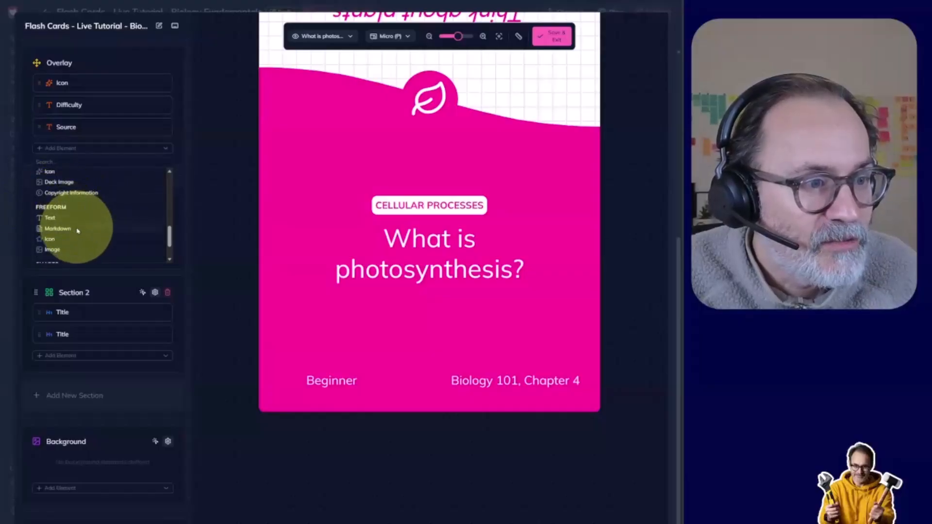
scroll(56, 219, "down", 1)
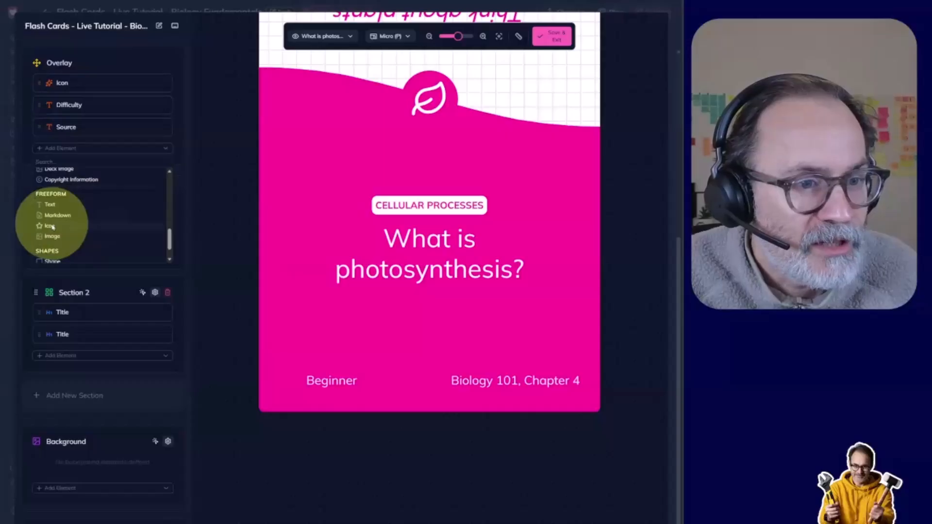
left_click(52, 226)
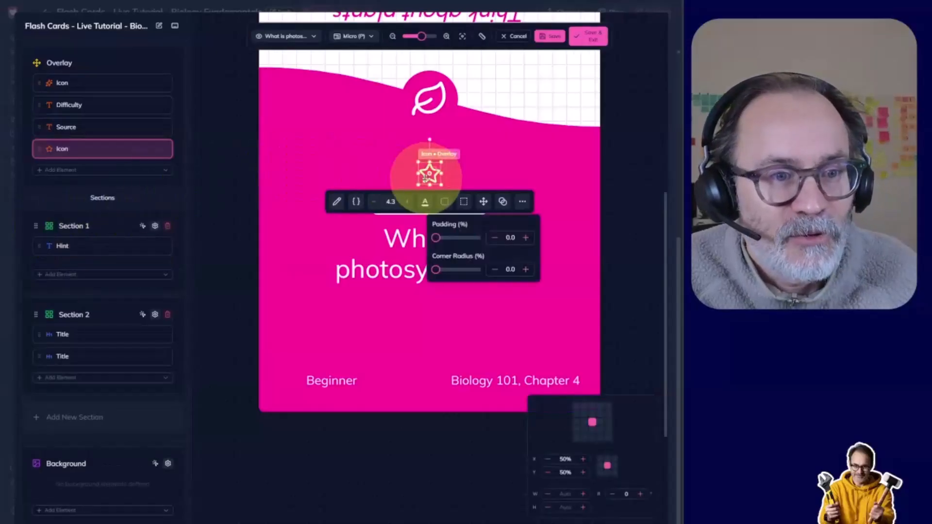
left_click_drag(426, 179, 280, 378)
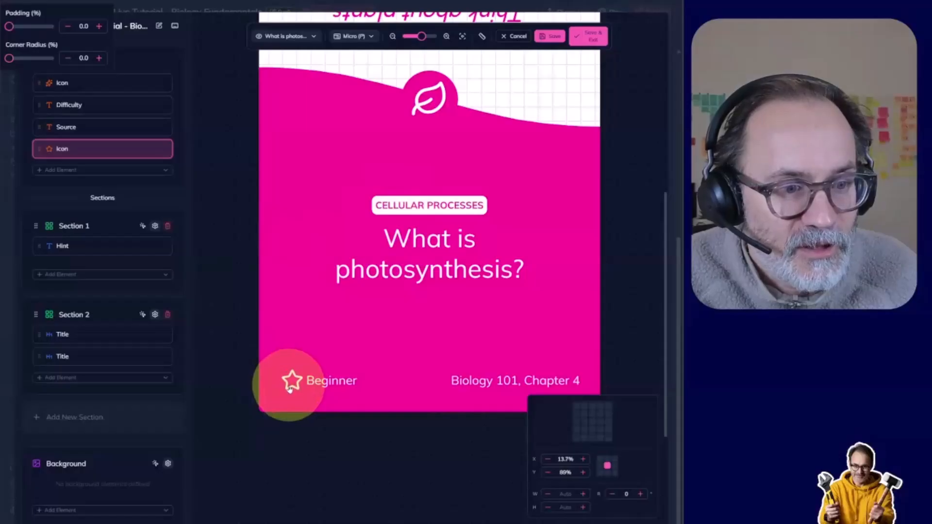
left_click_drag(290, 388, 288, 385)
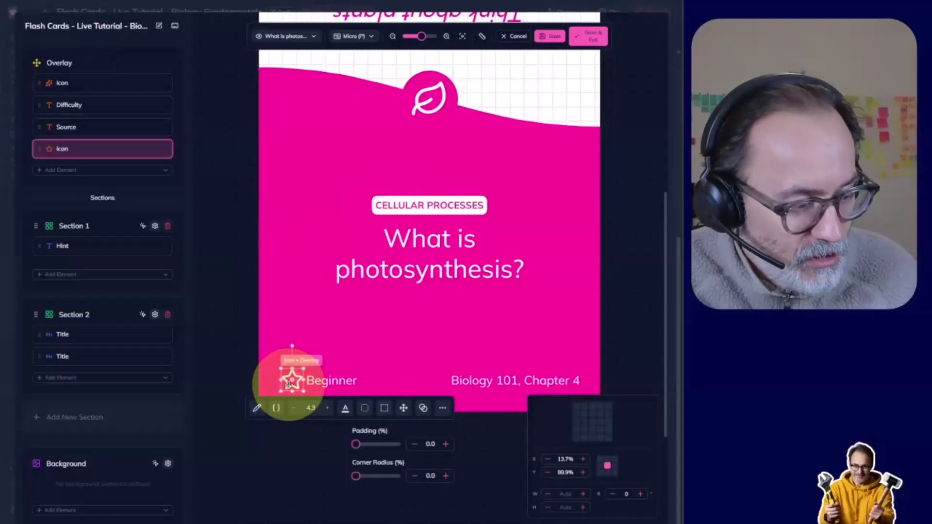
Copy the star icon to just before the Source text at X 51.5%, and set both icons' Y position to 89%.
key("ctrl+v")
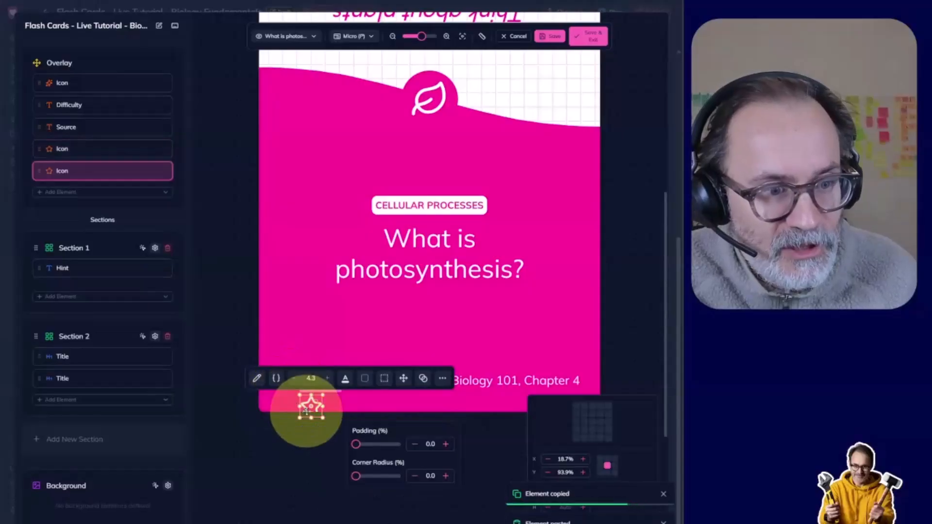
left_click_drag(305, 408, 429, 385)
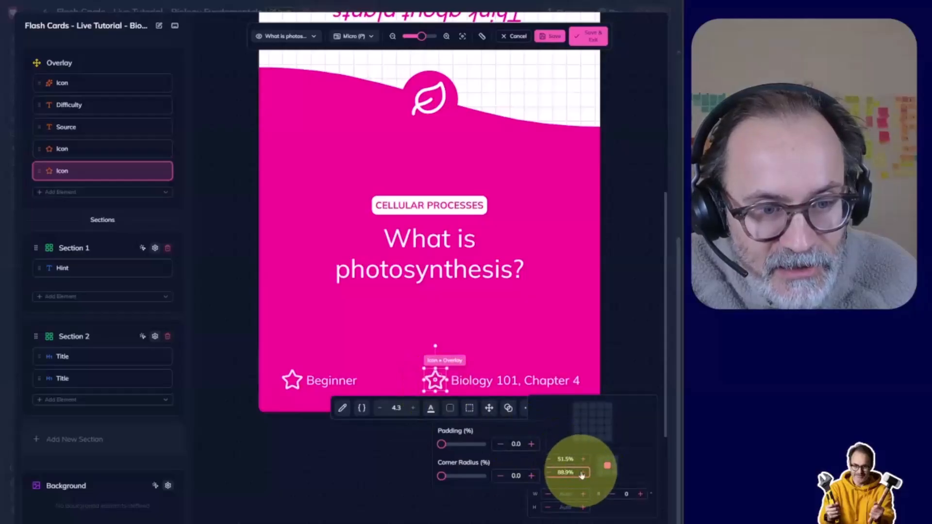
left_click(294, 377)
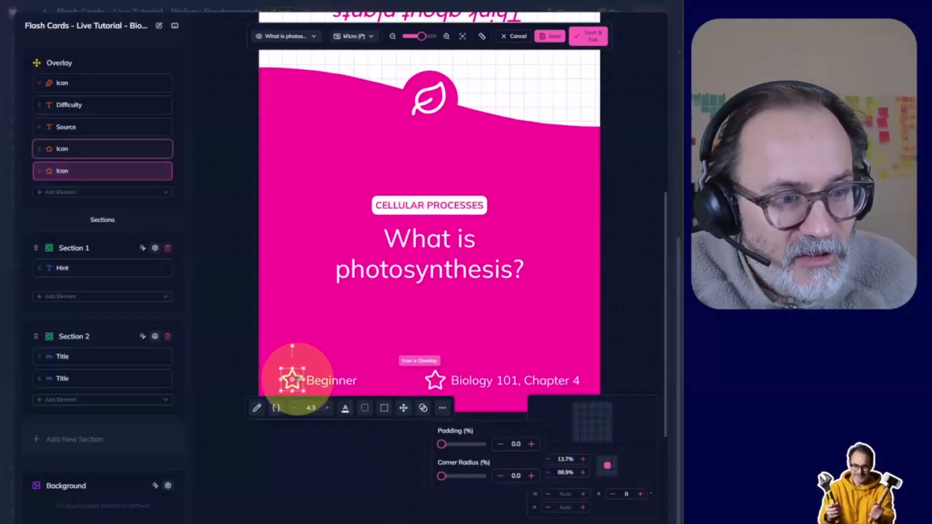
left_click(568, 472)
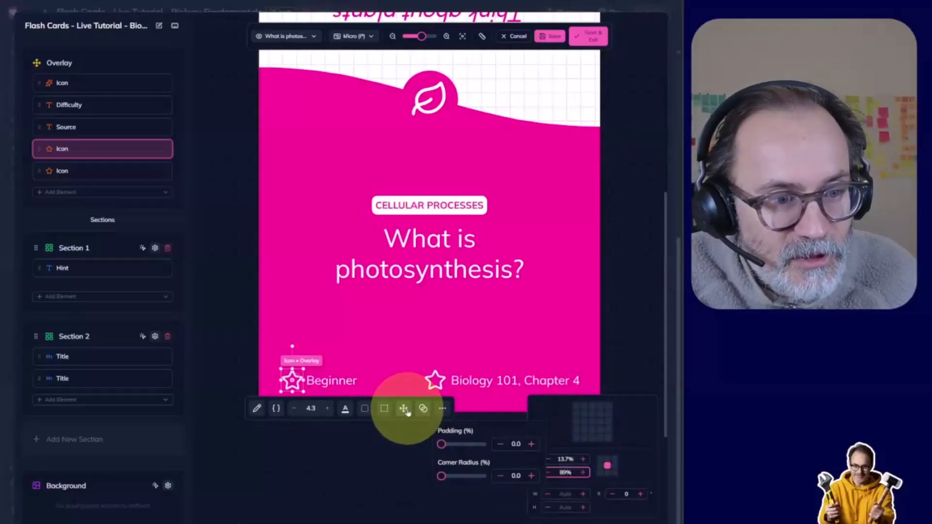
left_click(312, 439)
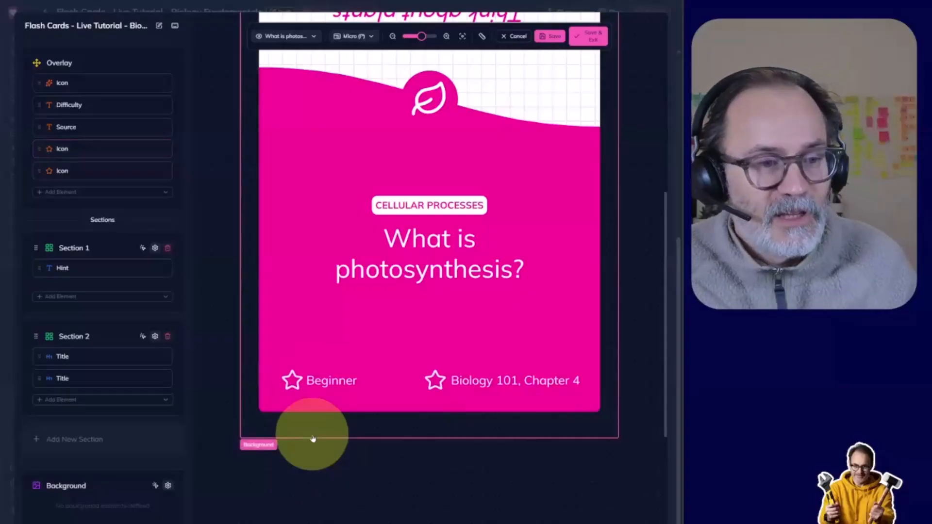
Look up the gauge icon's name in the deck's Lucide icon list and change the Difficulty text's star icon to gauge.
left_click(293, 383)
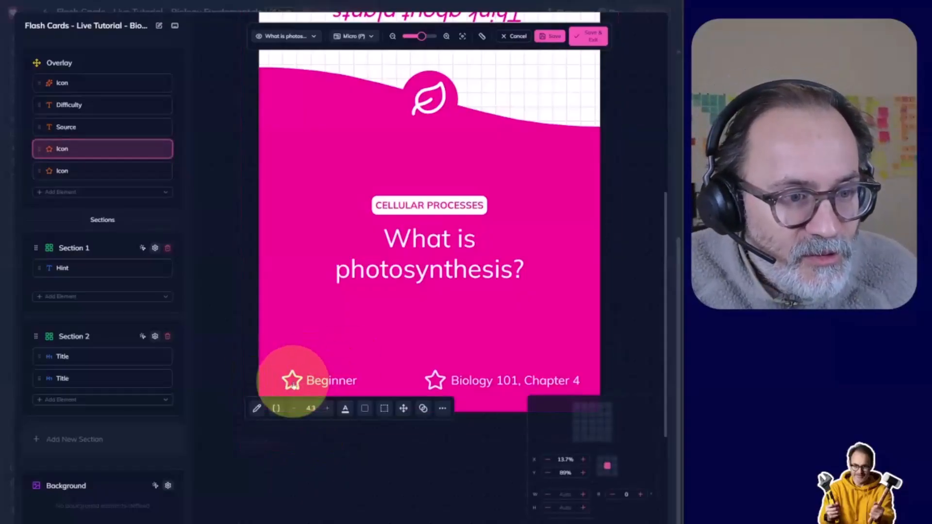
left_click(256, 410)
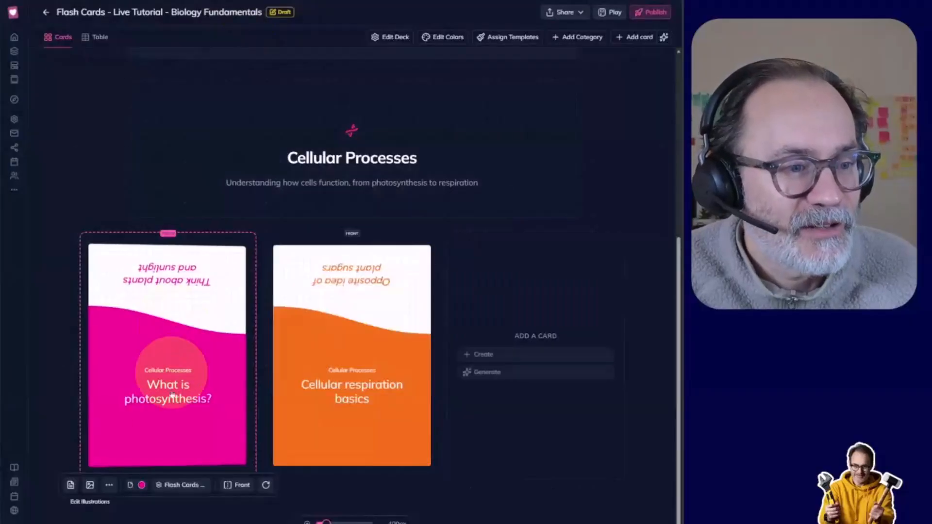
left_click(91, 486)
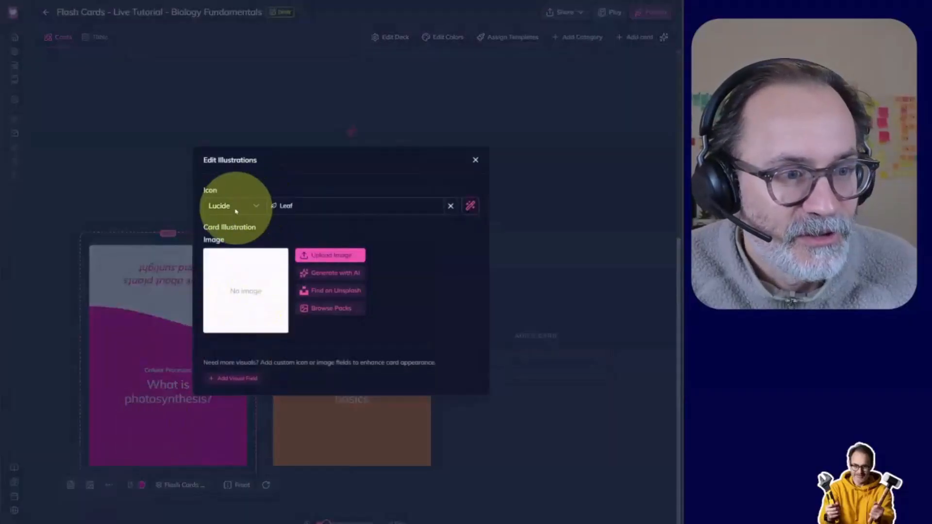
left_click(410, 215)
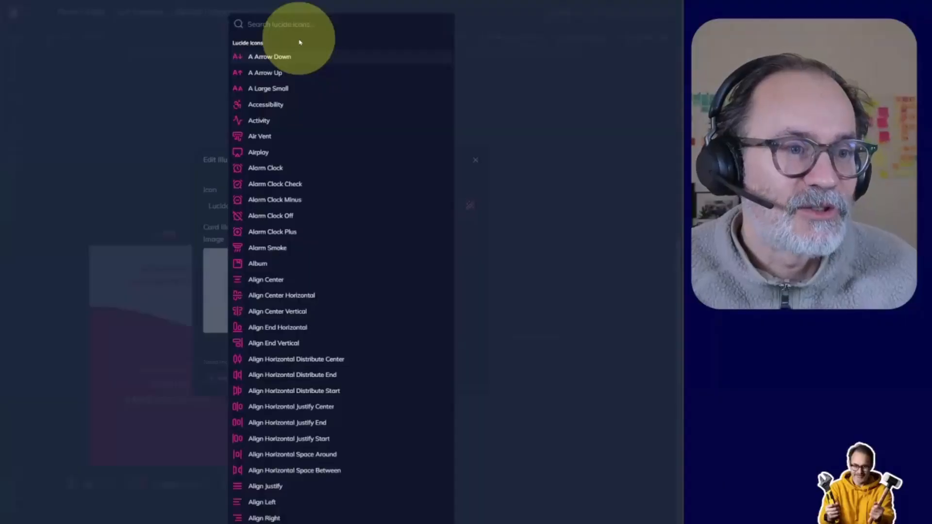
type("gauge")
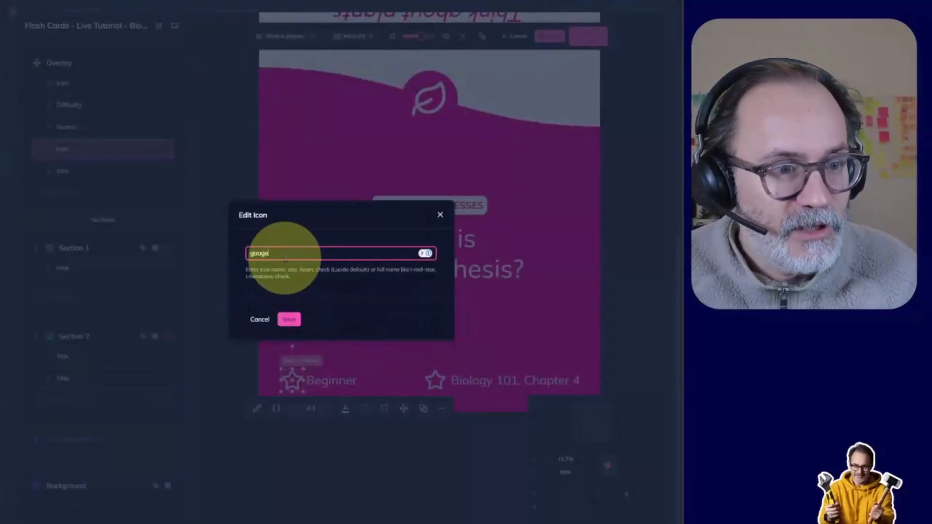
left_click(287, 320)
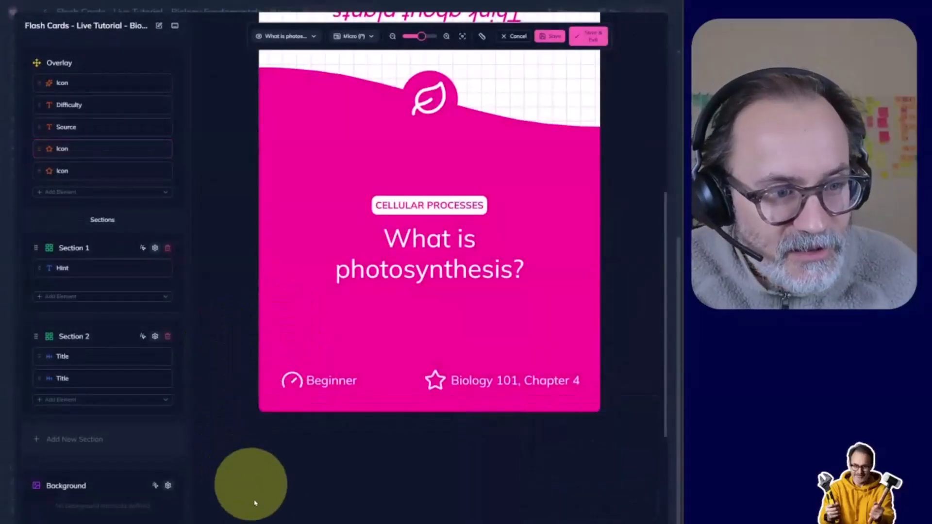
Shift the Difficulty text right to X 18.5% to leave more space after the gauge icon.
left_click(313, 384)
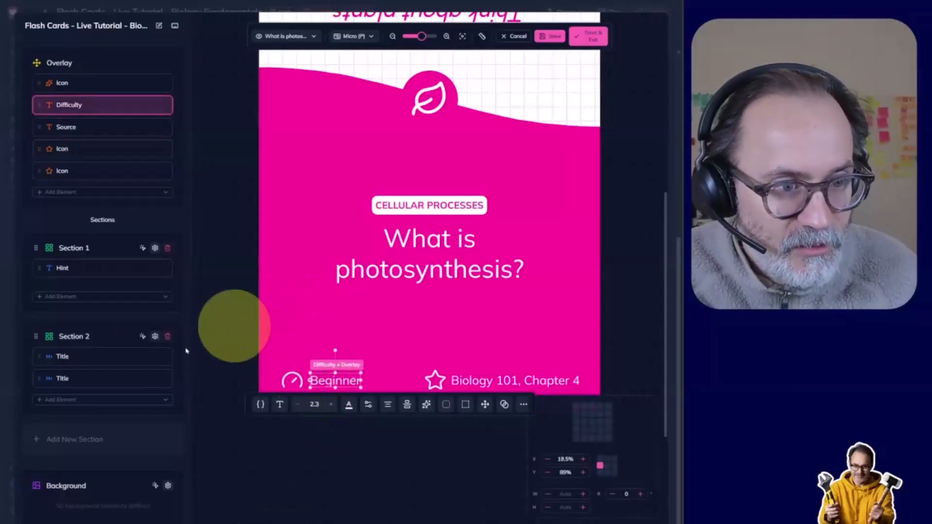
left_click(501, 143)
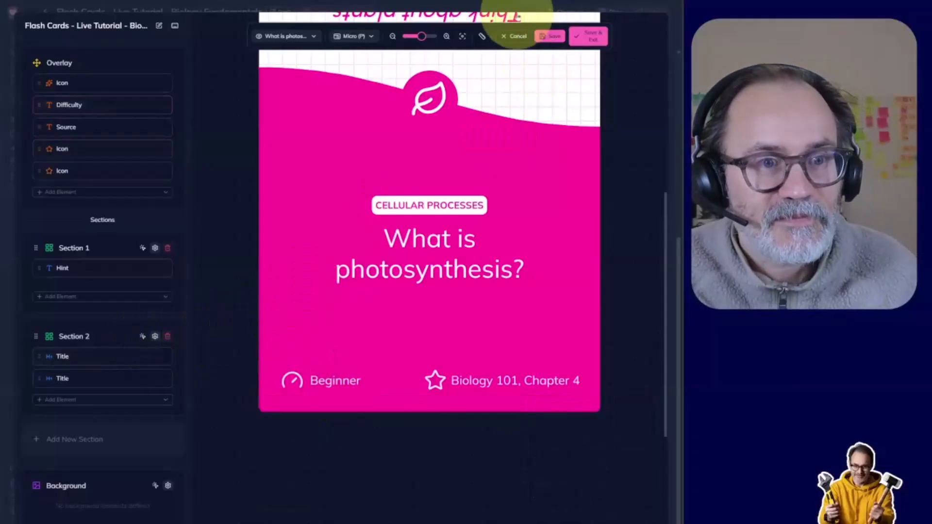
left_click(398, 38)
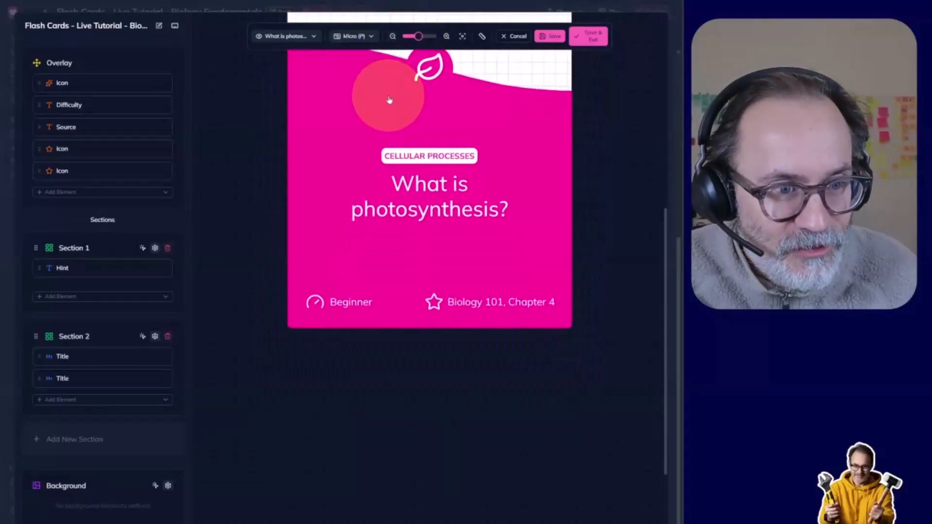
scroll(388, 93, "up", 4)
scroll(389, 99, "up", 1)
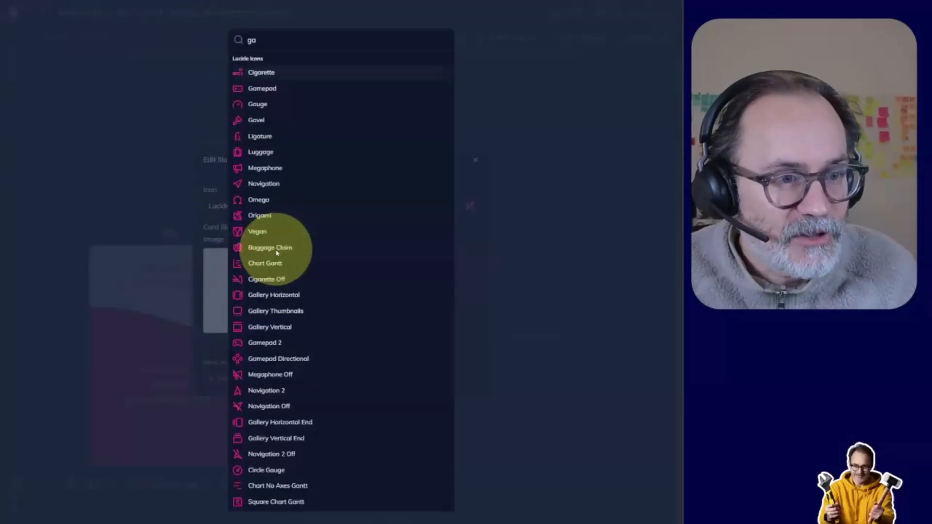
Search the Lucide icons for a book icon and change the Source text's star icon to book-open.
key("BackSpace")
key("BackSpace")
type("boo")
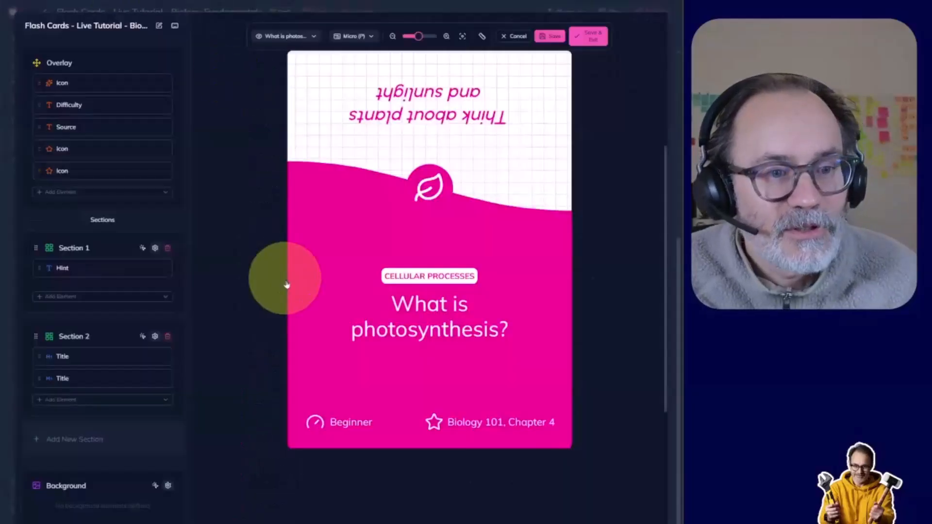
left_click(431, 423)
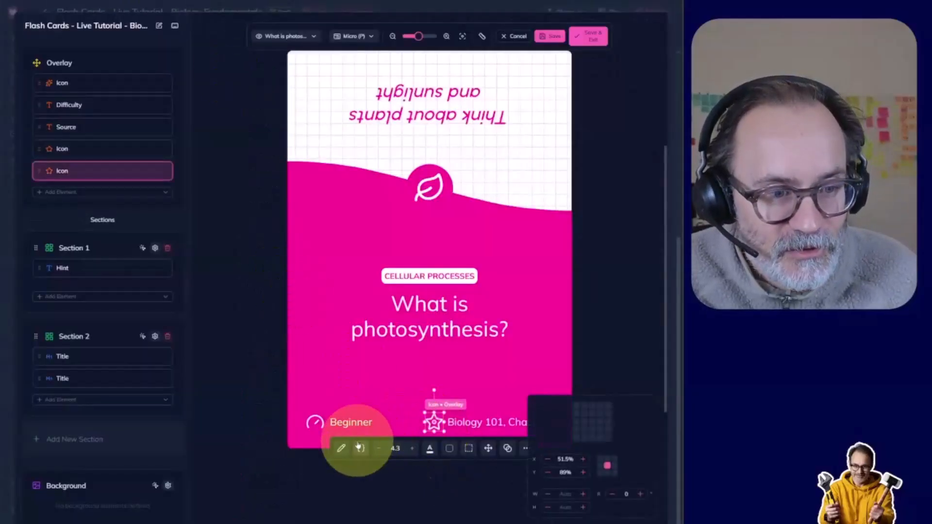
left_click(343, 448)
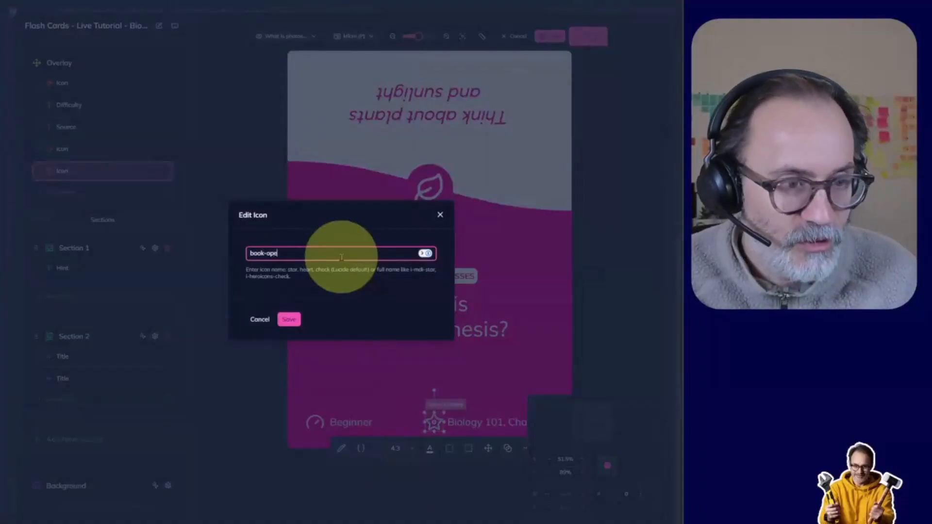
left_click(287, 320)
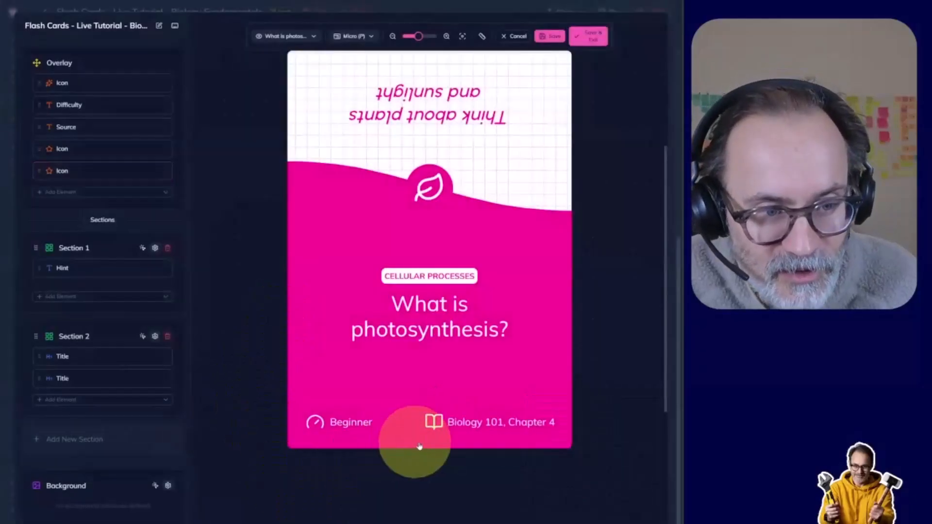
Nudge the book icon slightly left, away from the Source text, and save the template.
left_click(436, 425)
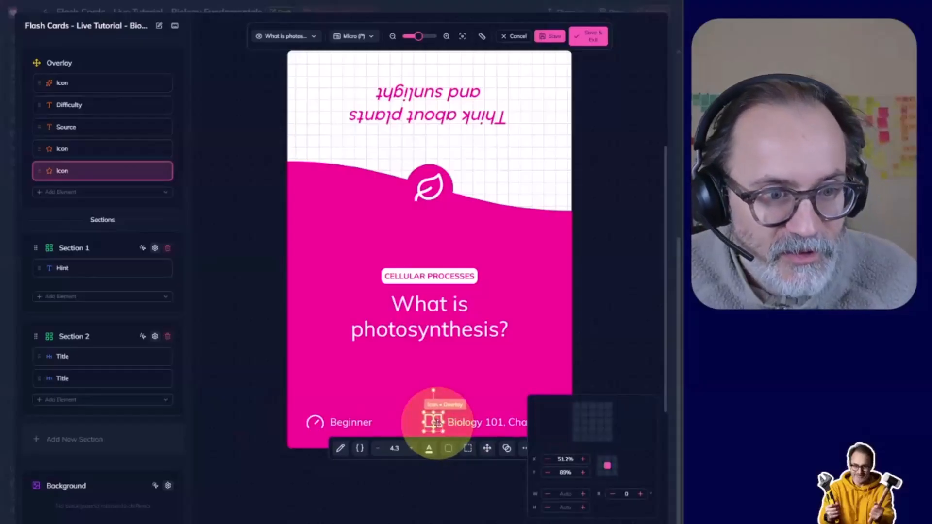
left_click(236, 387)
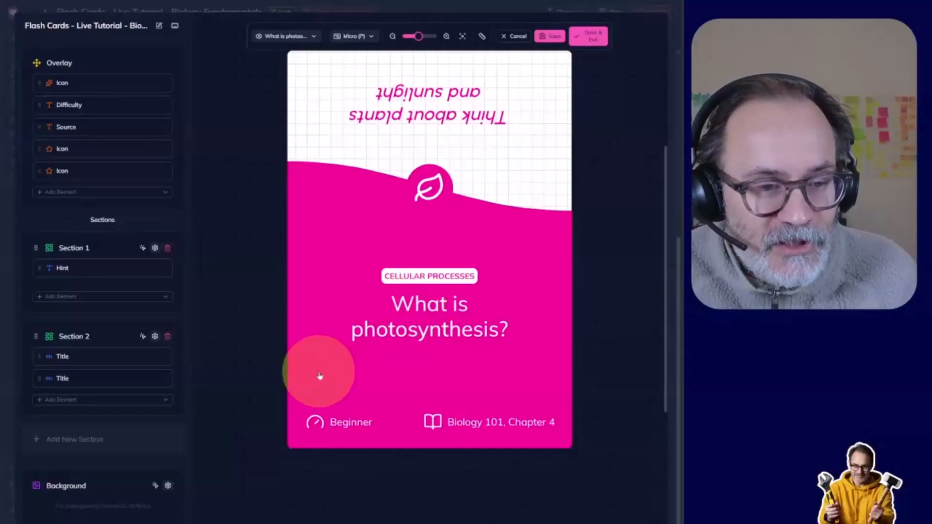
left_click(546, 39)
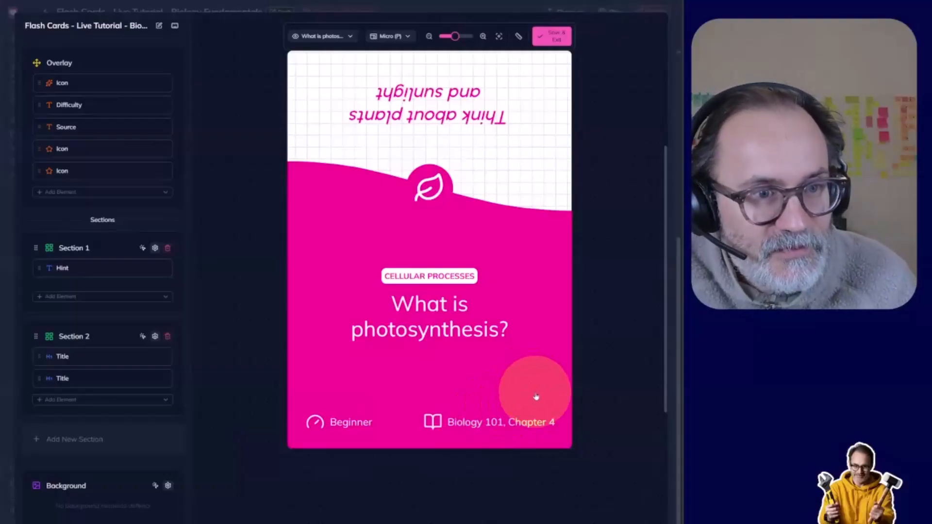
Review the editor's keyboard shortcuts, and save and exit the template to return to the deck.
left_click(174, 26)
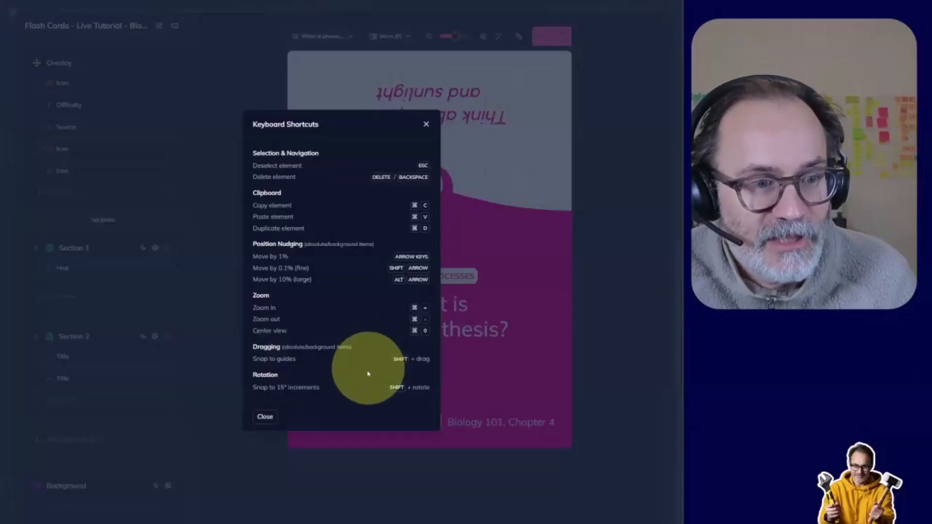
left_click(227, 313)
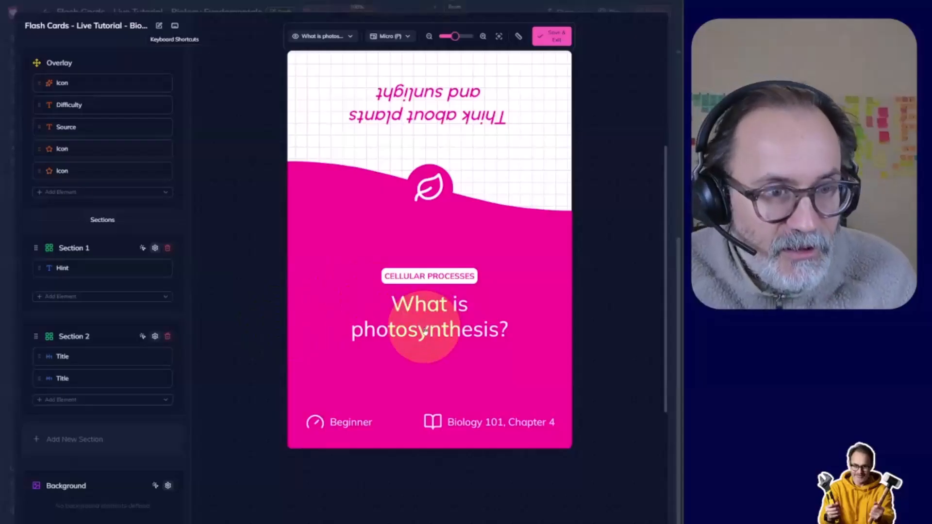
key("ctrl+minus")
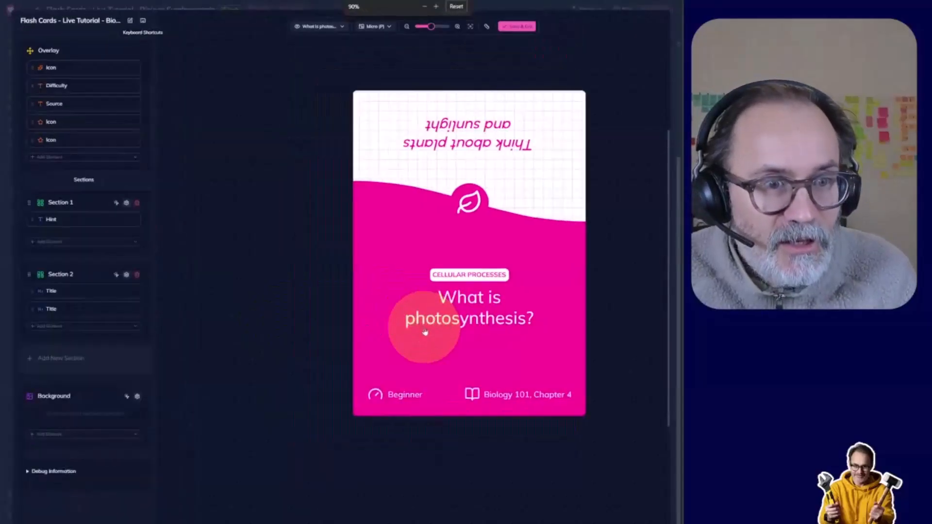
left_click(513, 27)
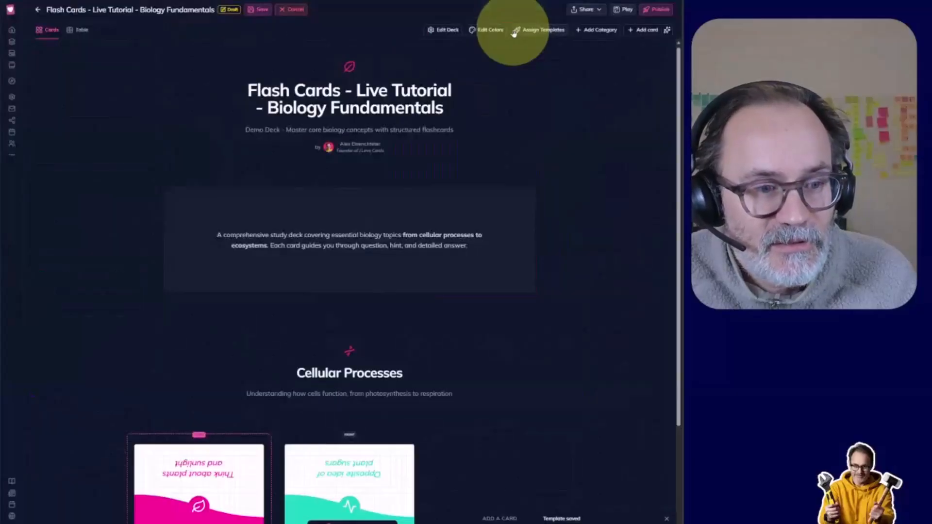
Change the color of the Cellular respiration basics card to orange and check both card fronts.
scroll(412, 270, "down", 3)
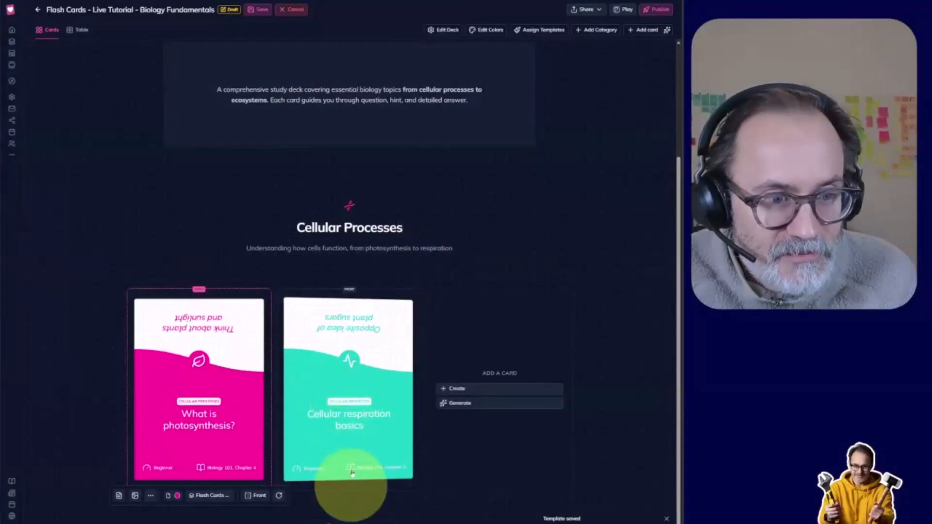
left_click(386, 432)
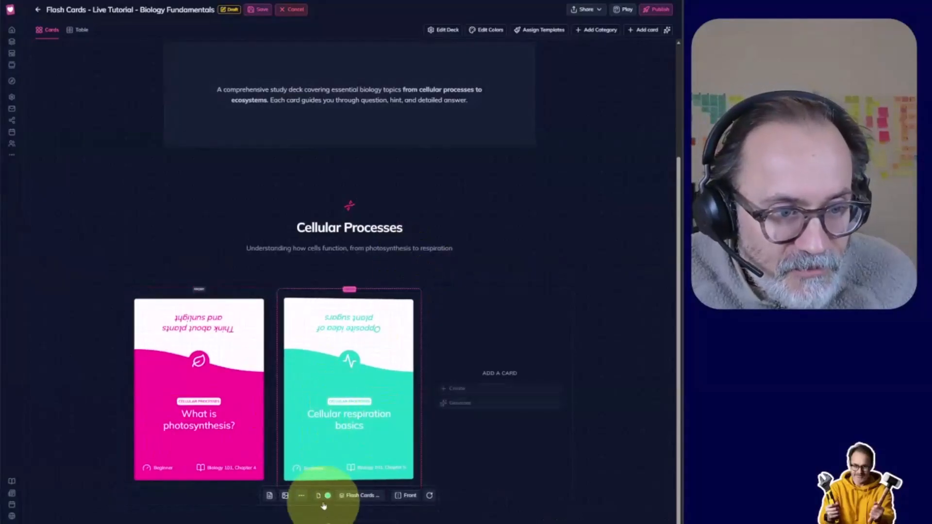
left_click(328, 495)
left_click(346, 455)
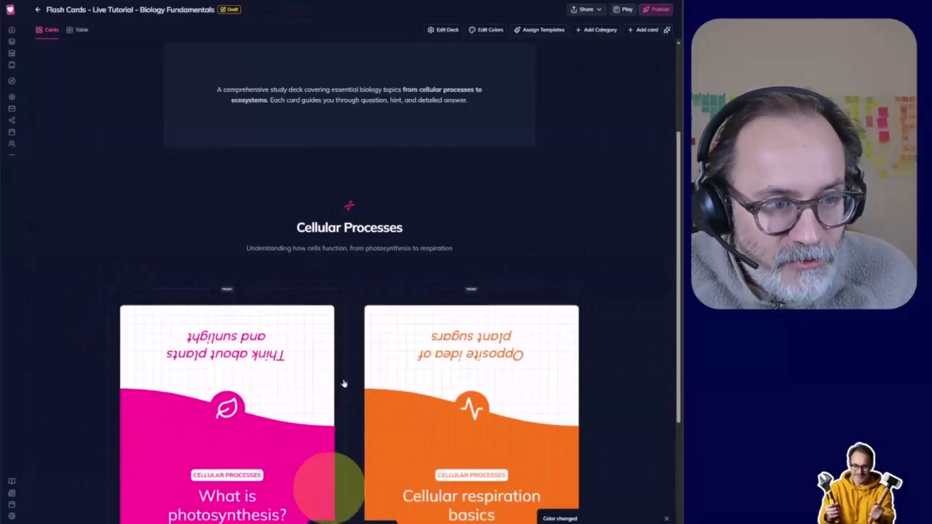
scroll(346, 350, "down", 4)
scroll(345, 350, "down", 1)
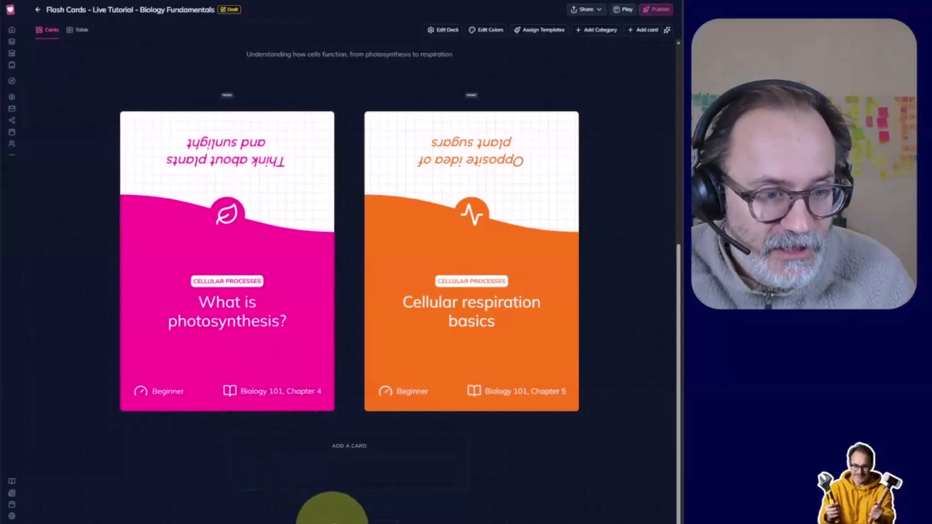
Generate a new card with AI in the Cellular Processes category, leaving the card details empty.
scroll(332, 507, "up", 3)
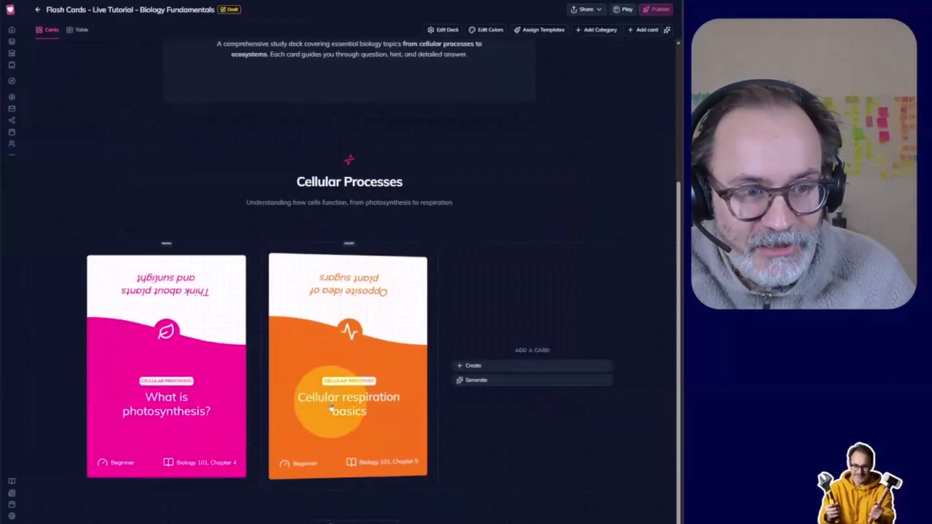
left_click(499, 382)
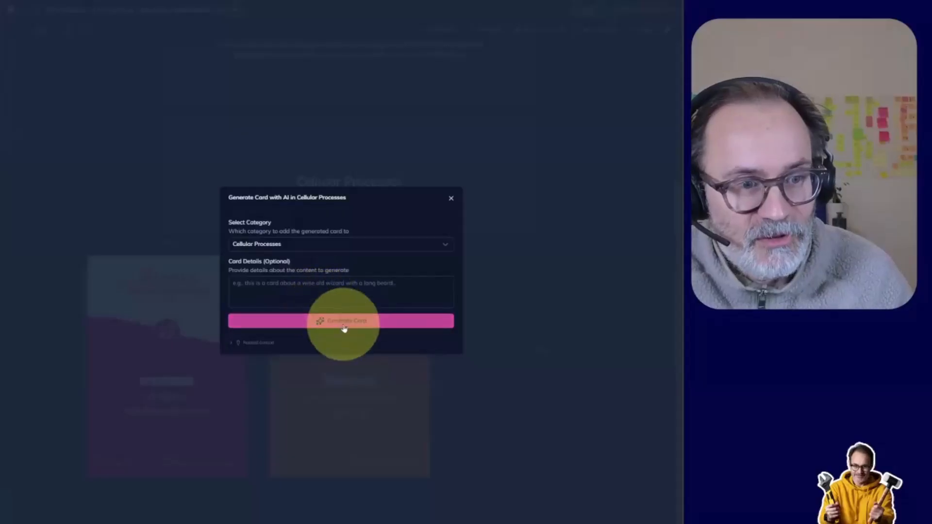
left_click(342, 324)
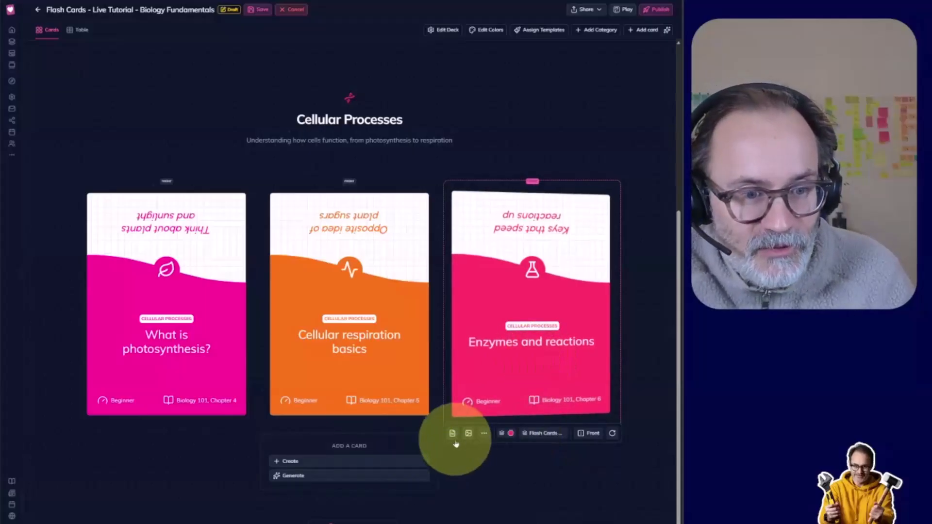
Review the content fields of the Enzymes and reactions card, and rotate the card upside down and back.
left_click(452, 434)
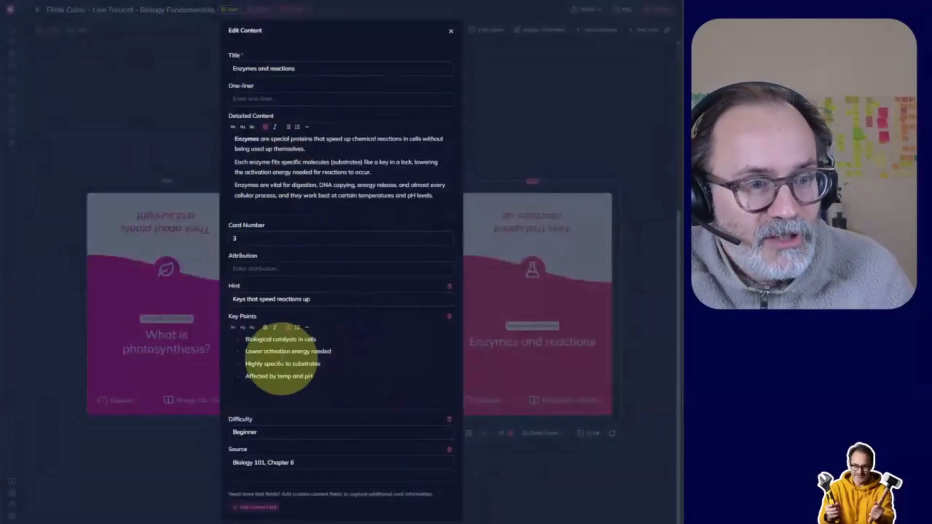
left_click(575, 118)
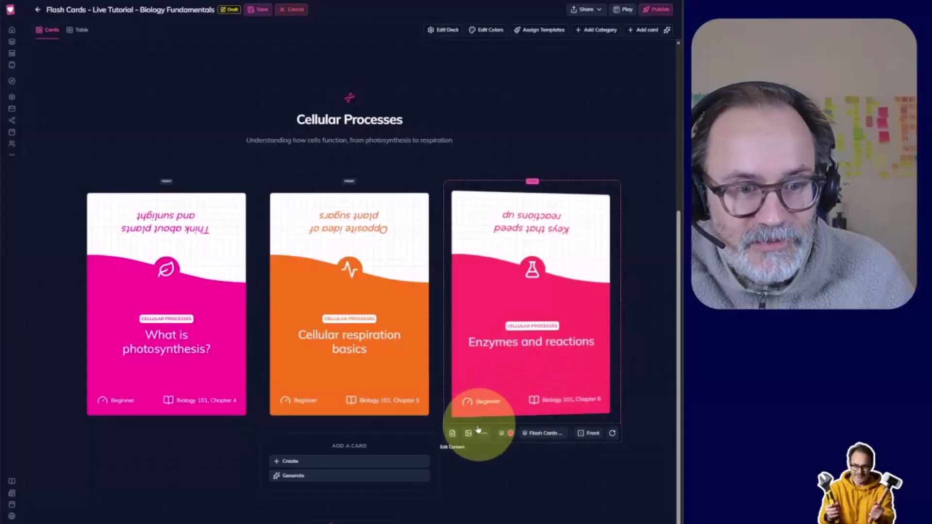
left_click(612, 434)
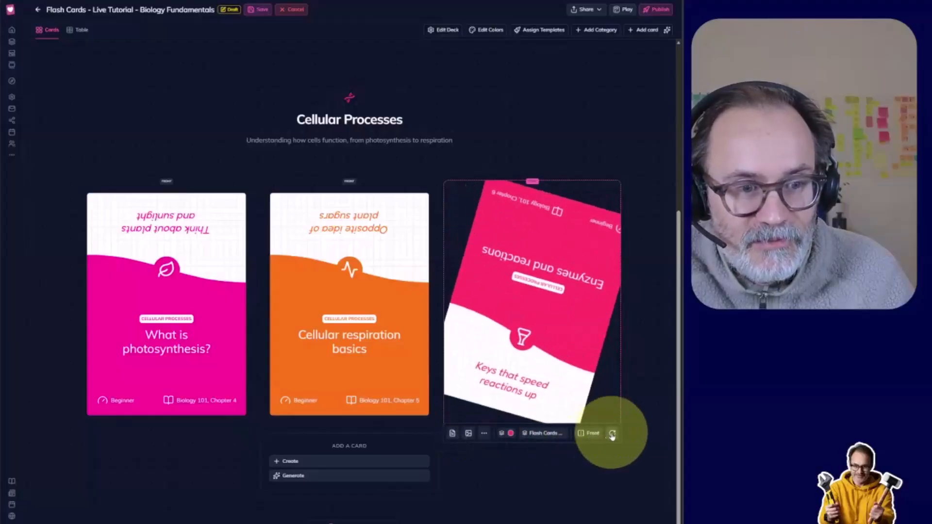
left_click(613, 435)
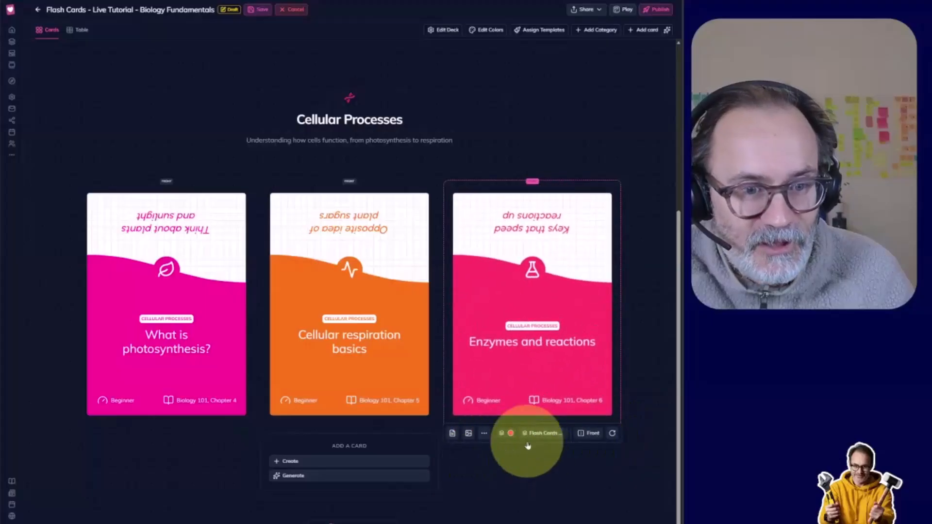
Flip the Enzymes and reactions card to its back, and flip the Cellular respiration basics card over and back to its front.
left_click(589, 433)
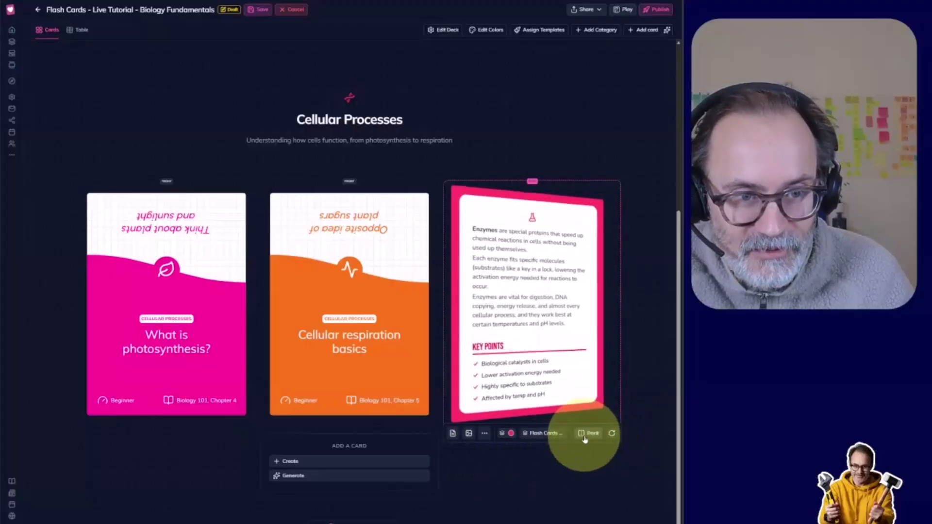
left_click(396, 418)
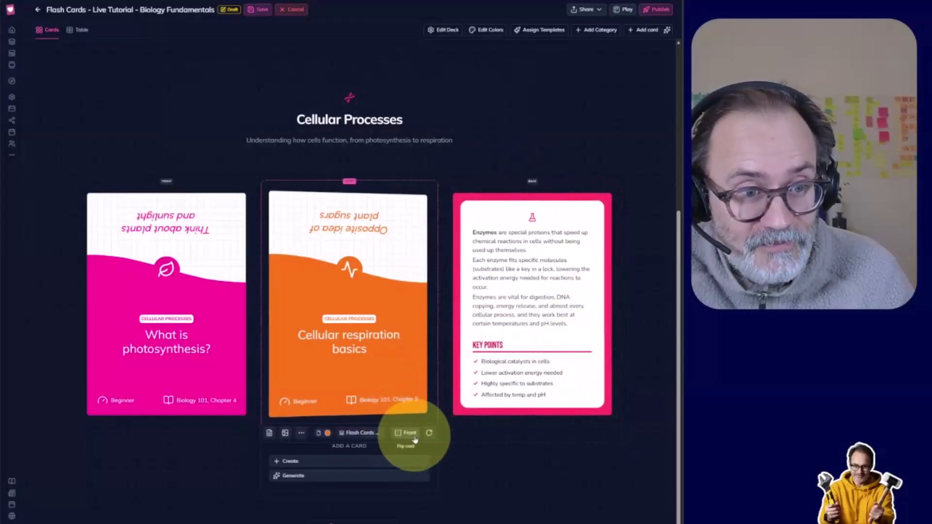
left_click(415, 437)
left_click(415, 437)
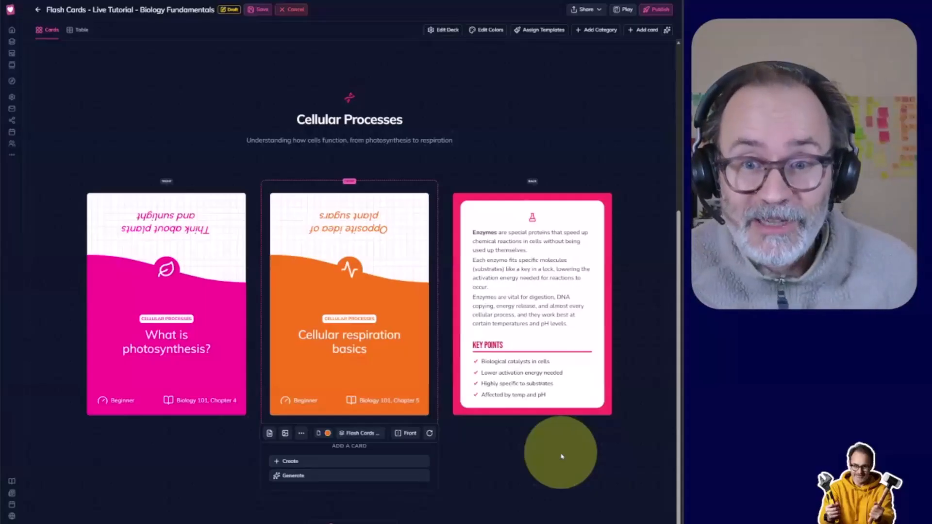
Replace the deck's back template with a newly created empty template and save it.
left_click(519, 328)
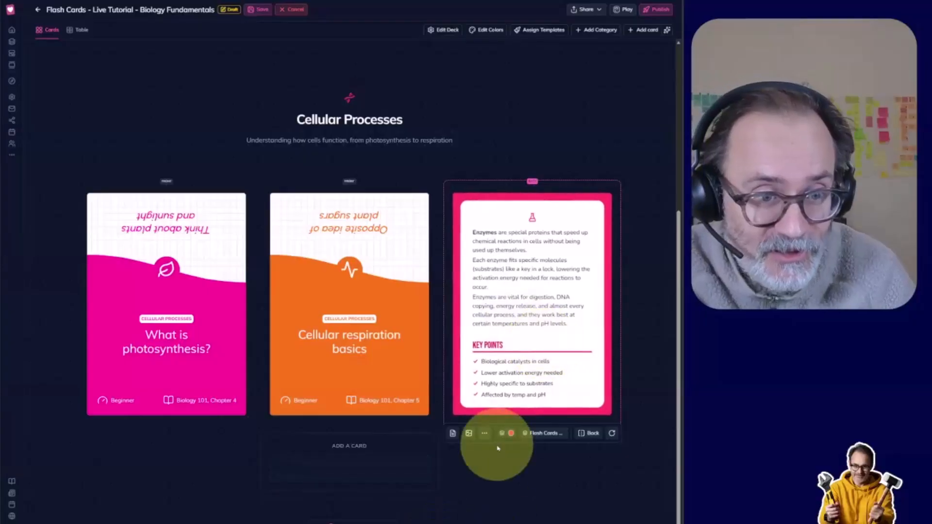
left_click(535, 435)
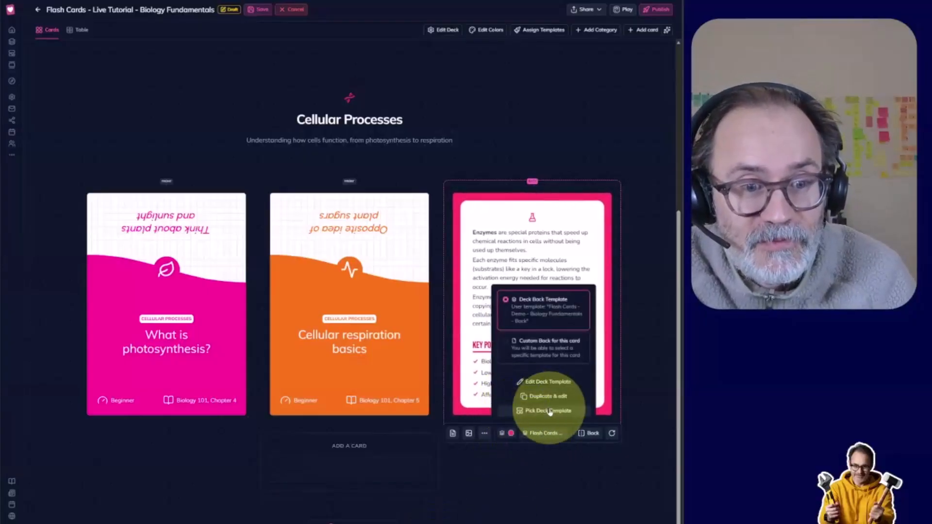
left_click(549, 411)
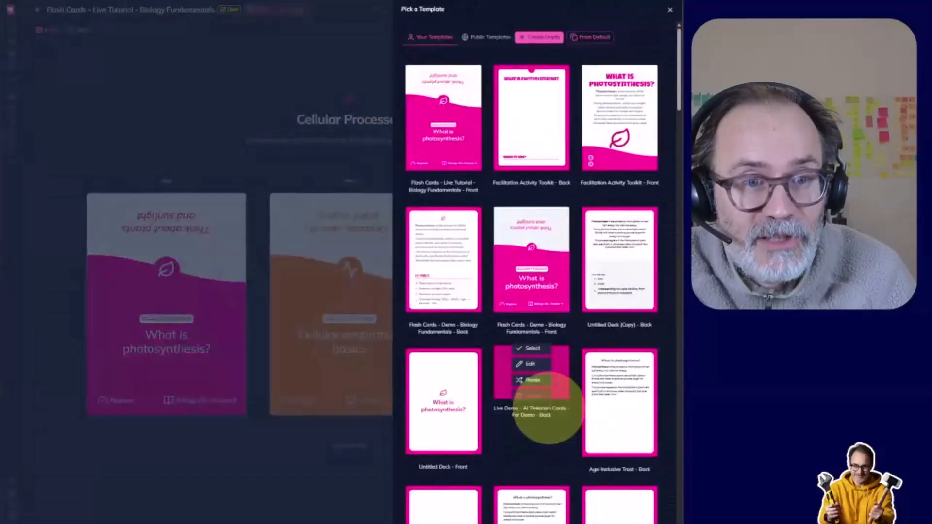
left_click(547, 37)
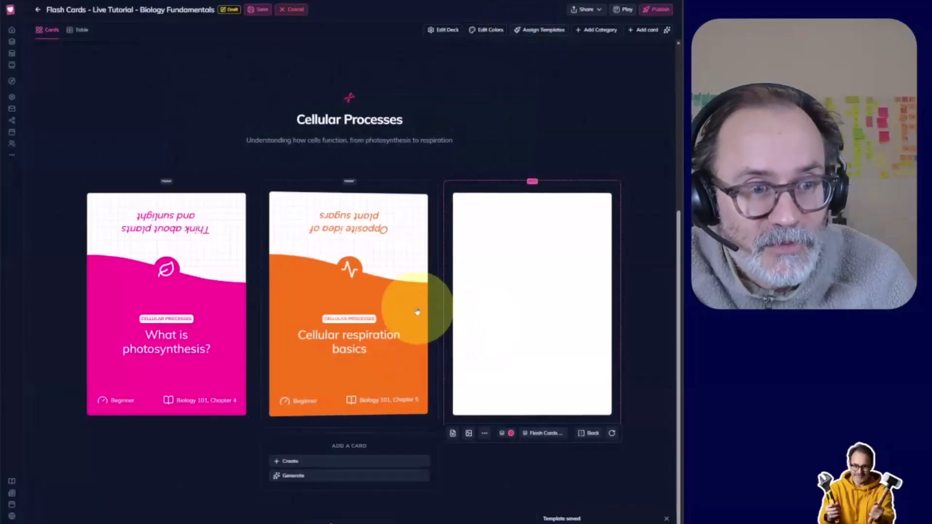
Flip the Cellular respiration basics and What is photosynthesis? cards to check their backs.
left_click(413, 310)
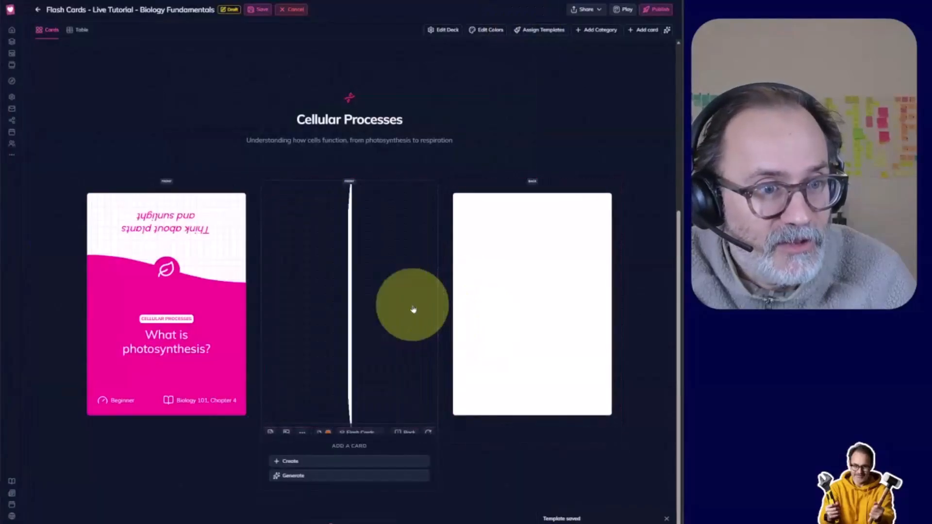
left_click(192, 290)
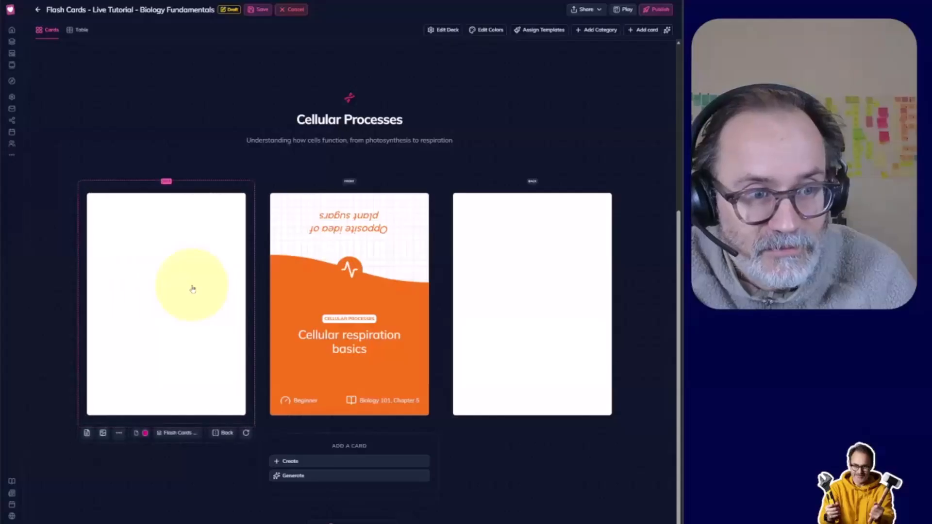
left_click(192, 290)
Switch to the Demo Biology Fundamentals deck and flip the Enzymes in cell reactions card to examine its back design.
mouse_move(479, 358)
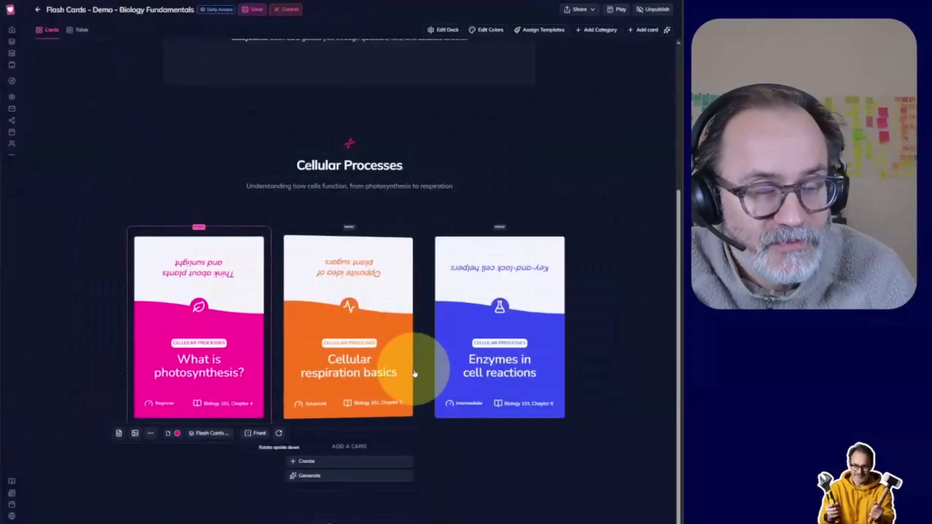
left_click(483, 341)
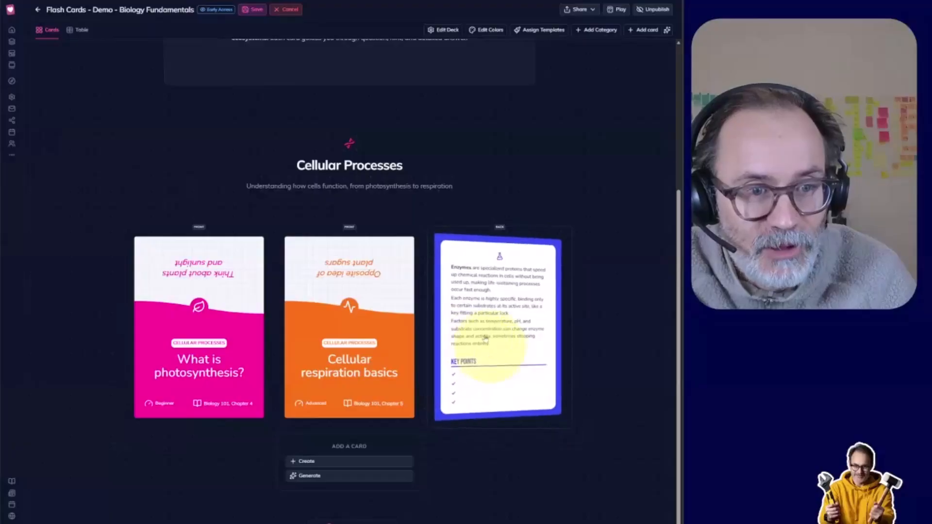
left_click(513, 290)
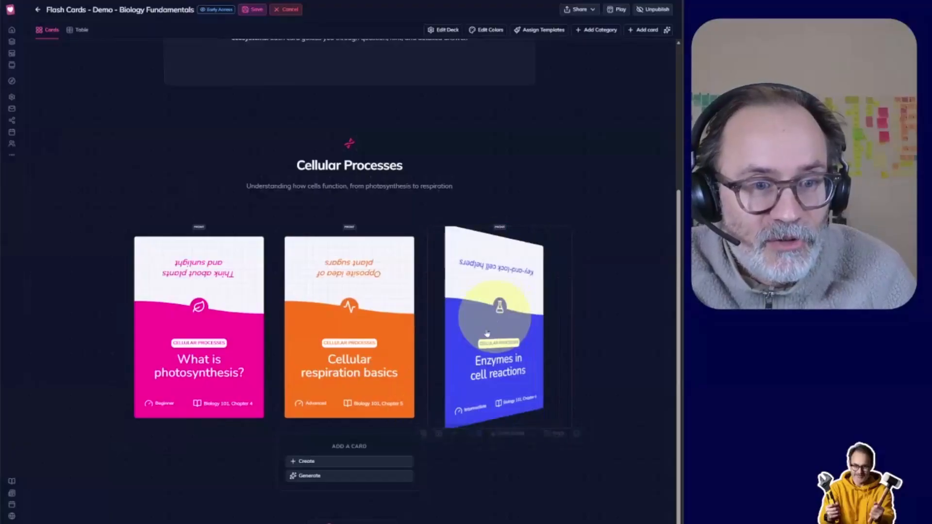
left_click(497, 252)
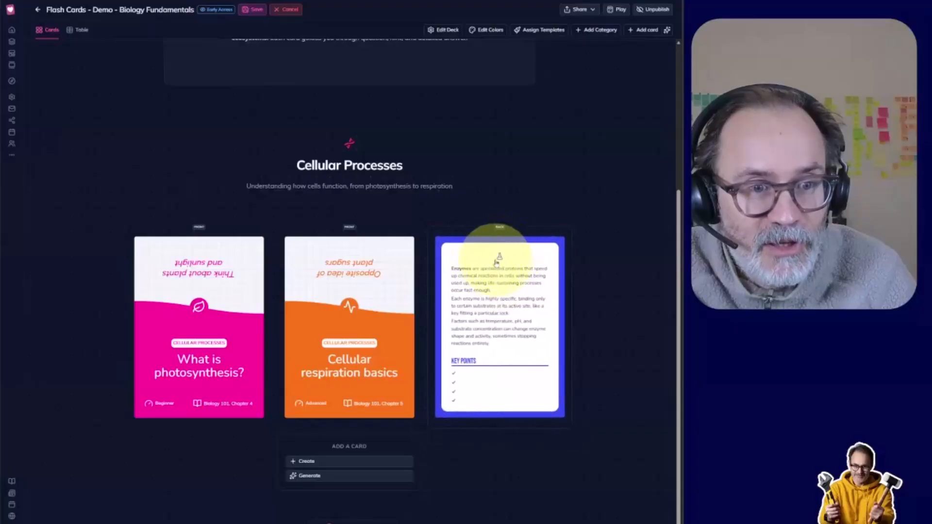
left_click(467, 322)
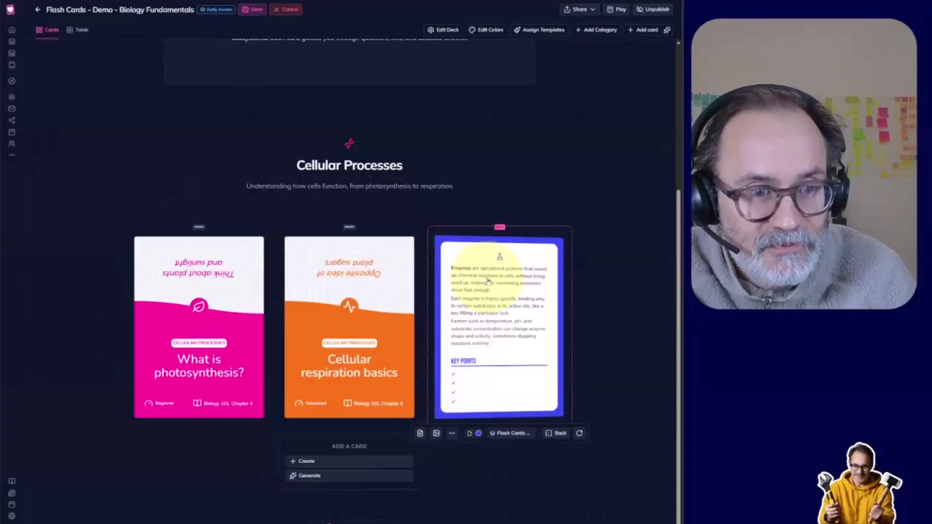
Flip the Demo deck's Cellular respiration basics card to its back and examine its detailed content and key points fields.
left_click(385, 391)
left_click(356, 358)
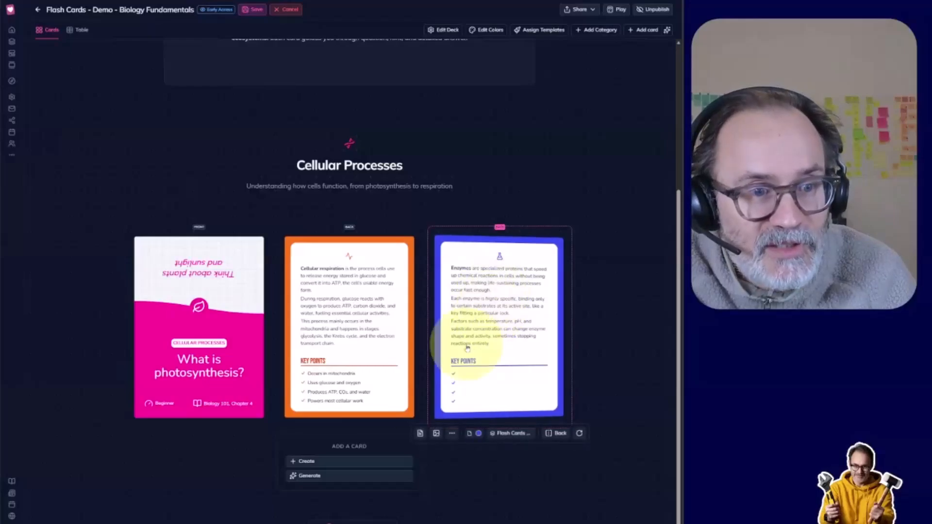
left_click(344, 364)
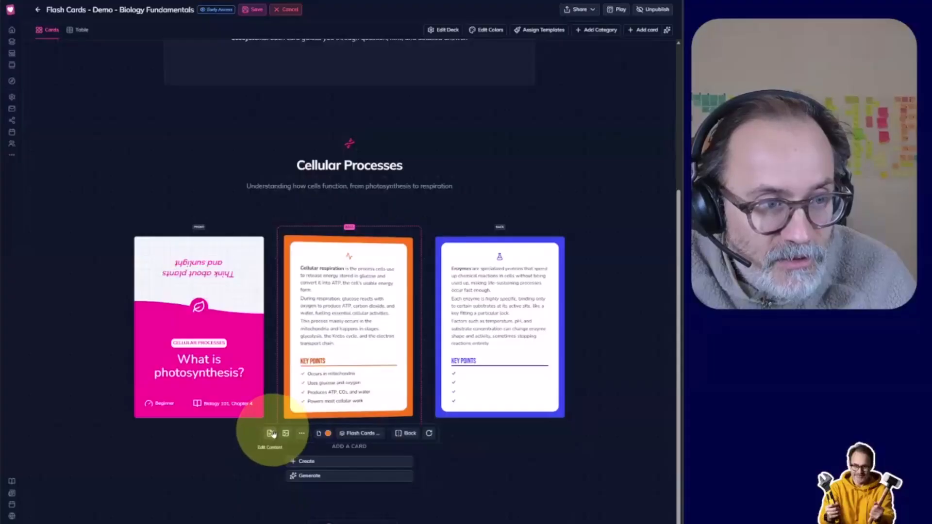
left_click(271, 433)
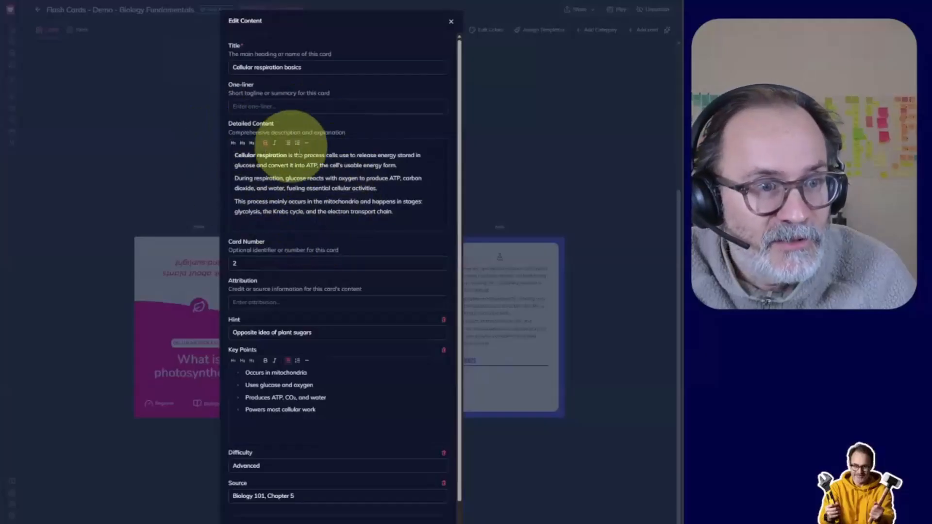
scroll(291, 165, "down", 1)
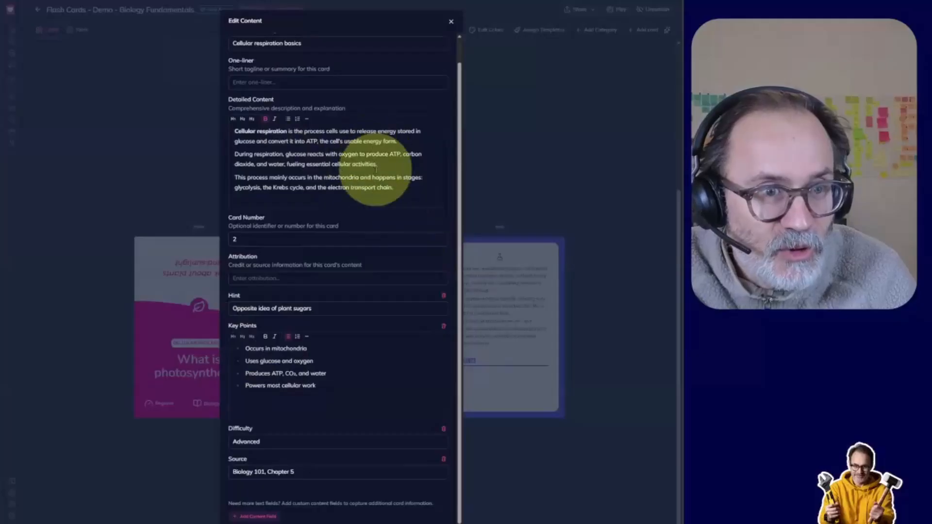
scroll(376, 168, "up", 1)
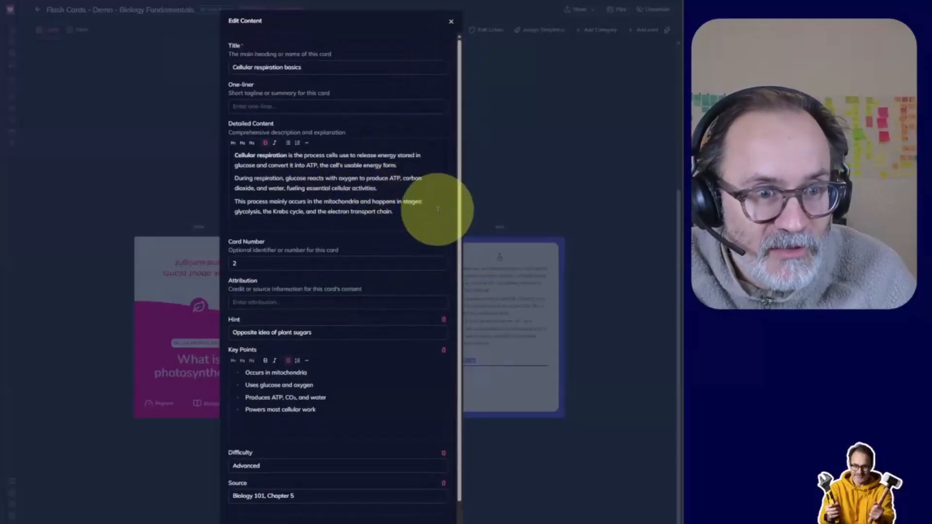
Review the content fields of the "Cellular respiration basics" card down to its key points and source, and close the content editor.
scroll(429, 208, "down", 1)
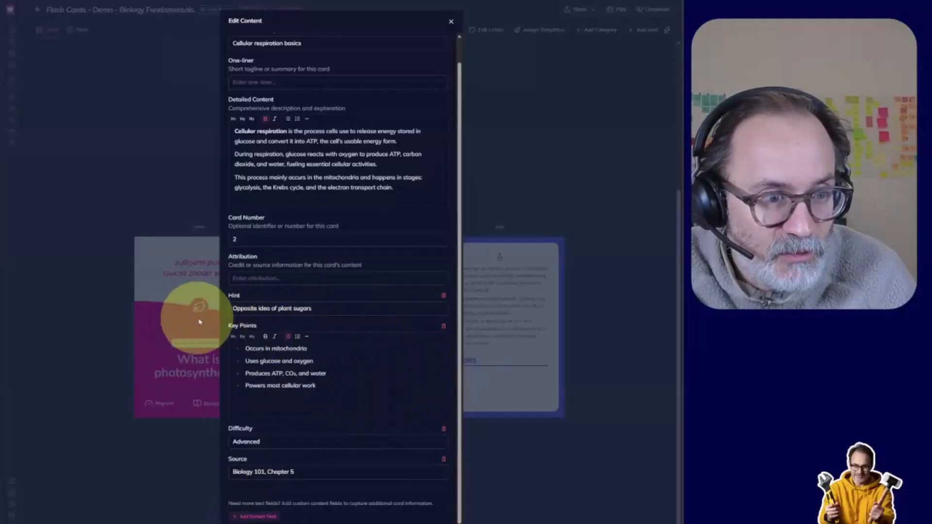
left_click_drag(307, 389, 287, 350)
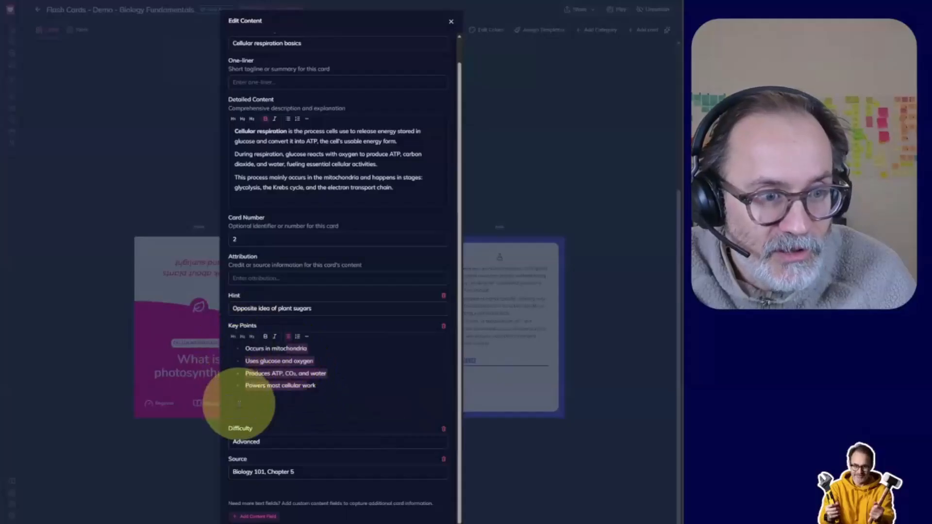
left_click(99, 318)
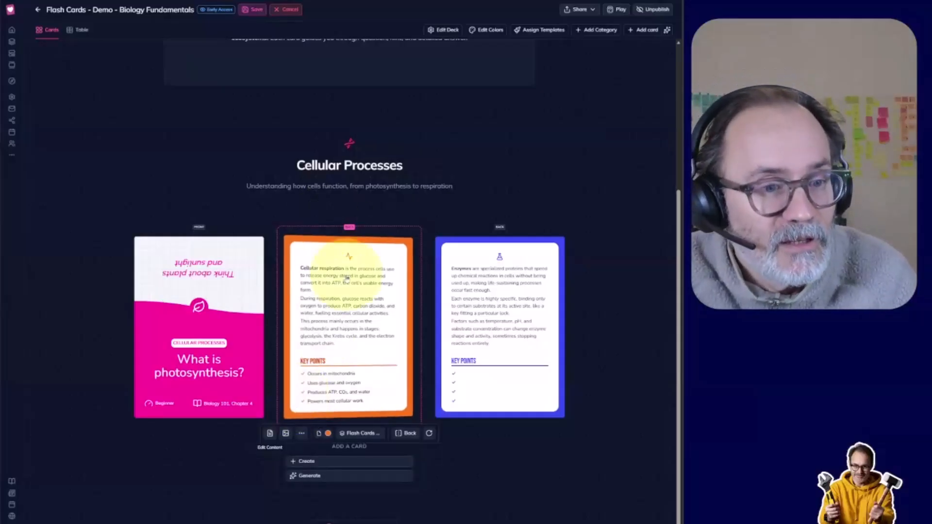
left_click(161, 377)
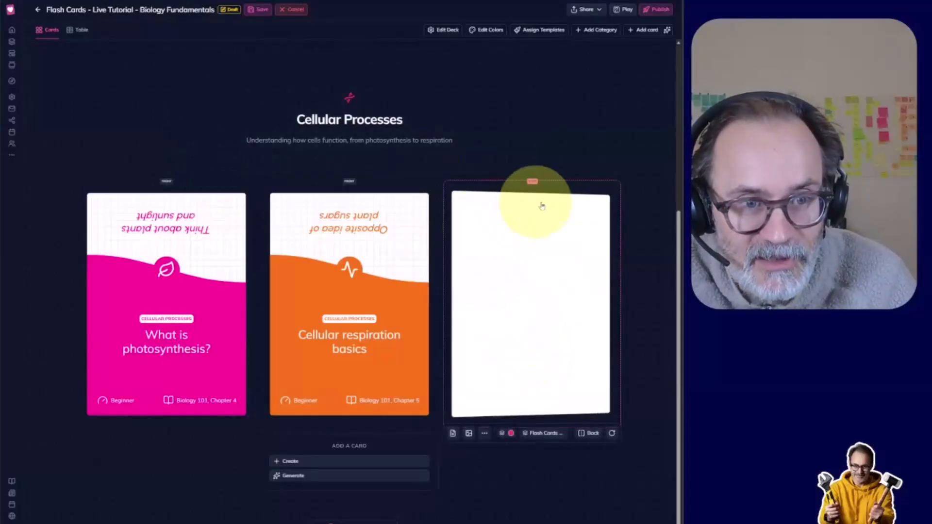
Flip the "Enzymes and reactions" card to its back and open the deck back template for editing.
left_click(586, 433)
left_click(584, 433)
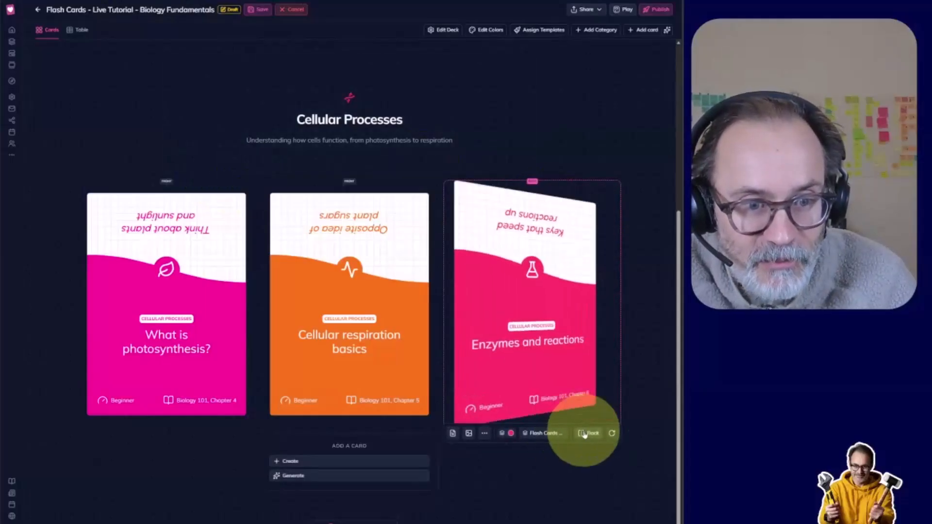
left_click(544, 433)
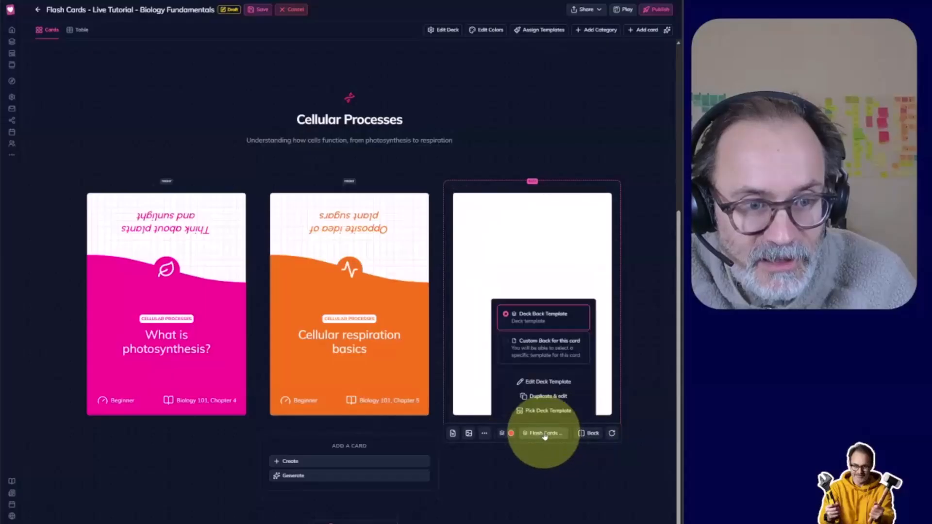
left_click(535, 382)
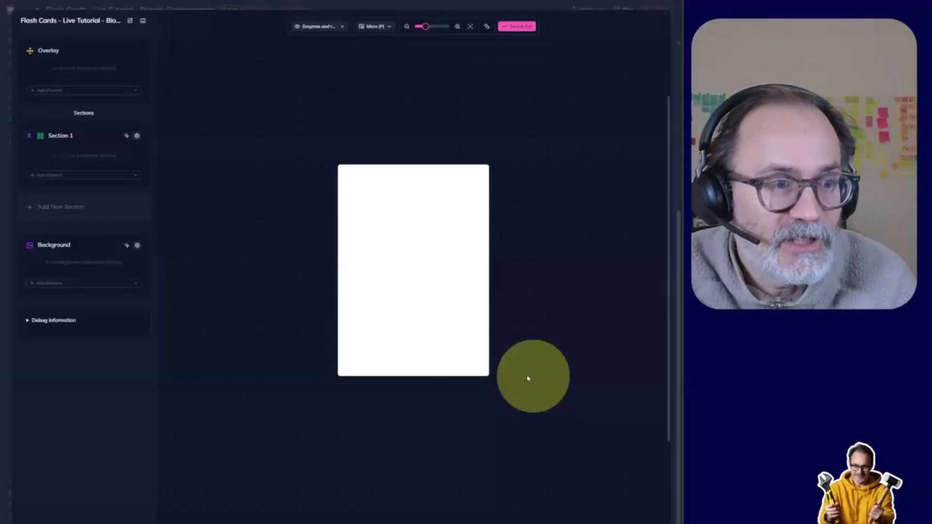
Set the back template's background colour to the card's pink-red theme colour.
left_click(126, 247)
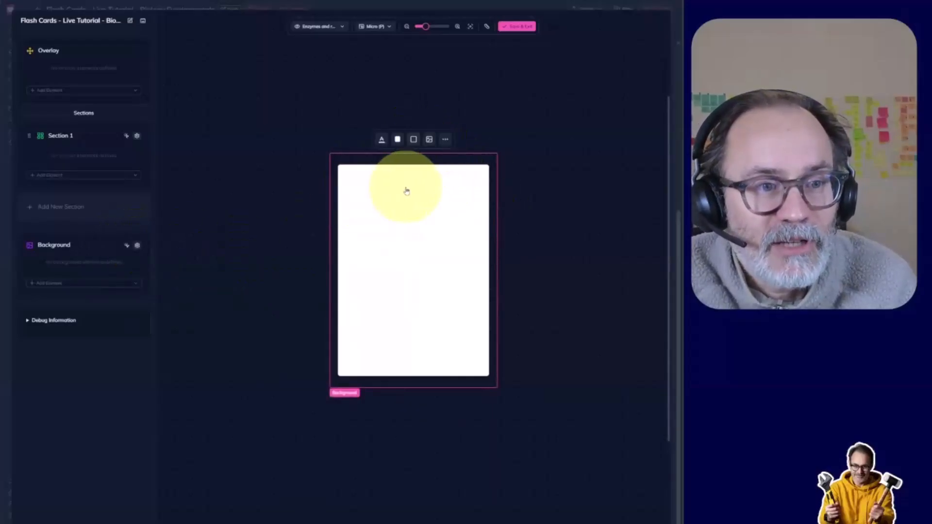
left_click(397, 141)
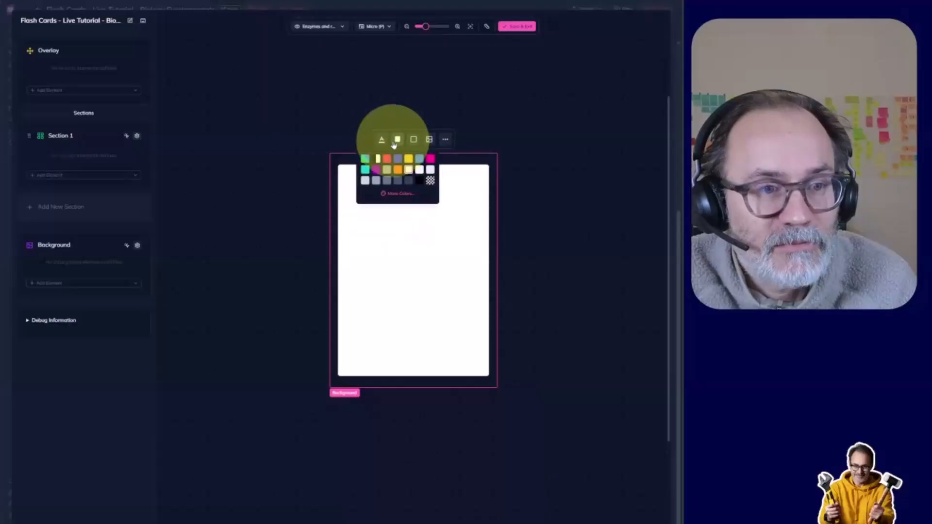
left_click(398, 171)
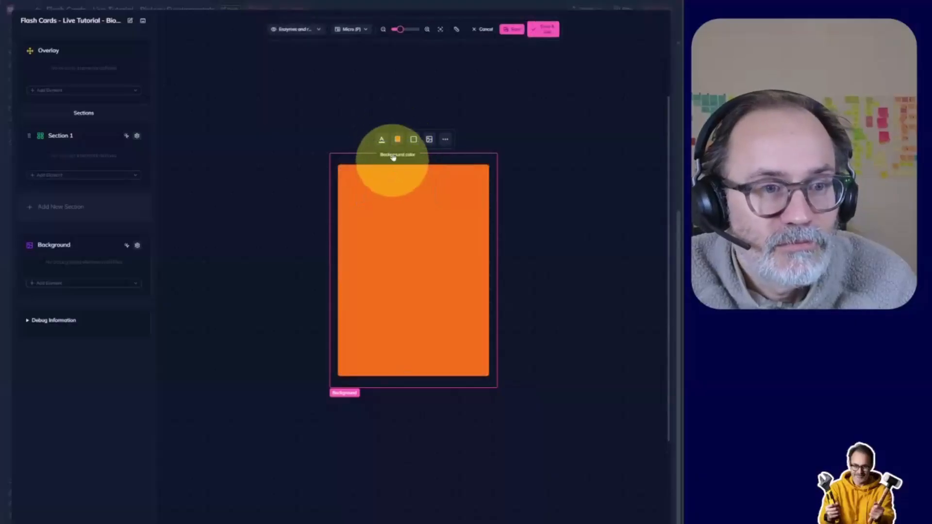
left_click(397, 141)
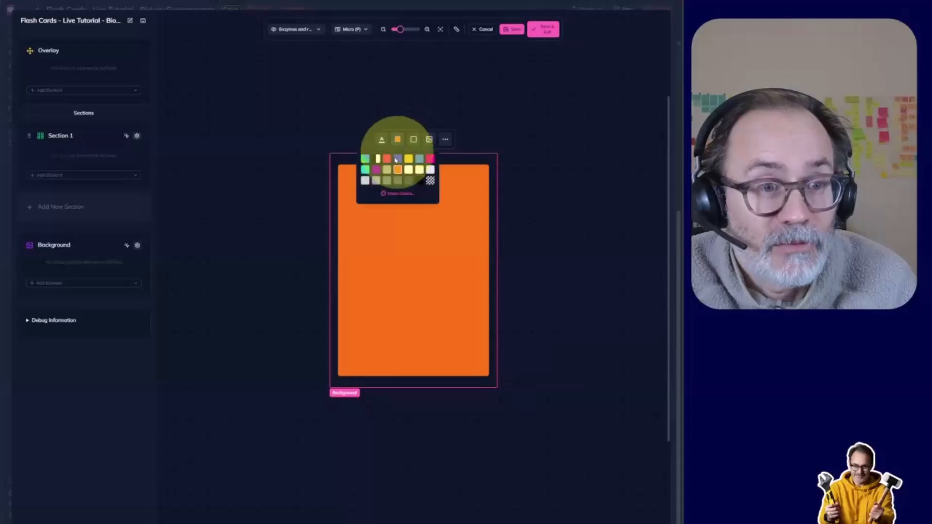
left_click(366, 161)
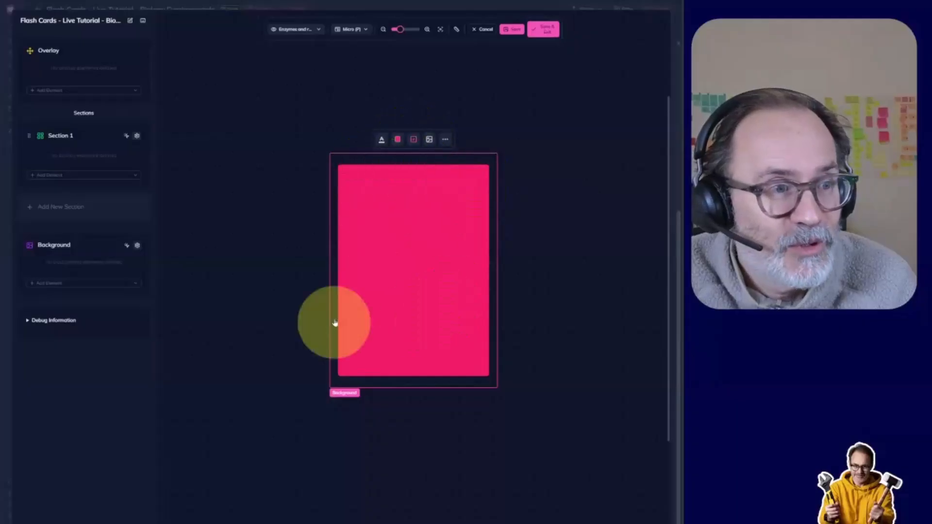
Give Section 1 of the back template a white background colour.
left_click(126, 136)
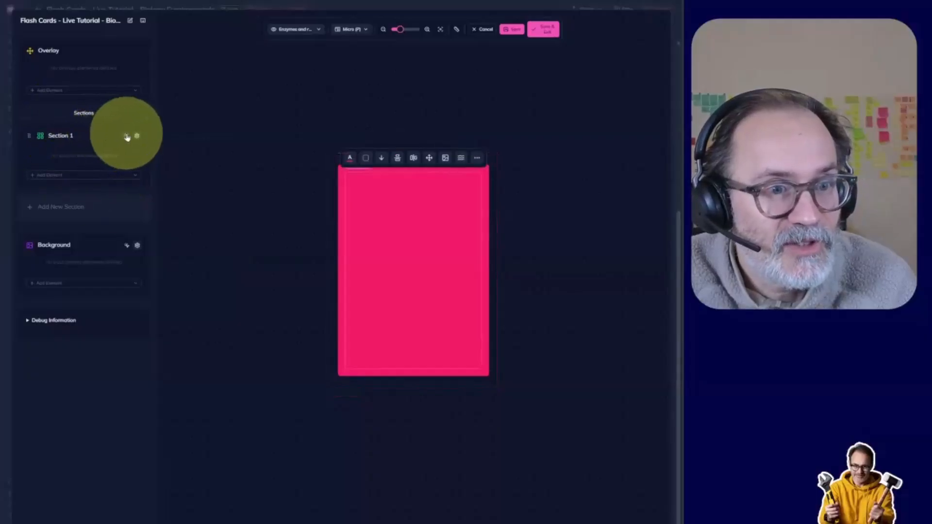
left_click(367, 157)
left_click(377, 188)
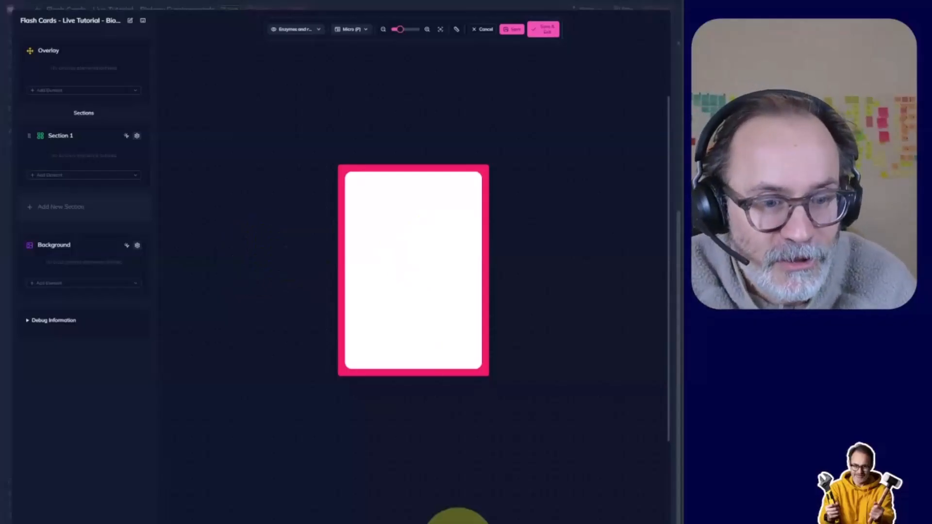
Add a second section below Section 1 and give it a light grey background colour.
left_click(426, 30)
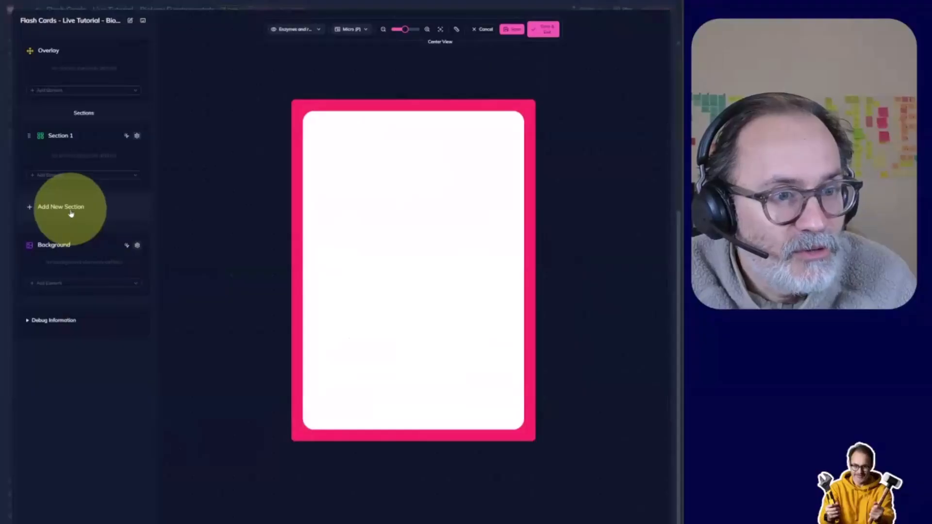
left_click(71, 213)
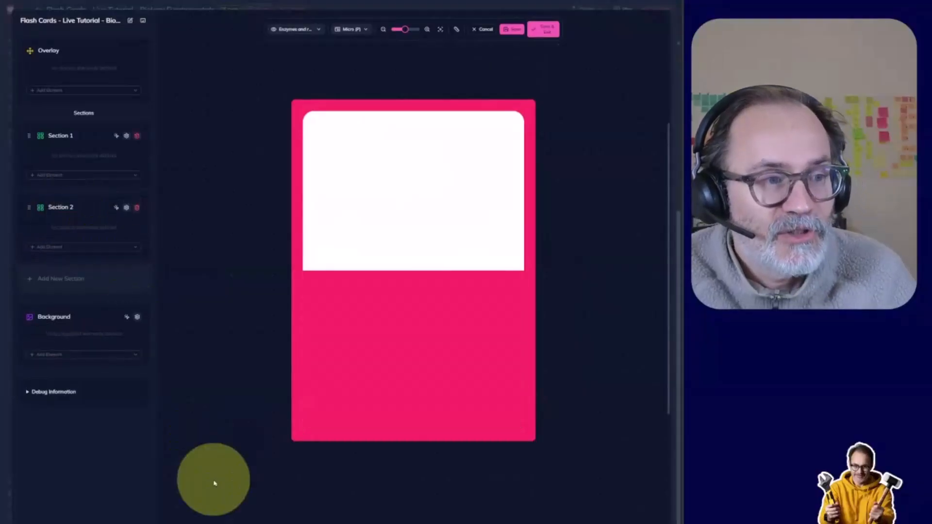
left_click(369, 325)
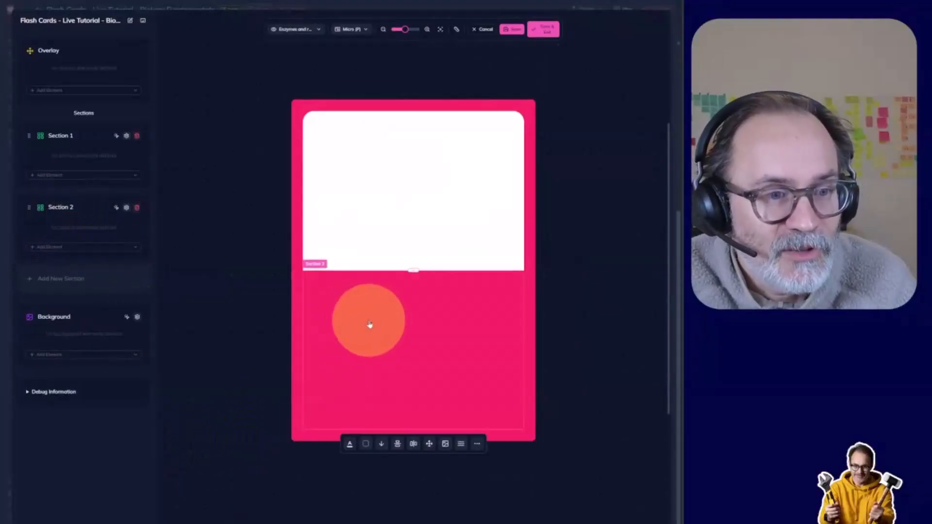
left_click(366, 444)
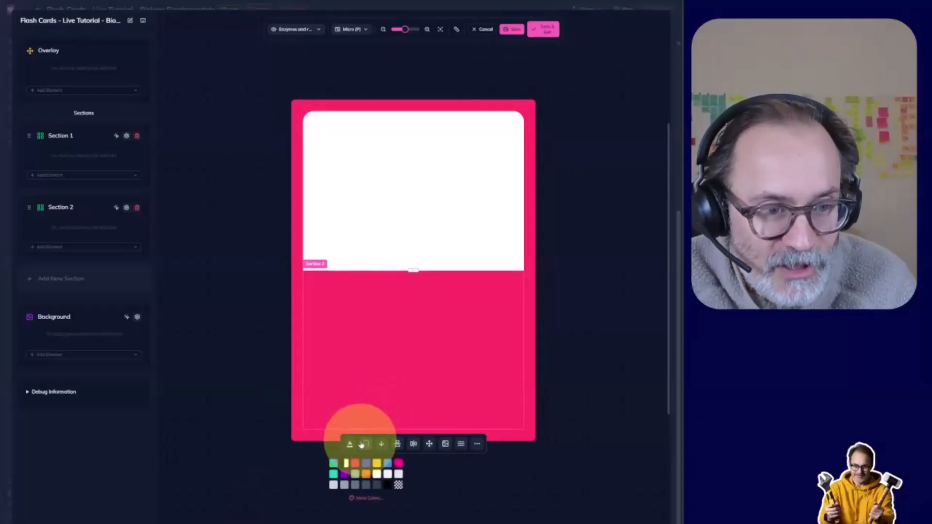
left_click(398, 483)
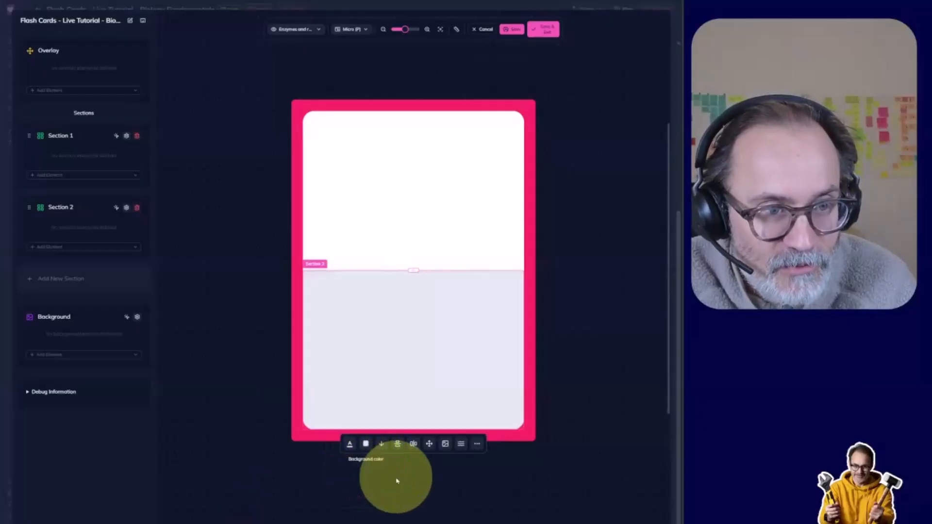
left_click(220, 381)
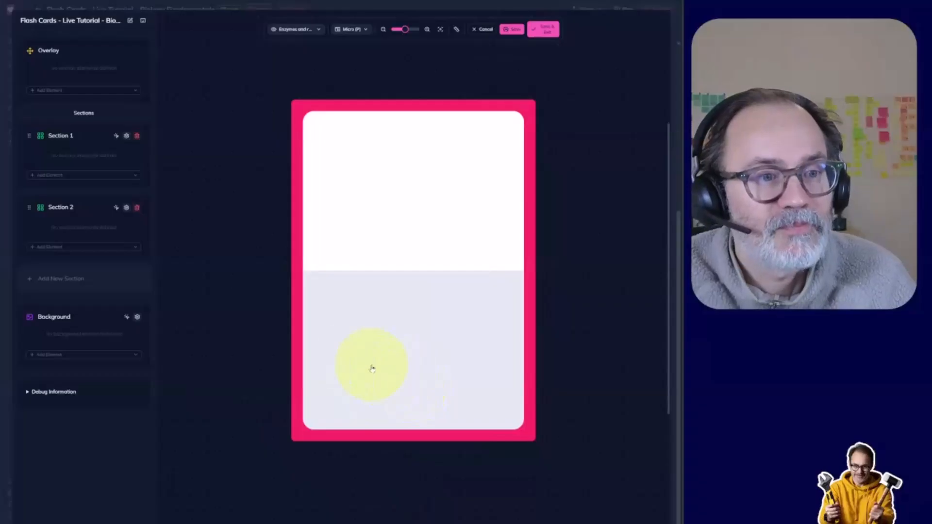
Move the boundary between the two sections down so that Section 1 is taller than Section 2.
left_click(412, 316)
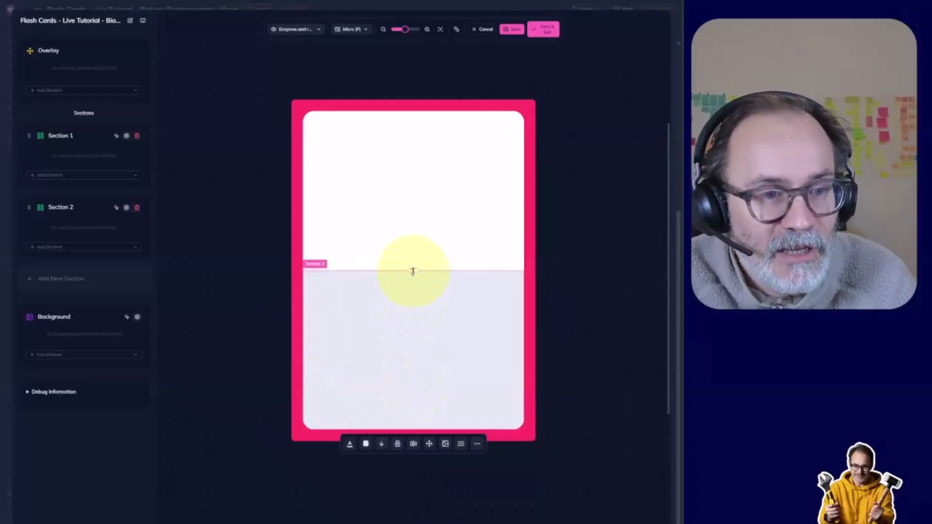
left_click_drag(412, 271, 413, 304)
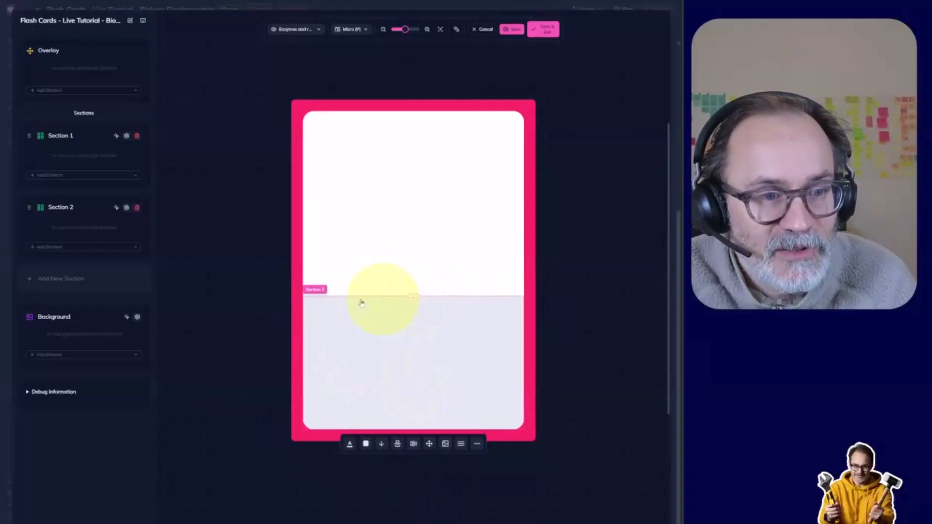
left_click(236, 308)
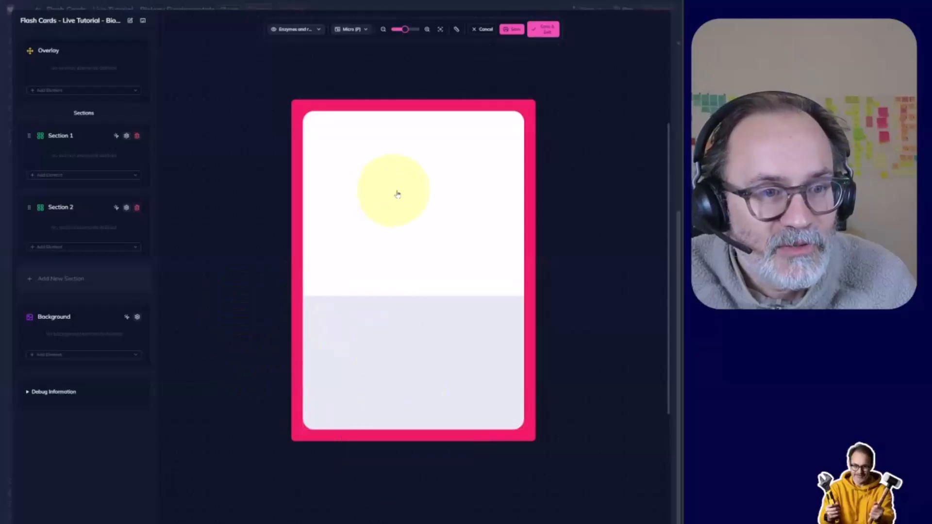
left_click(397, 194)
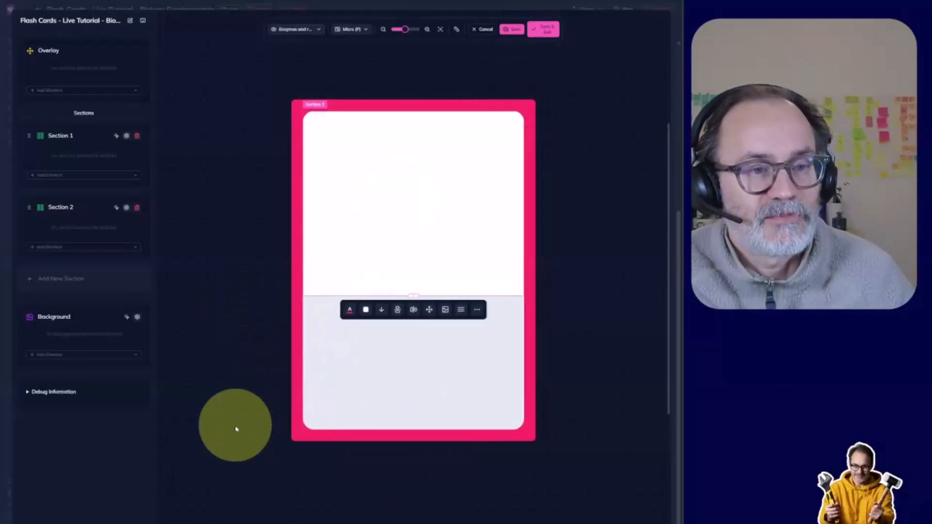
left_click(236, 429)
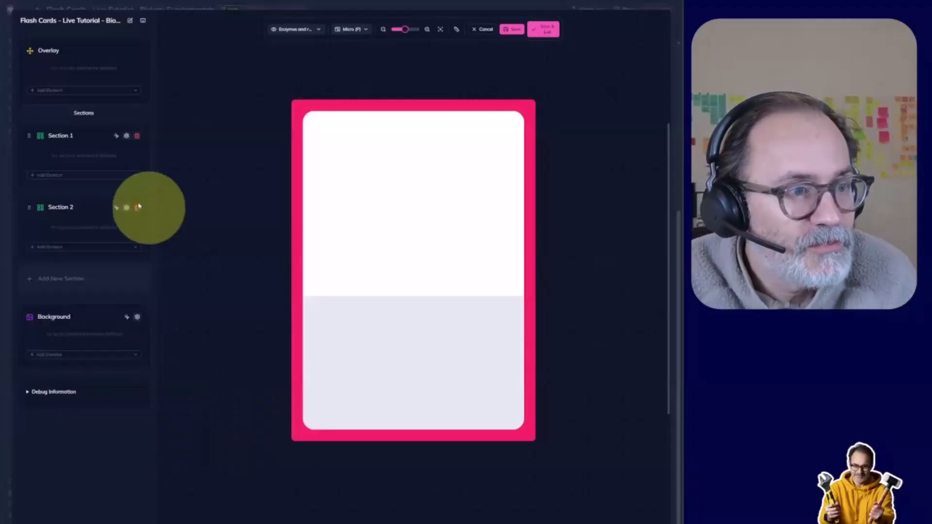
Add the card's Icon element to Section 1 and reduce its size to 3.3.
left_click(68, 176)
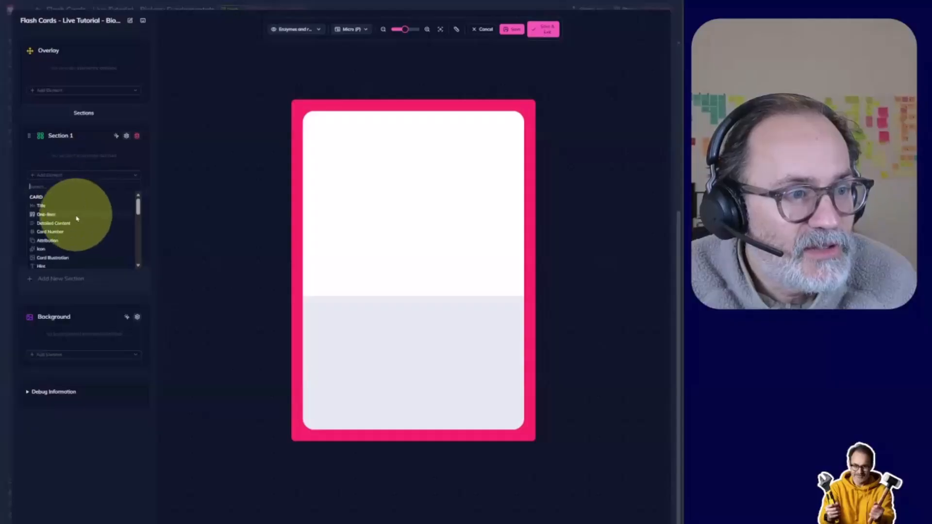
left_click(57, 250)
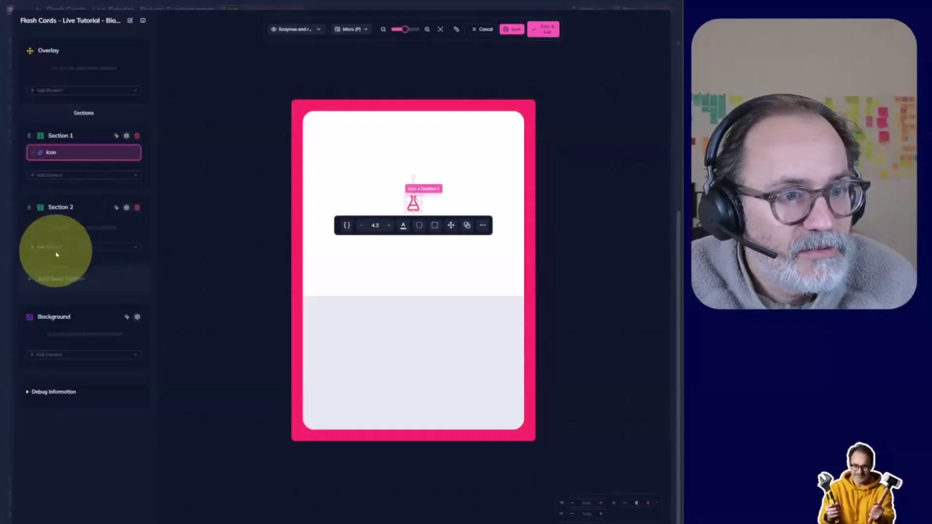
left_click(362, 226)
left_click(362, 226)
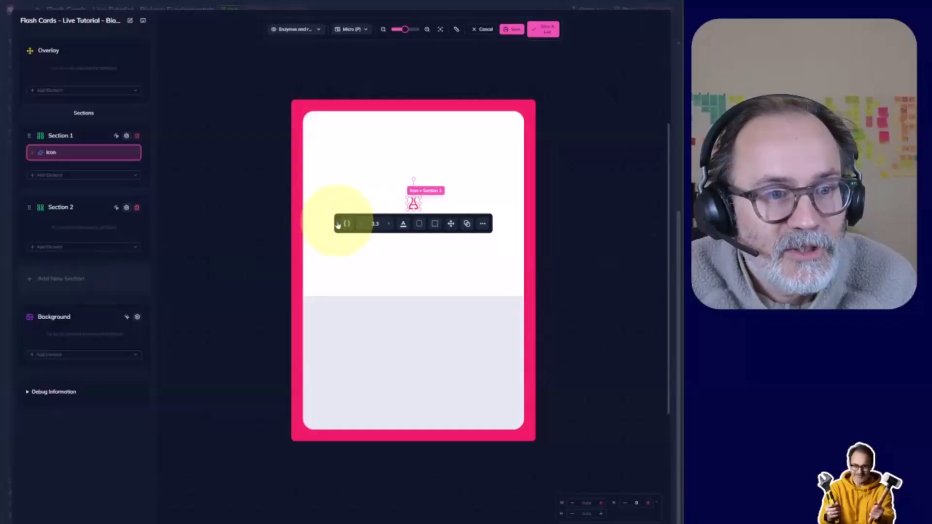
left_click(235, 220)
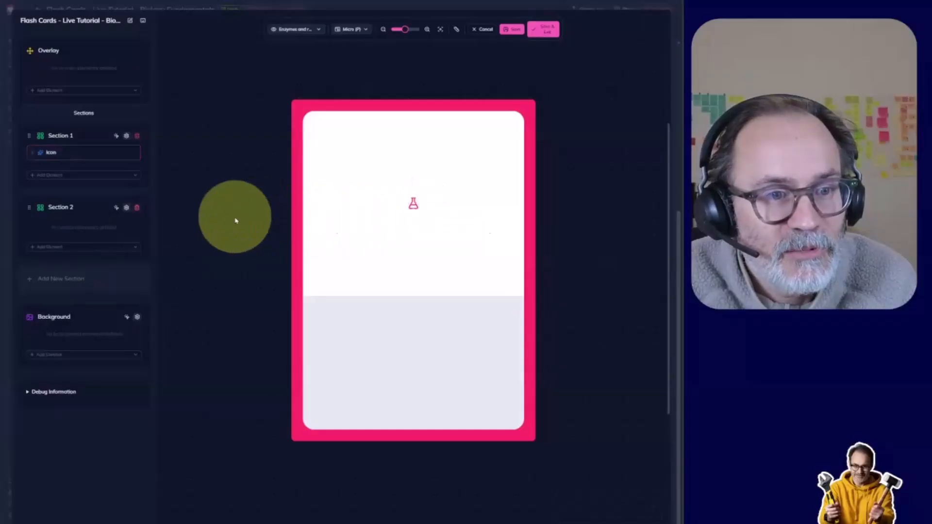
Add the Detailed Content element to Section 1 below the icon.
left_click(75, 174)
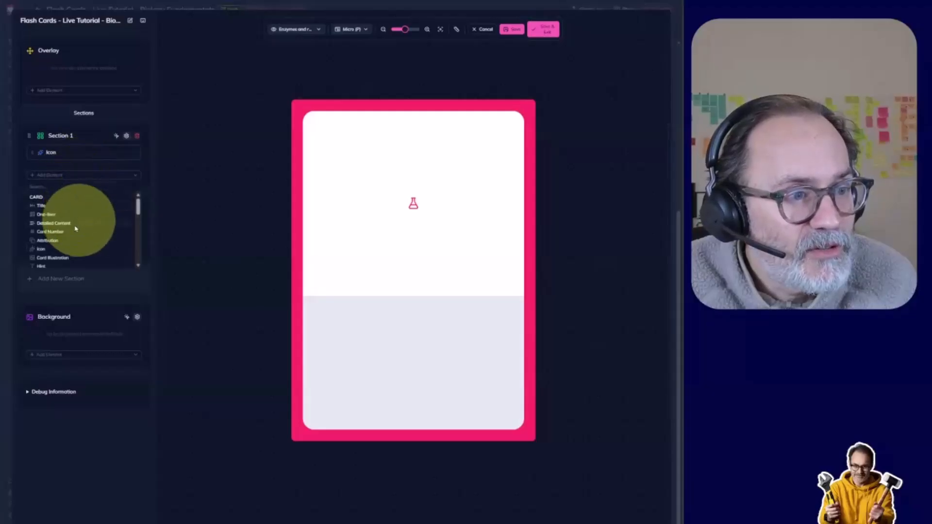
left_click(54, 223)
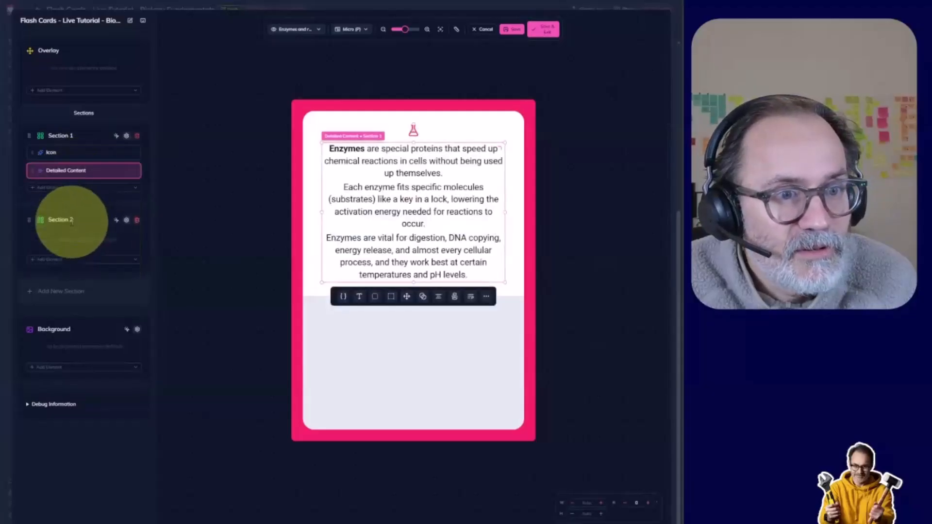
left_click(250, 219)
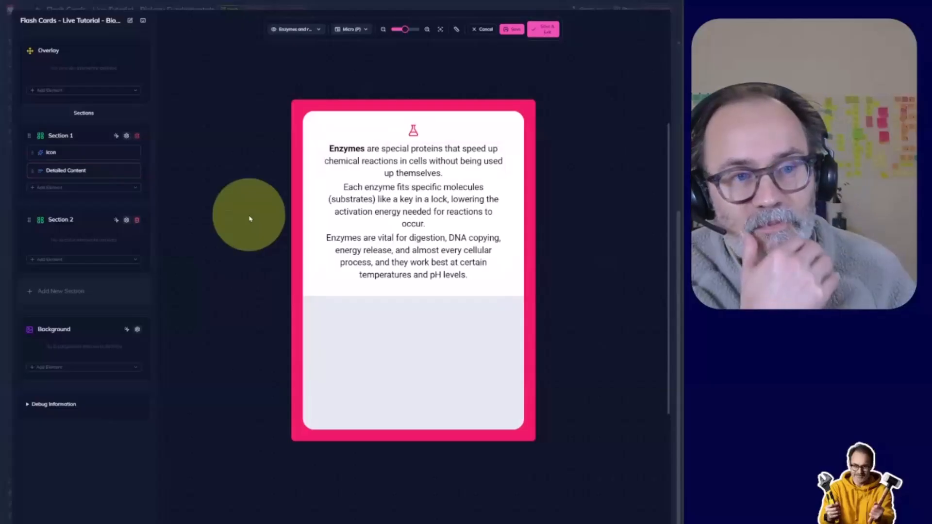
Left-align the Detailed Content text in Section 1.
left_click(461, 204)
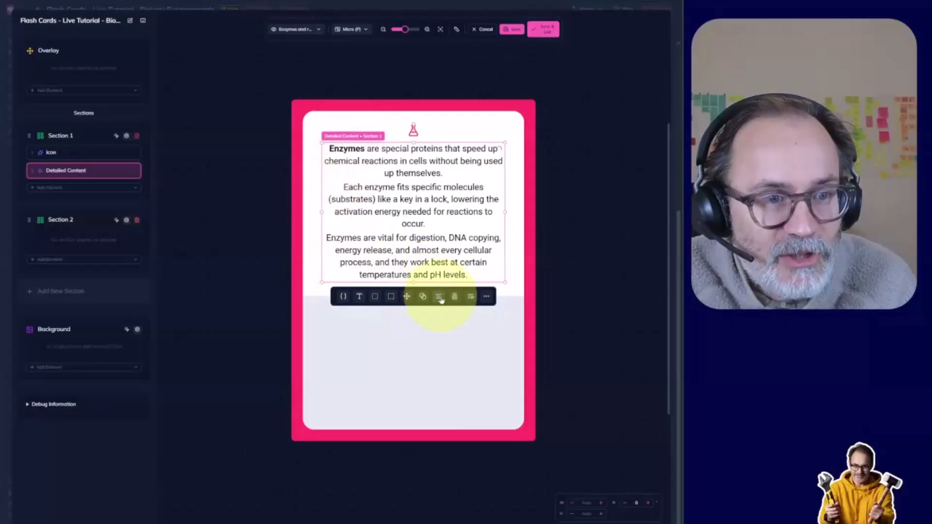
left_click(439, 298)
left_click(440, 298)
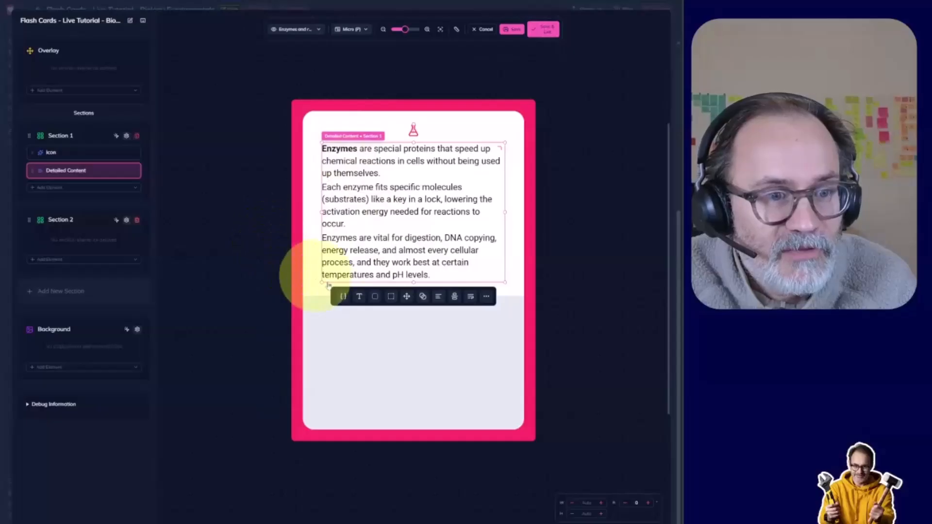
left_click(268, 266)
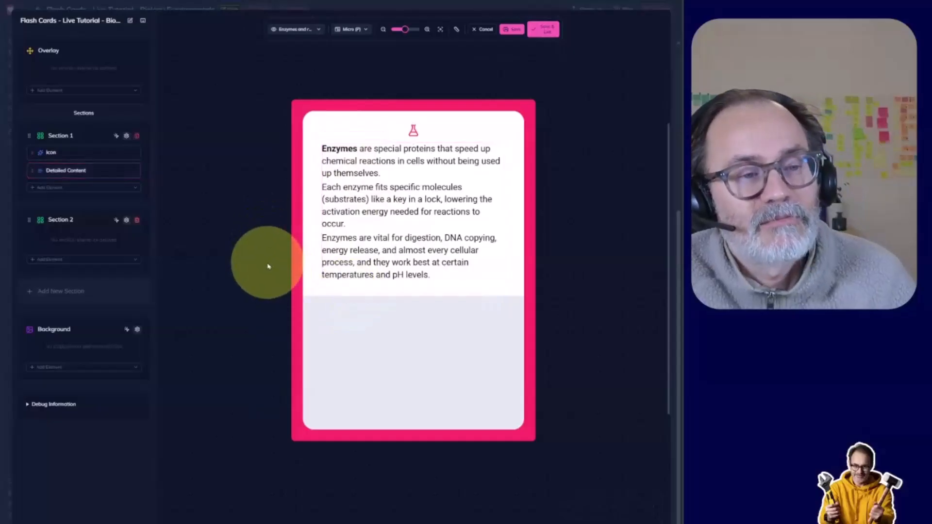
Set the body text size of the Detailed Content element in Section 1 to 2.2.
left_click(410, 241)
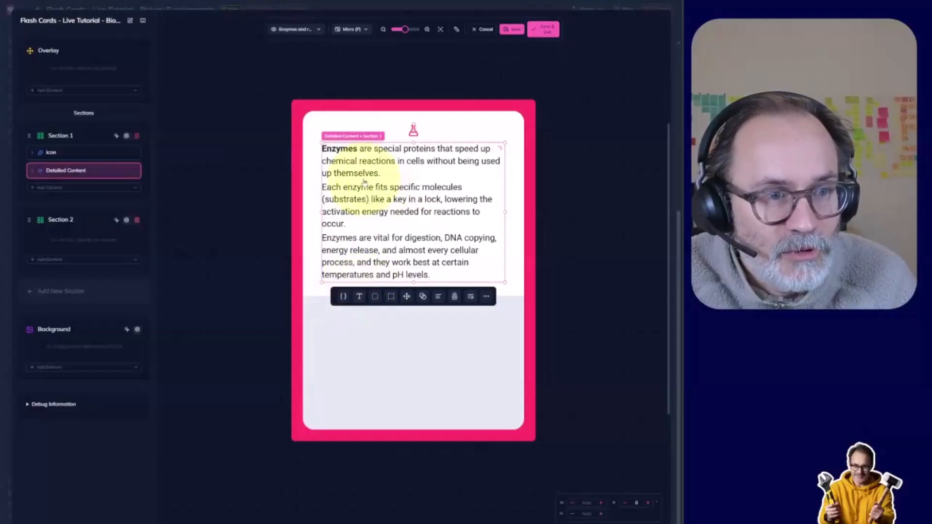
left_click(360, 297)
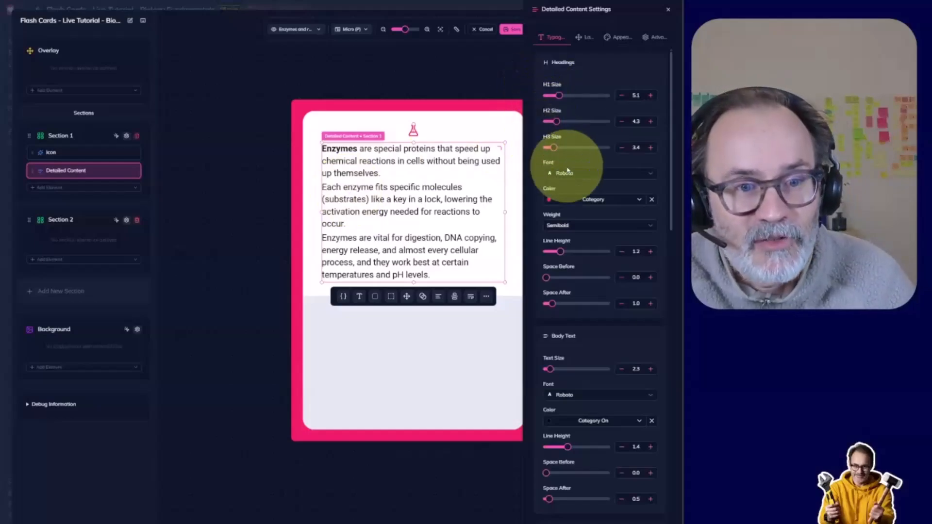
scroll(563, 233, "down", 5)
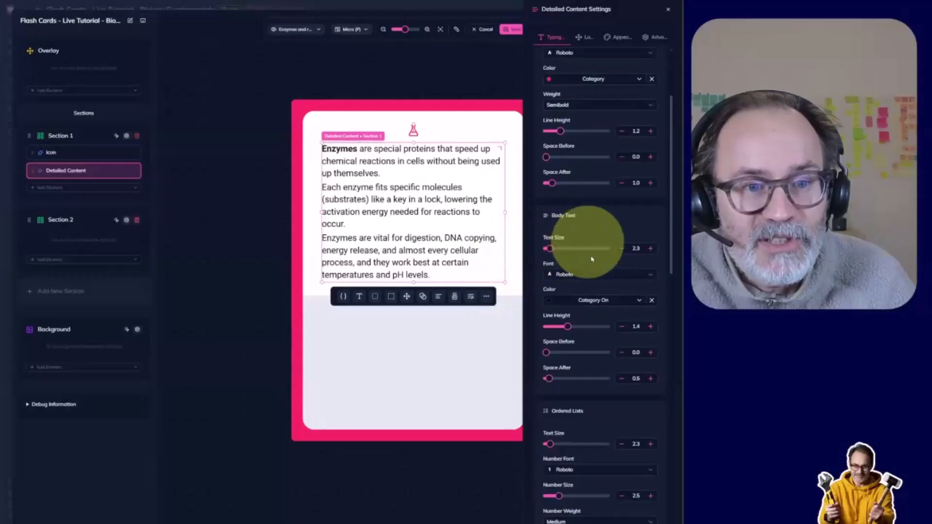
left_click_drag(554, 252, 607, 253)
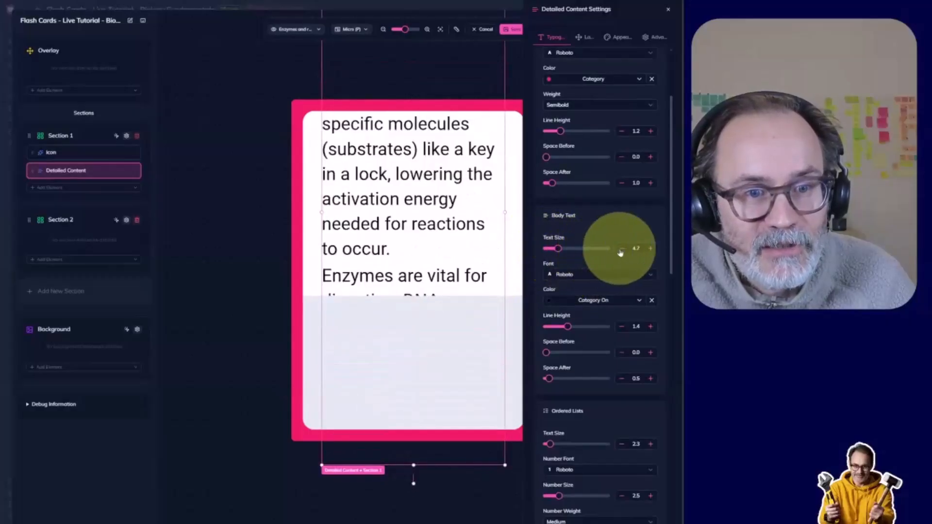
left_click(621, 251)
left_click(621, 251)
left_click(621, 251)
left_click(621, 251)
left_click(621, 251)
left_click(621, 251)
left_click(621, 252)
left_click(621, 251)
left_click(621, 251)
left_click(621, 251)
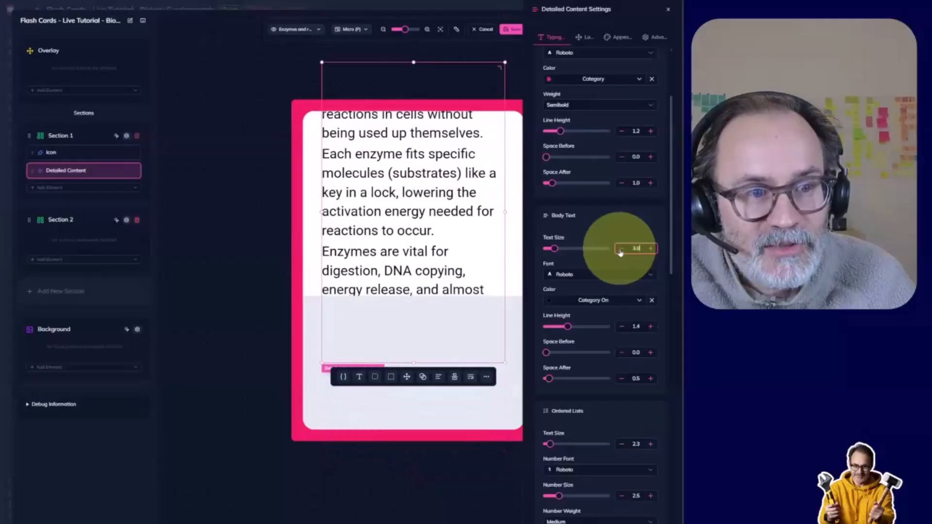
left_click(621, 251)
left_click(621, 251)
left_click(621, 251)
left_click(621, 251)
left_click(621, 251)
left_click(621, 251)
left_click(621, 251)
left_click(621, 251)
left_click(621, 251)
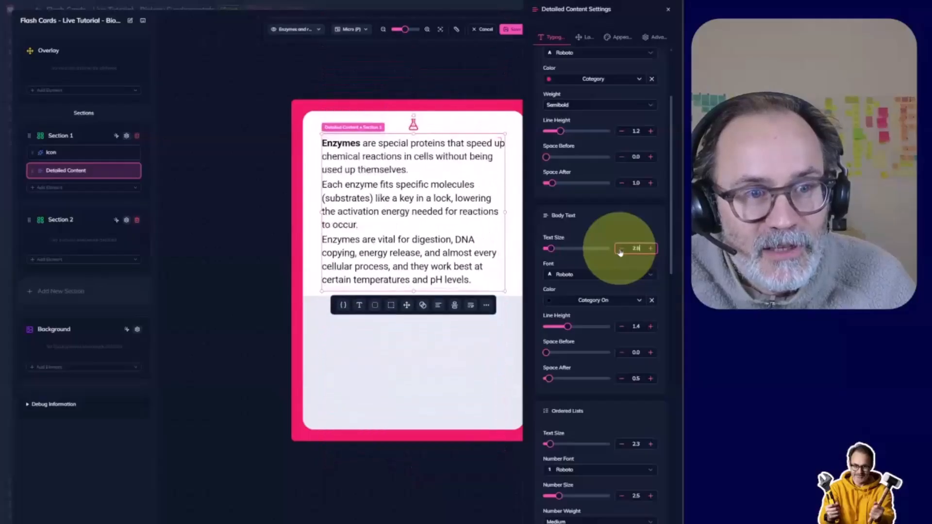
left_click(621, 251)
left_click(621, 251)
left_click(621, 251)
left_click(621, 251)
Change the body text font of the Detailed Content element to Nunito.
left_click(555, 276)
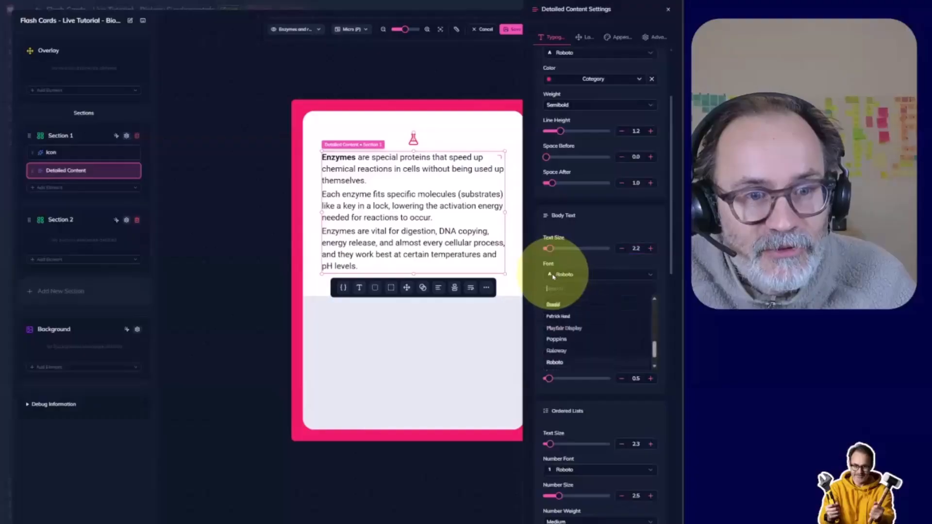
scroll(567, 328, "down", 1)
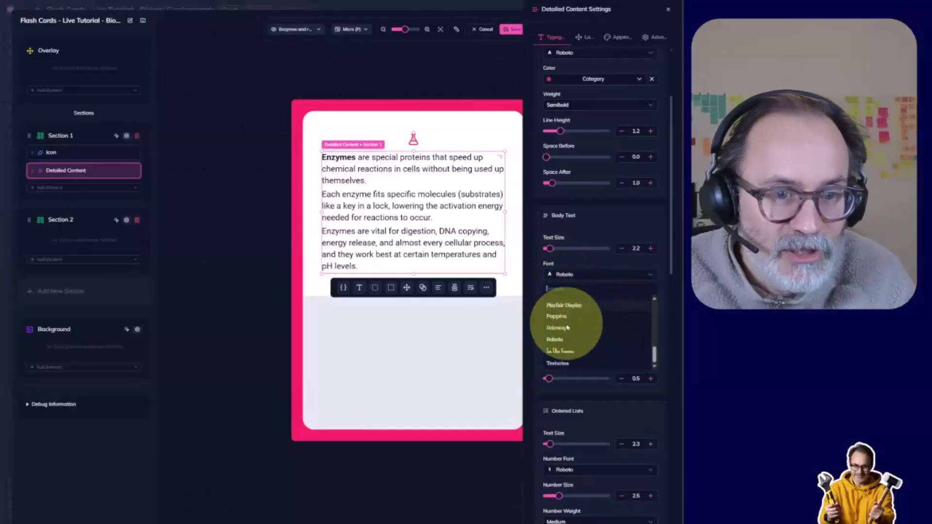
scroll(565, 326, "up", 4)
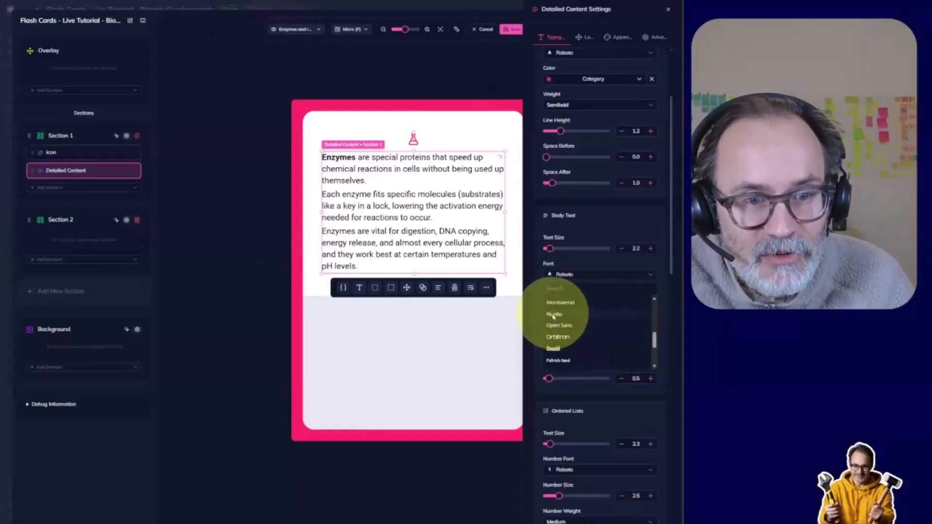
left_click(554, 315)
left_click(262, 264)
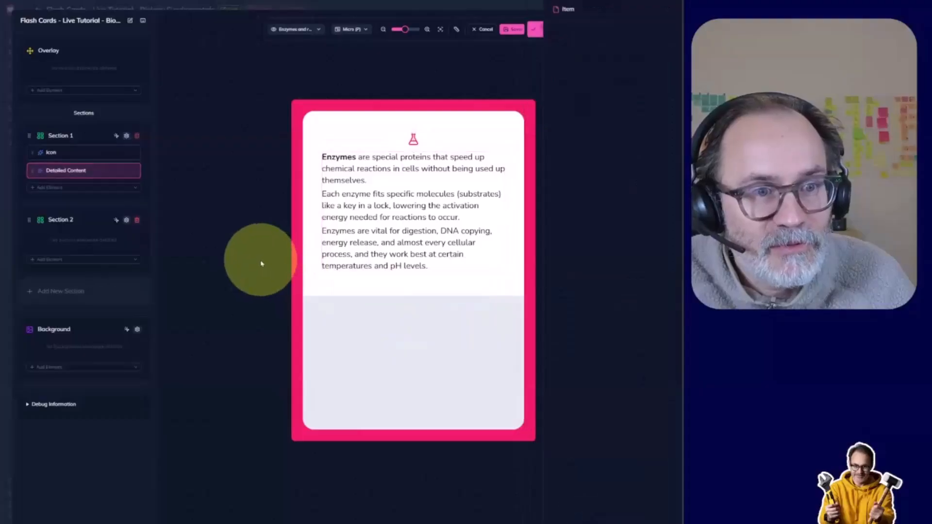
left_click(427, 256)
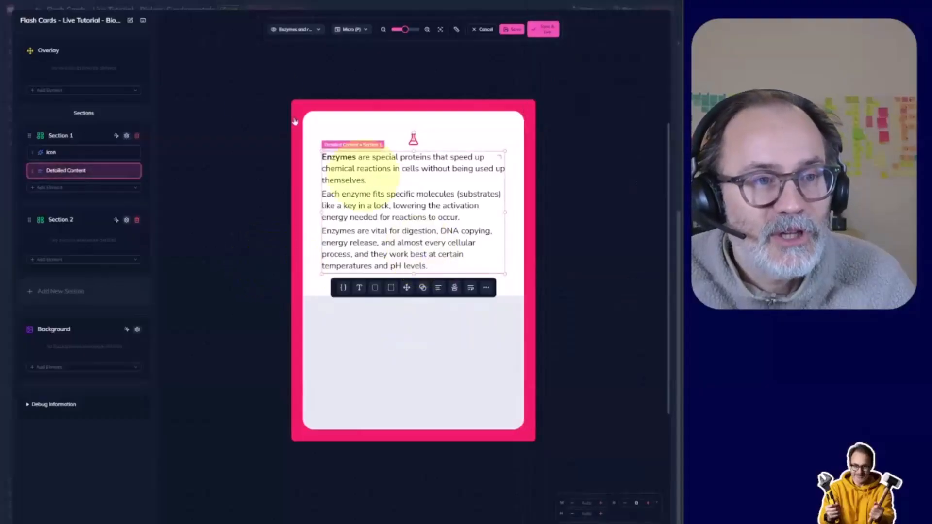
Change the vertical alignment of Section 1 so that its icon and text start at the top.
left_click(378, 119)
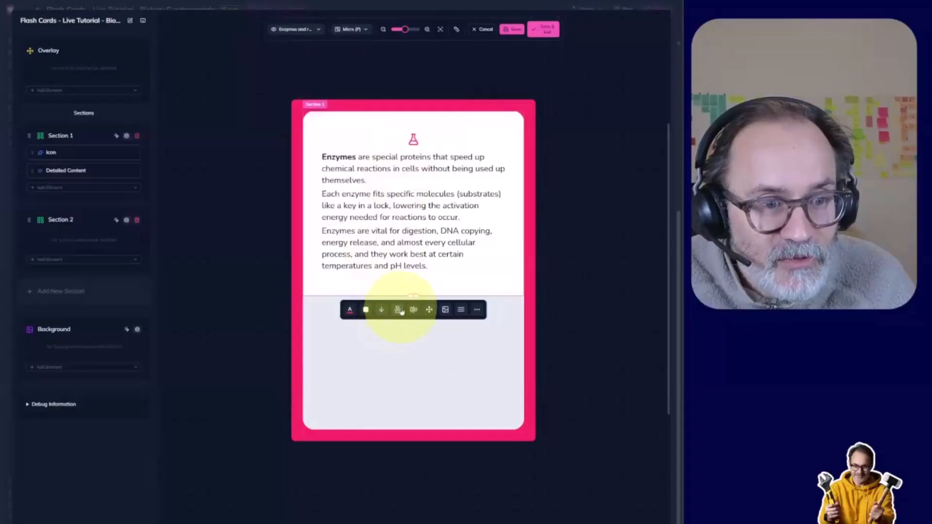
left_click(399, 316)
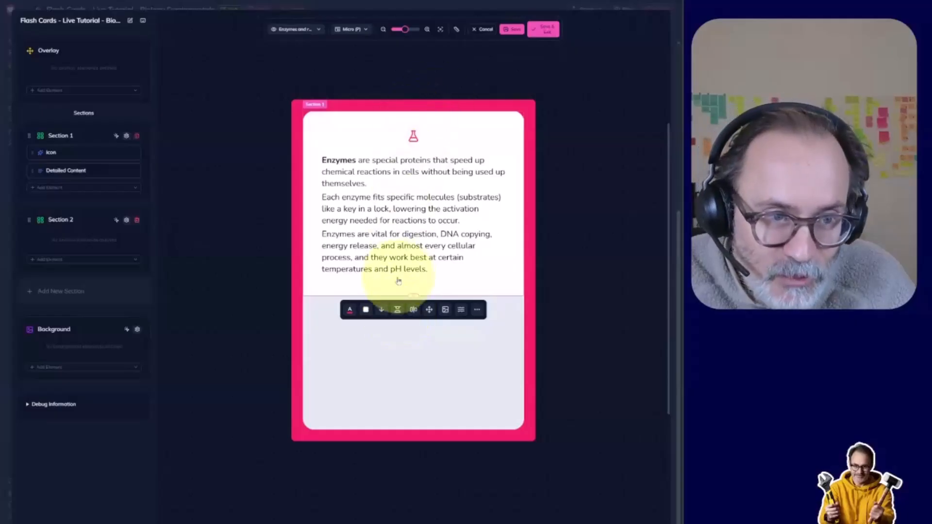
left_click(399, 311)
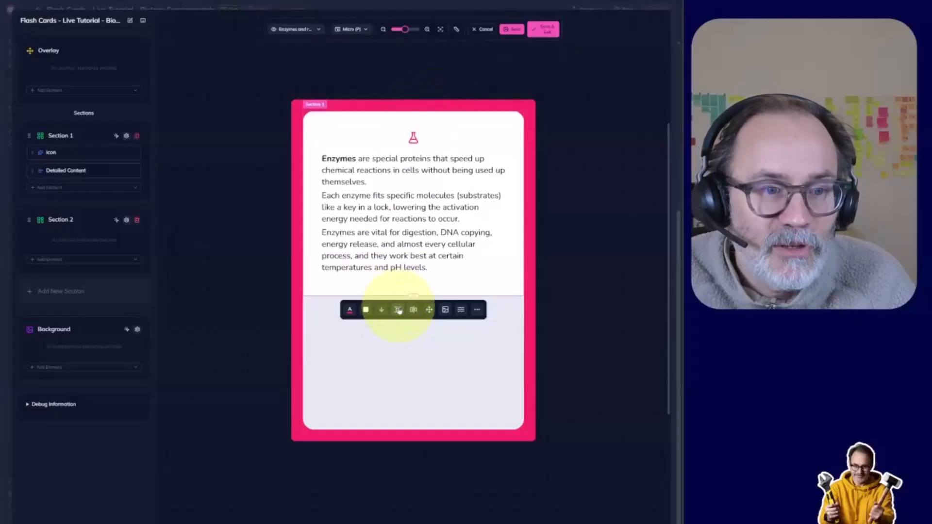
left_click(399, 310)
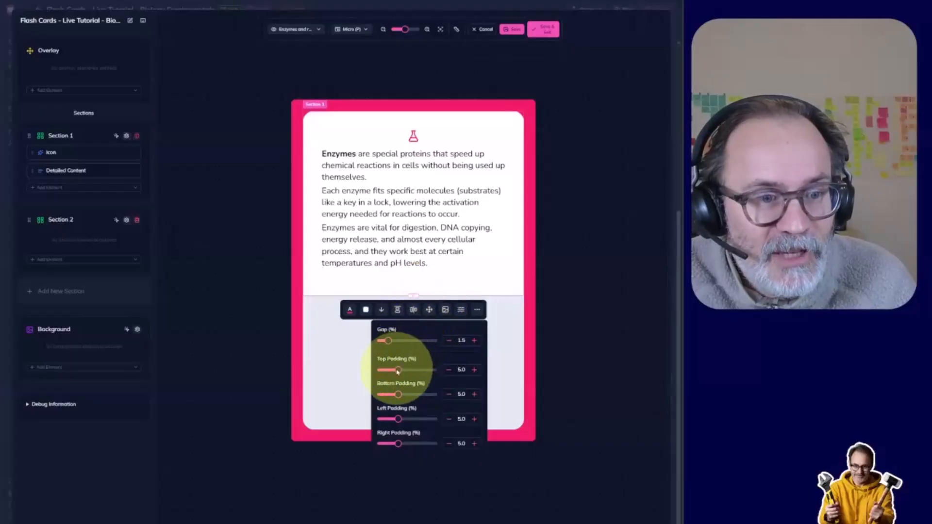
Set the top padding of Section 1 to 2.5%.
left_click_drag(397, 373, 380, 374)
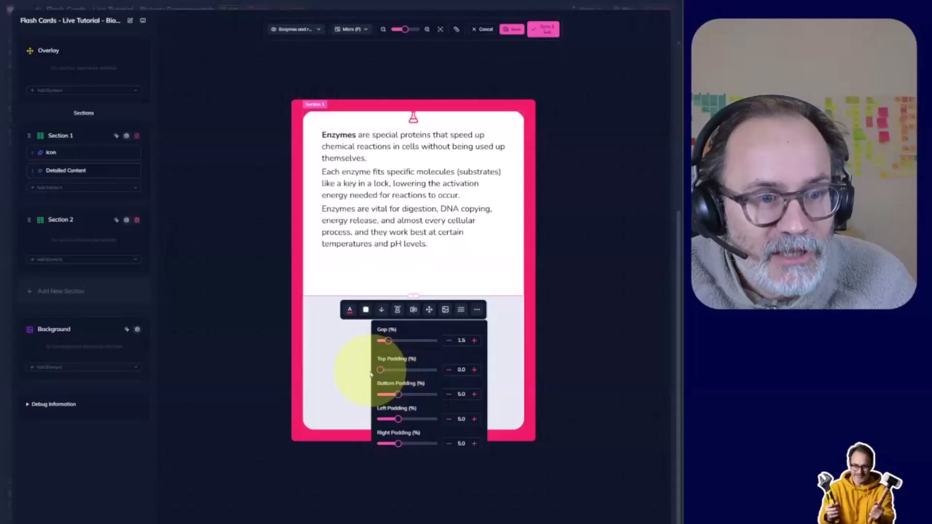
left_click(475, 371)
left_click(476, 371)
left_click(475, 372)
left_click(475, 371)
left_click(475, 372)
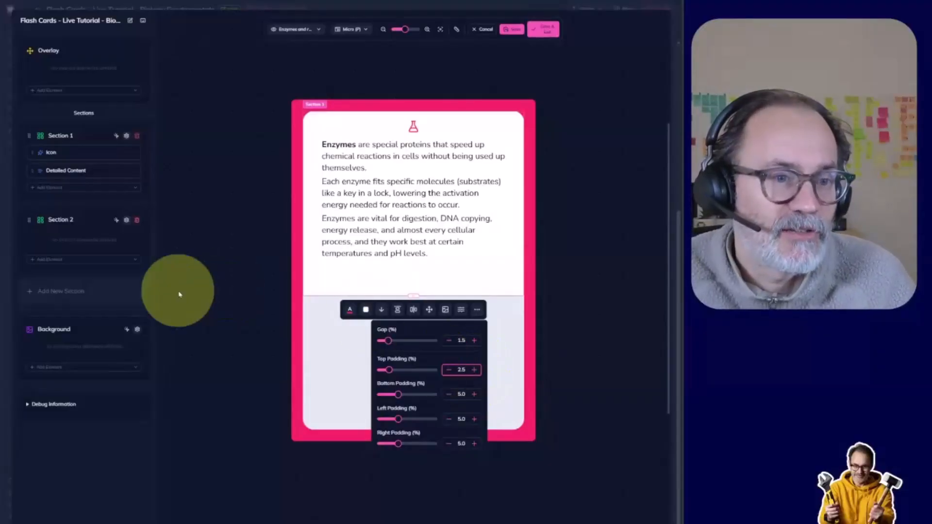
left_click(214, 279)
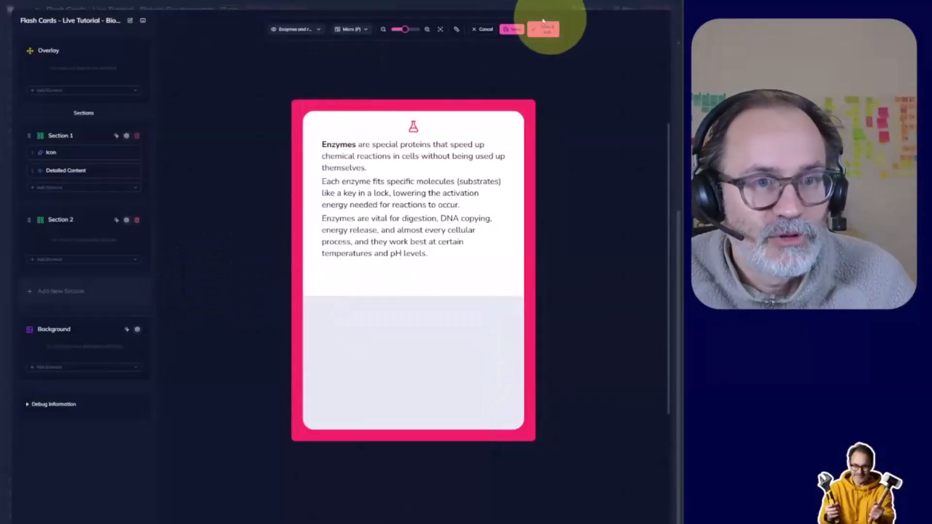
Save the back template and exit the template editor to the deck.
left_click(512, 30)
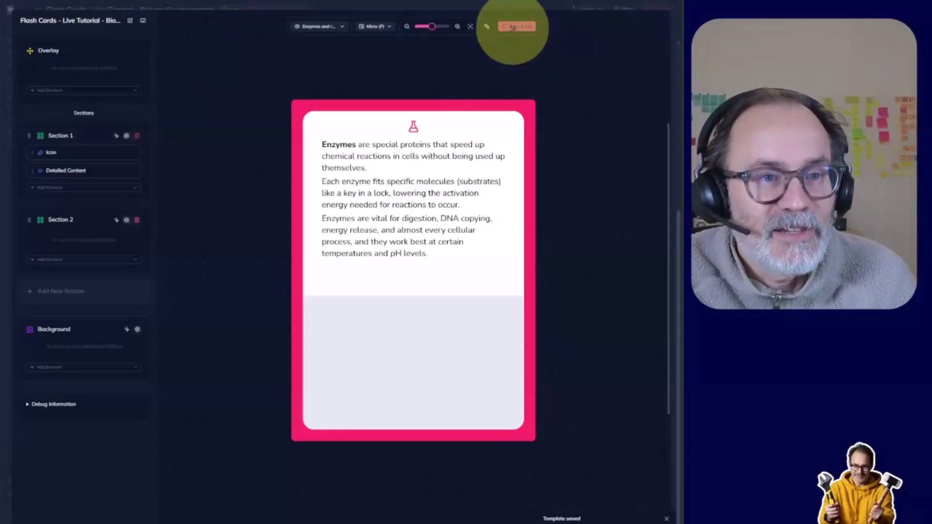
left_click(514, 29)
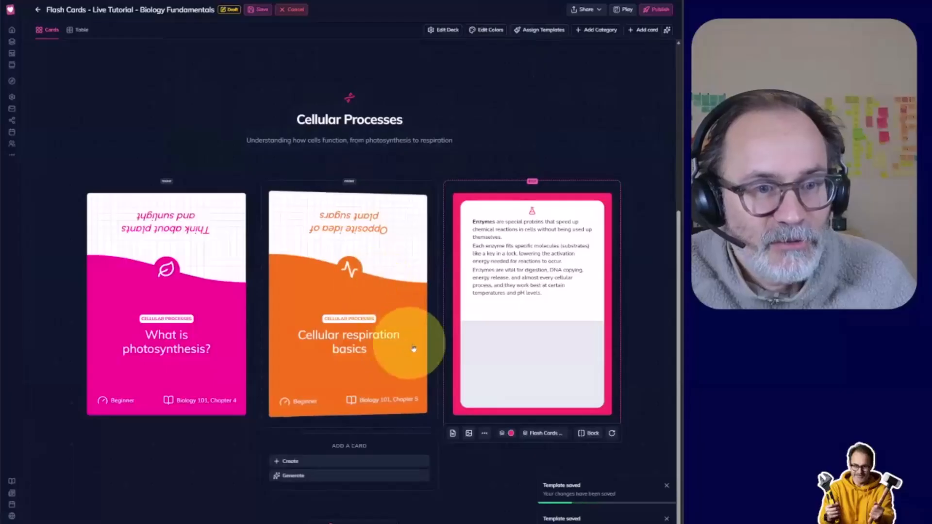
Flip the cellular respiration and photosynthesis cards to check the back template on them.
left_click(364, 315)
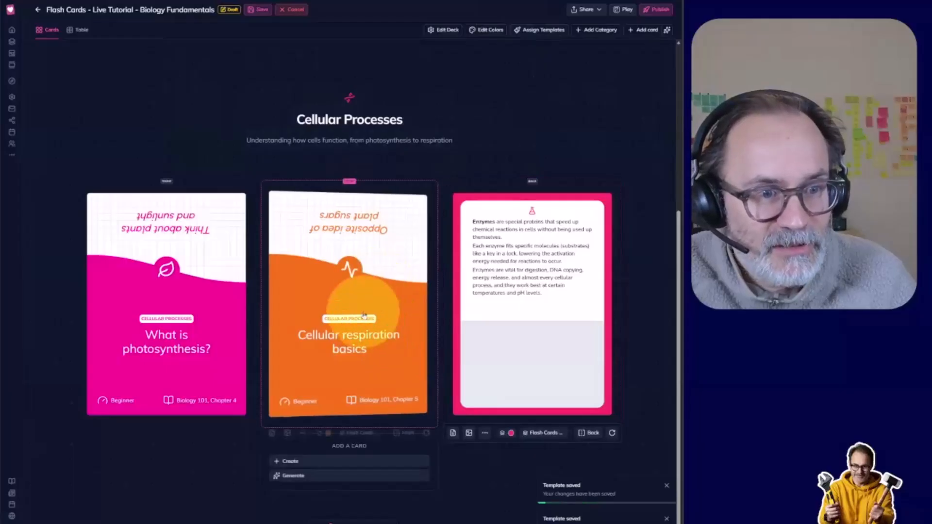
left_click(194, 307)
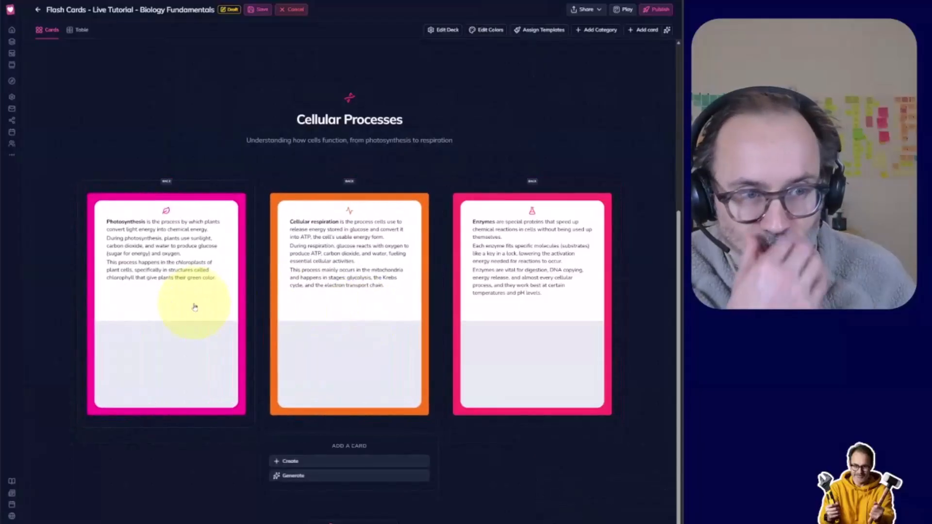
left_click(583, 252)
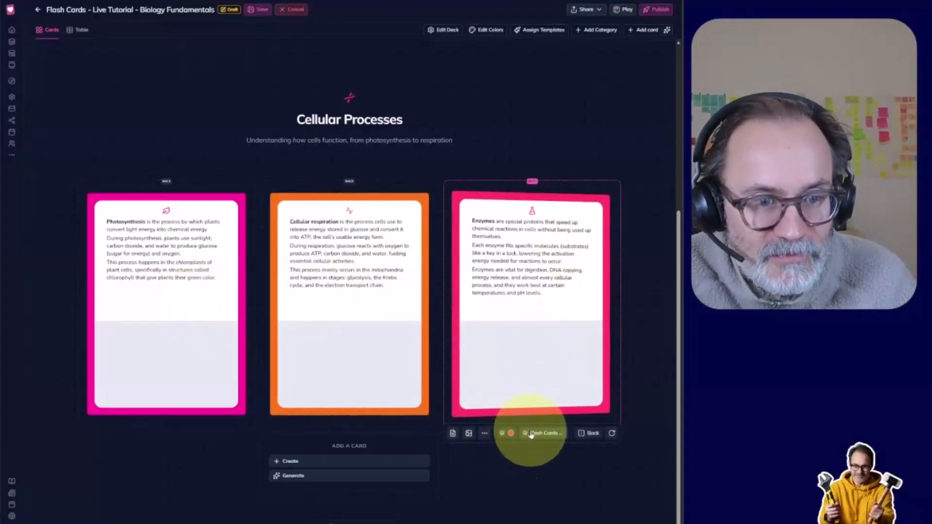
Reopen the deck back template for editing and move the boundary between the two sections slightly up.
left_click(529, 430)
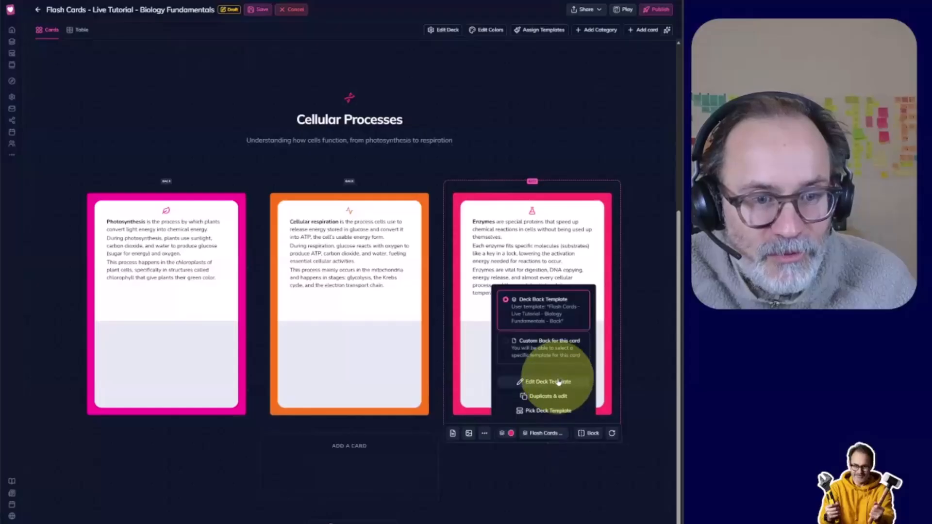
left_click(557, 381)
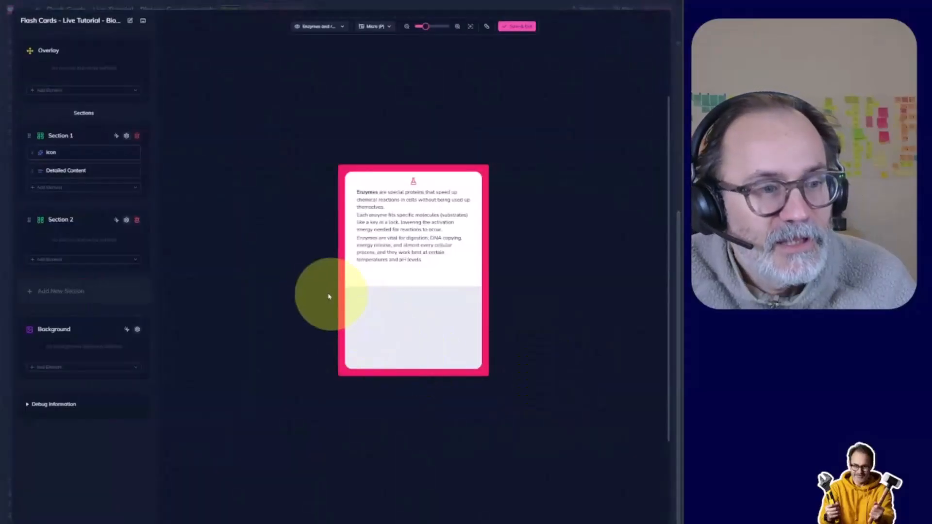
left_click(355, 312)
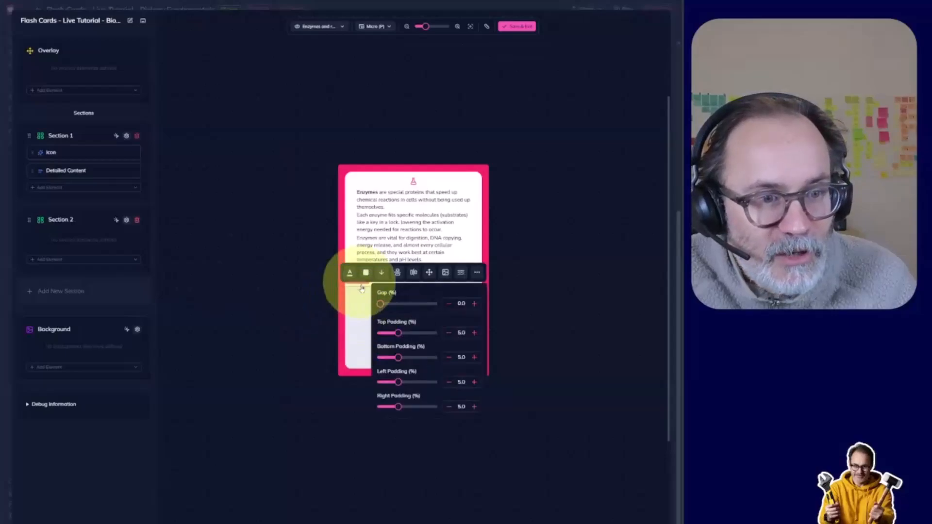
left_click(285, 288)
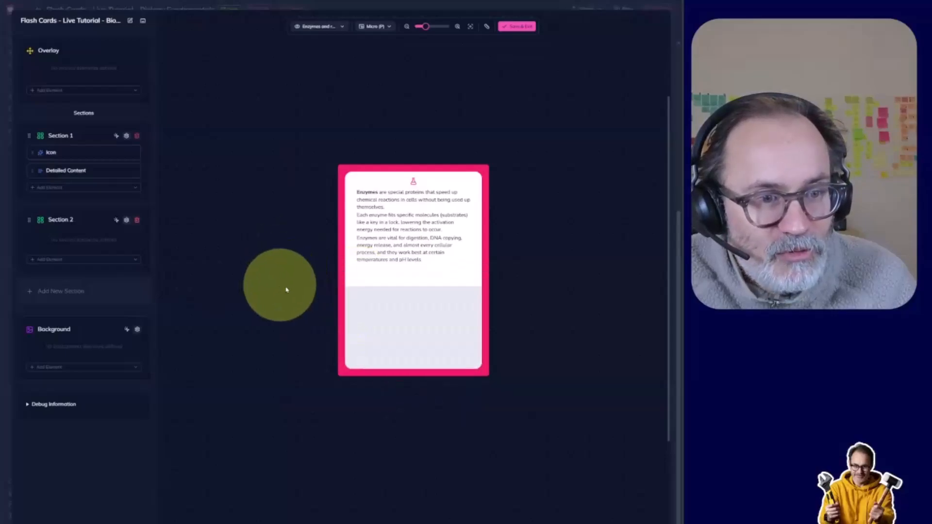
left_click(381, 335)
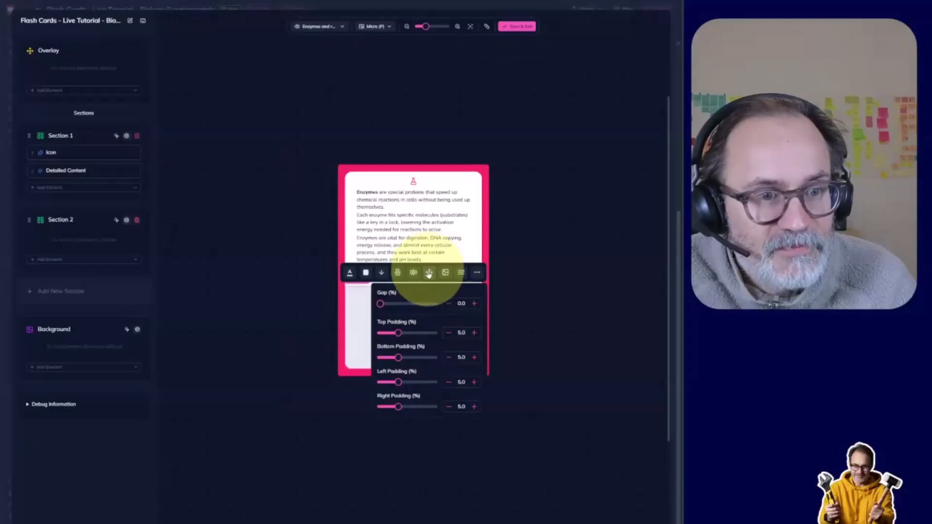
left_click(428, 274)
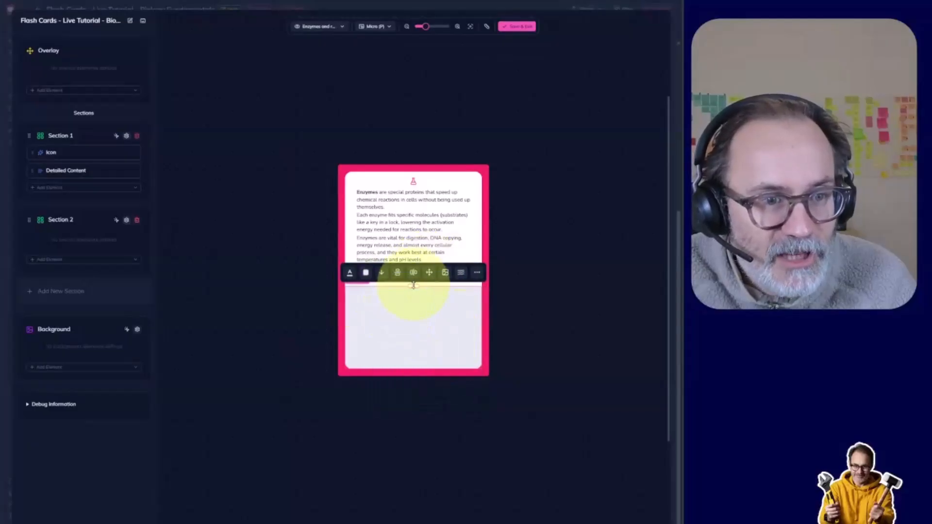
mouse_move(413, 286)
left_mouse_down()
mouse_move(414, 301)
mouse_move(411, 285)
left_mouse_up()
left_click(233, 308)
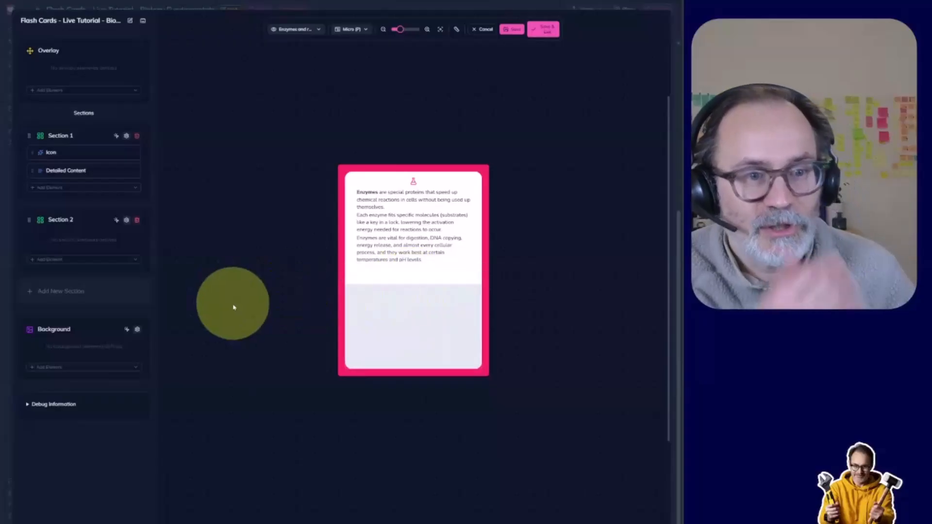
Add the card's Key Points element to Section 2.
left_click(113, 260)
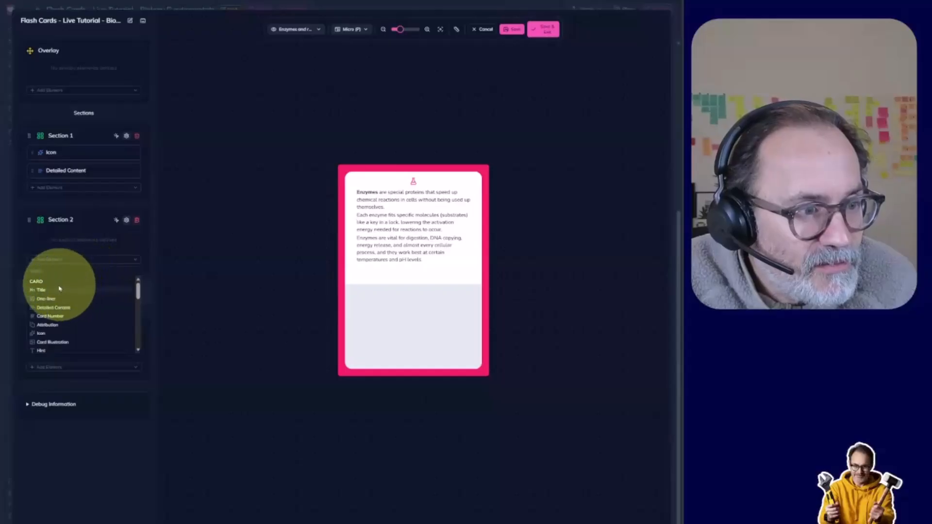
scroll(58, 315, "down", 2)
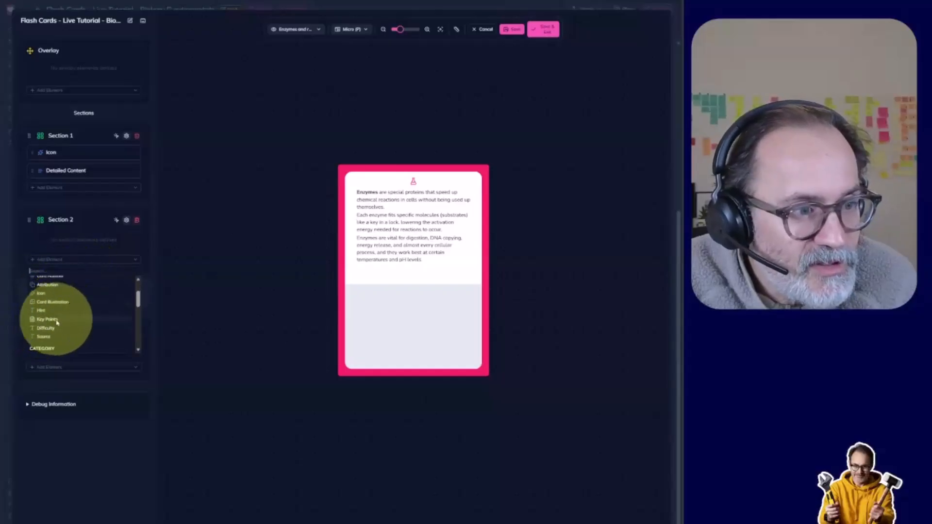
left_click(58, 321)
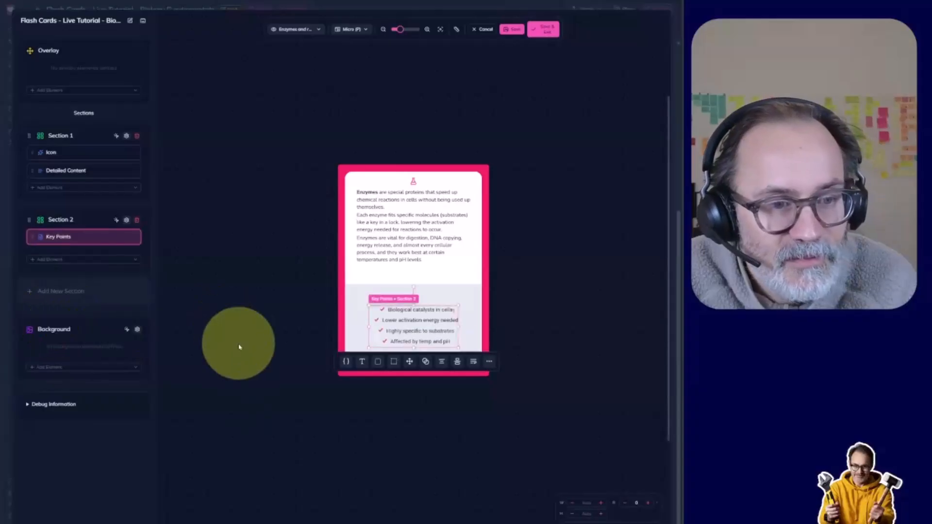
left_click(238, 347)
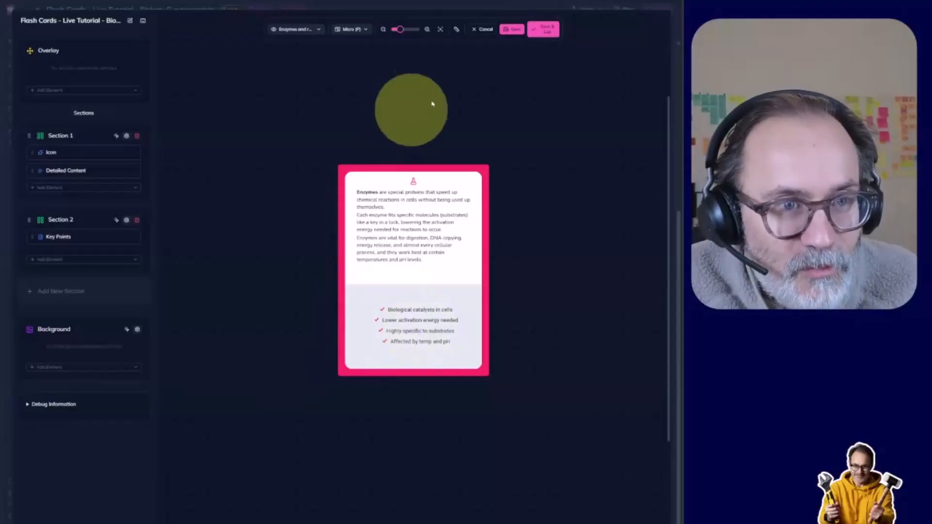
left_click(427, 31)
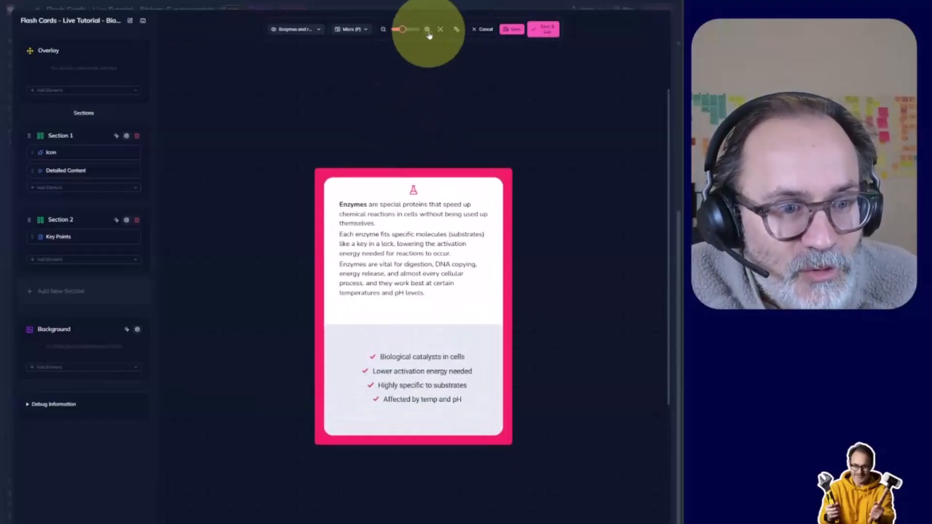
Widen the Key Points element in Section 2 to about 68.3%, matching the width of the detailed content above.
scroll(427, 292, "down", 2)
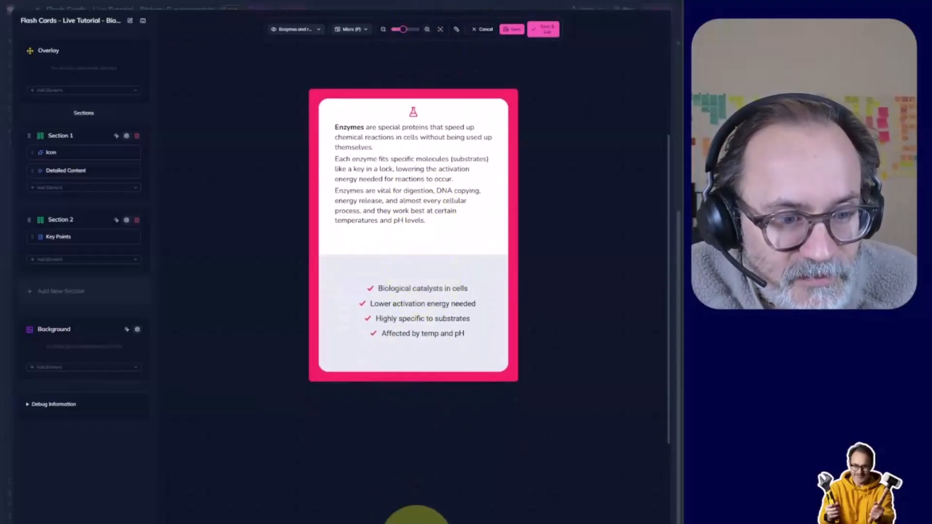
scroll(415, 514, "right", 4)
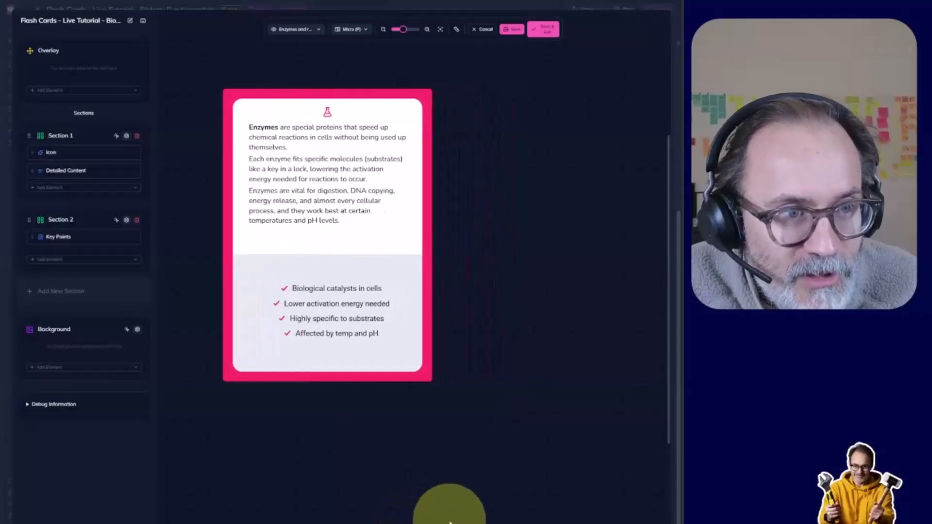
left_click(332, 324)
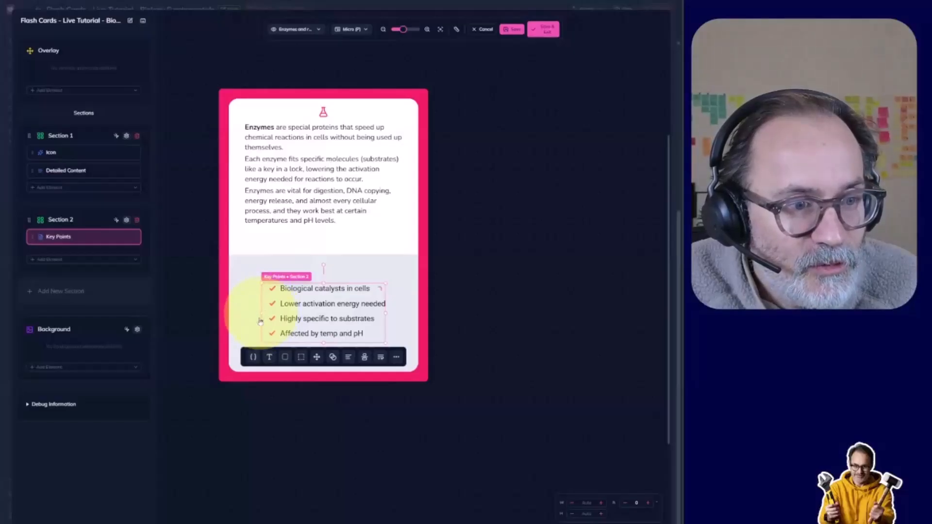
left_click_drag(262, 312, 229, 303)
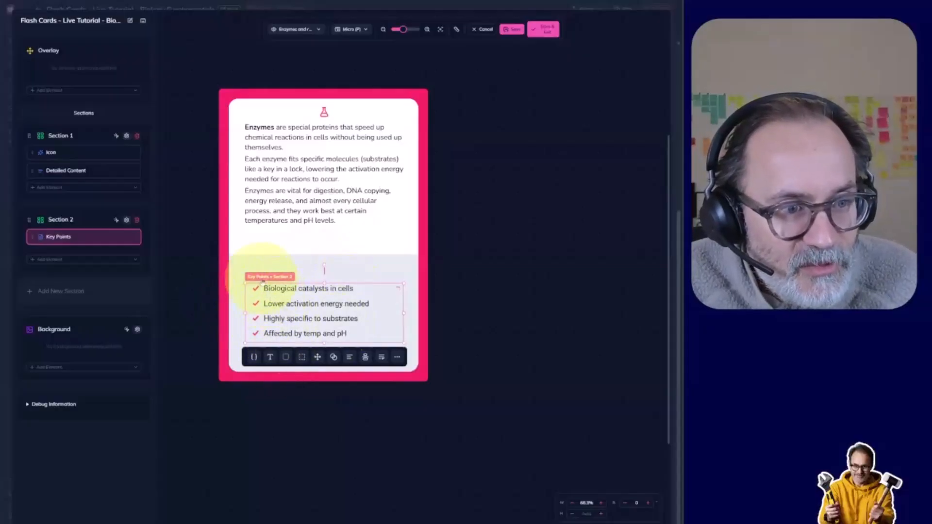
Open the typography settings of the Key Points element at the unordered list options.
left_click(269, 362)
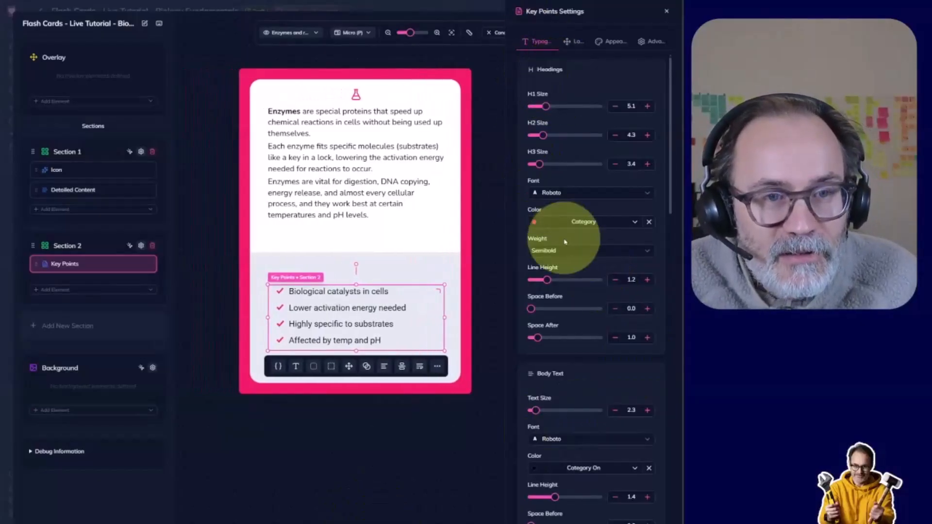
scroll(580, 245, "down", 1)
scroll(582, 233, "down", 6)
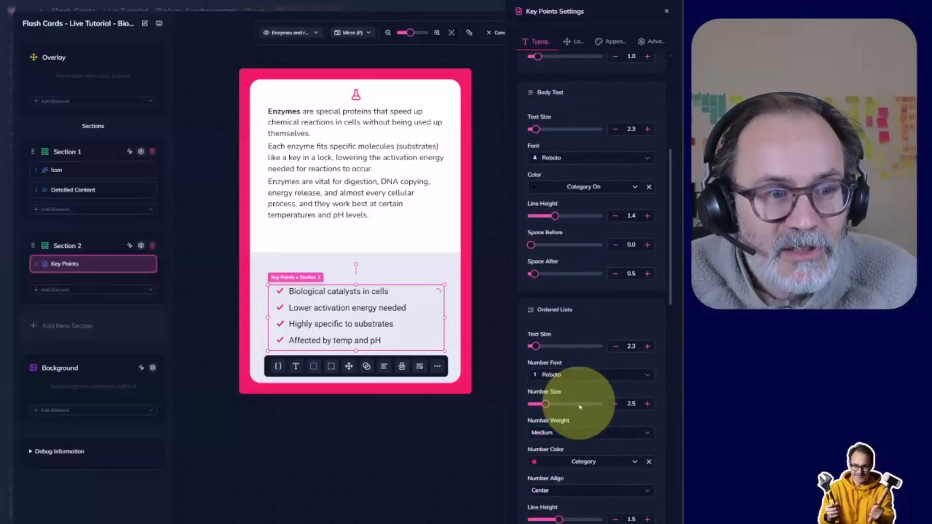
scroll(582, 403, "down", 2)
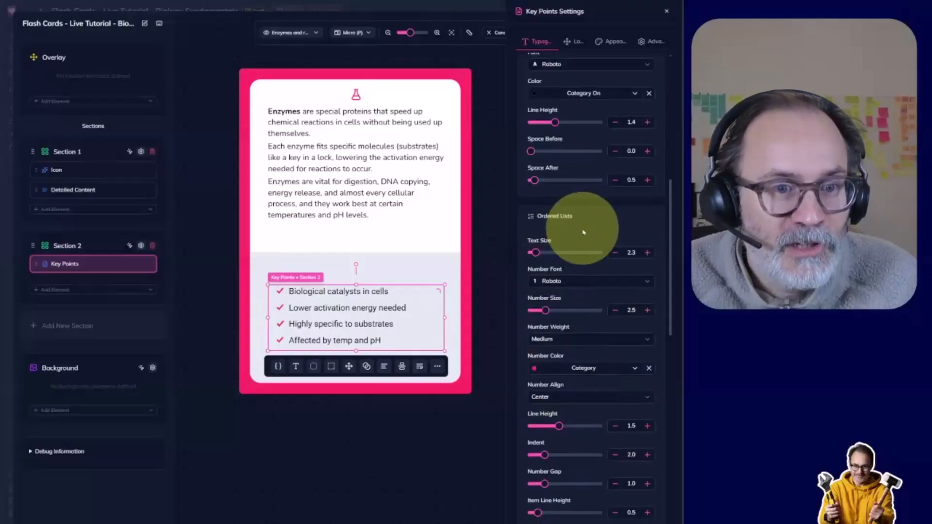
scroll(584, 234, "down", 3)
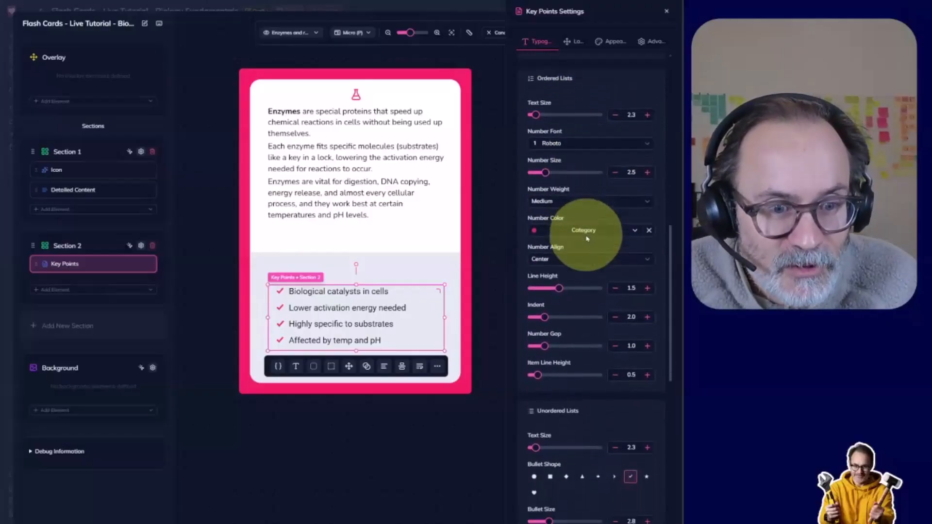
scroll(587, 237, "down", 5)
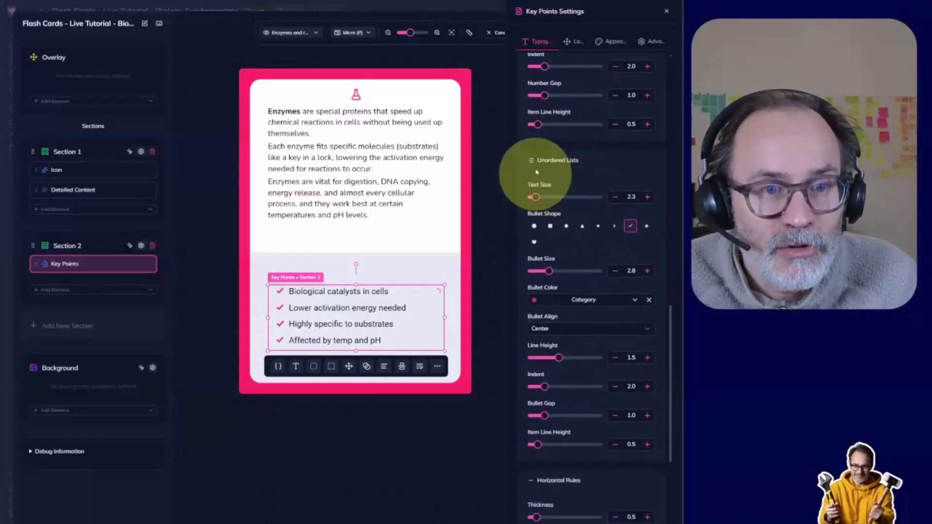
scroll(584, 246, "down", 1)
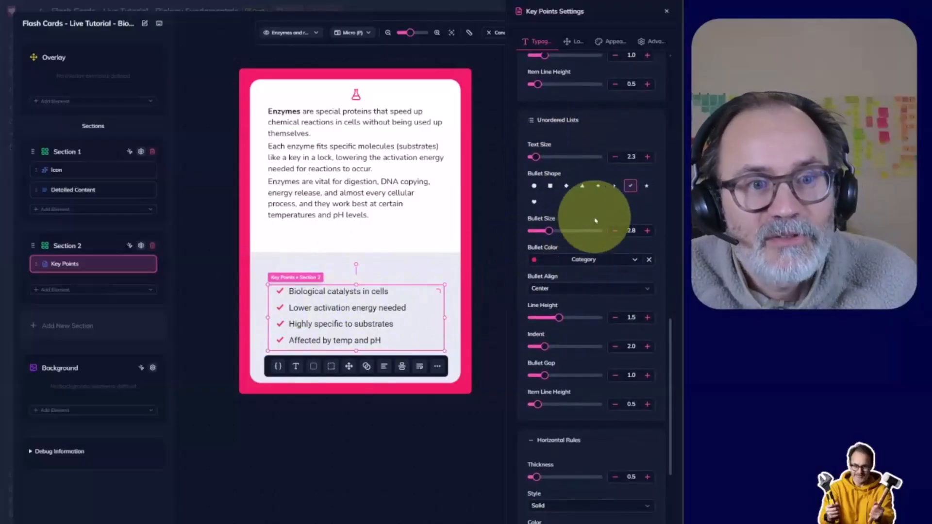
Try square and heart bullets at size 1.6 on the key points list, ending on the checkmark shape.
left_click(551, 187)
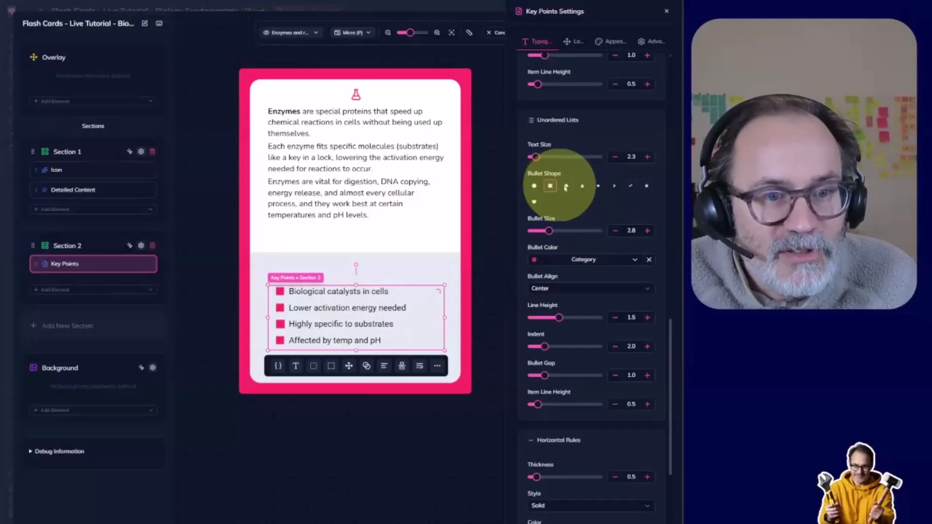
left_click(536, 202)
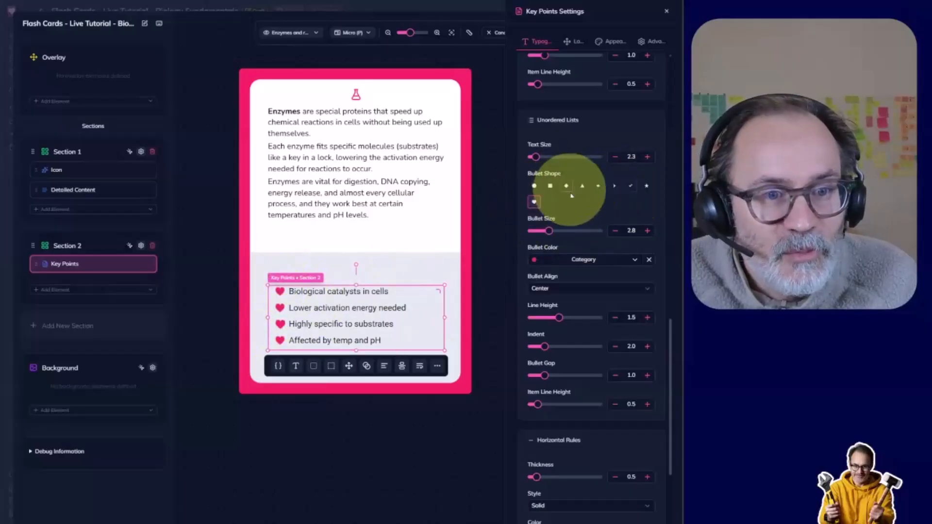
mouse_move(552, 233)
left_mouse_down()
mouse_move(568, 232)
mouse_move(545, 231)
left_mouse_up()
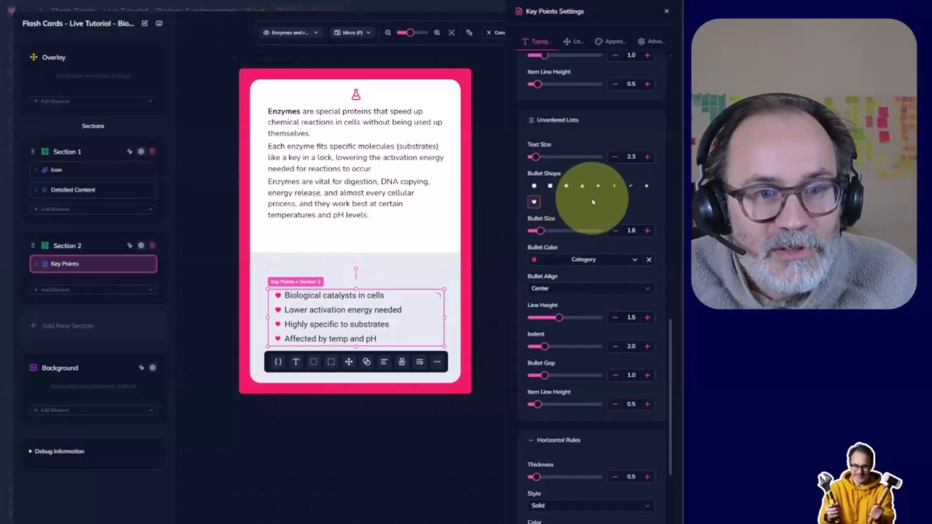
left_click(632, 186)
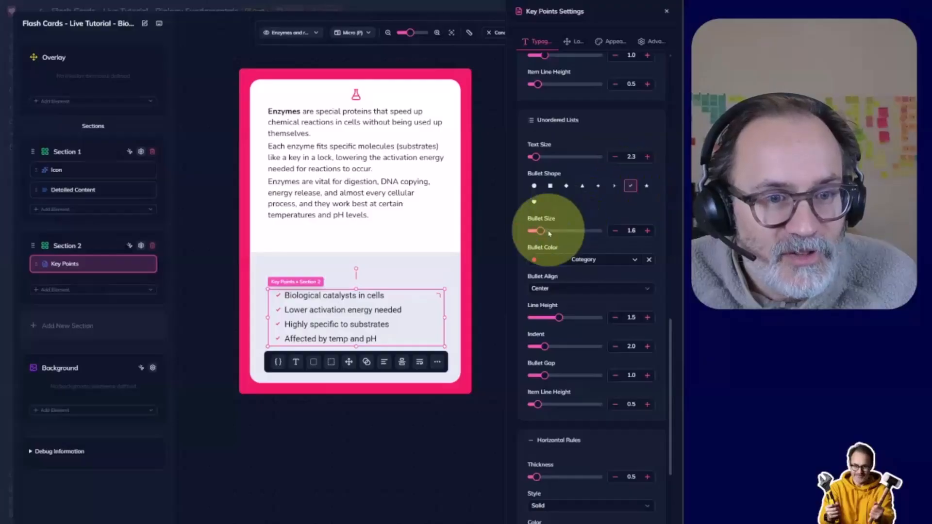
Set the size of the key points' checkmark bullets to 2.3.
left_click(647, 232)
left_click(648, 231)
left_click(648, 231)
left_click(647, 231)
left_click(648, 231)
left_click(648, 231)
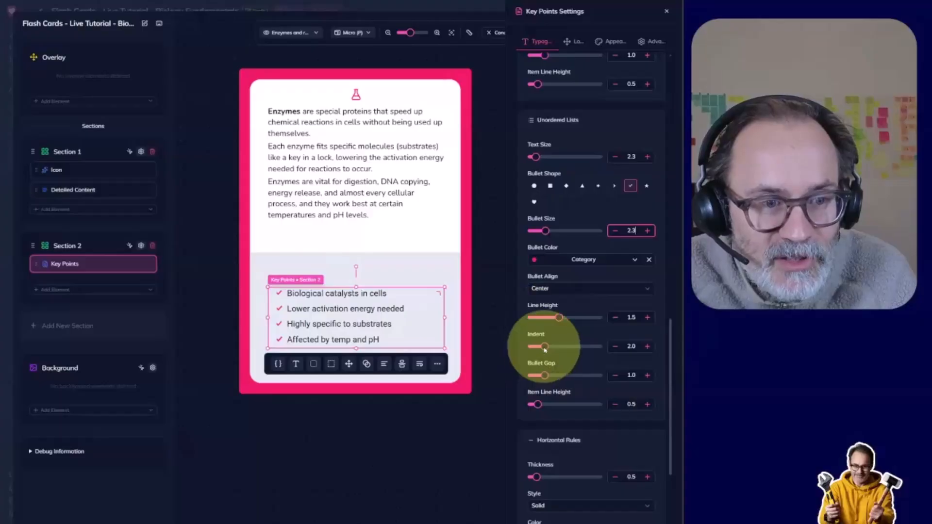
Set the unordered list's indent to 0.0, the bullet gap to 0.5 and the bullet size to 1.8.
left_click_drag(544, 348, 483, 368)
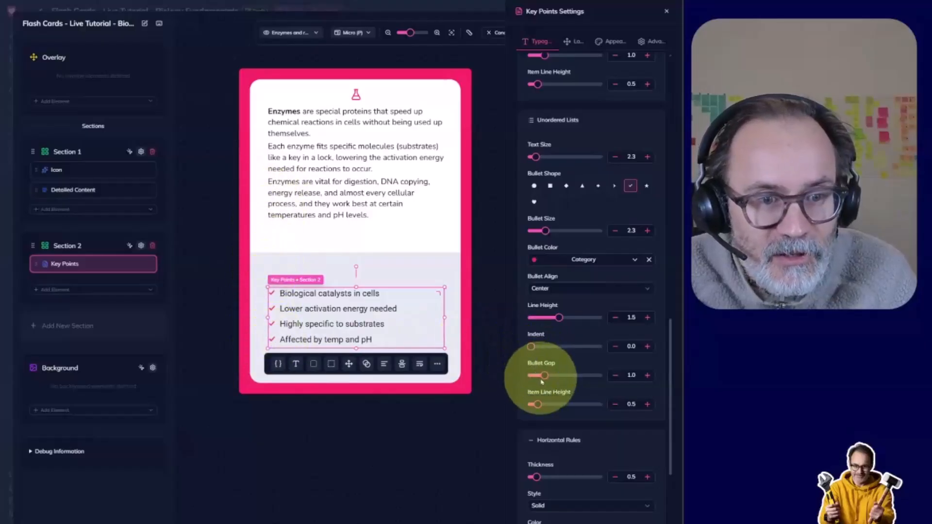
mouse_move(545, 376)
left_mouse_down()
mouse_move(570, 377)
mouse_move(544, 385)
left_mouse_up()
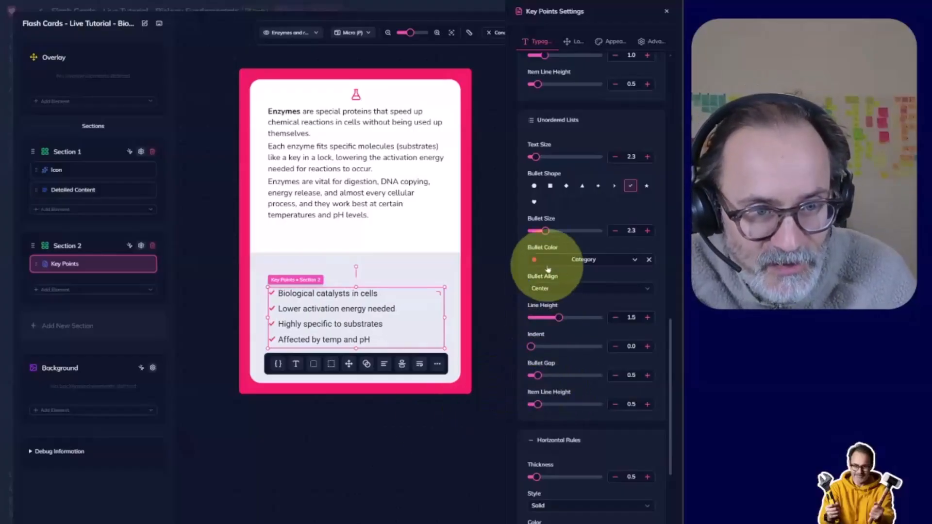
left_click(615, 231)
left_click(615, 232)
left_click(615, 232)
left_click(616, 231)
left_click(615, 232)
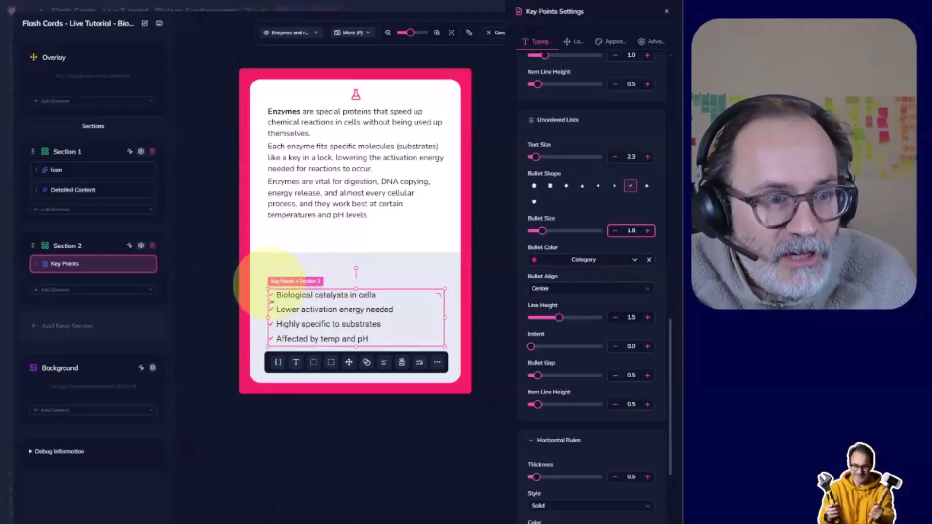
Set the vertical alignment of the key points' checkmark bullets to Baseline.
left_click(437, 33)
left_click(436, 33)
left_click(437, 33)
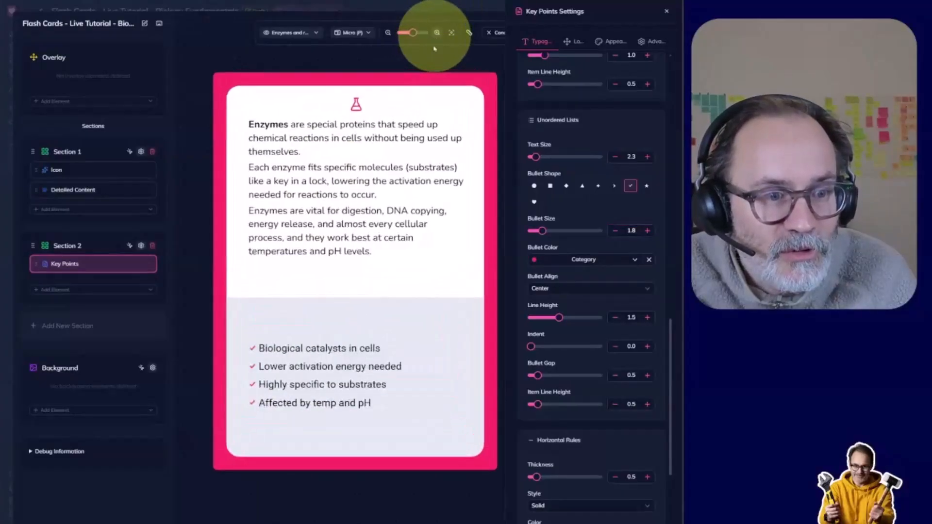
scroll(397, 237, "down", 3)
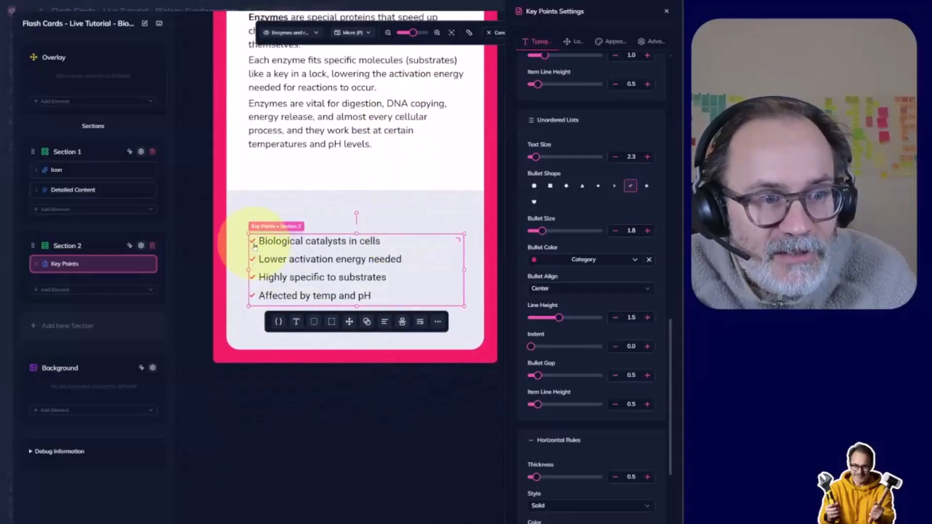
left_click(552, 289)
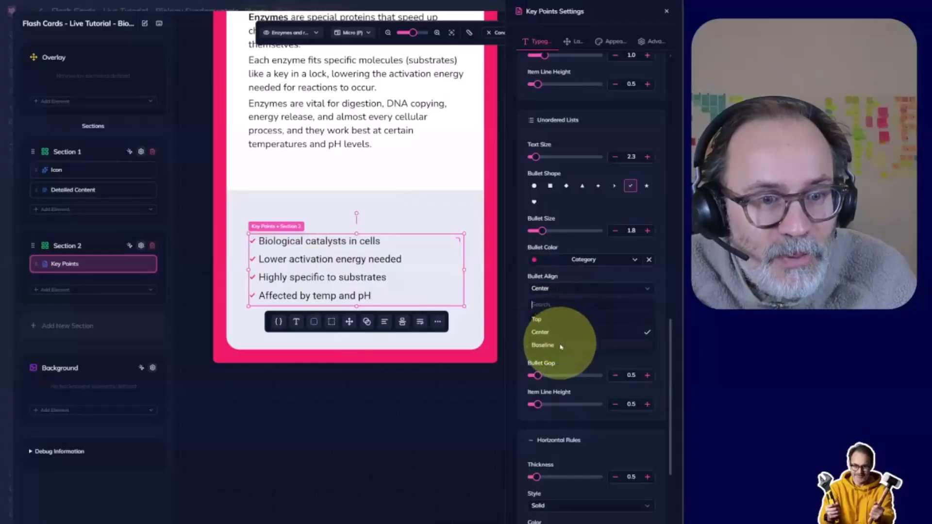
left_click(542, 345)
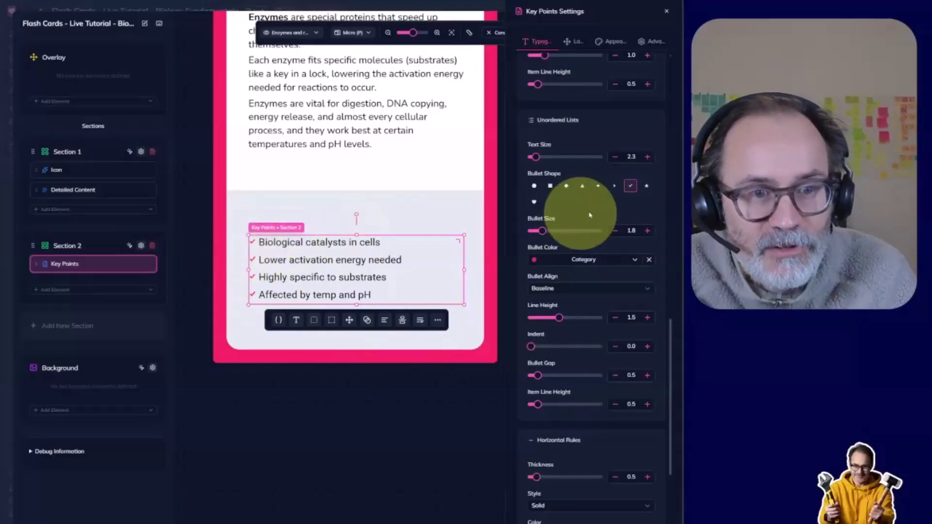
Increase the bullet size of the key points list to 2.4.
left_click(647, 231)
left_click(647, 231)
left_click(647, 231)
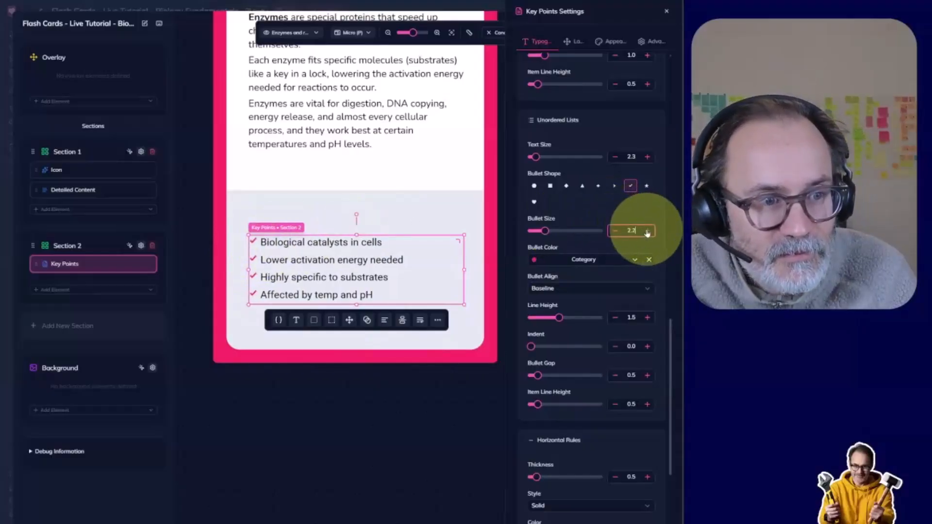
left_click(647, 232)
left_click(647, 232)
left_click(647, 231)
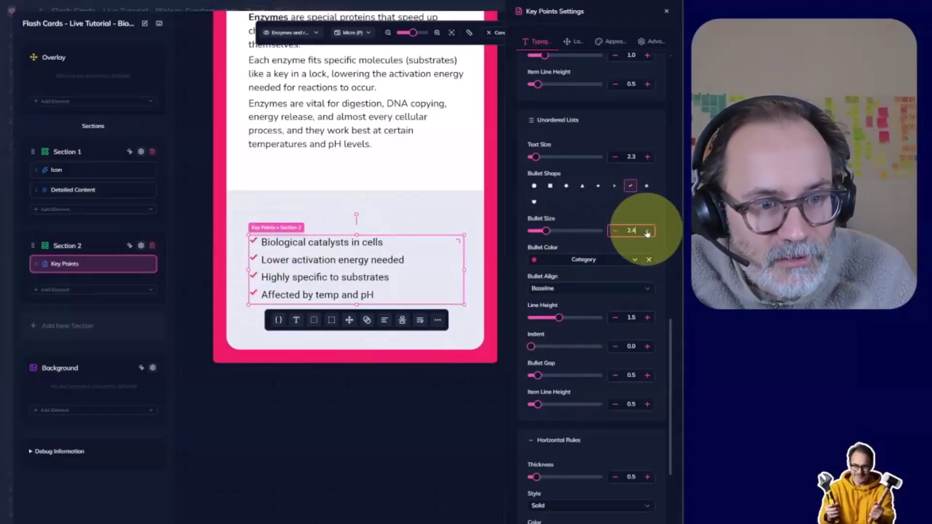
Try the Top and Center bullet alignments on the key points list, ending on Baseline.
left_click(555, 290)
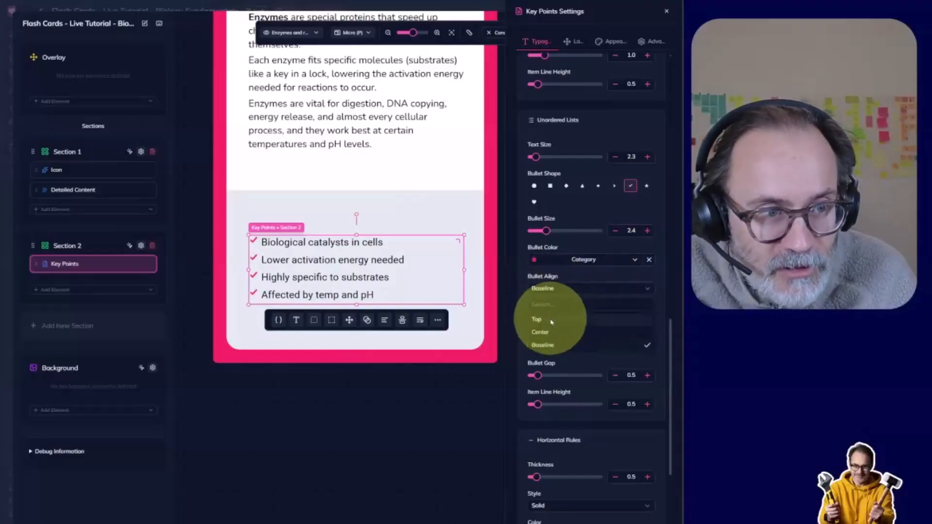
left_click(537, 319)
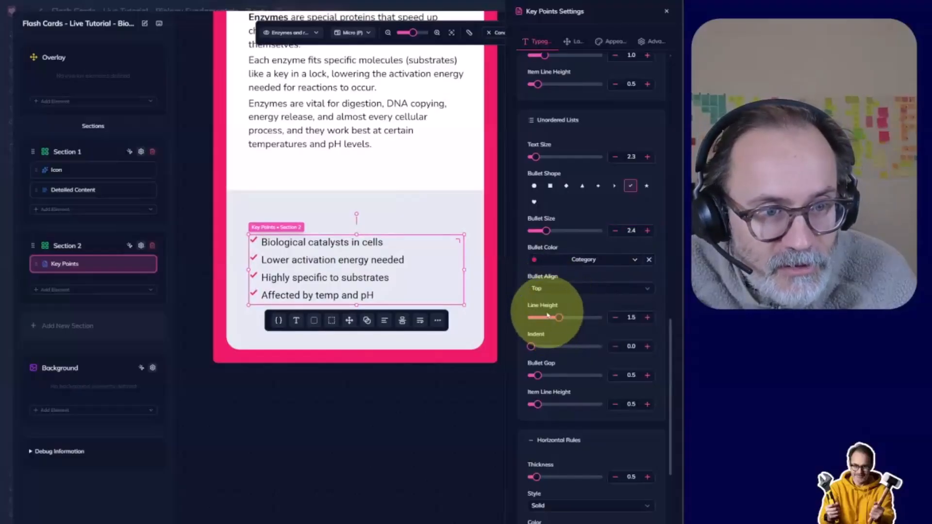
left_click(556, 290)
left_click(540, 332)
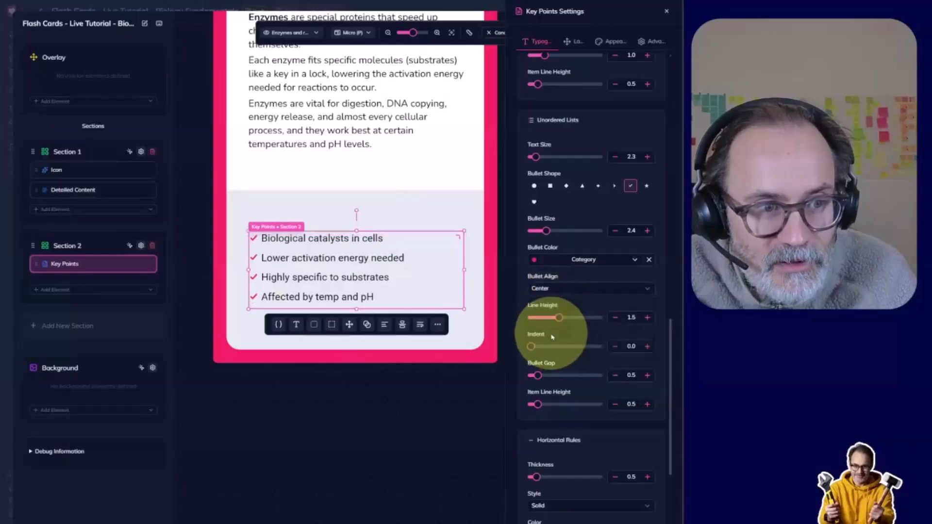
left_click(556, 290)
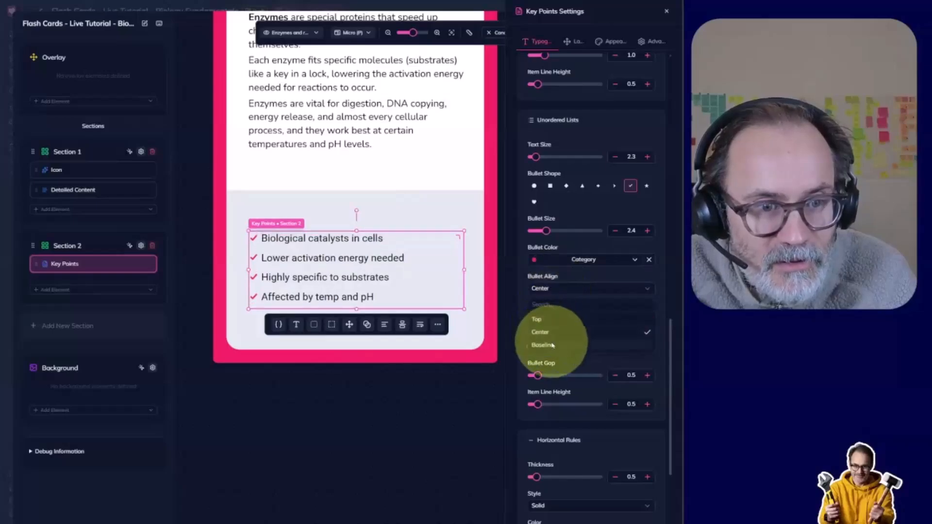
left_click(543, 345)
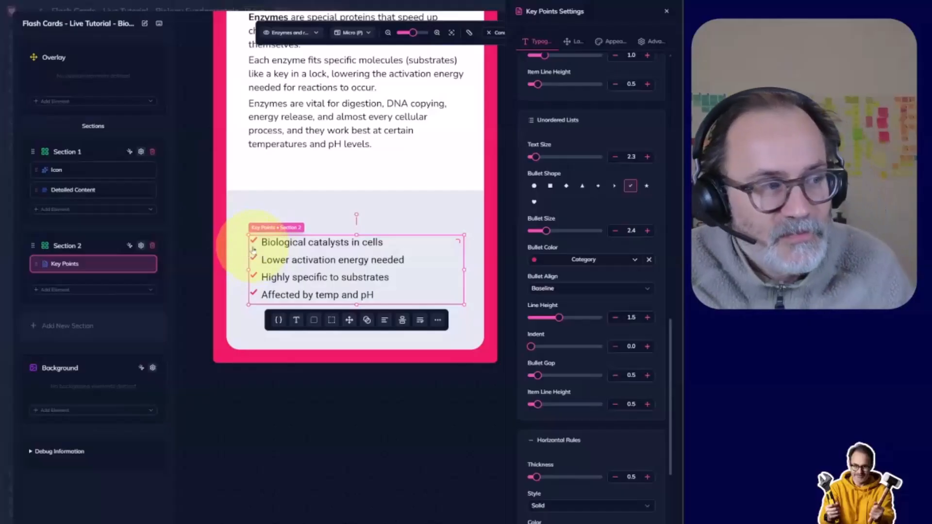
Set the body text font of the Key Points element to Nunito.
left_click(258, 390)
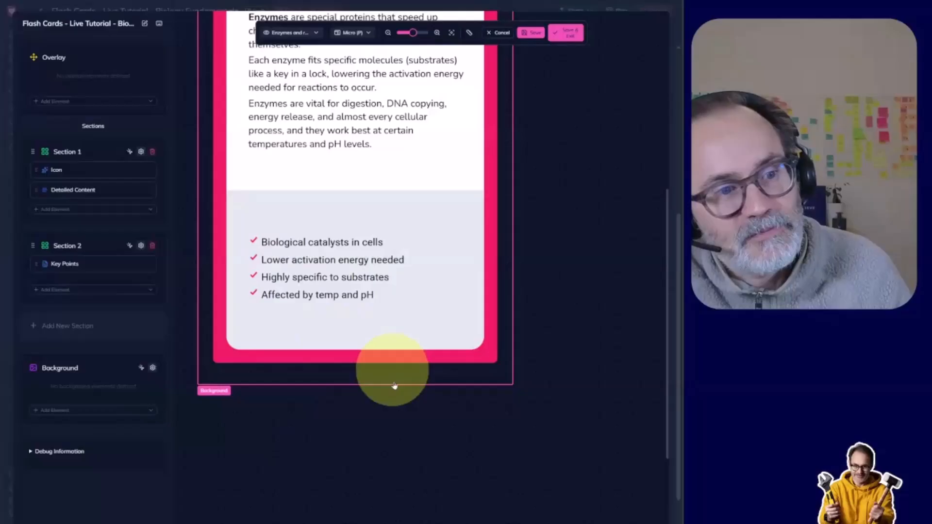
left_click(343, 257)
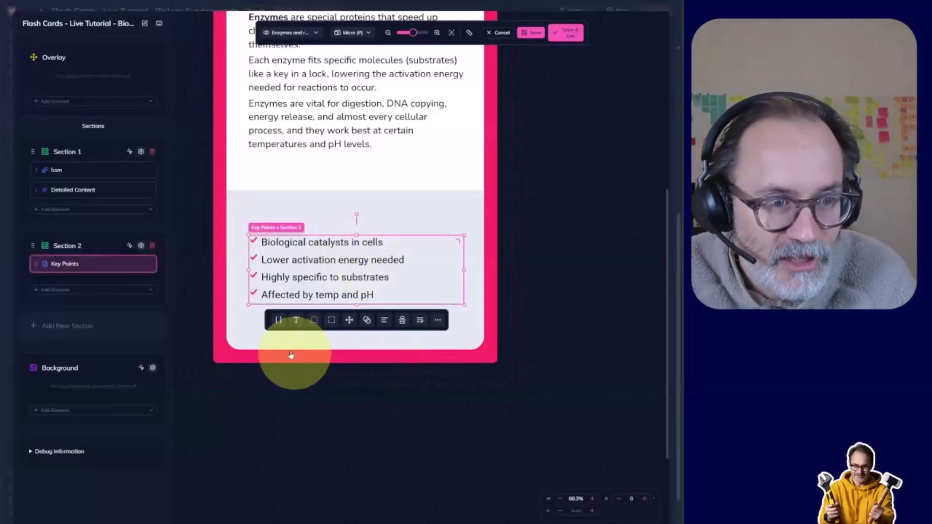
left_click(297, 320)
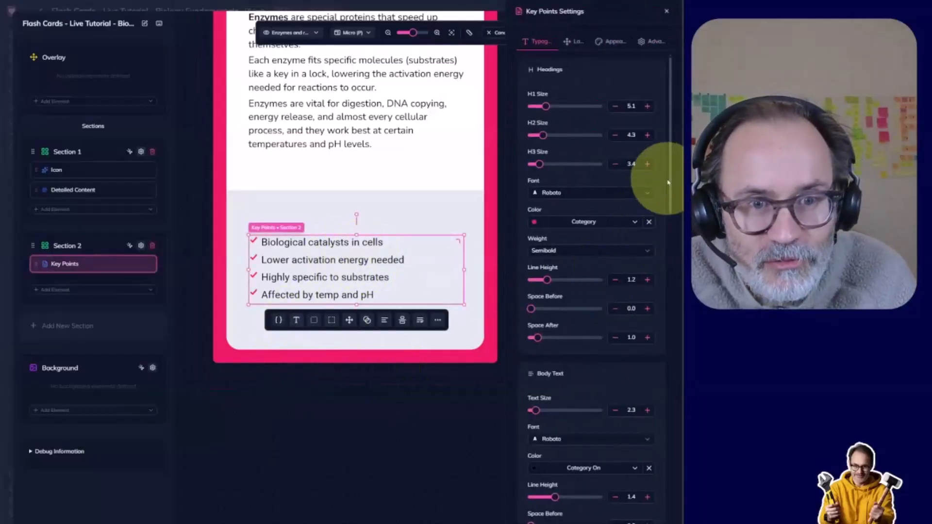
left_click_drag(671, 189, 630, 427)
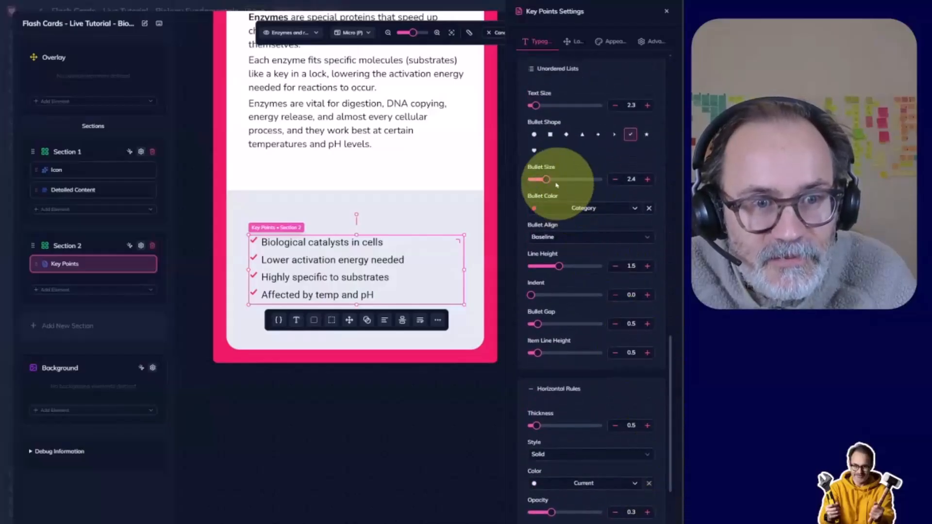
scroll(550, 138, "up", 1)
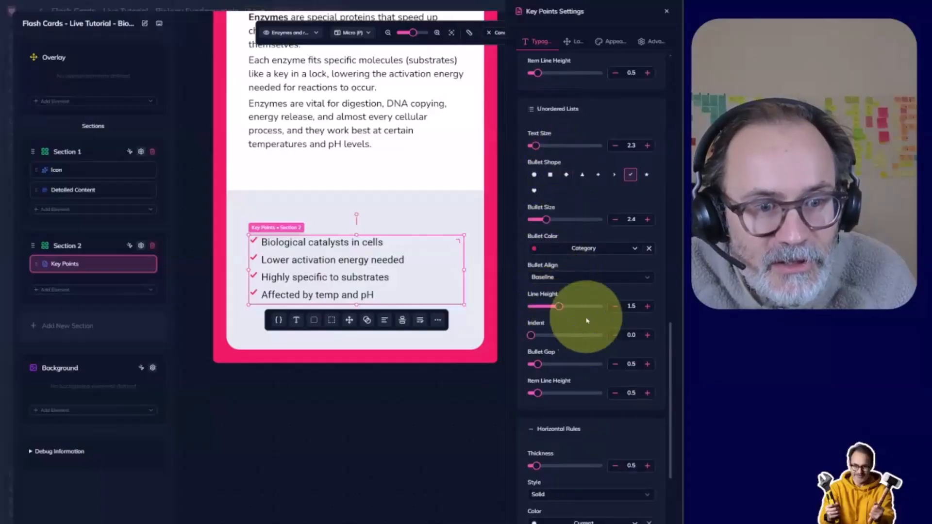
scroll(587, 319, "up", 1)
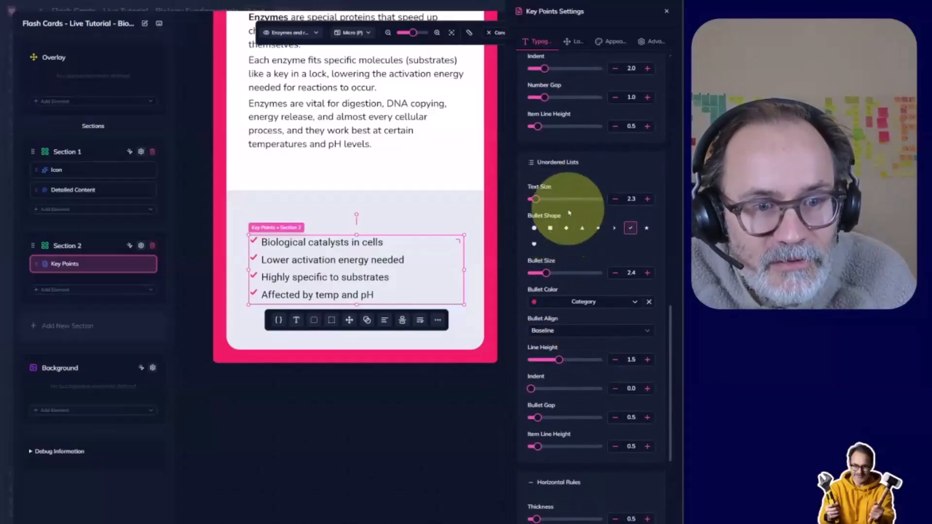
scroll(566, 223, "up", 6)
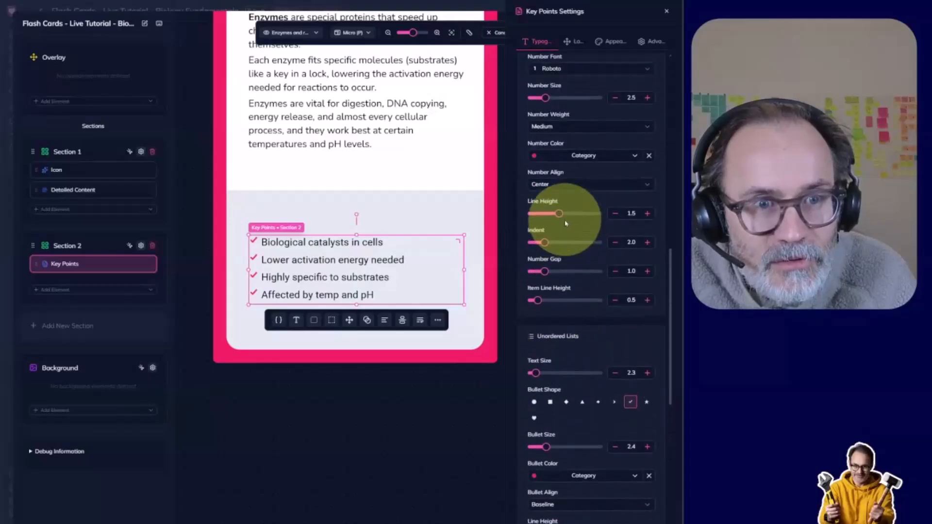
scroll(563, 218, "up", 6)
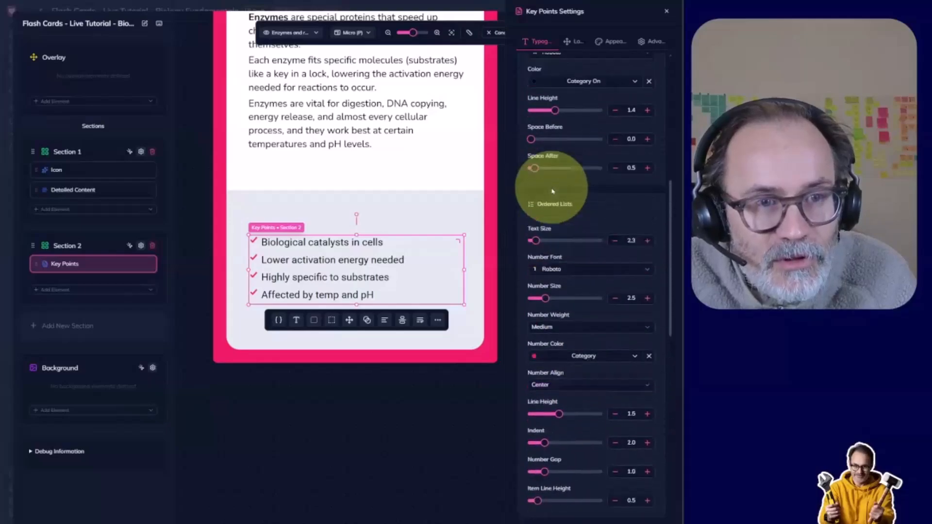
scroll(553, 191, "up", 2)
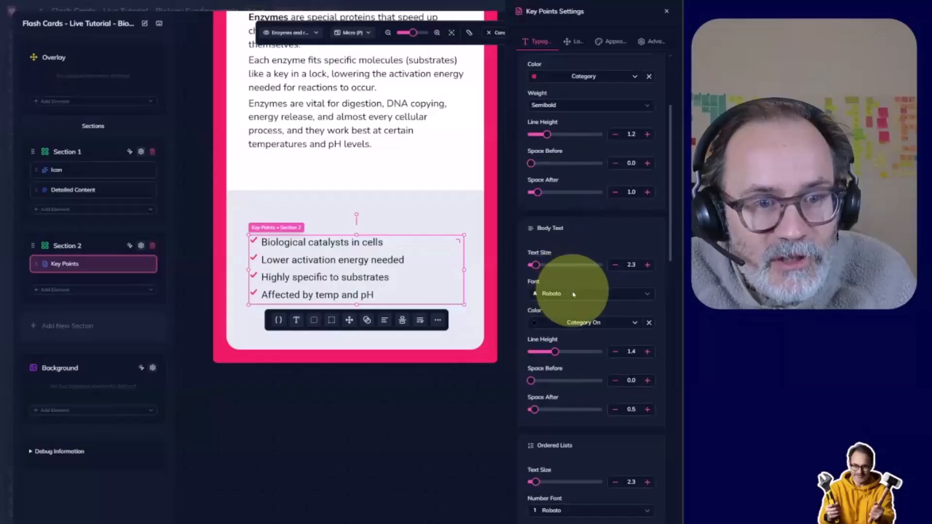
left_click(557, 295)
scroll(587, 369, "down", 2)
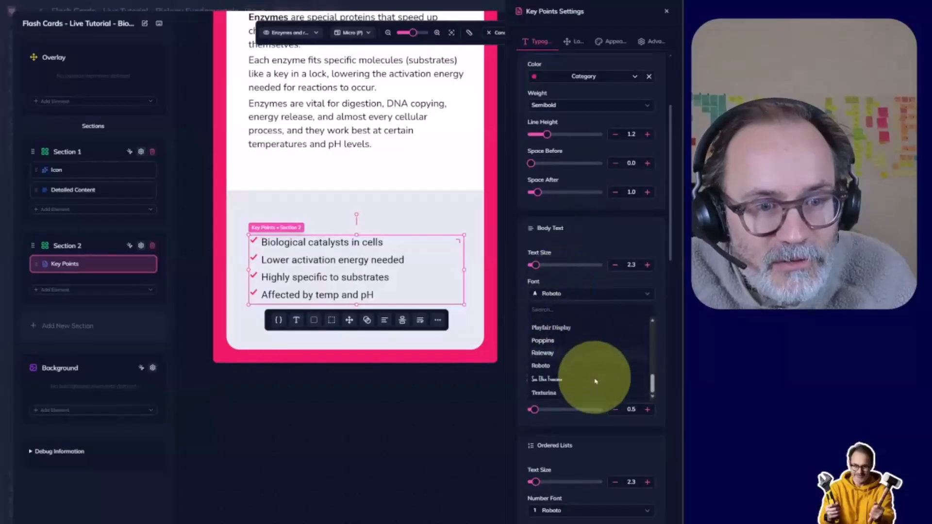
scroll(565, 335, "up", 4)
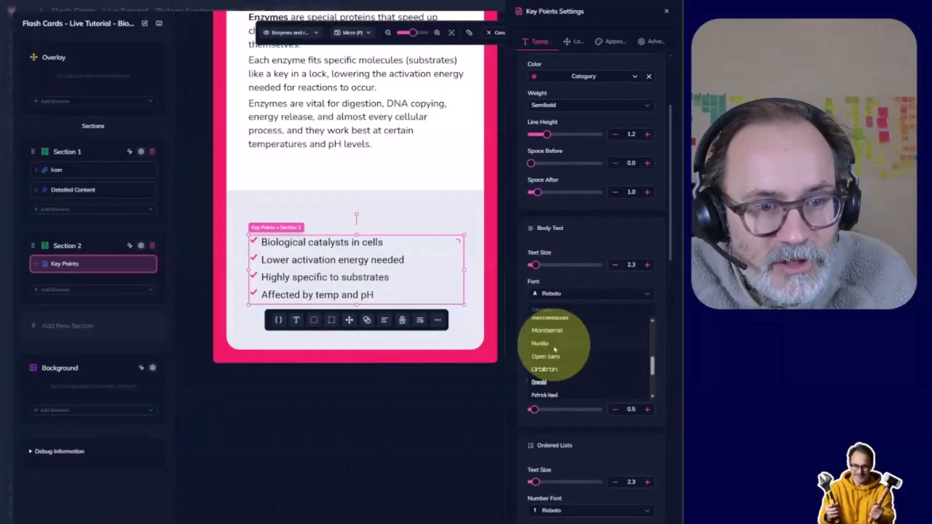
left_click(555, 349)
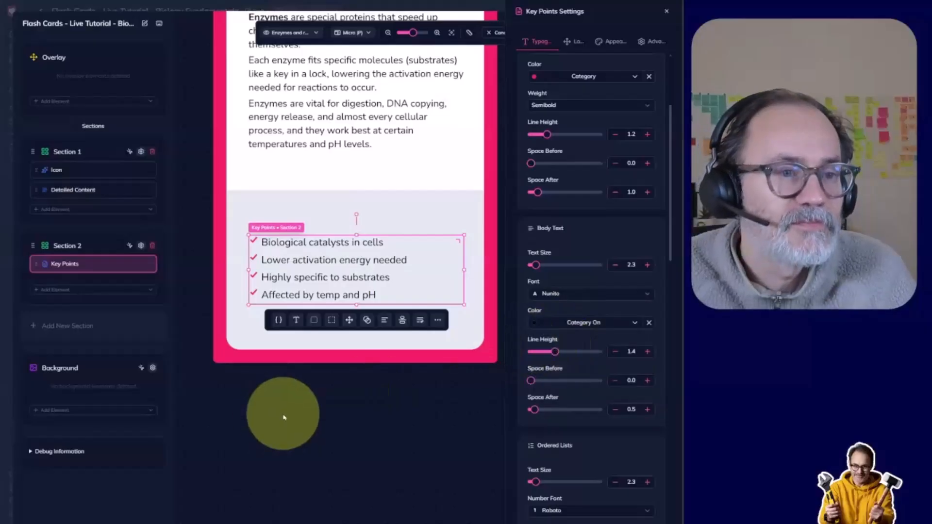
left_click(283, 368)
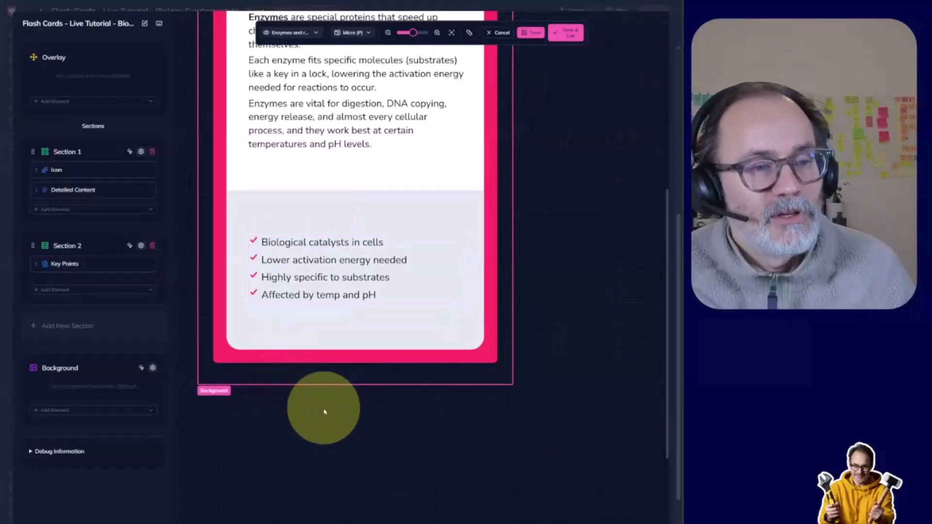
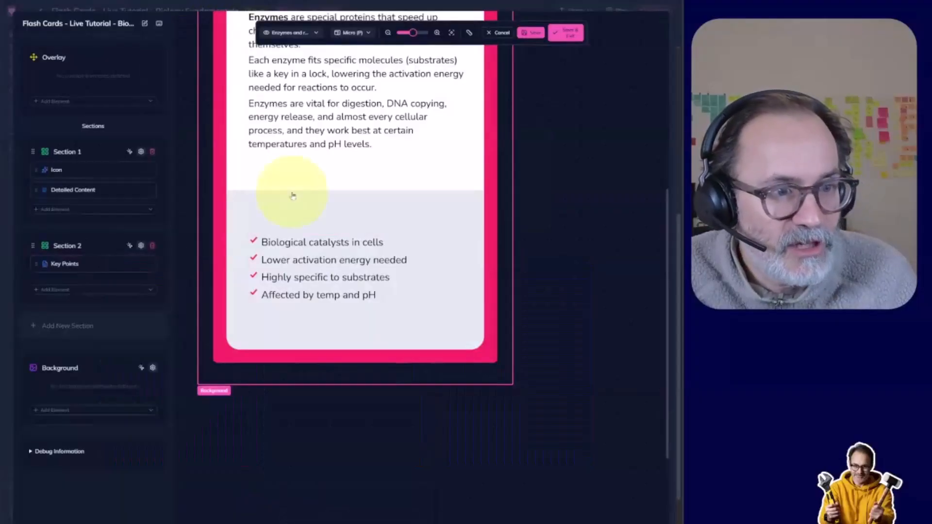
Align Section 2's content to the bottom of the section and set its bottom padding to 2.5%.
left_click(449, 222)
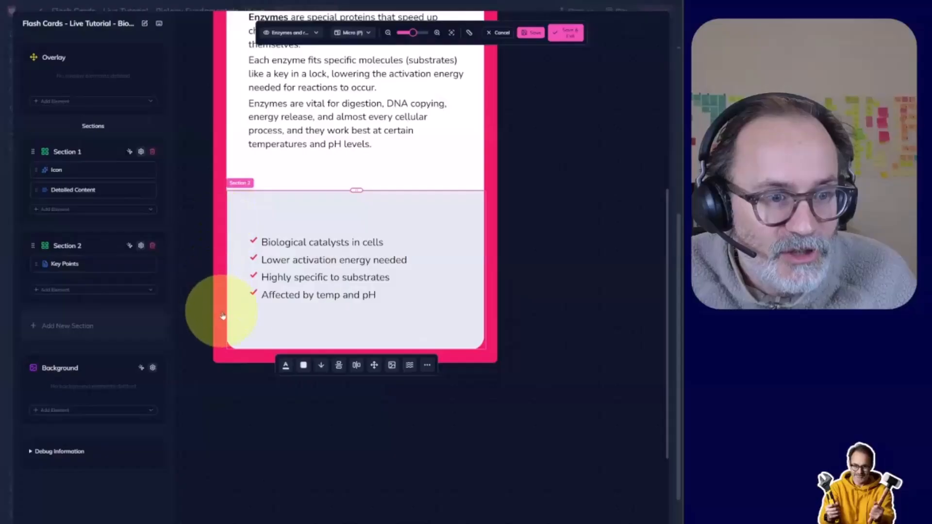
left_click(342, 372)
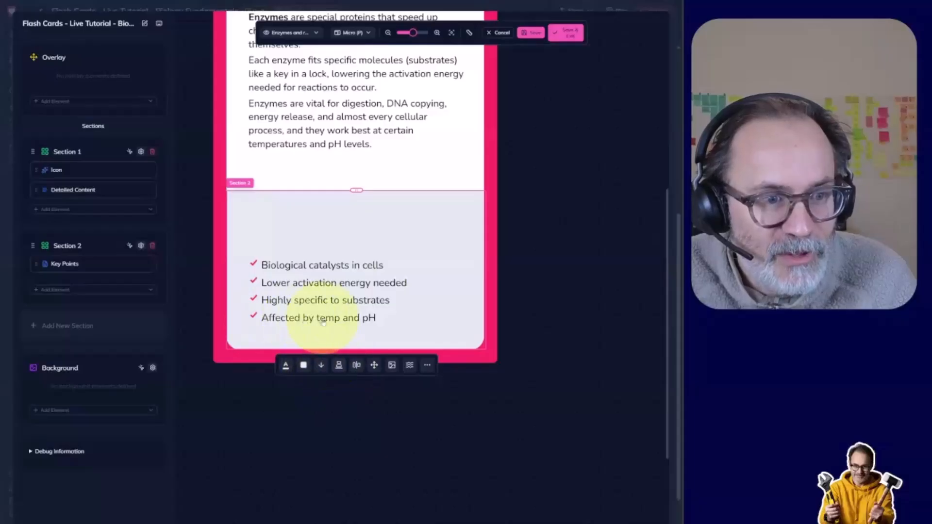
left_click(375, 366)
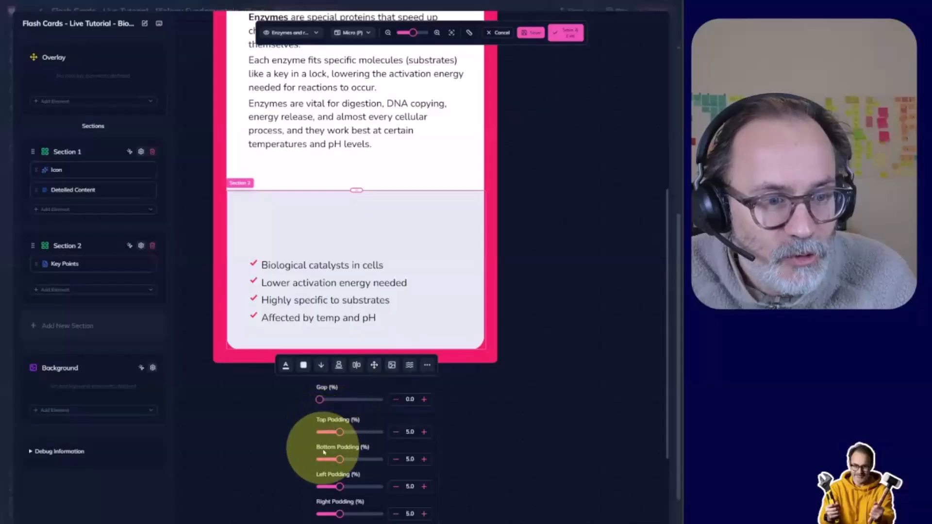
left_click(392, 465)
left_click(392, 465)
left_click(392, 465)
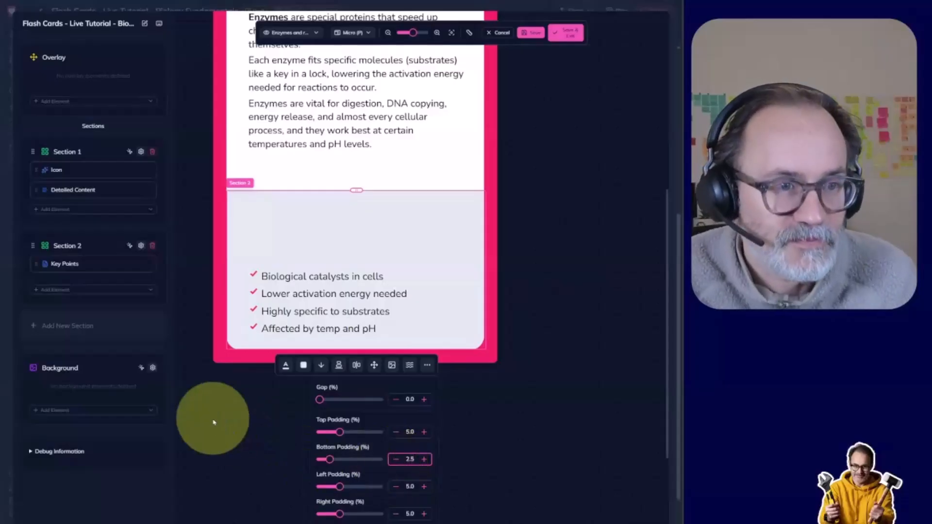
left_click(197, 296)
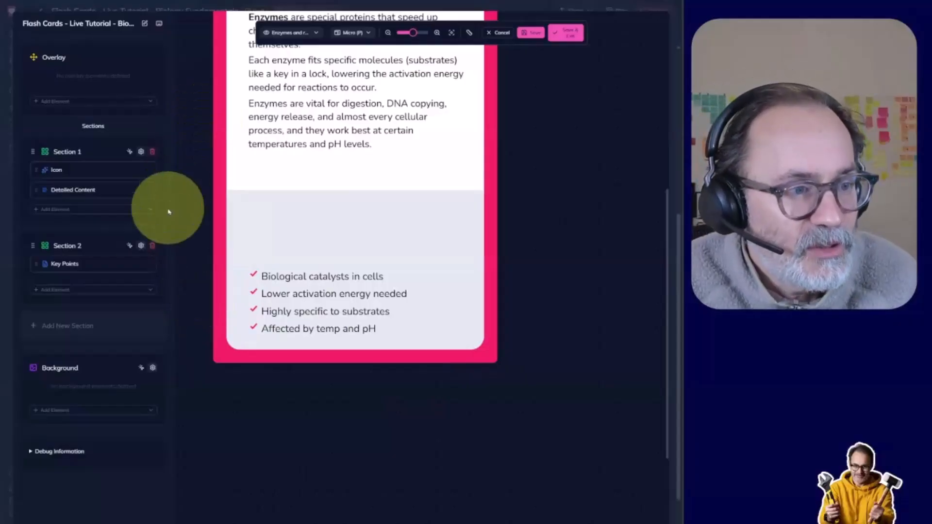
Add a freeform text element to Section 2 and set its text color to black.
left_click(96, 289)
scroll(89, 355, "down", 10)
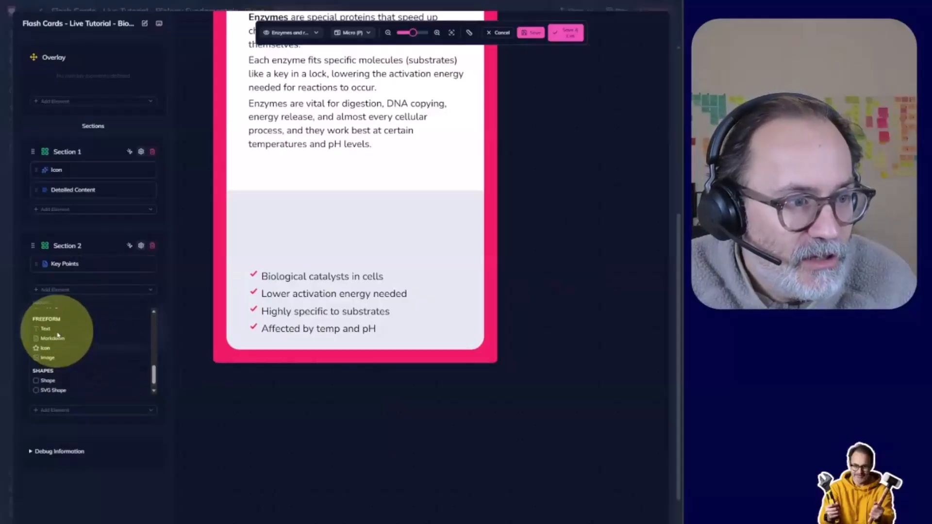
scroll(49, 340, "up", 1)
left_click(45, 344)
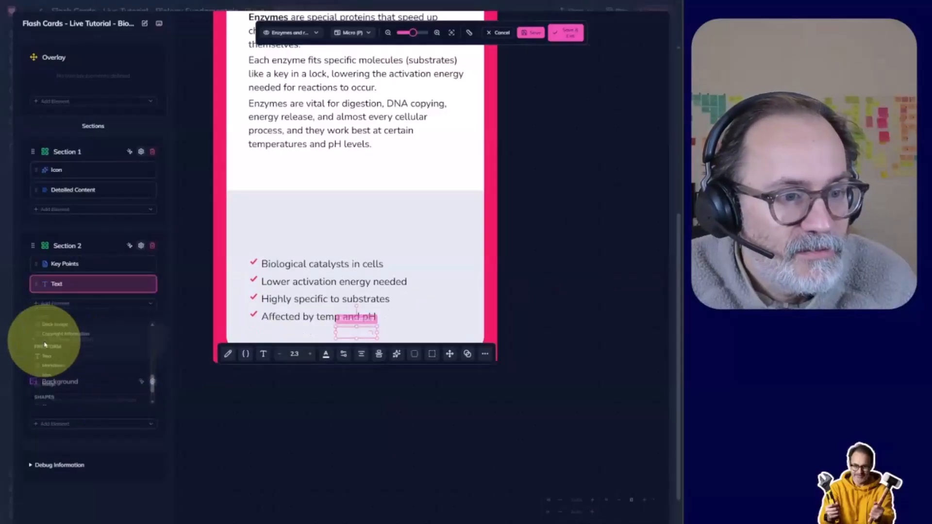
left_click(325, 356)
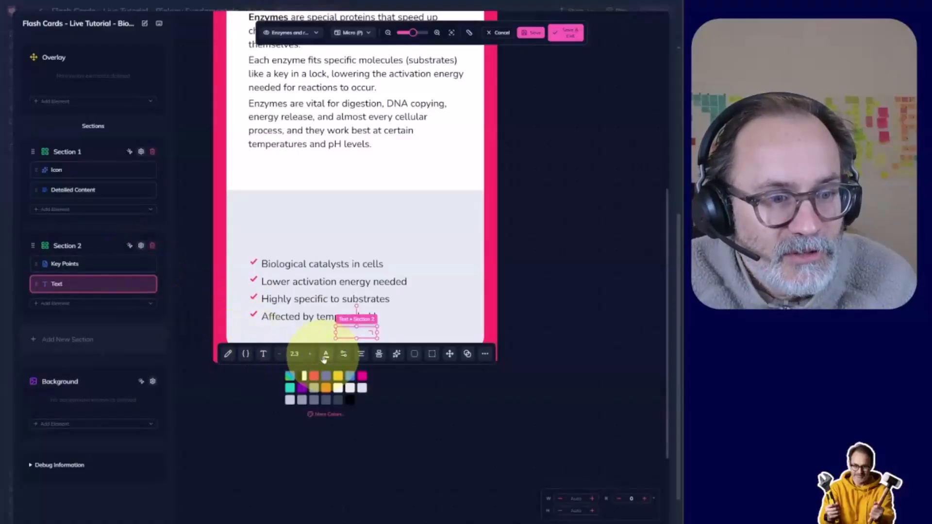
left_click(348, 401)
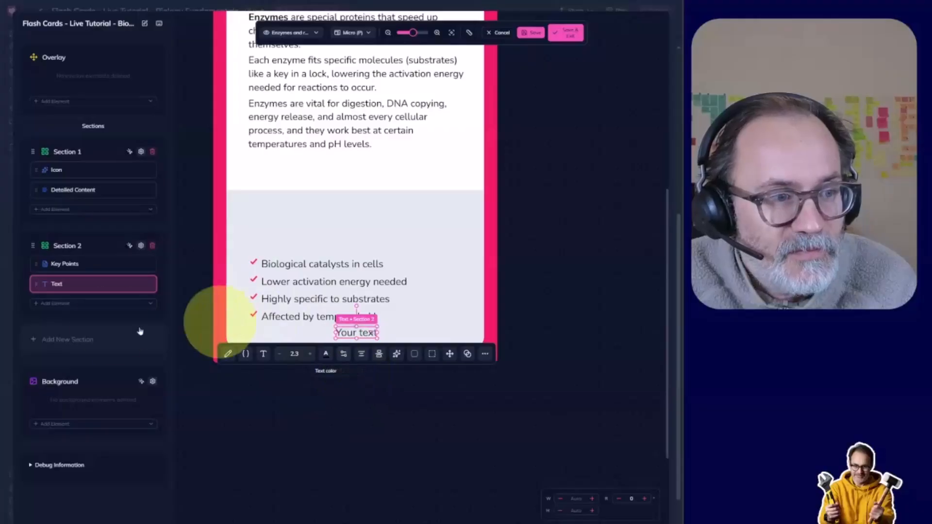
Move the text element above Key Points, widen it to 18.3% and align it to the left of Section 2.
left_click_drag(38, 285, 30, 262)
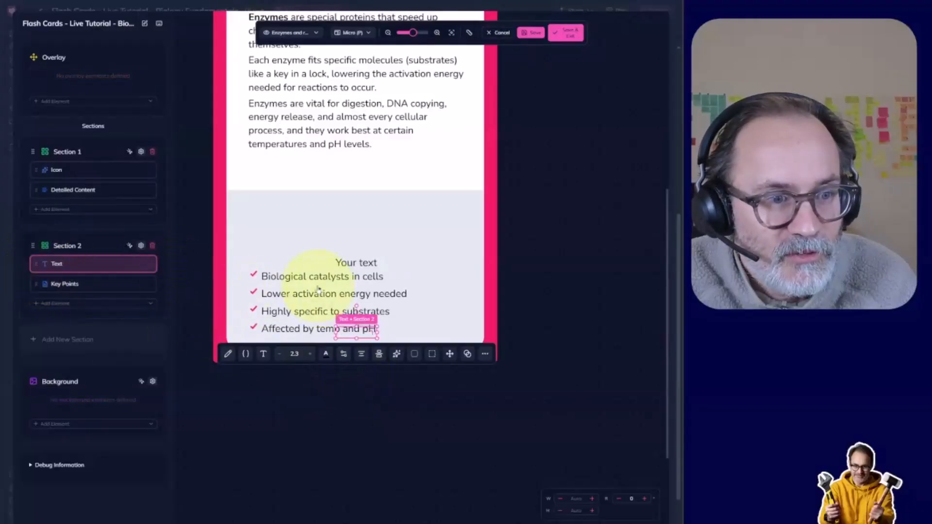
left_click(358, 266)
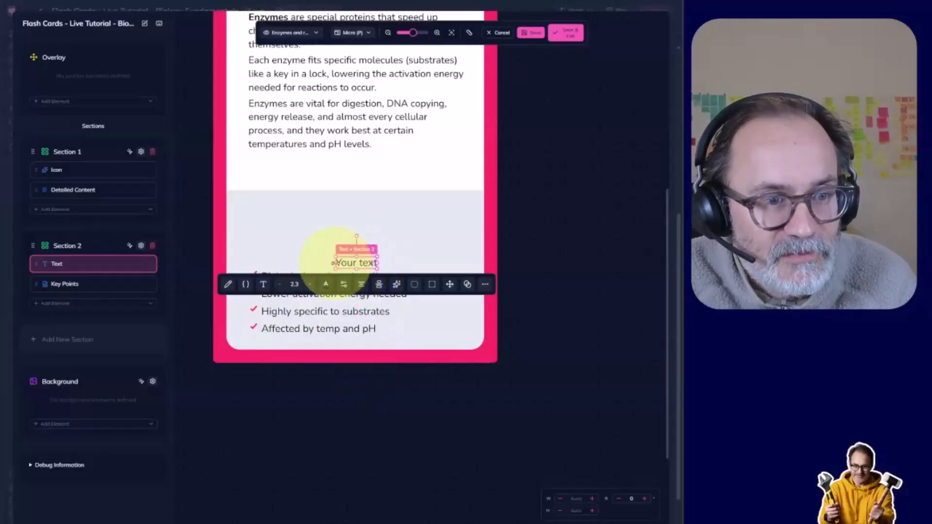
left_click_drag(333, 262, 330, 266)
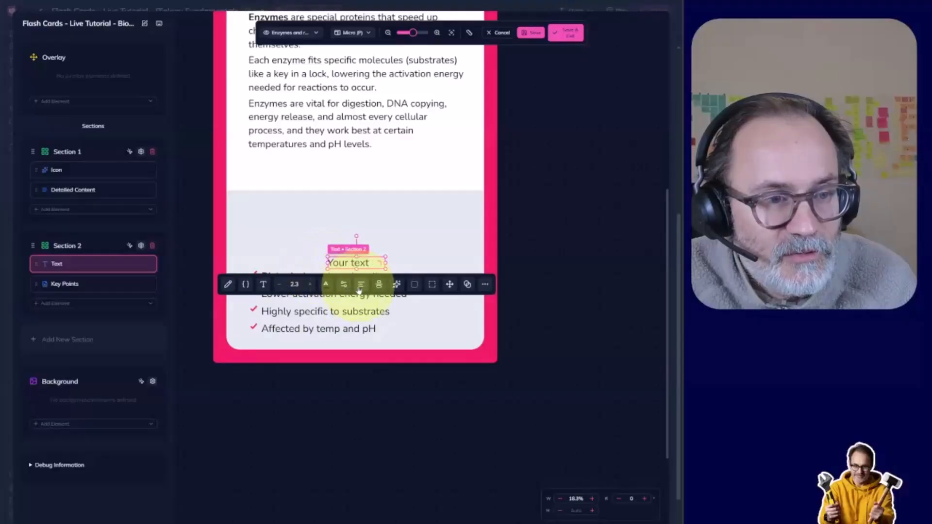
left_click(271, 206)
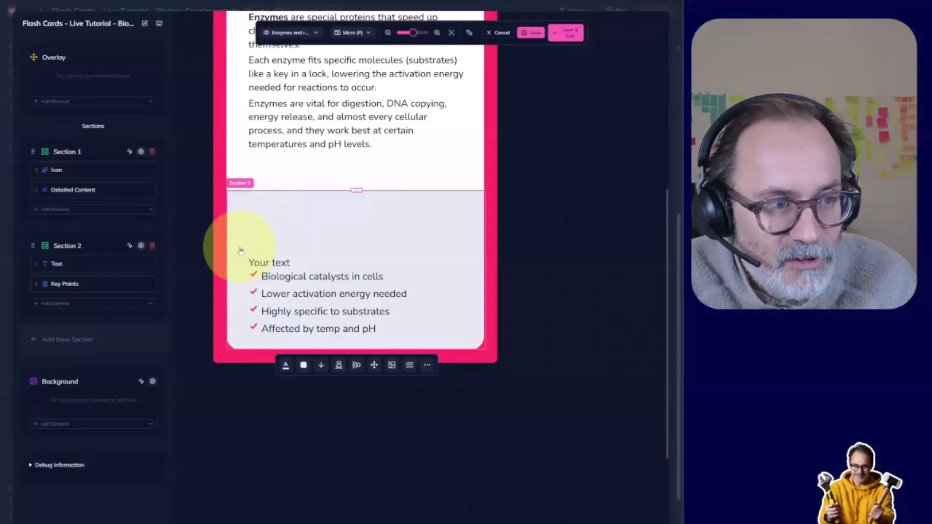
Set the gap between Section 2's elements to 2.0%.
left_click(374, 365)
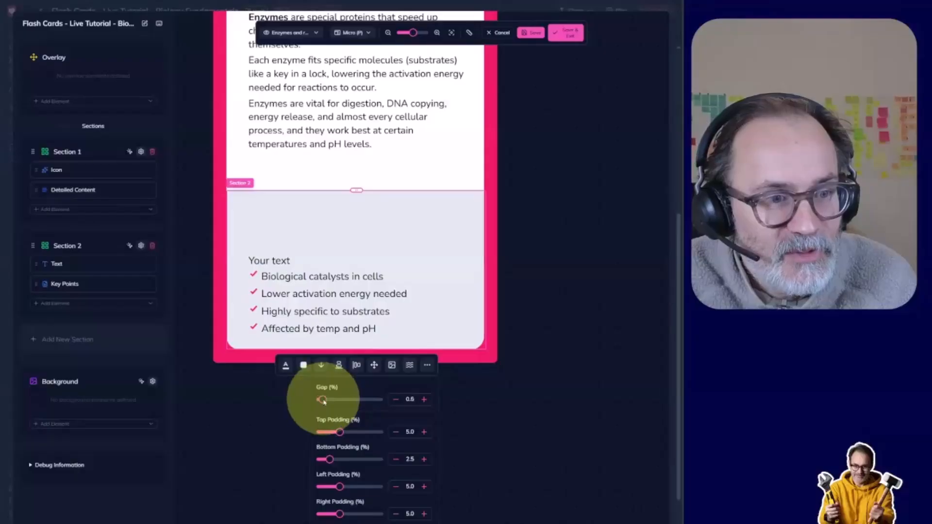
left_click_drag(325, 399, 331, 400)
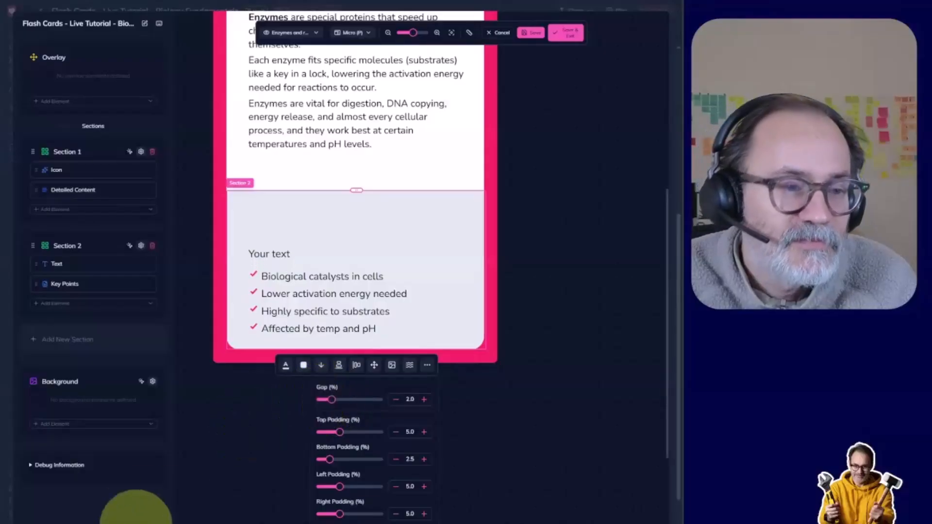
left_click(271, 255)
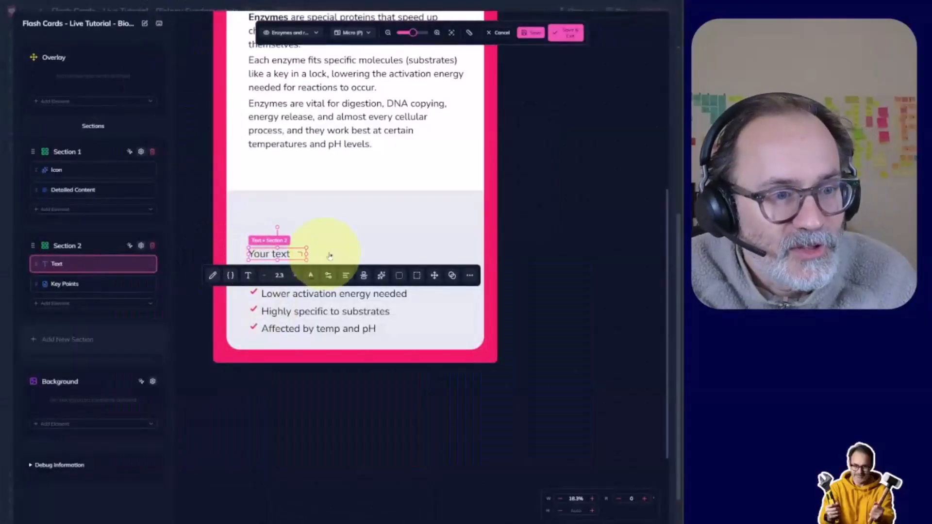
left_click(188, 320)
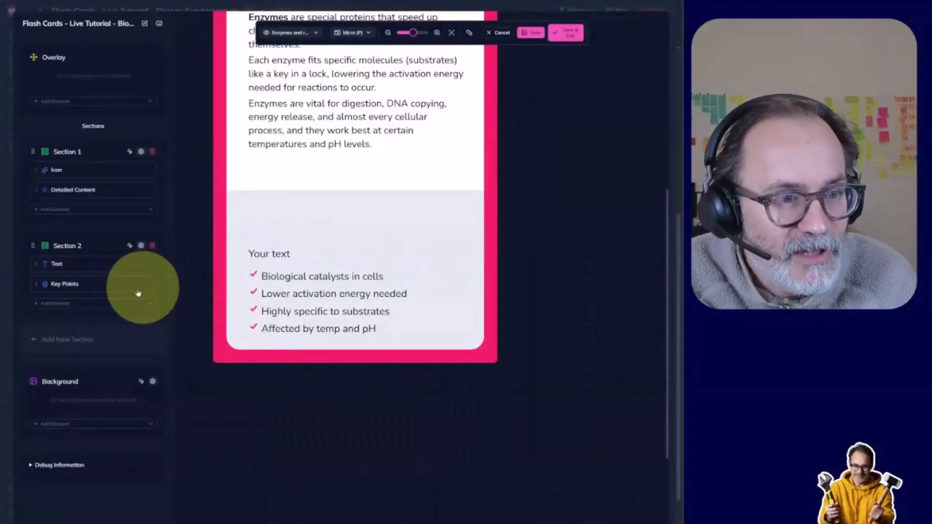
Add a separator to Section 2 and place it between the text element and Key Points.
left_click(90, 305)
scroll(100, 353, "down", 5)
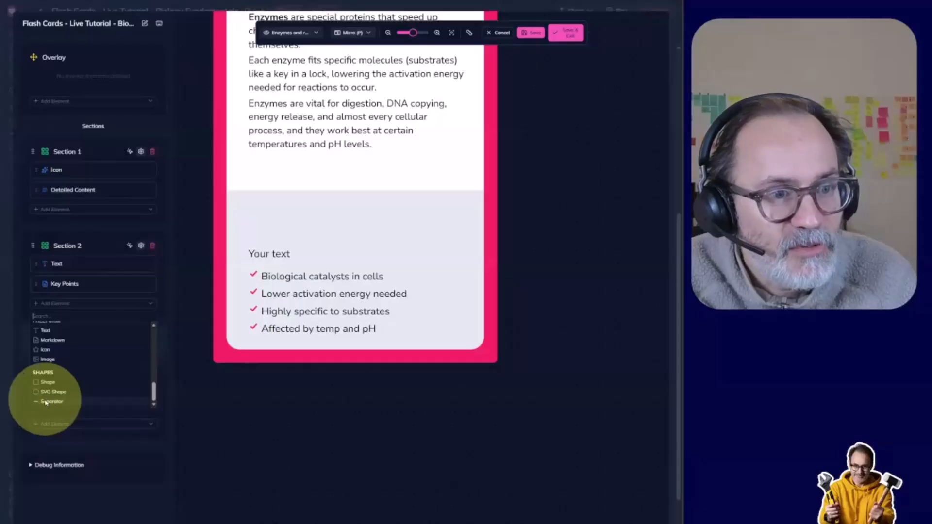
left_click(46, 402)
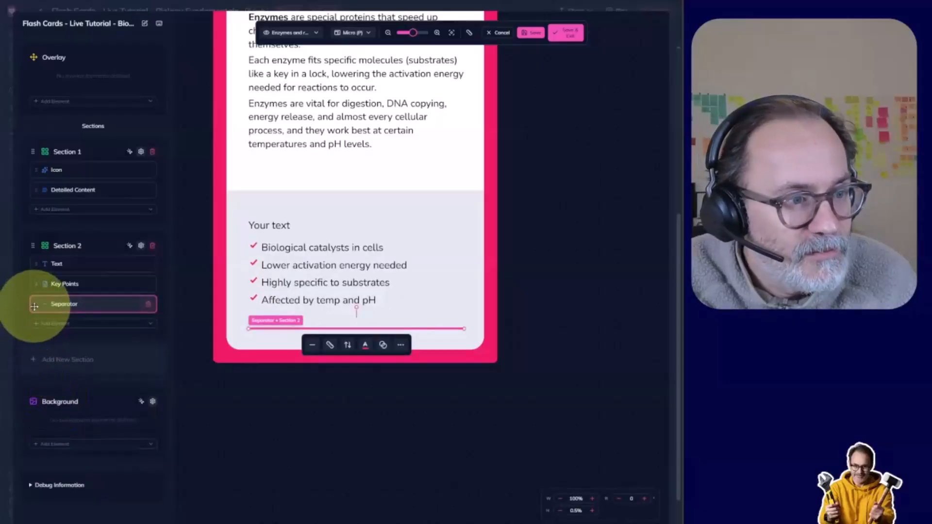
left_click_drag(35, 306, 21, 278)
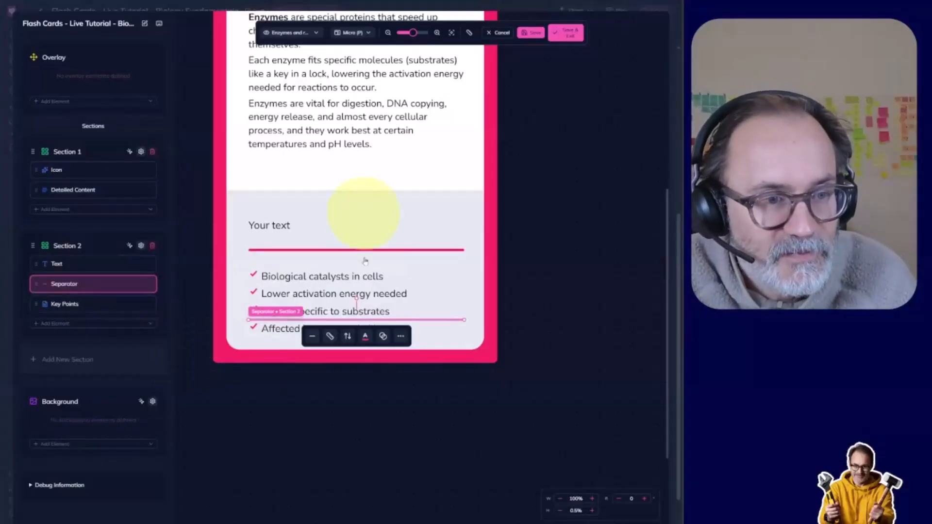
Set Section 2's gap to 0.0% and its separator's top margin to 0.0%, and slightly increase the separator's bottom margin.
left_click(238, 204)
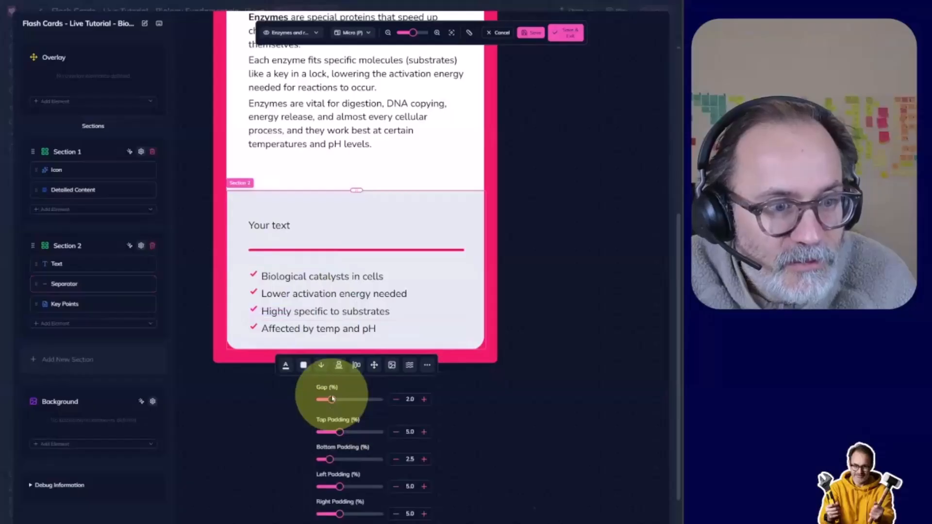
left_click_drag(332, 403, 313, 399)
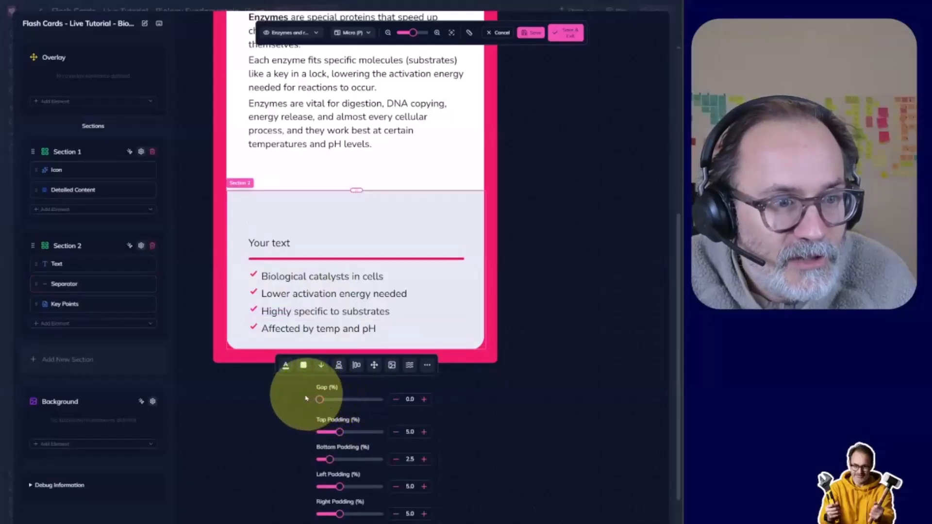
left_click(345, 263)
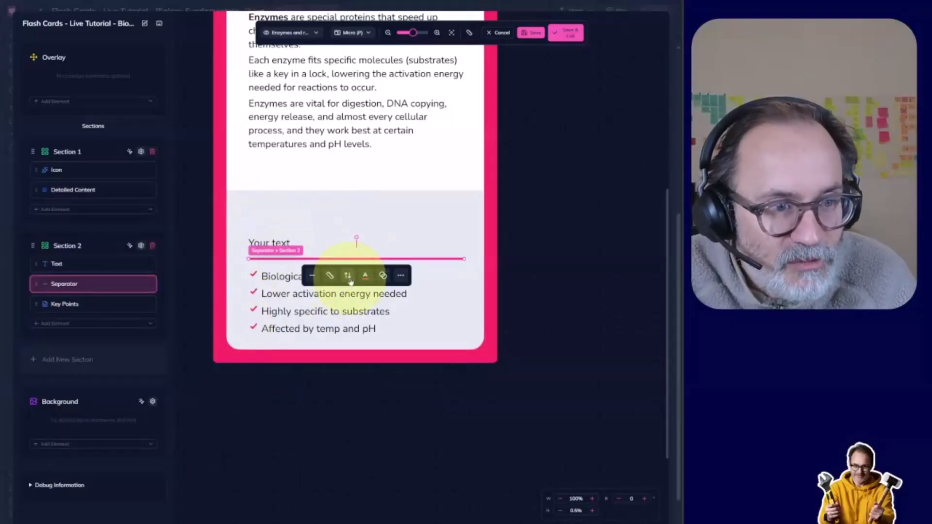
left_click(348, 276)
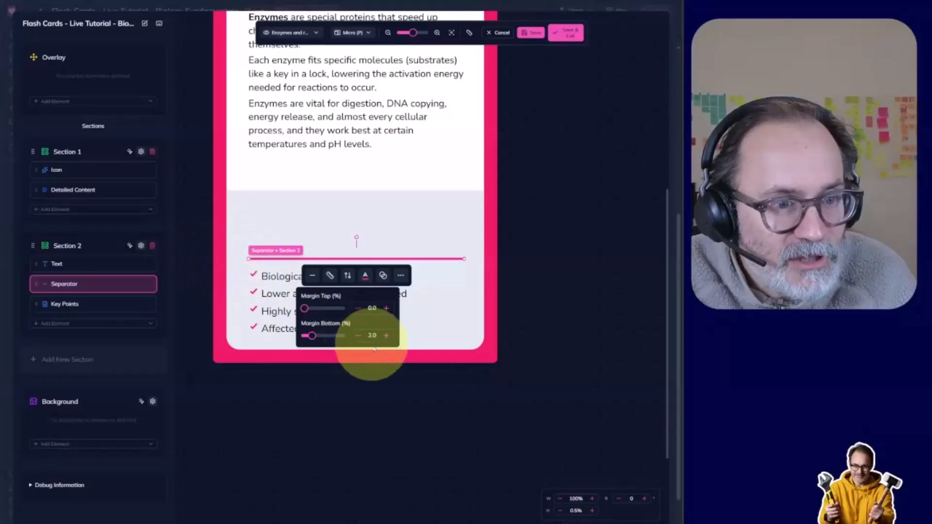
left_click(386, 335)
left_click(203, 308)
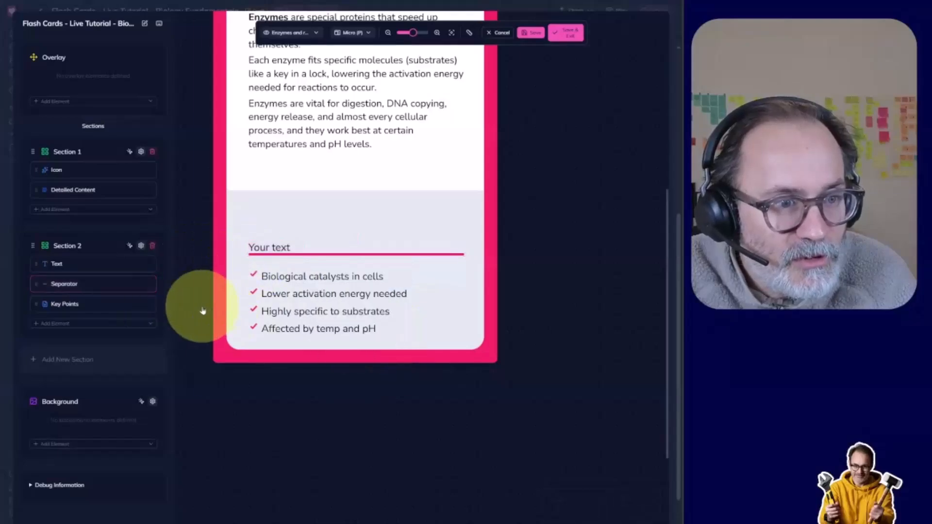
Increase the Section 2 text element's font size to 3.3 and widen it to 32.2% so it fits one line.
left_click(281, 248)
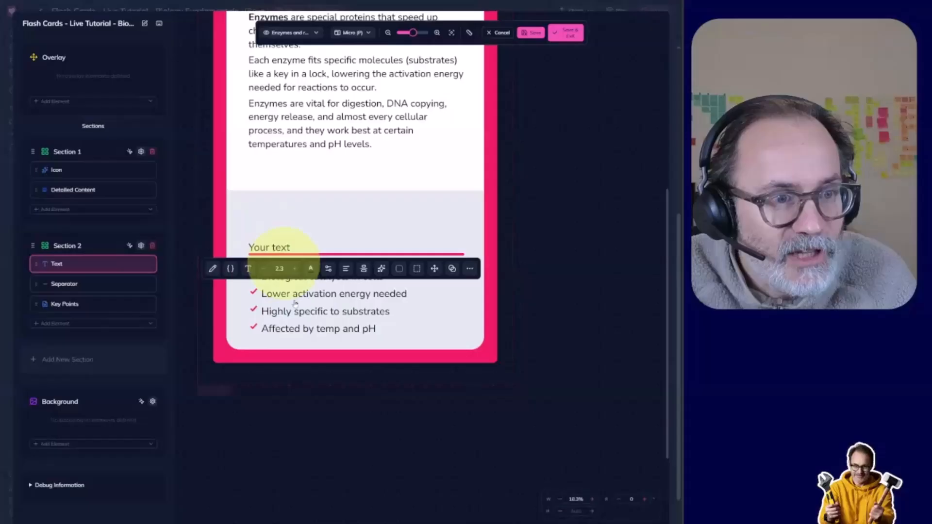
left_click(296, 270)
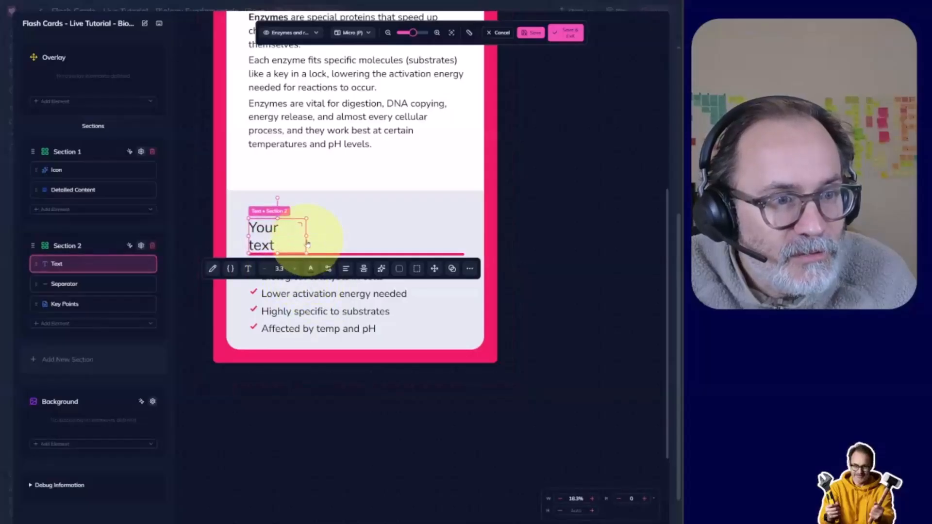
left_click_drag(305, 236, 348, 237)
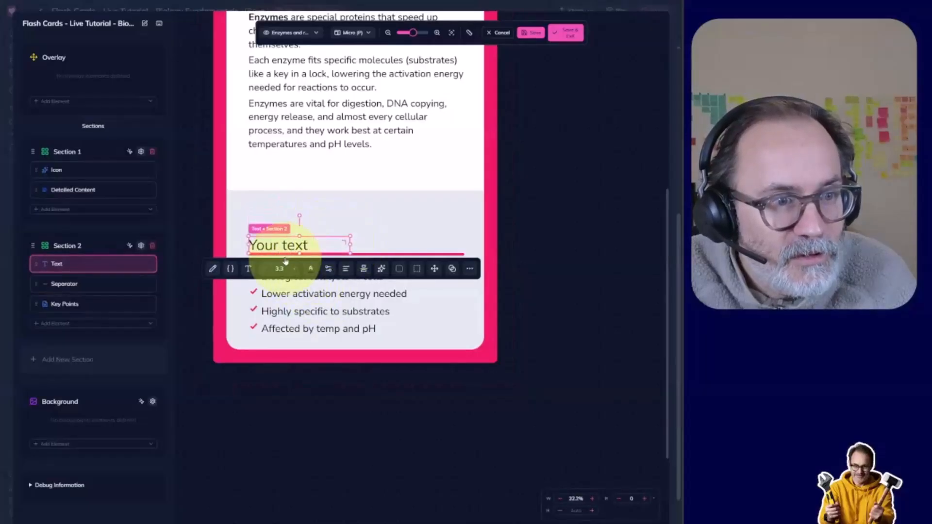
Apply the category color to the Section 2 text element and change its font family.
left_click(312, 269)
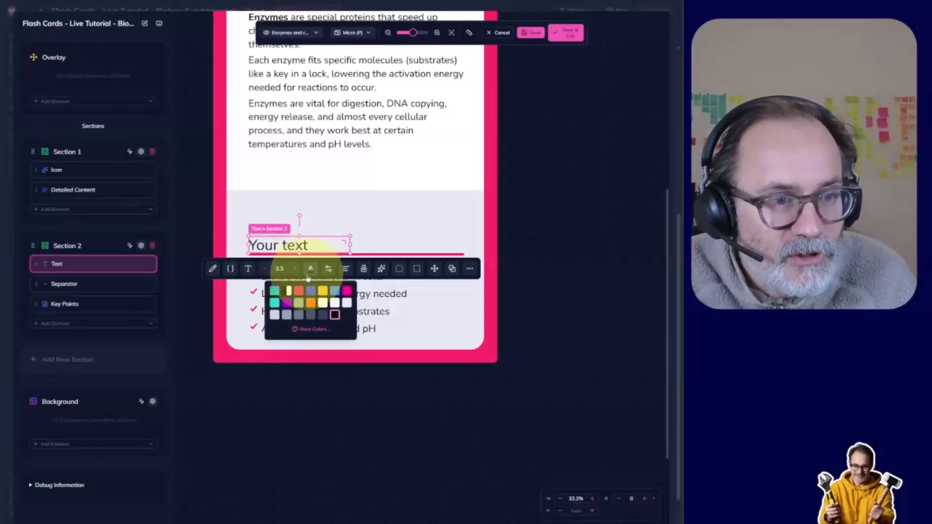
left_click(275, 296)
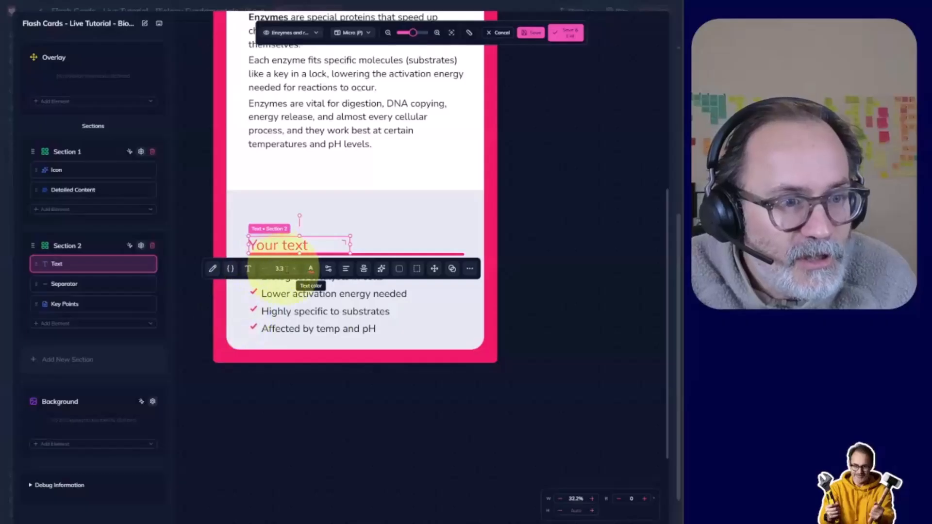
left_click(248, 269)
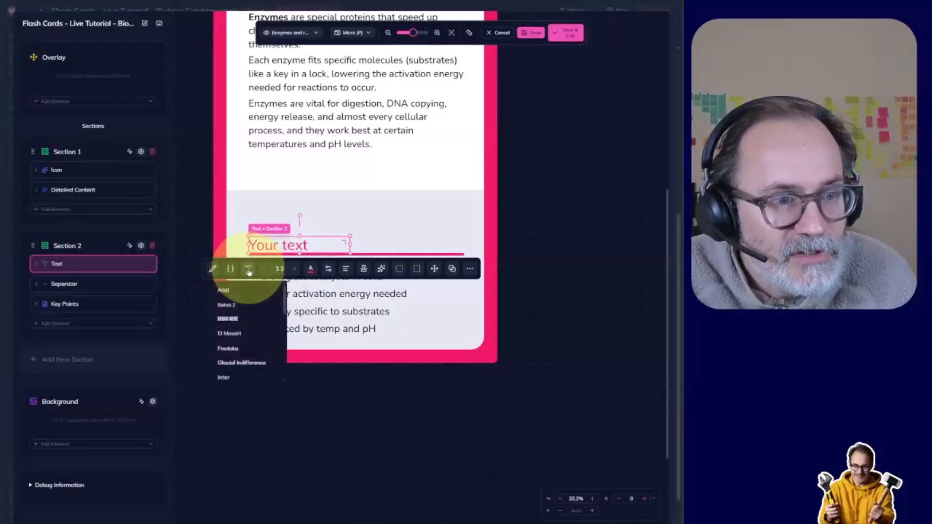
scroll(247, 346, "down", 3)
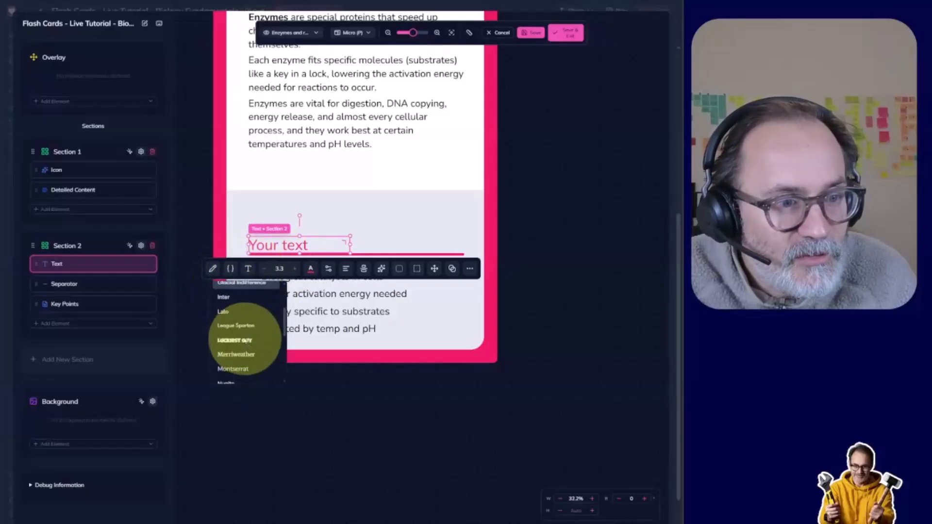
left_click(245, 352)
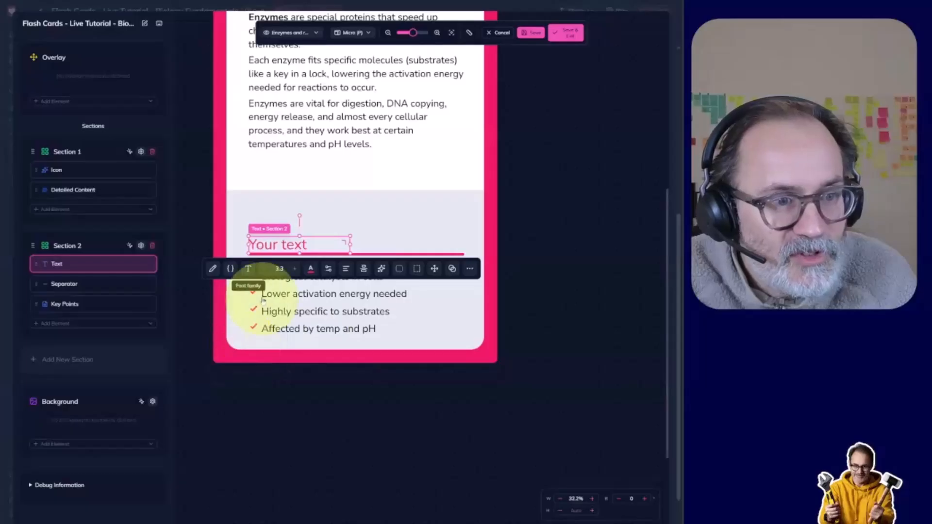
Format the Section 2 text element as bold uppercase and set its font size to 2.8.
left_click(329, 272)
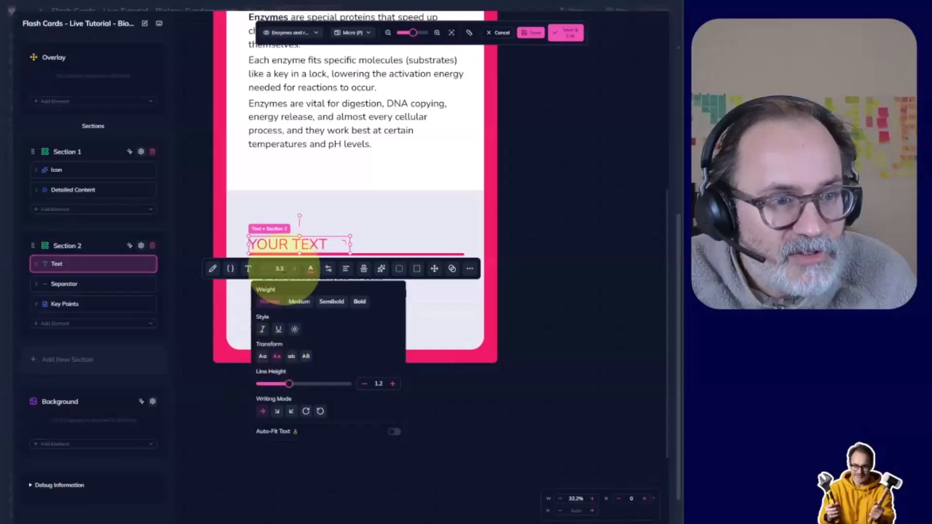
left_click(358, 301)
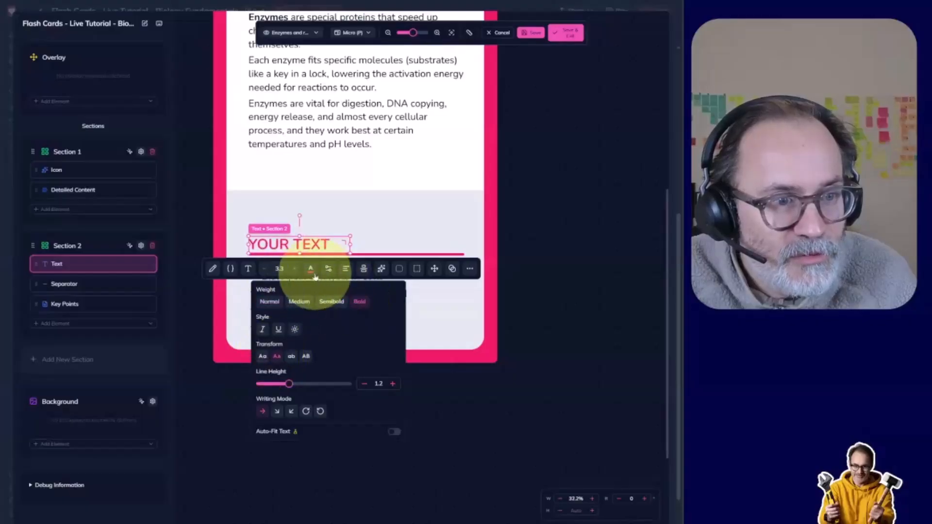
left_click(263, 269)
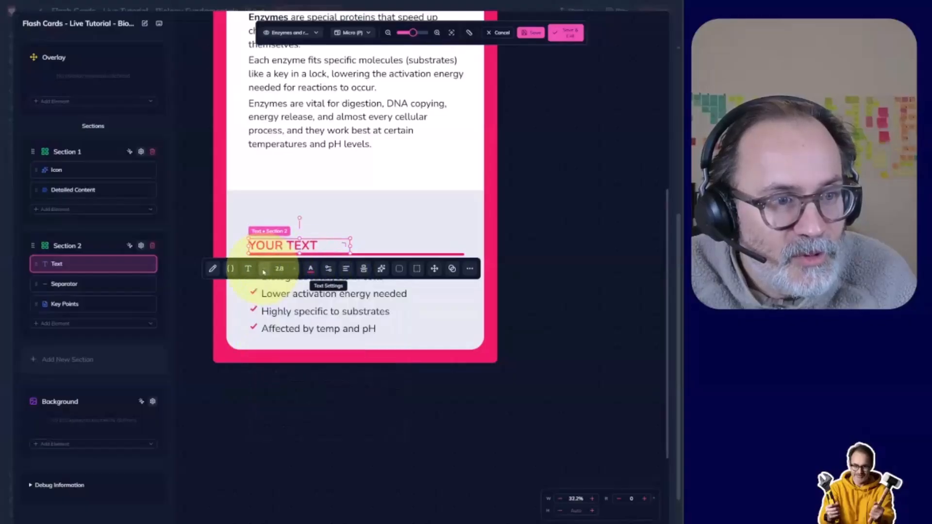
left_click(195, 337)
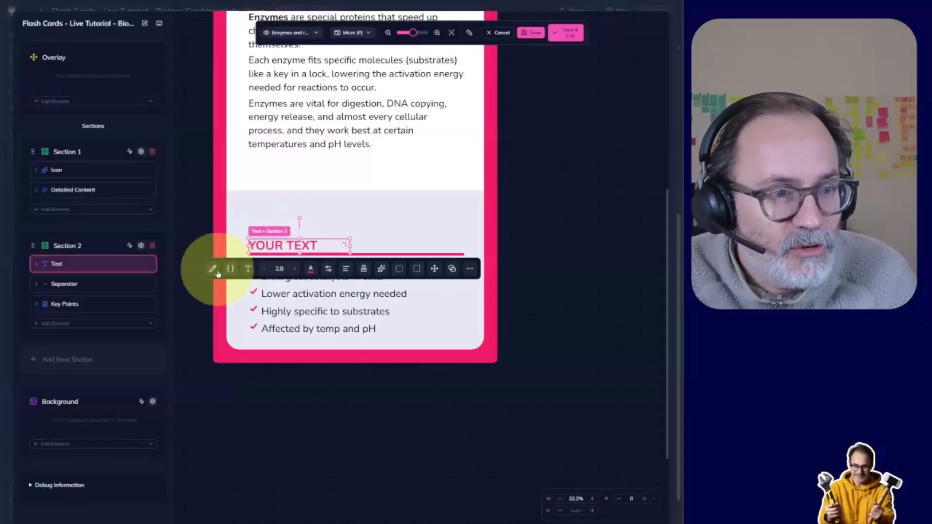
Change the Section 2 text element's content to "Key Data".
left_click(213, 270)
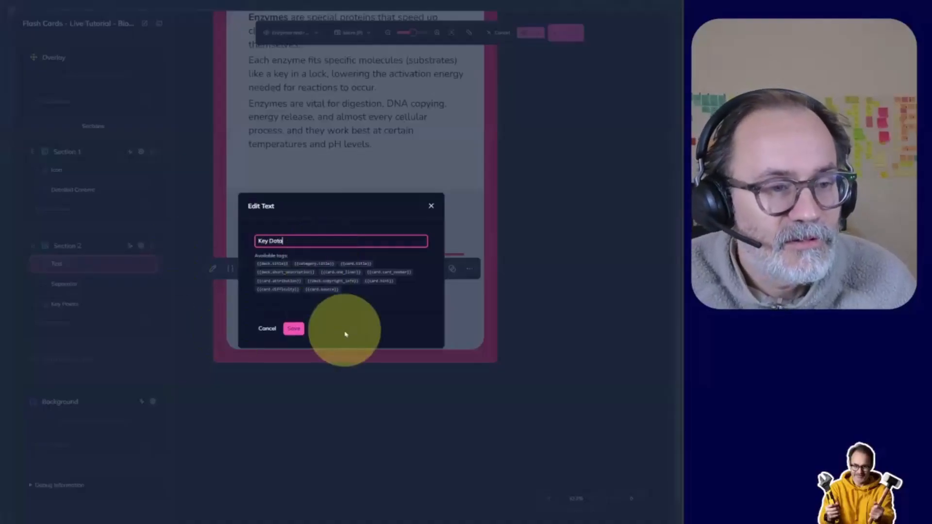
left_click(293, 328)
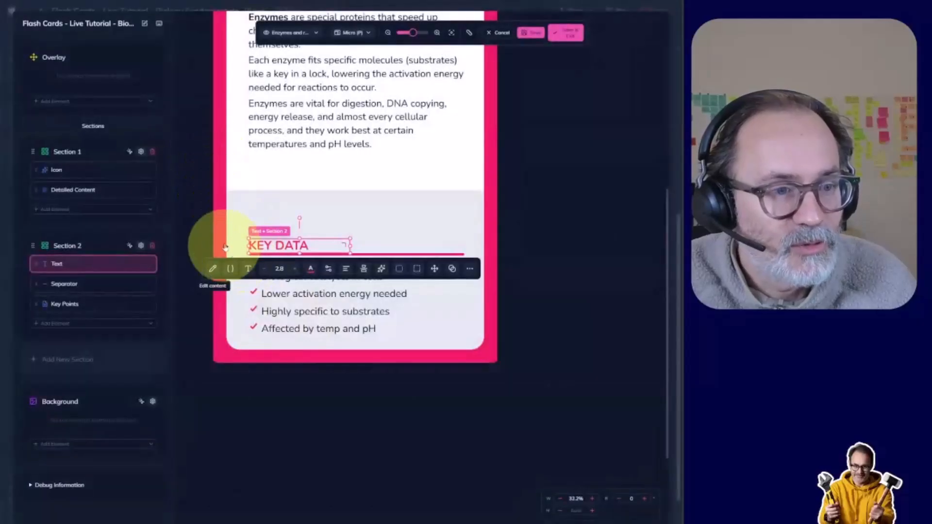
left_click(297, 317)
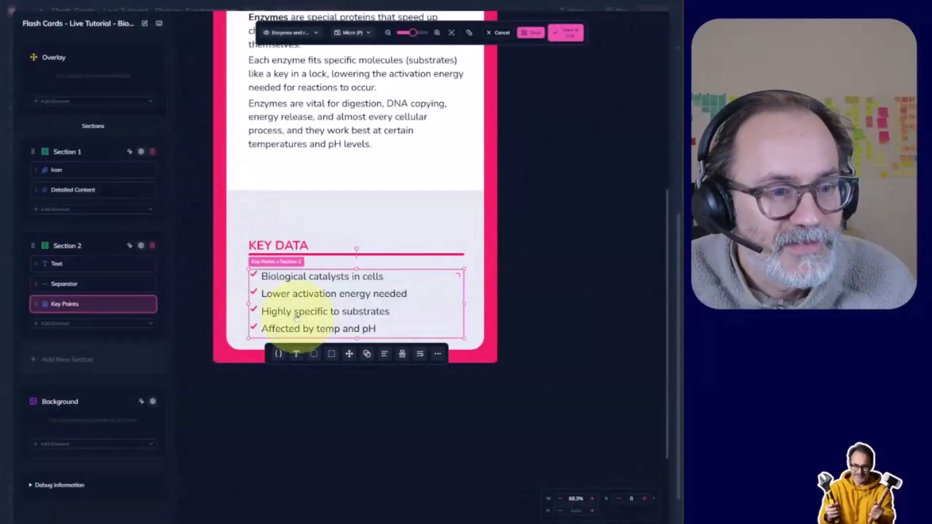
Try "Key Points: {{deck.title}}" as the Section 2 text element's content.
left_click(300, 252)
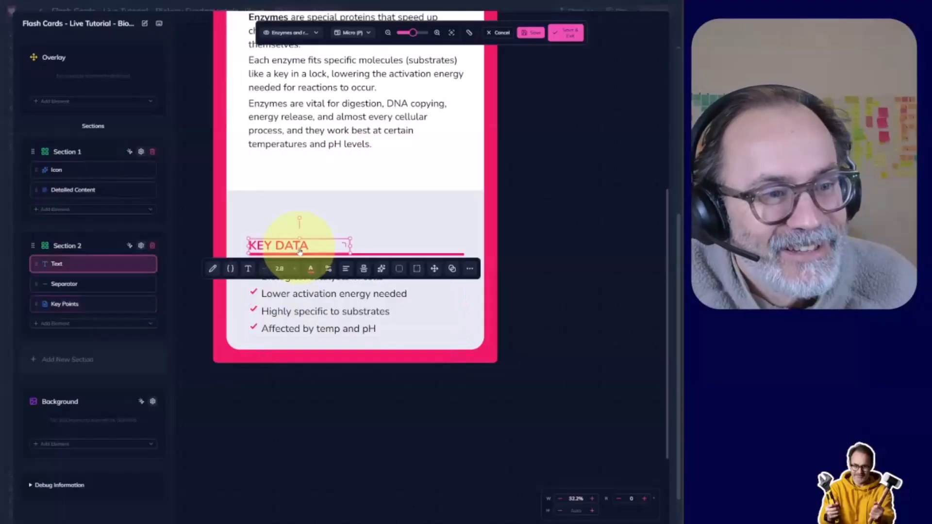
left_click(213, 269)
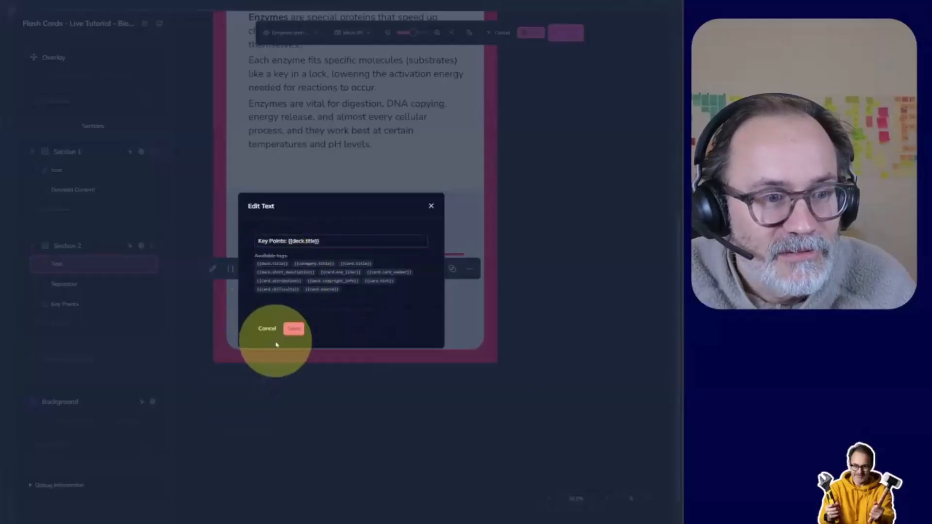
left_click(293, 329)
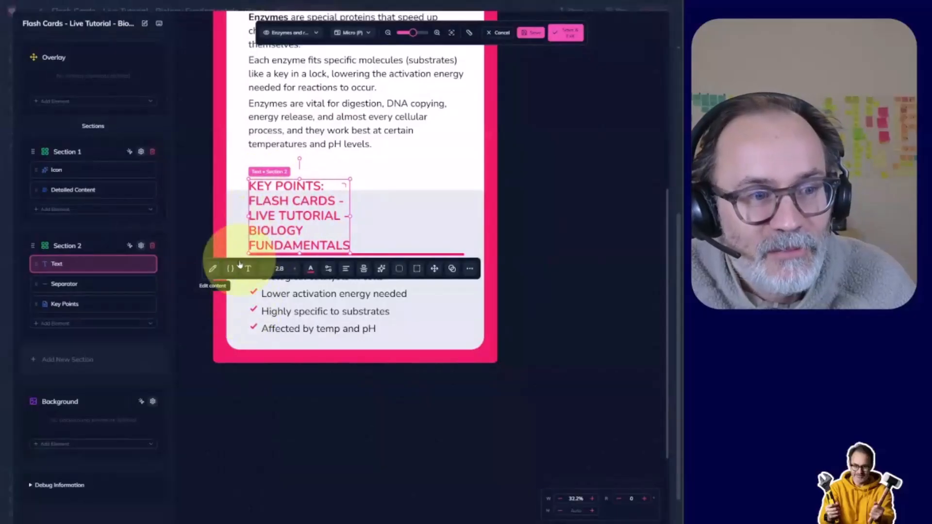
Remove the deck title tag from the Section 2 heading so that its content is "Key Points:".
left_click(212, 269)
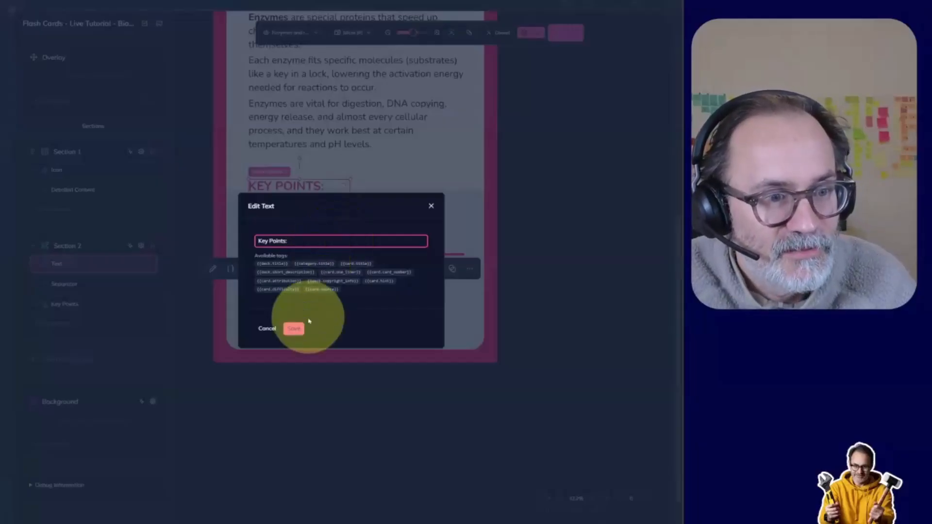
left_click(294, 328)
left_click(265, 388)
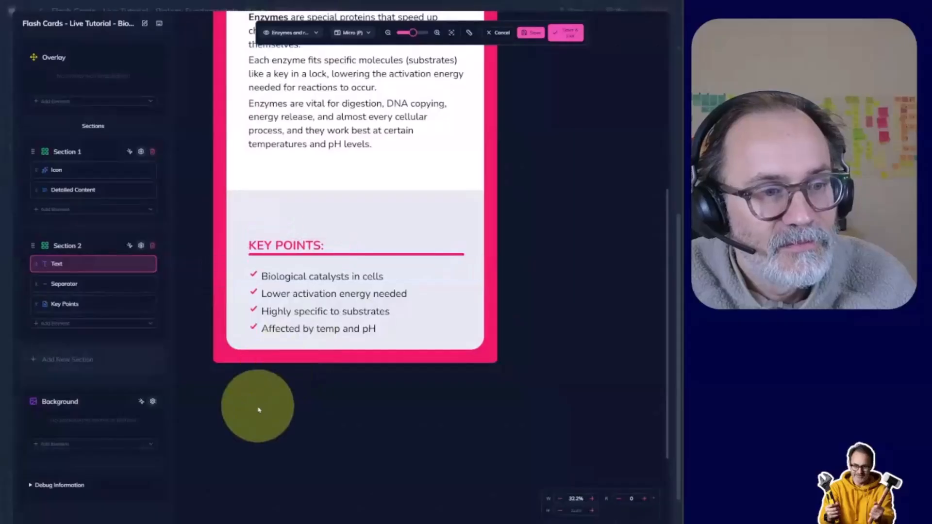
Set Section 2's background color to white, save the template and exit to the deck.
left_click(391, 219)
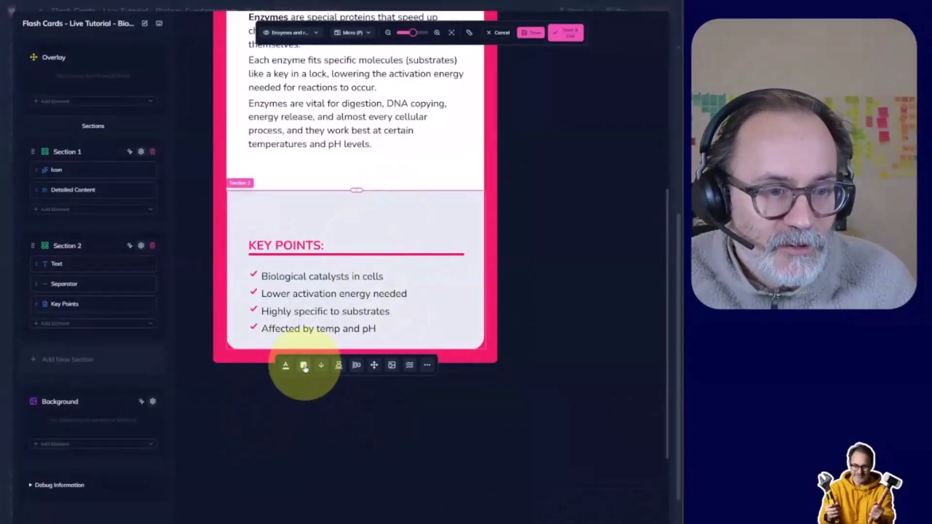
left_click(304, 368)
left_click(324, 431)
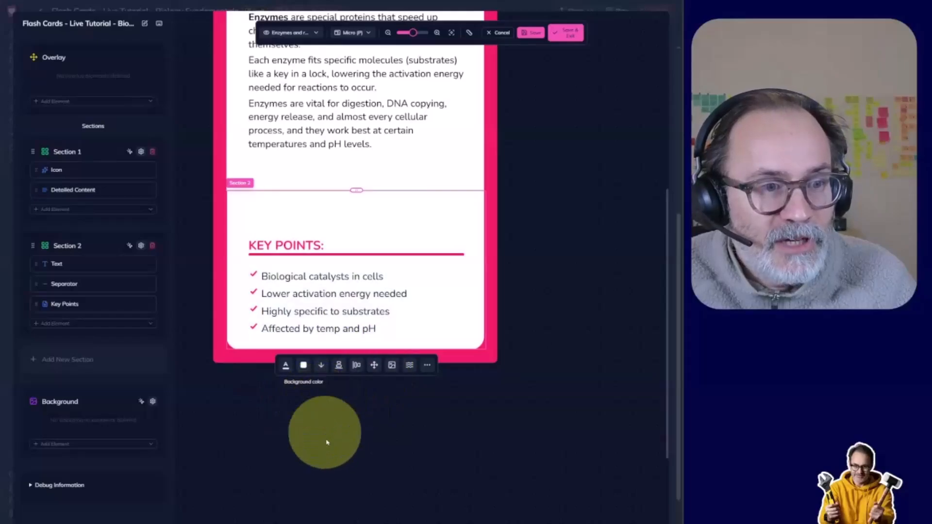
left_click(532, 34)
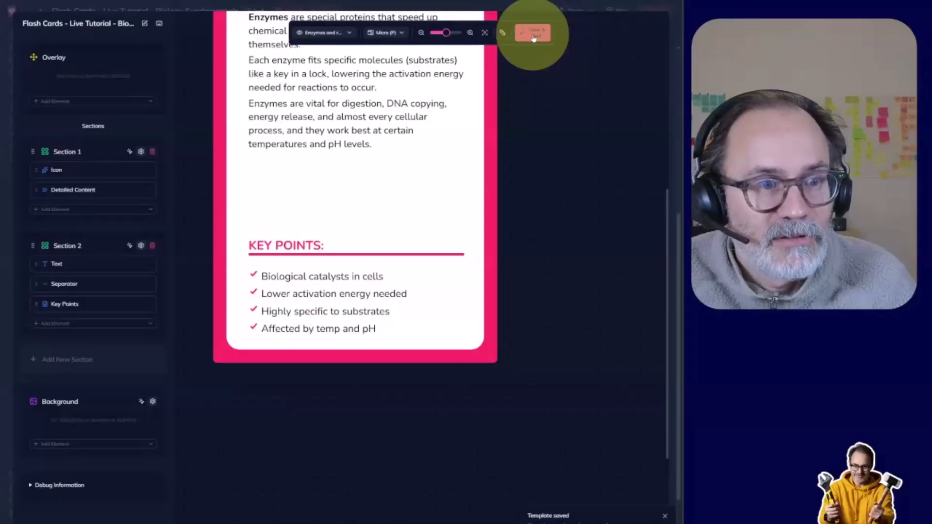
left_click(533, 33)
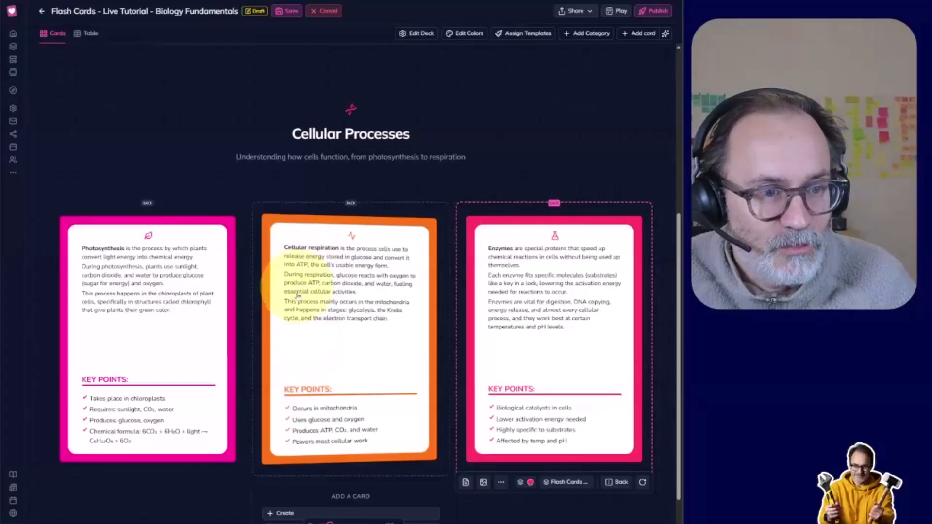
Open the deck back template for editing from the Cellular respiration card.
scroll(305, 273, "down", 1)
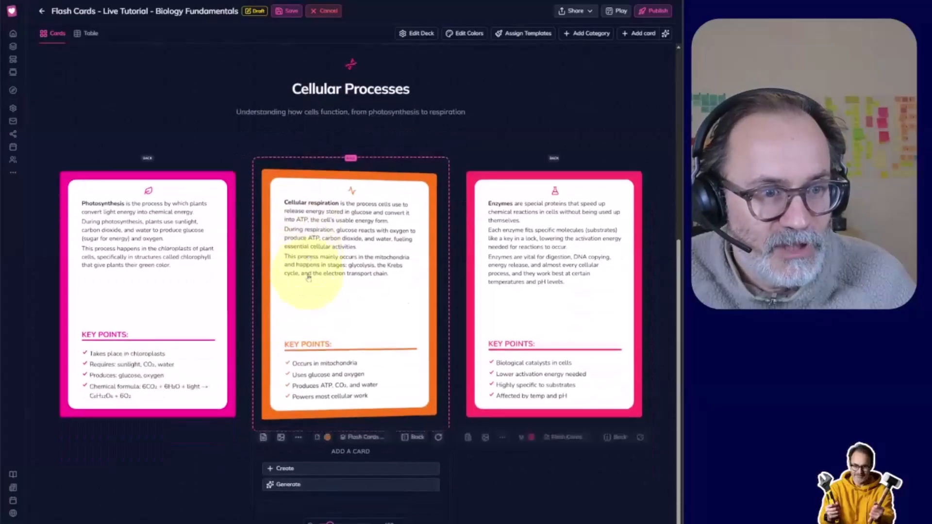
left_click(367, 436)
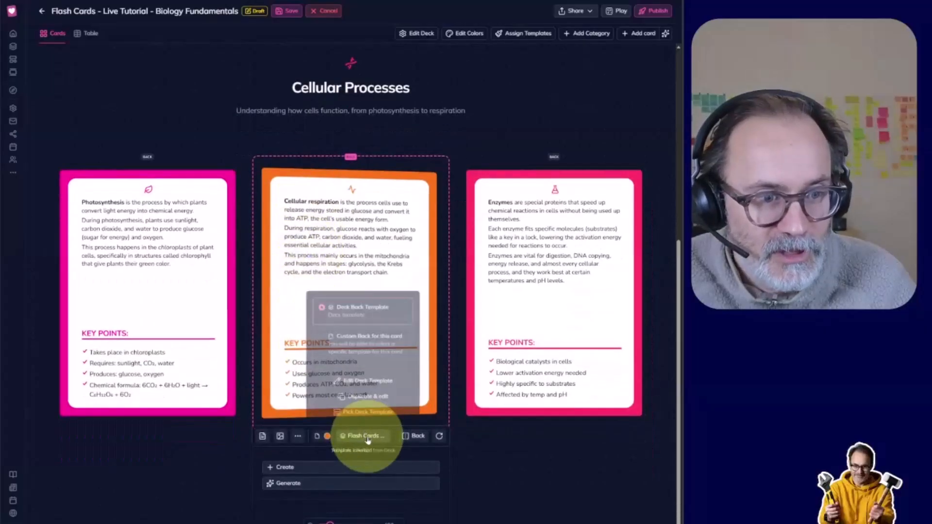
left_click(359, 381)
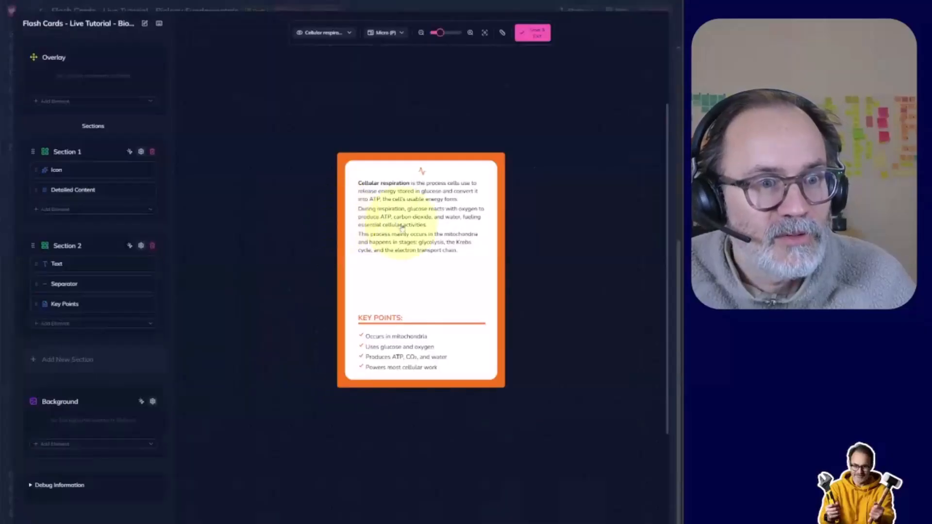
Set the Detailed Content's body text size to 2.4, save the back template and exit to the deck.
left_click(402, 228)
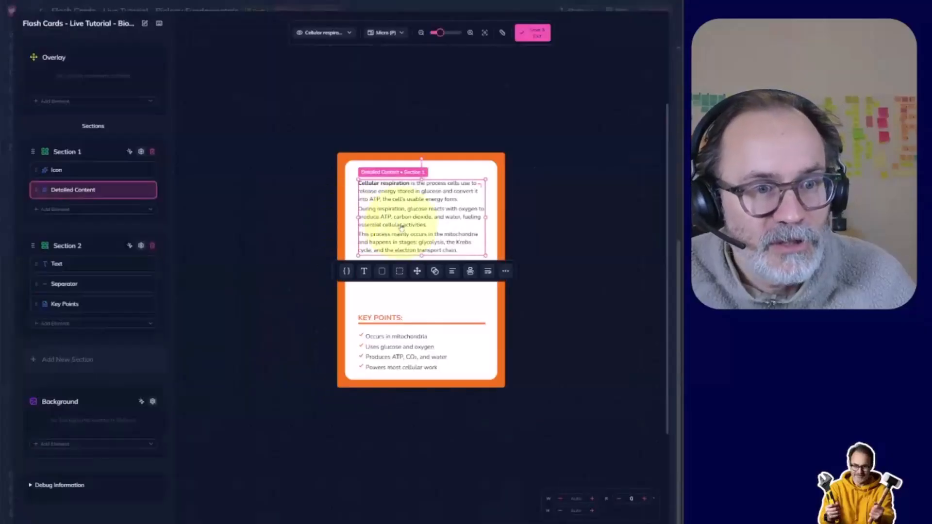
left_click(365, 270)
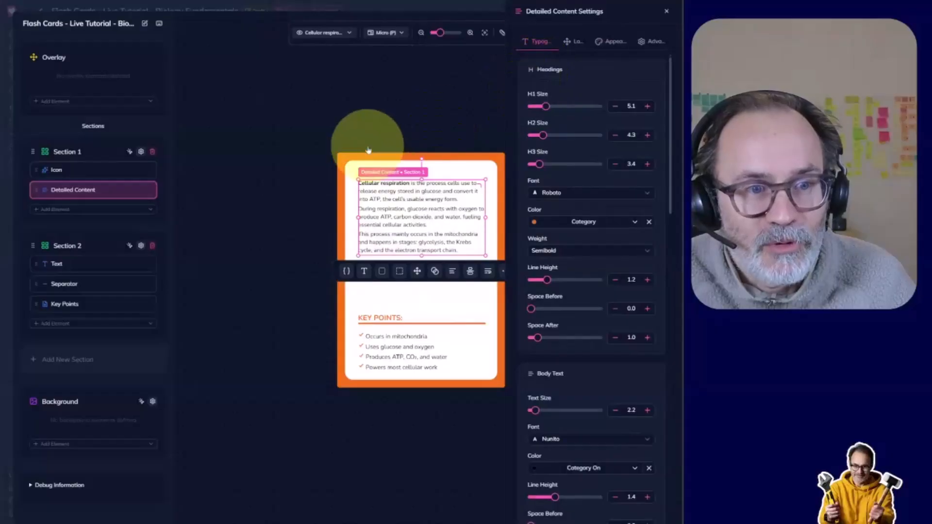
scroll(615, 185, "down", 4)
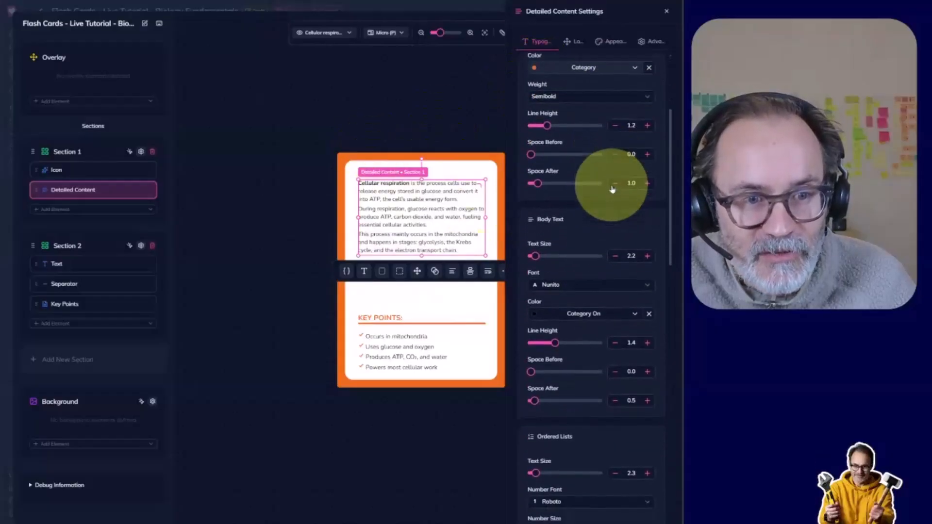
scroll(612, 190, "down", 3)
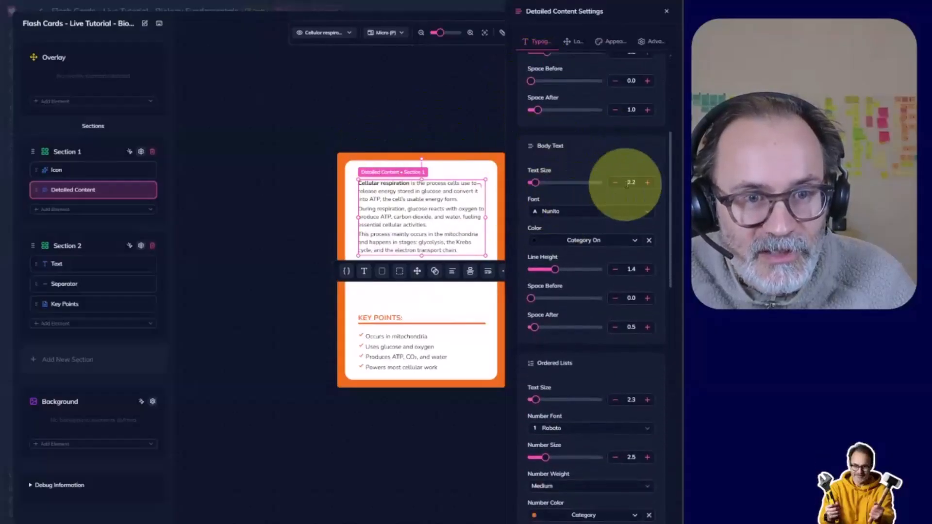
left_click(648, 183)
left_click(648, 183)
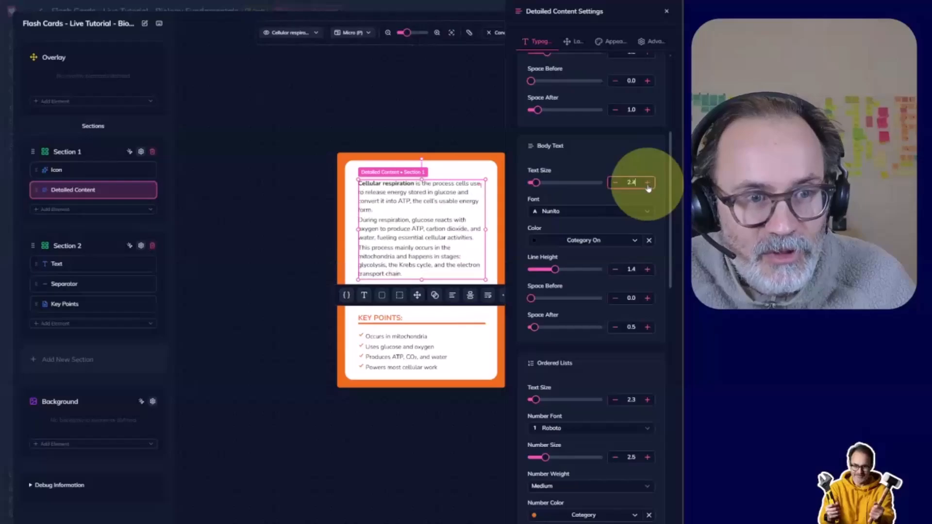
left_click(245, 204)
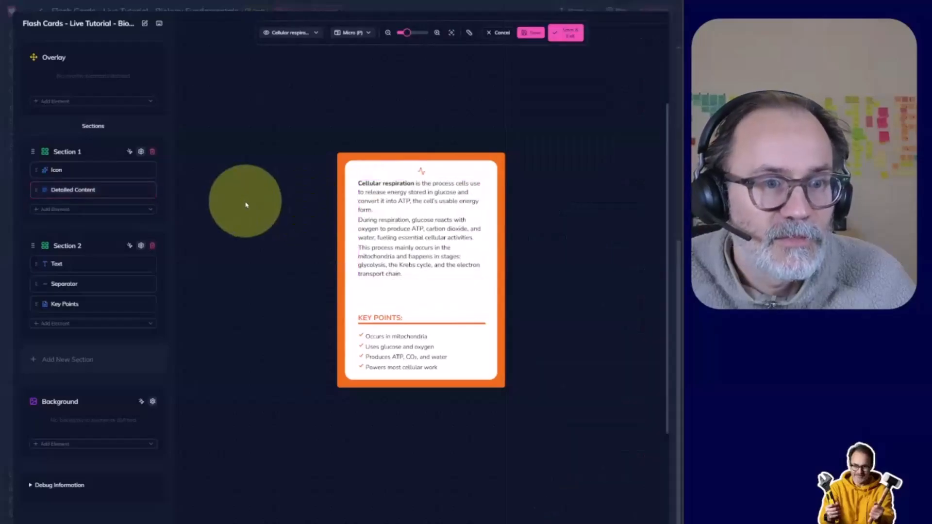
left_click(559, 41)
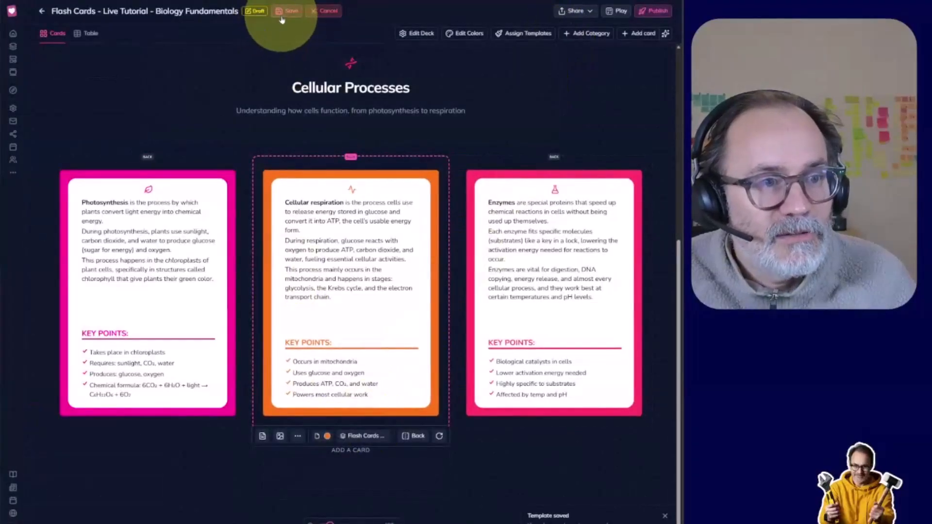
Save the deck and flip the Cellular Processes cards to their front sides.
left_click(282, 19)
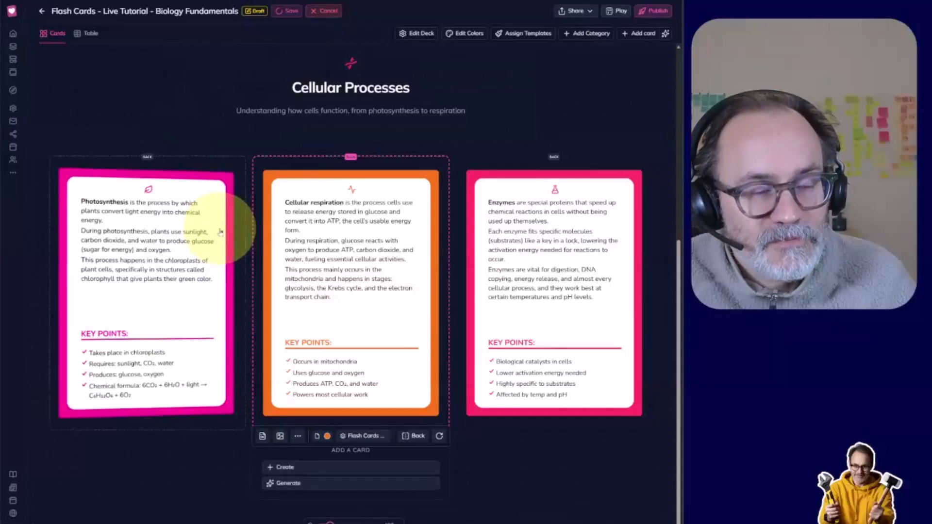
left_click(332, 271)
left_click(187, 277)
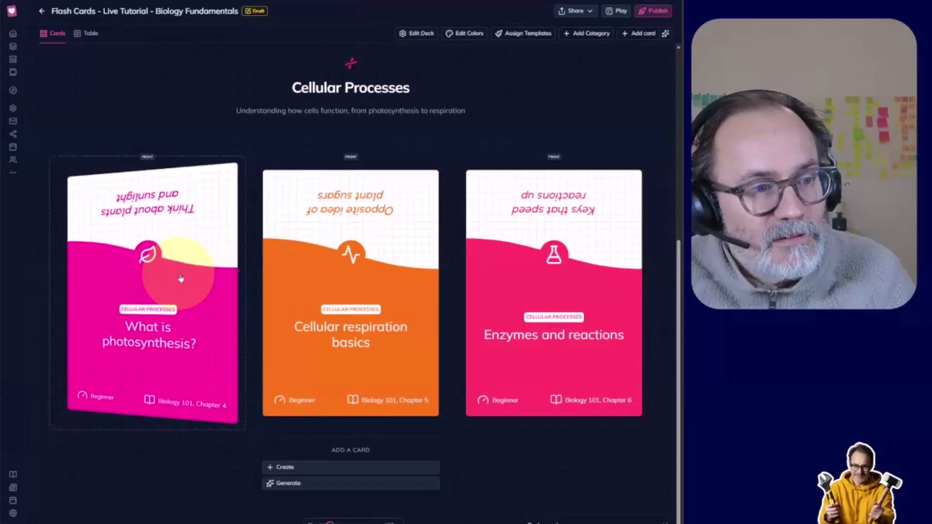
Start downloading the deck and choose the Home Print export preset.
left_click(589, 14)
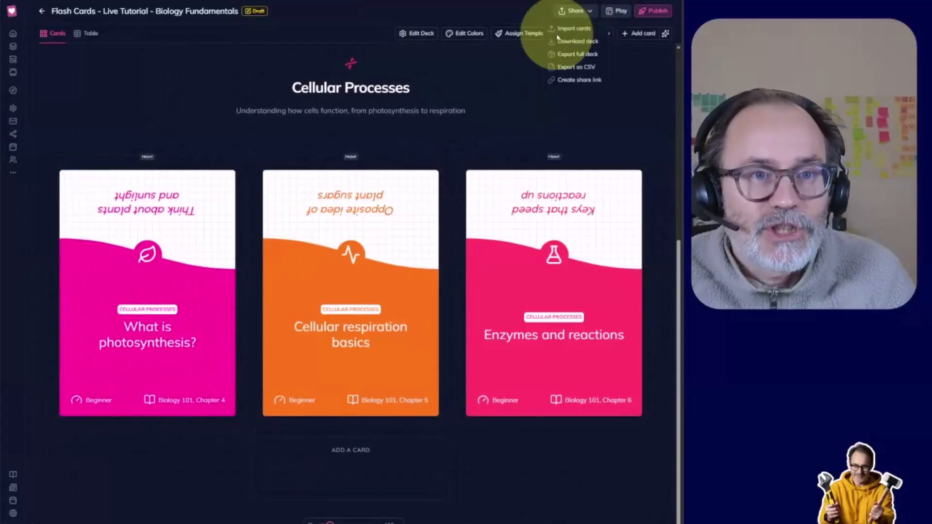
left_click(575, 39)
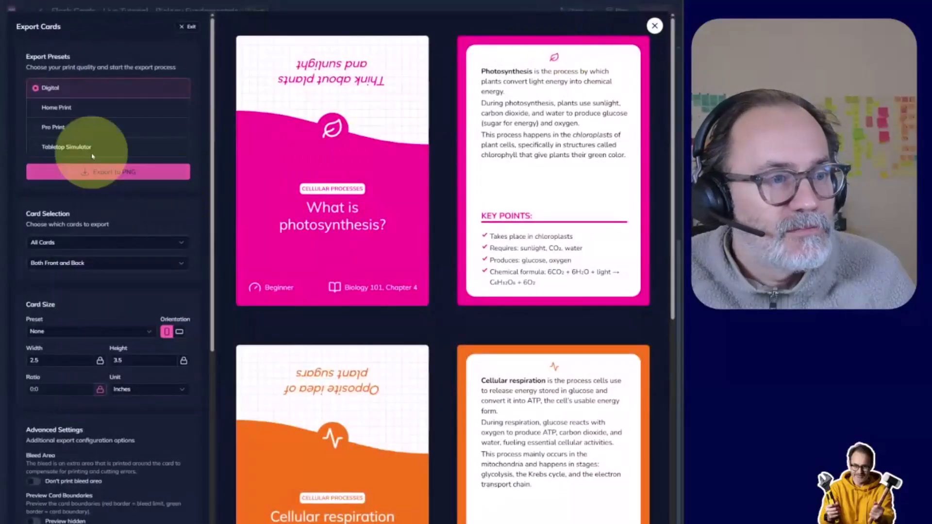
left_click(66, 111)
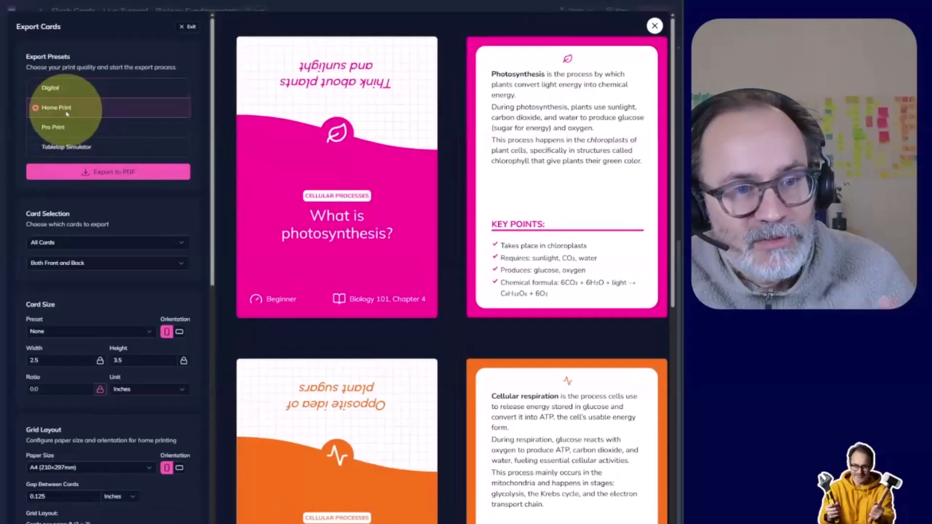
Set the export card size to the Euro Poker Deck preset, 2.48"×3.46" (63×88mm).
scroll(96, 189, "down", 1)
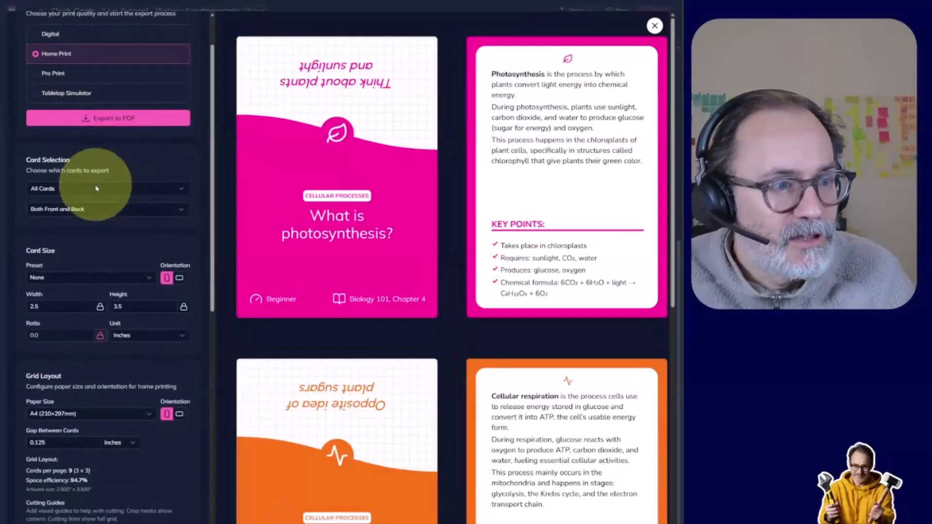
scroll(95, 187, "down", 4)
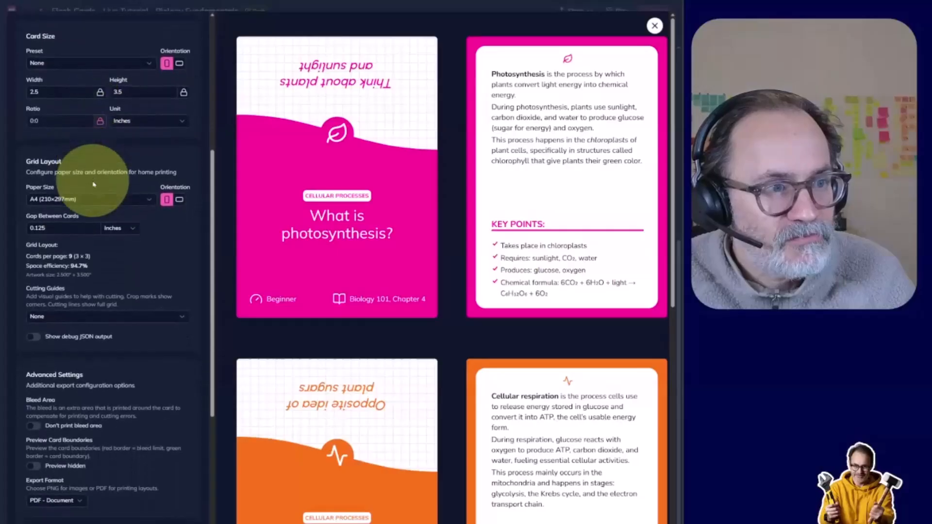
left_click(58, 63)
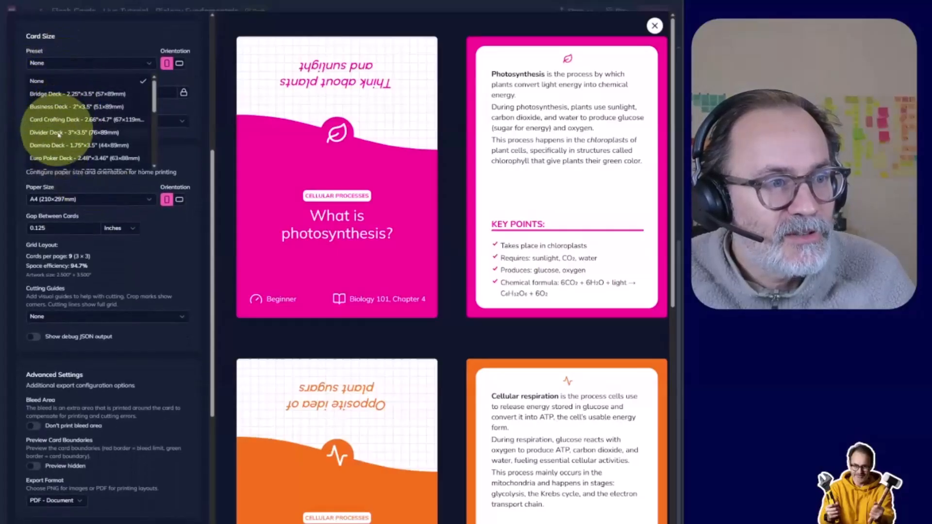
scroll(58, 135, "down", 1)
left_click(59, 137)
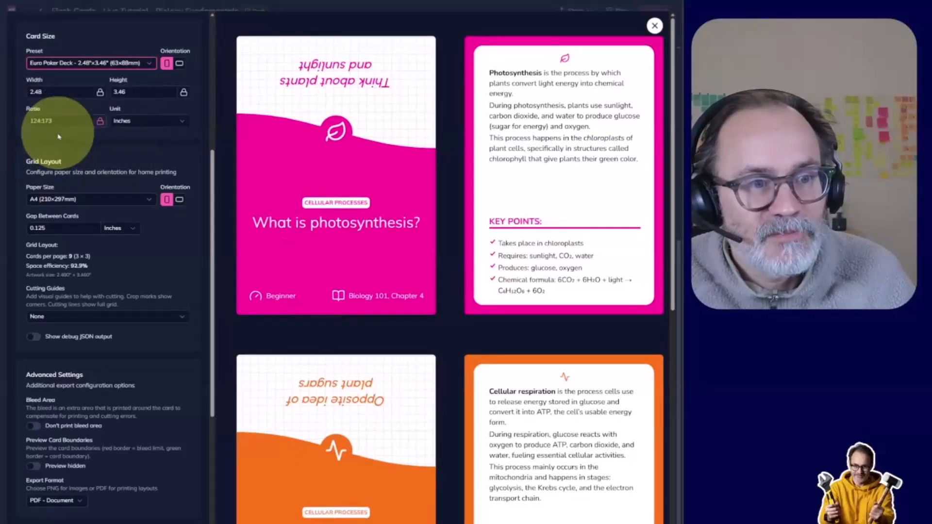
Try the Jumbo Deck card size, 3.5"×5.5" (89×140mm), and return to the Euro Poker Deck preset.
left_click(80, 68)
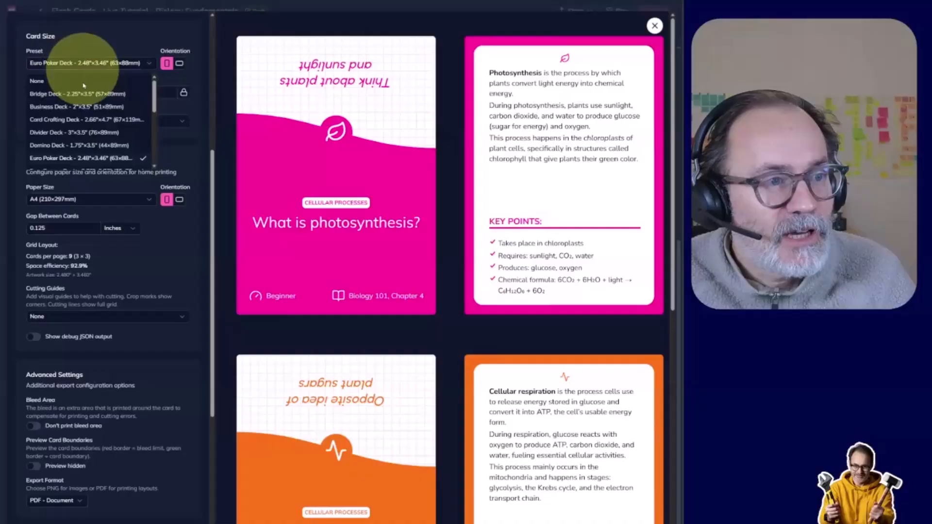
left_click(68, 145)
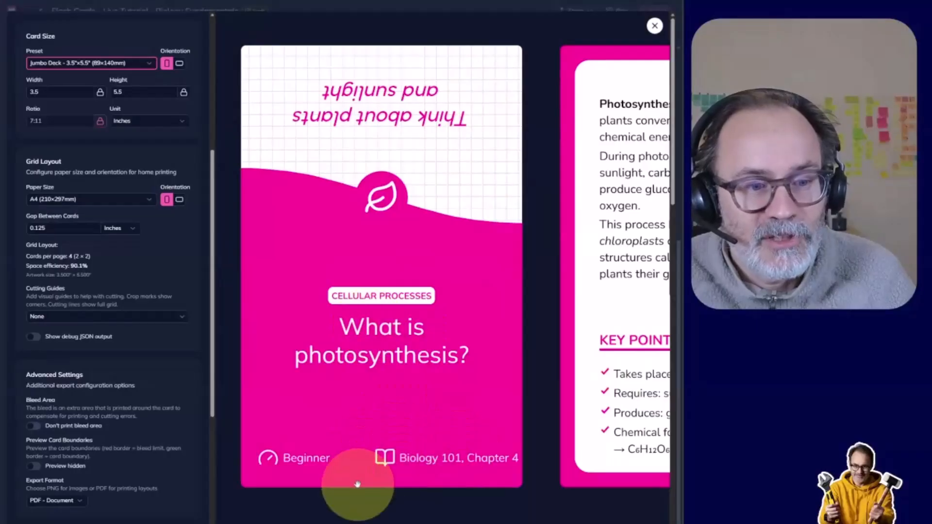
left_click(48, 62)
left_click(52, 97)
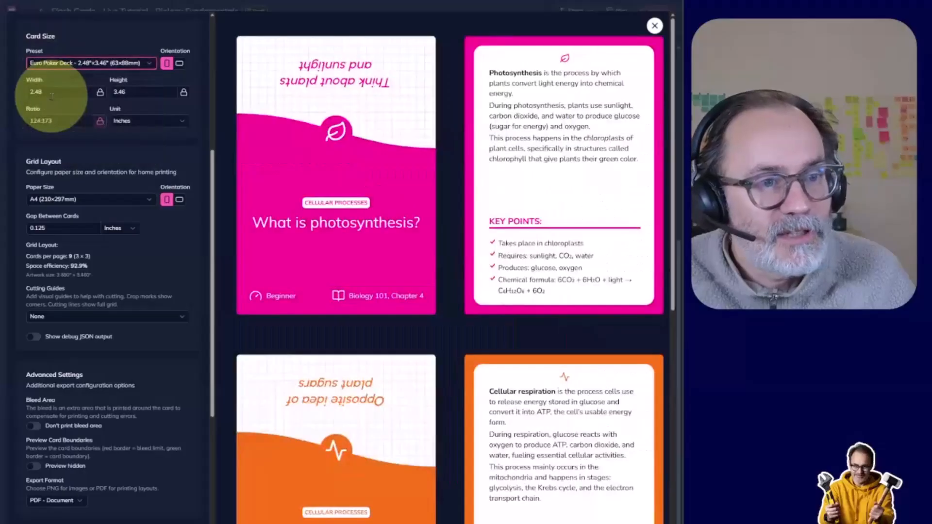
Set the gap between cards to 0 inches and the cutting guides to Crop Marks Everywhere, after trying Cutting Lines (full grid).
scroll(124, 154, "down", 1)
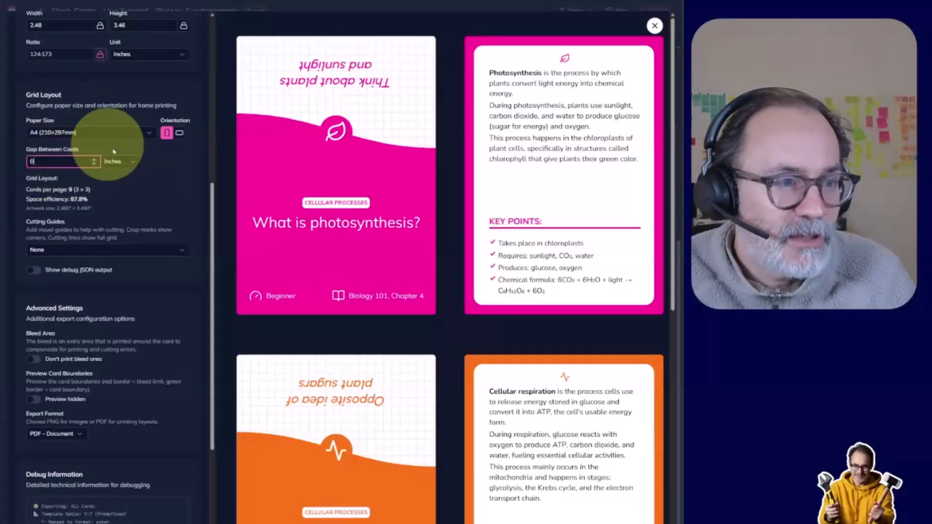
left_click(155, 182)
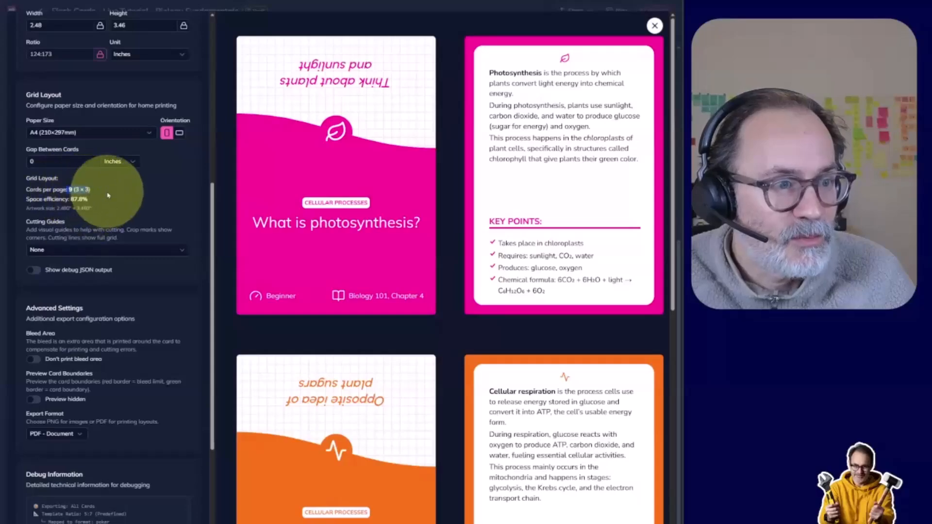
left_click(56, 249)
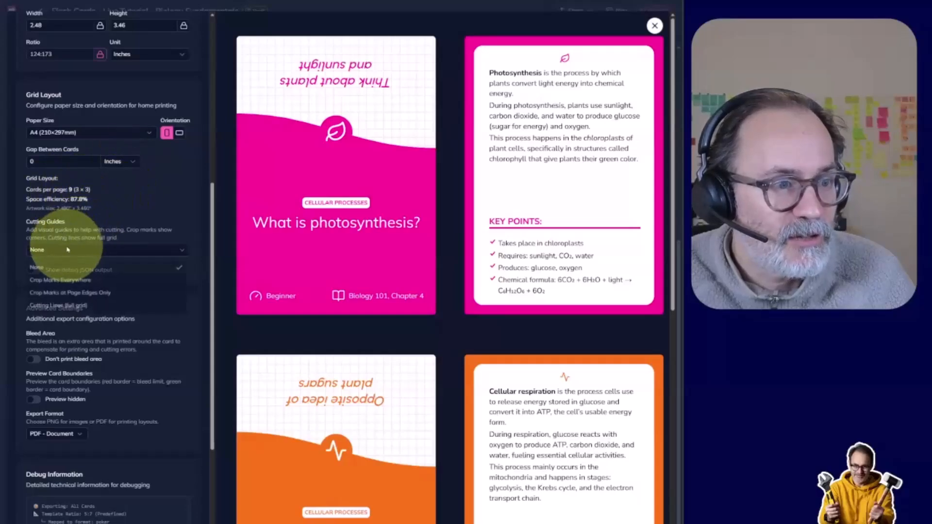
left_click(72, 309)
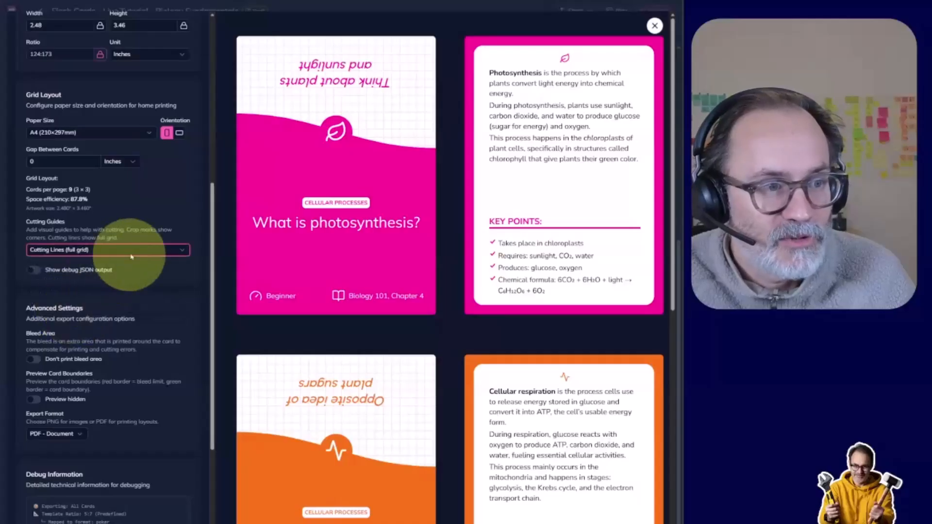
left_click(62, 249)
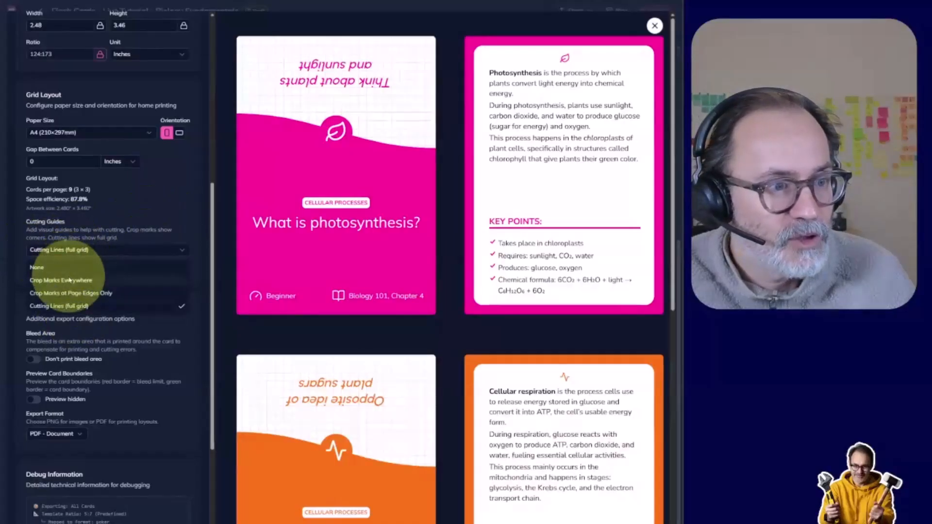
left_click(70, 281)
Export the cards to PDF and open the exported file.
scroll(127, 138, "up", 3)
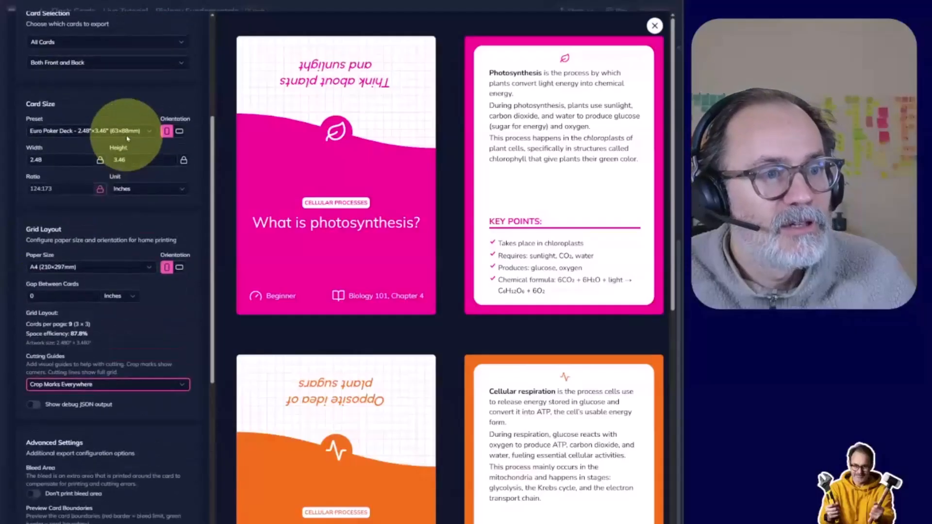
scroll(127, 138, "up", 5)
left_click(117, 171)
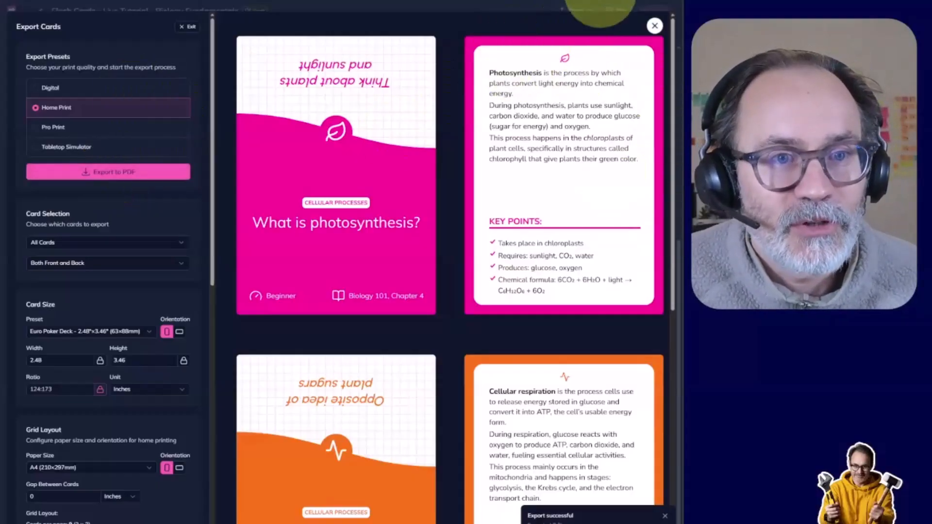
left_click(600, 9)
left_click(517, 38)
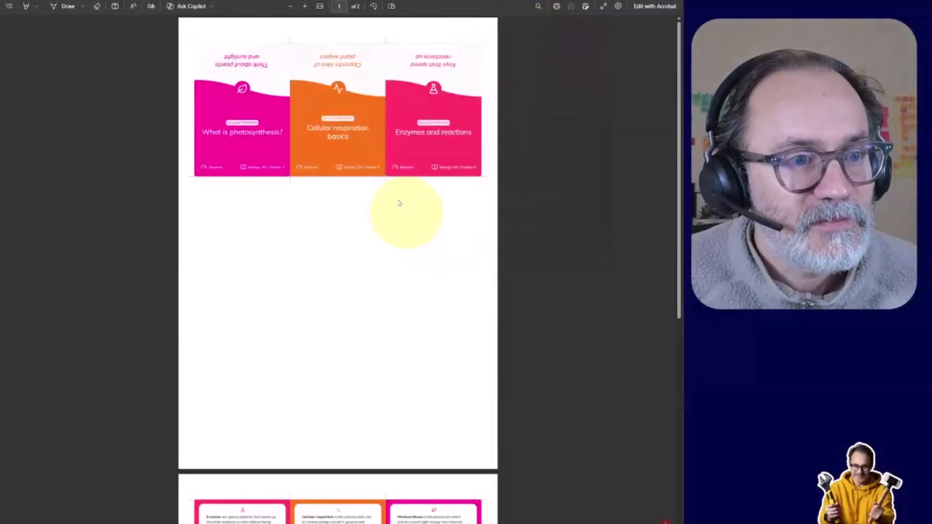
Examine the crop marks, card fronts and card backs on the PDF pages, and close the export view.
scroll(340, 128, "down", 2)
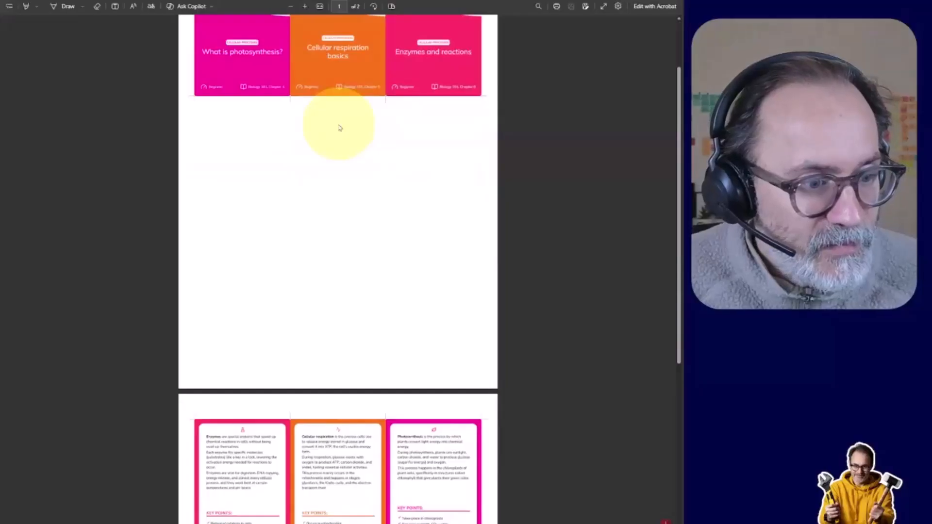
scroll(340, 128, "up", 2)
scroll(340, 127, "up", 3)
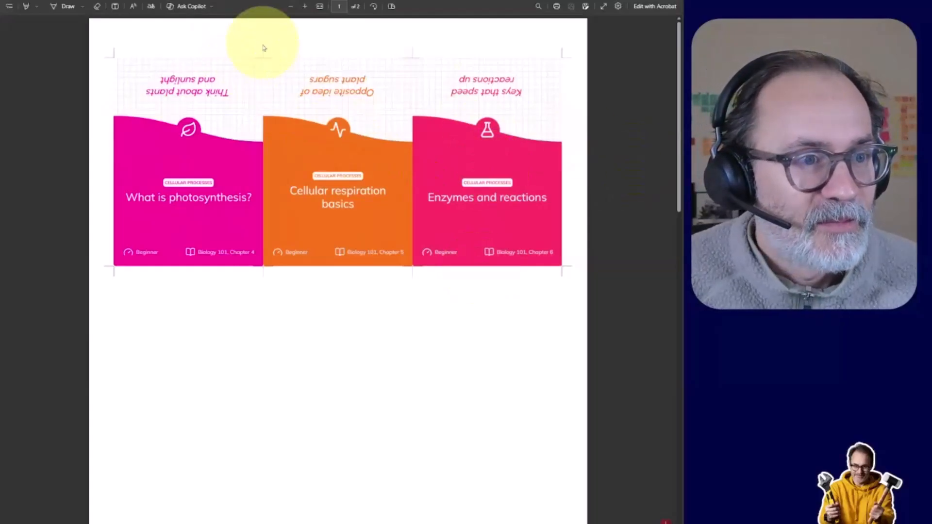
scroll(246, 250, "down", 10)
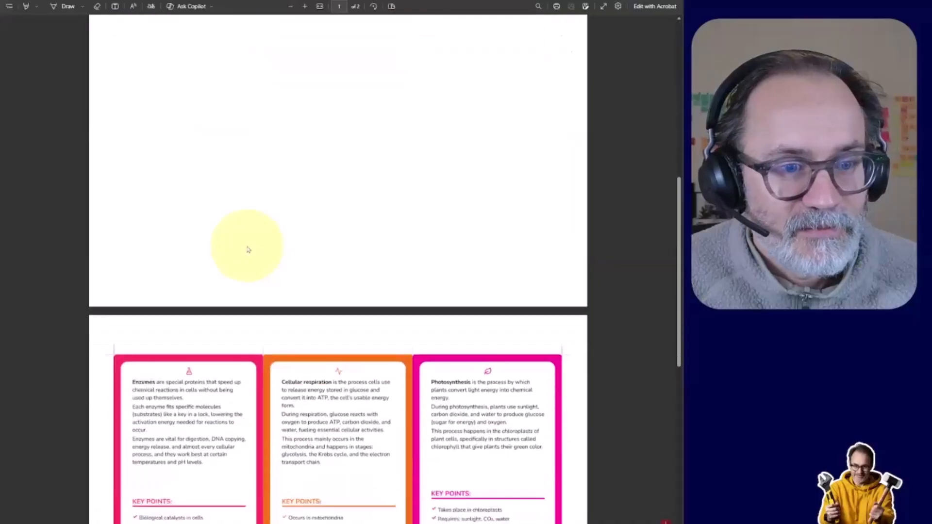
scroll(247, 250, "down", 5)
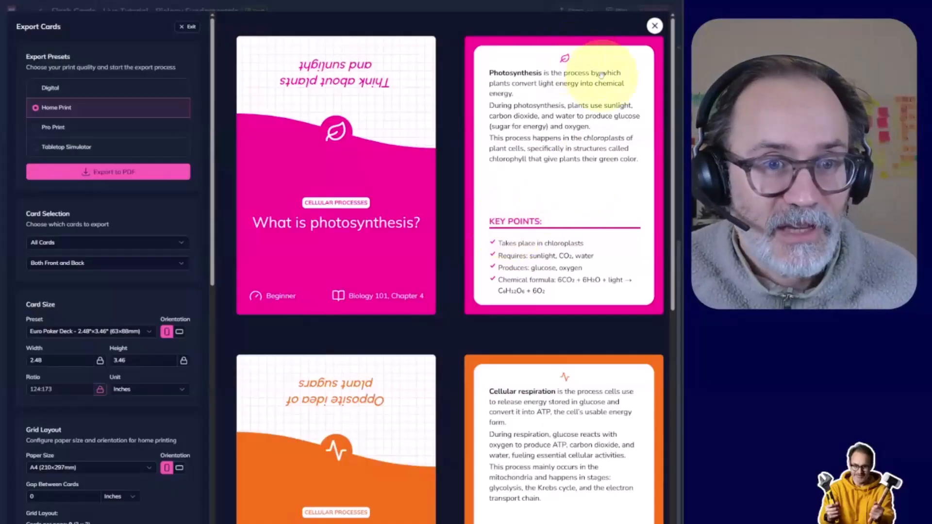
left_click(654, 26)
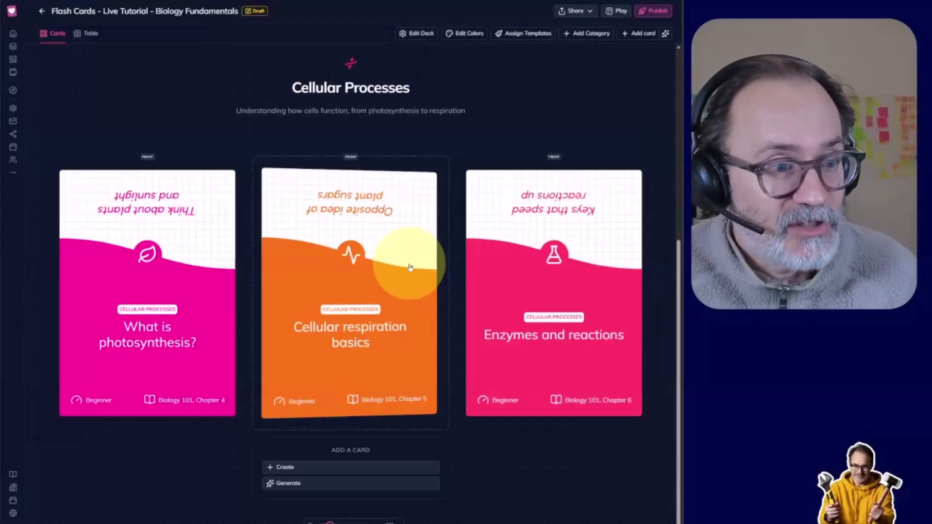
Open the deck's front template from the "Cellular respiration basics" card and set the card title's font to Luckiest Guy.
left_click(355, 336)
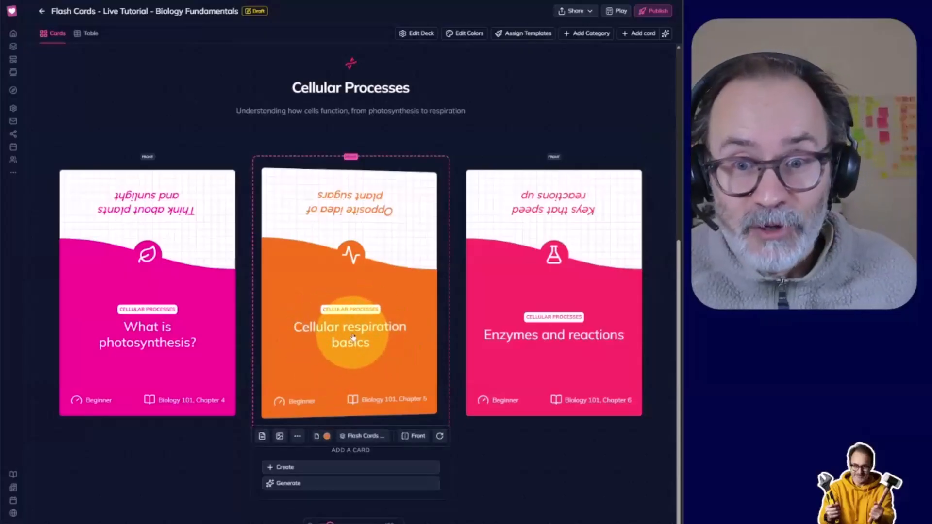
left_click(348, 436)
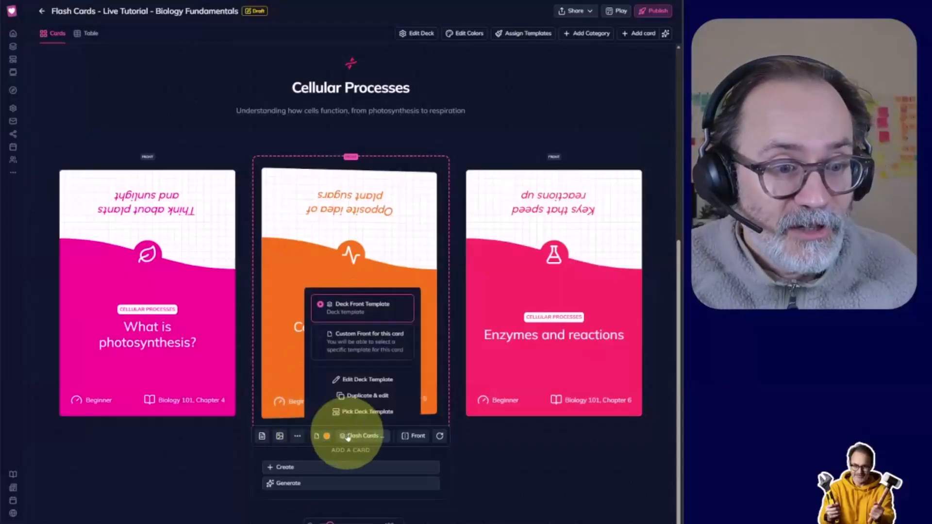
left_click(369, 380)
left_click(404, 309)
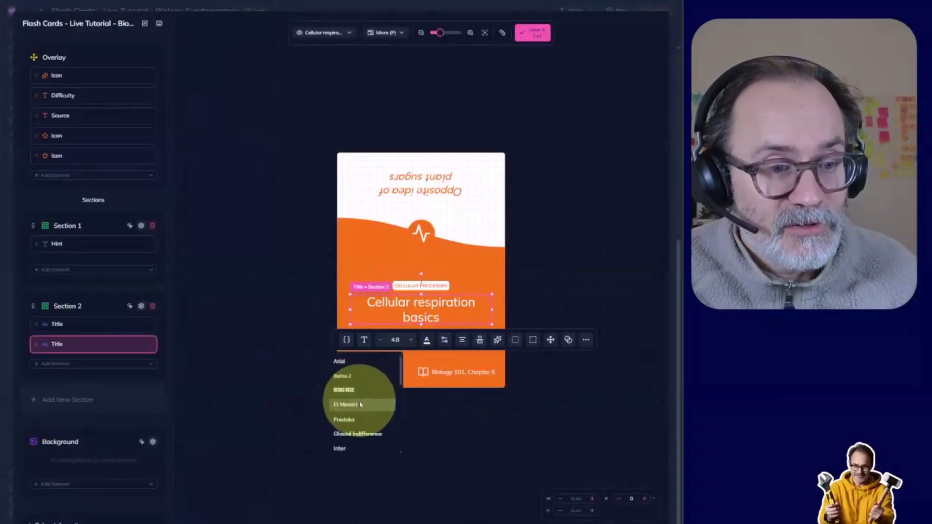
scroll(361, 408, "down", 3)
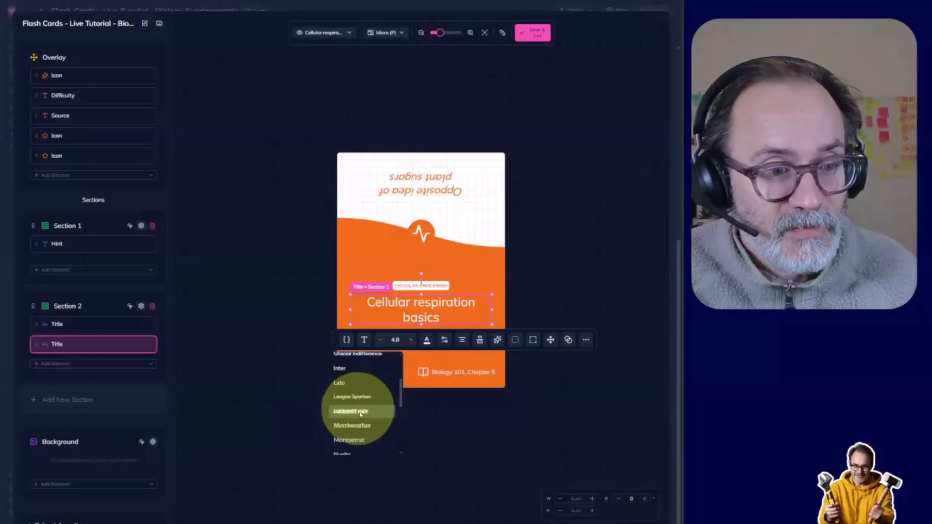
left_click(362, 415)
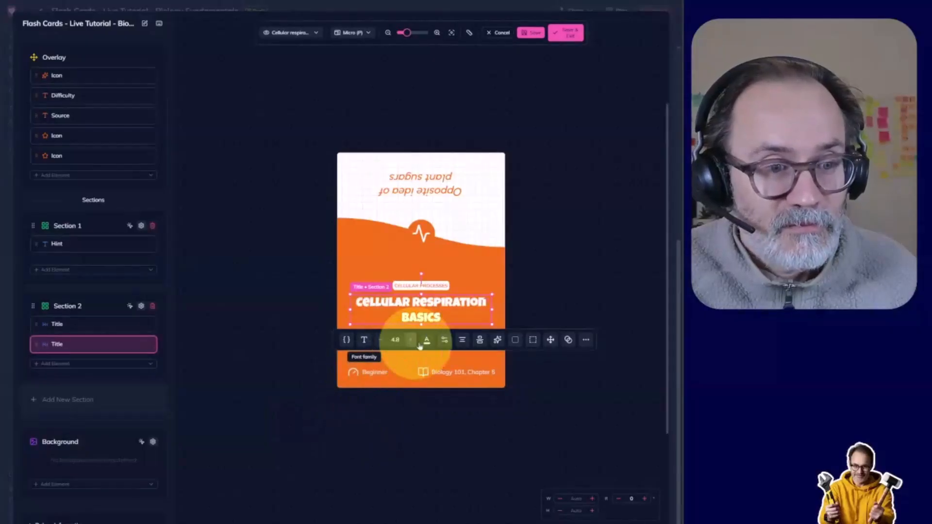
Increase the card title's font size to 5.3, and save and exit the front template.
left_click(442, 341)
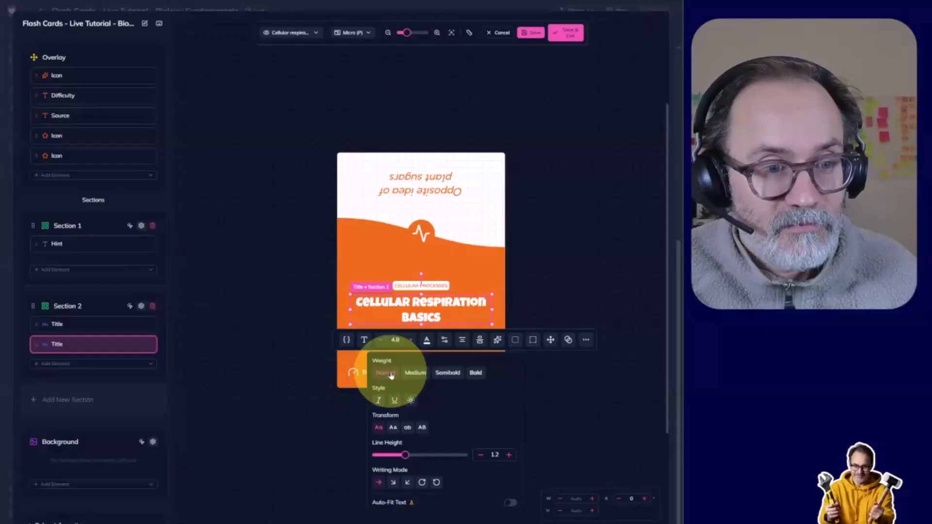
left_click(410, 340)
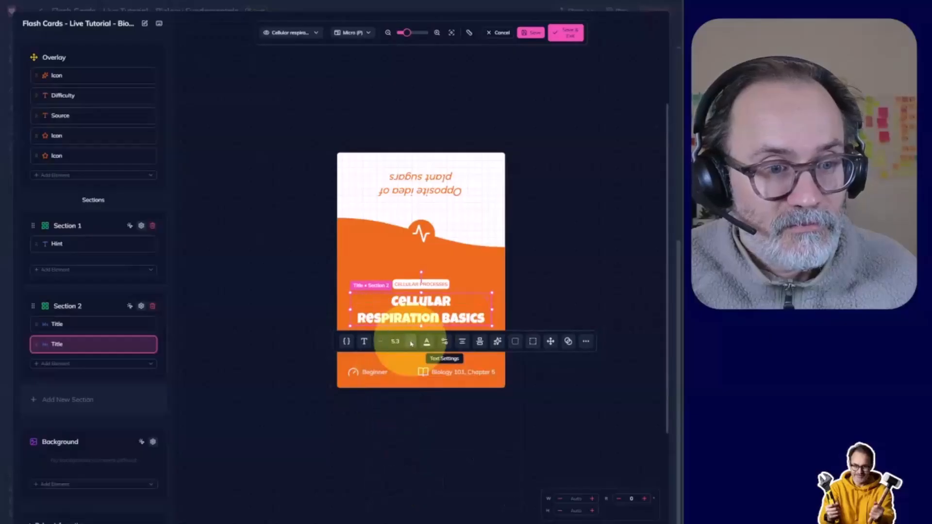
left_click(288, 347)
left_click(564, 32)
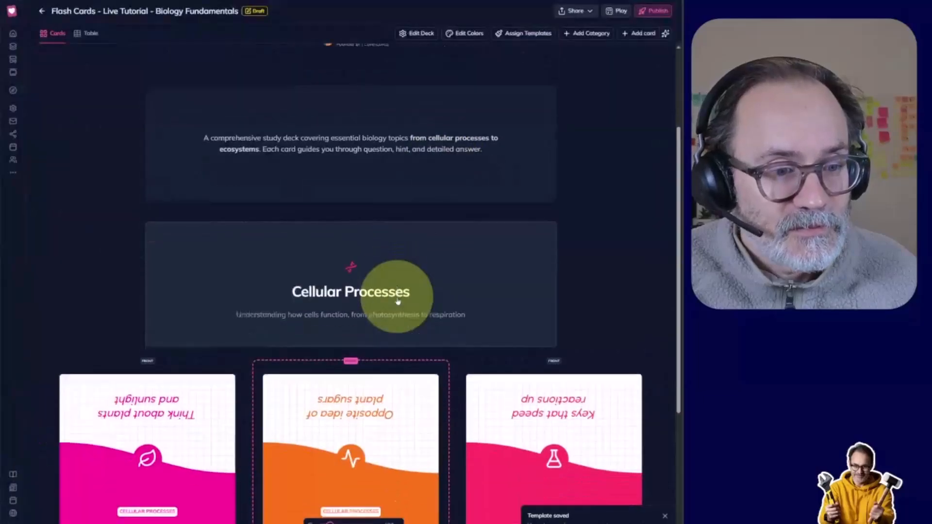
scroll(397, 301, "down", 2)
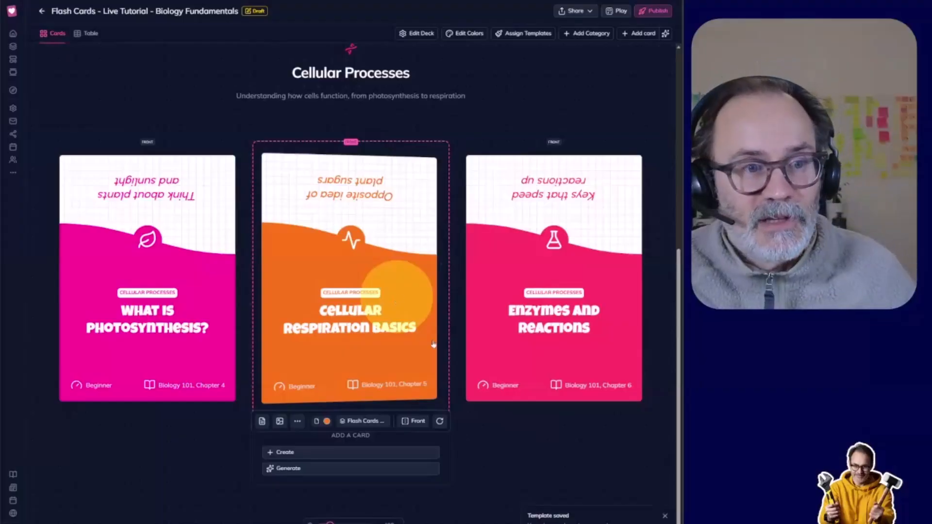
Try a custom blue color on the "Enzymes and reactions" card, and return the card to Deck Default Color.
left_click(492, 408)
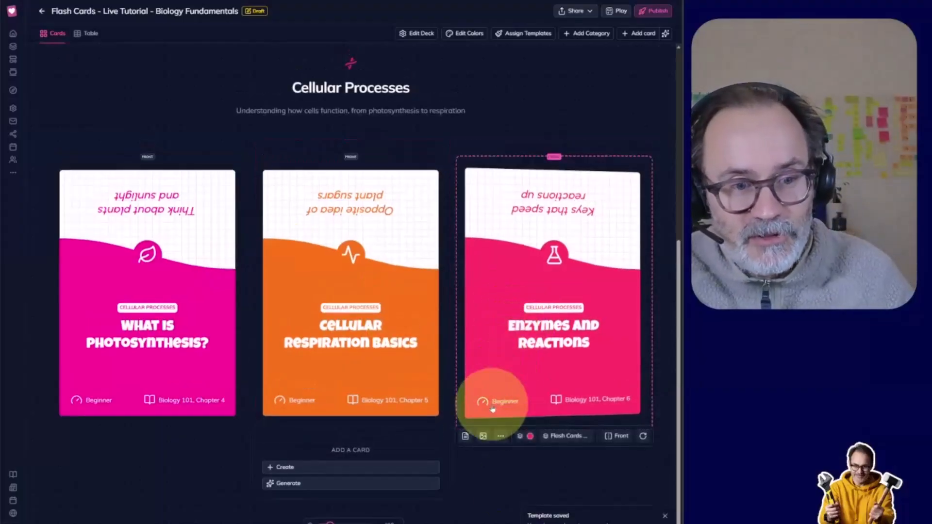
left_click(528, 436)
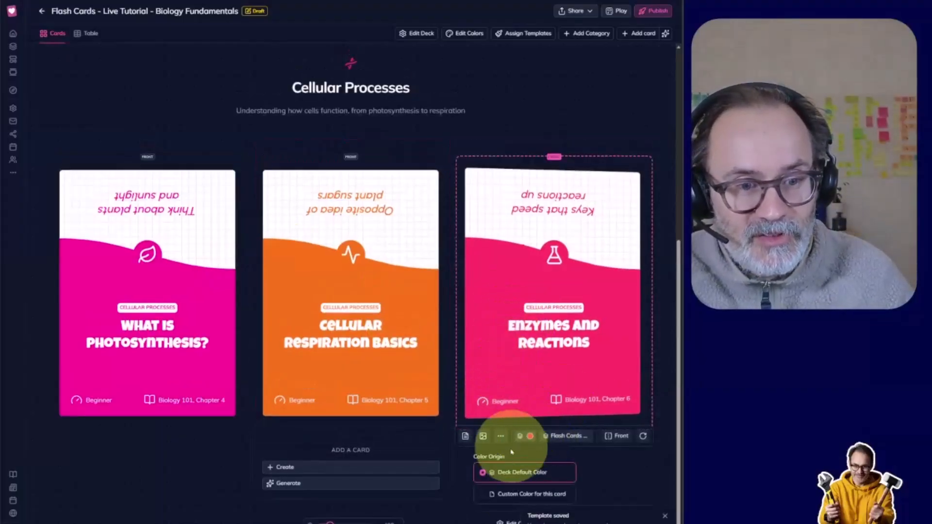
left_click(510, 493)
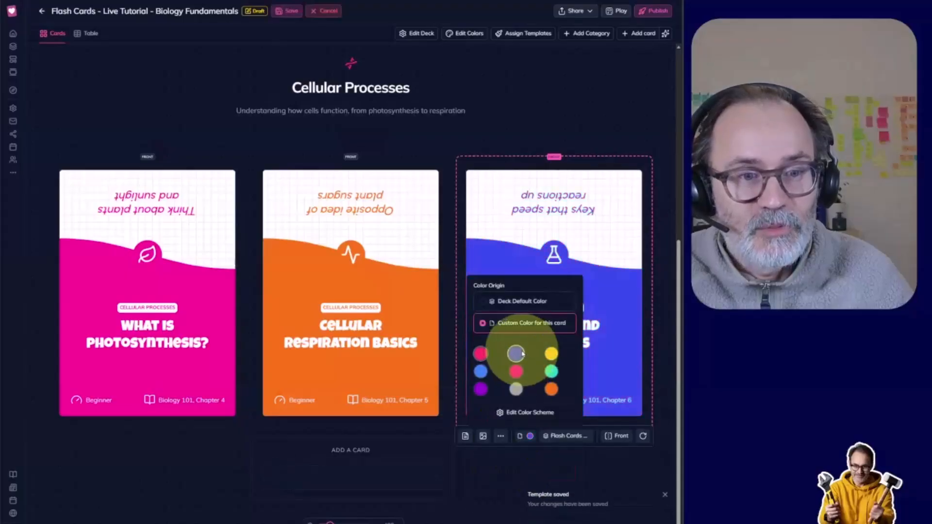
left_click(521, 354)
left_click(526, 436)
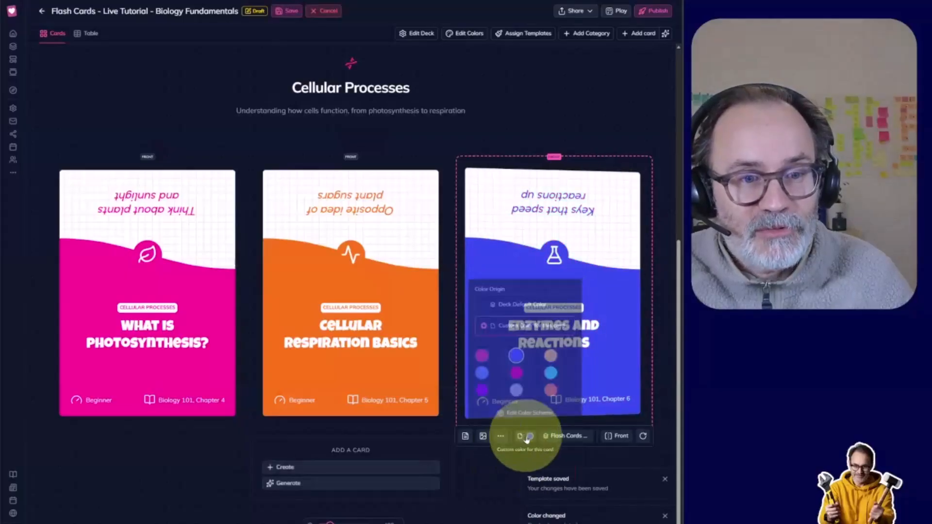
left_click(509, 307)
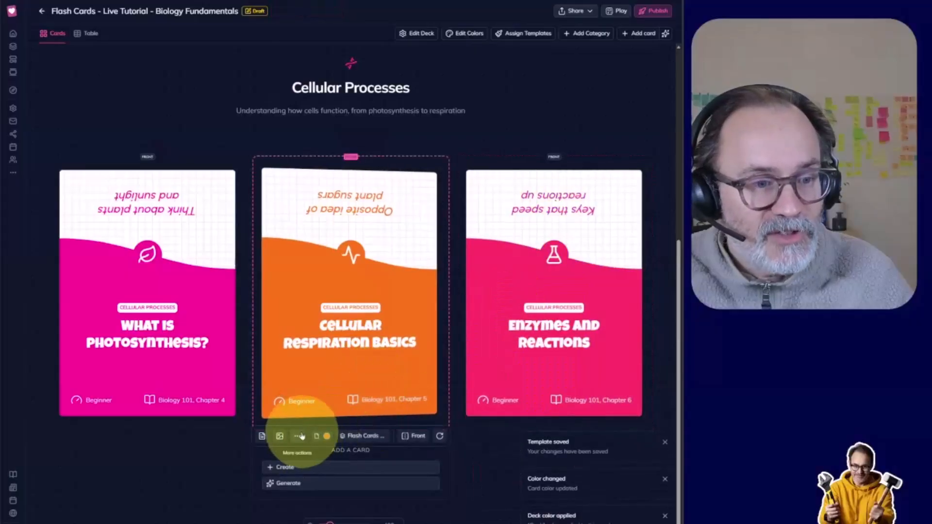
Set the "Cellular respiration basics" and "What is photosynthesis?" cards to Deck Default Color.
left_click(318, 436)
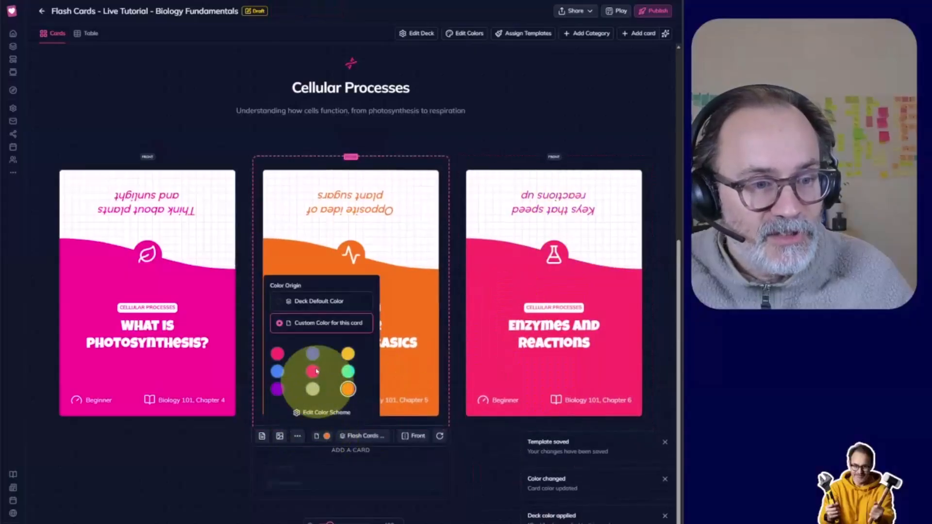
left_click(310, 302)
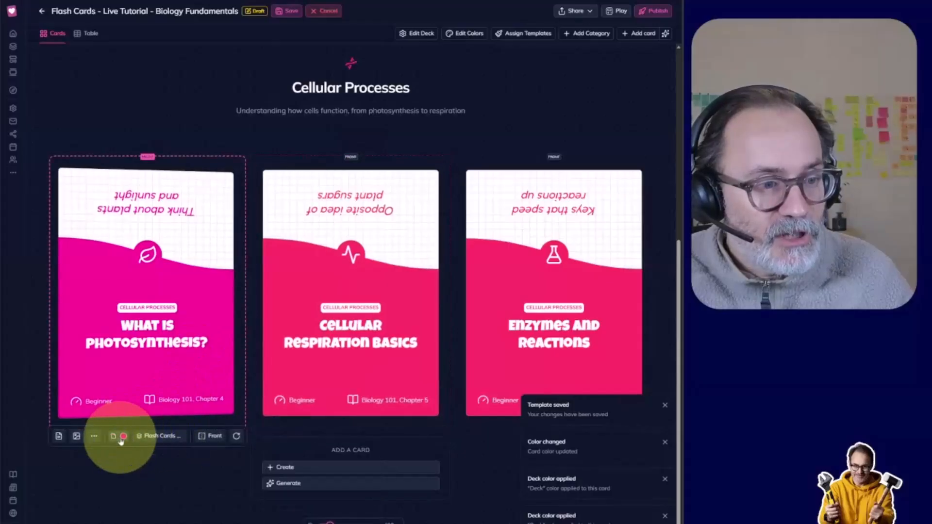
left_click(122, 438)
left_click(122, 303)
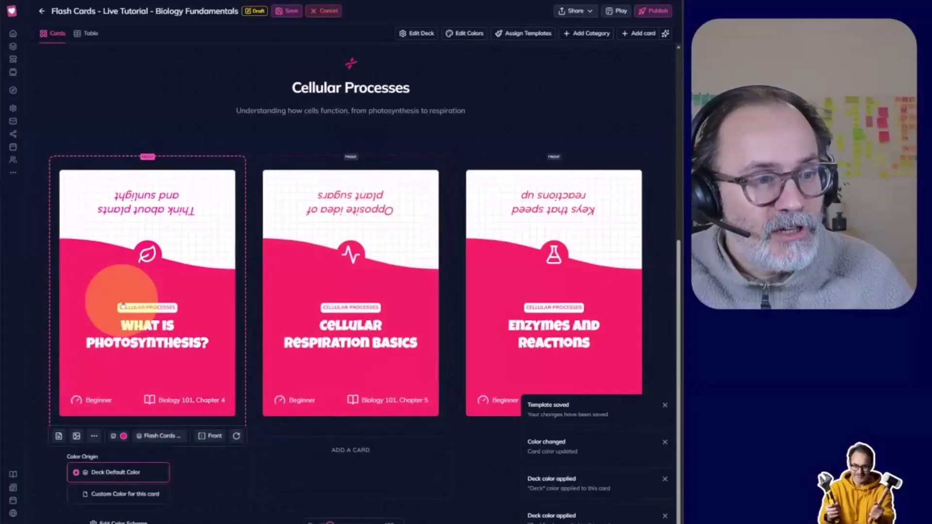
Turn off Same as Deck for the Cellular Processes category's default card color, choose Color 2, and save the deck.
scroll(335, 85, "up", 2)
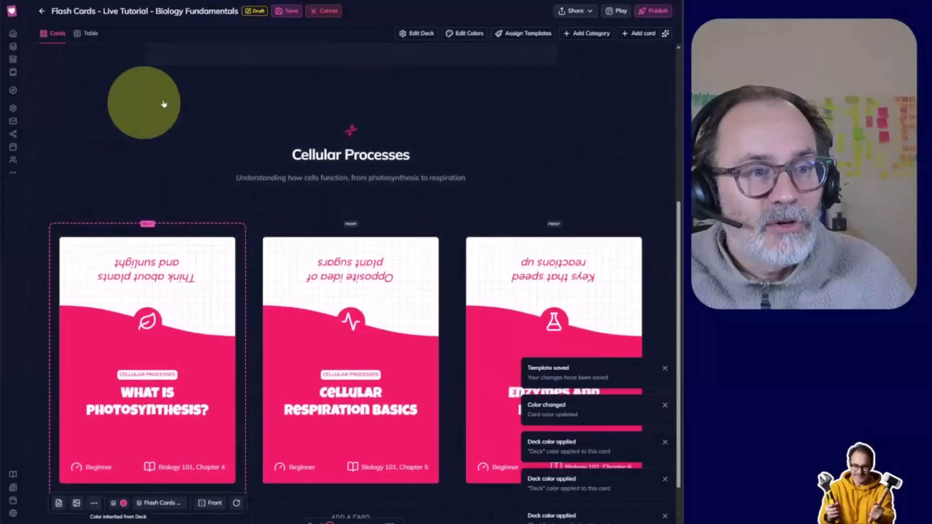
scroll(325, 116, "down", 2)
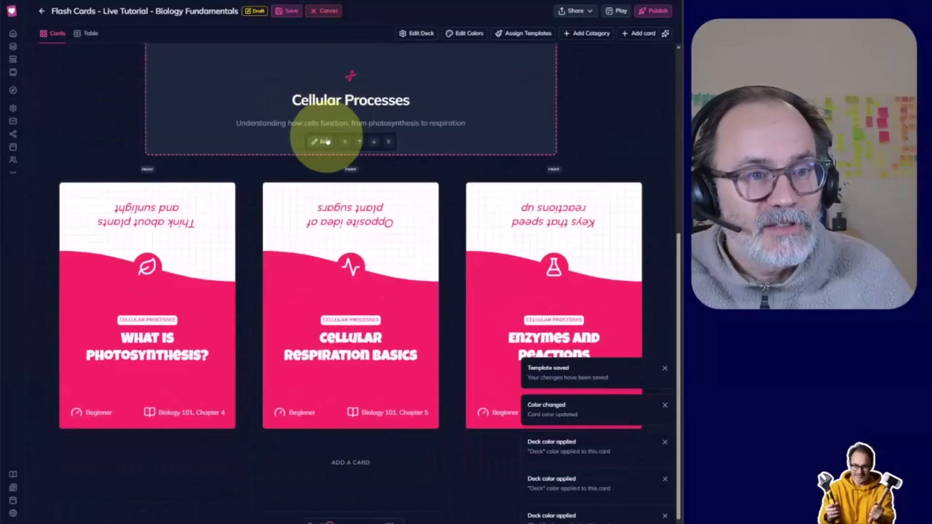
left_click(322, 142)
left_click(329, 198)
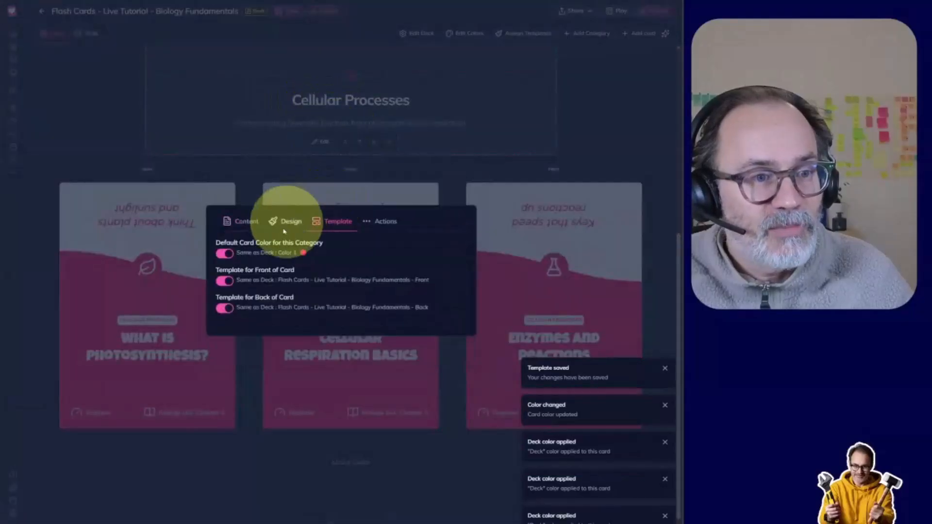
left_click(223, 255)
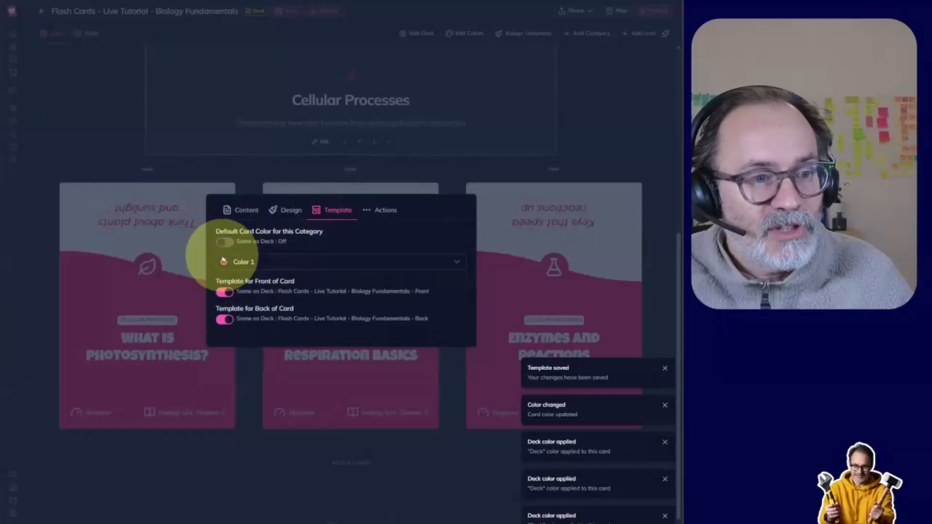
left_click(286, 265)
left_click(240, 314)
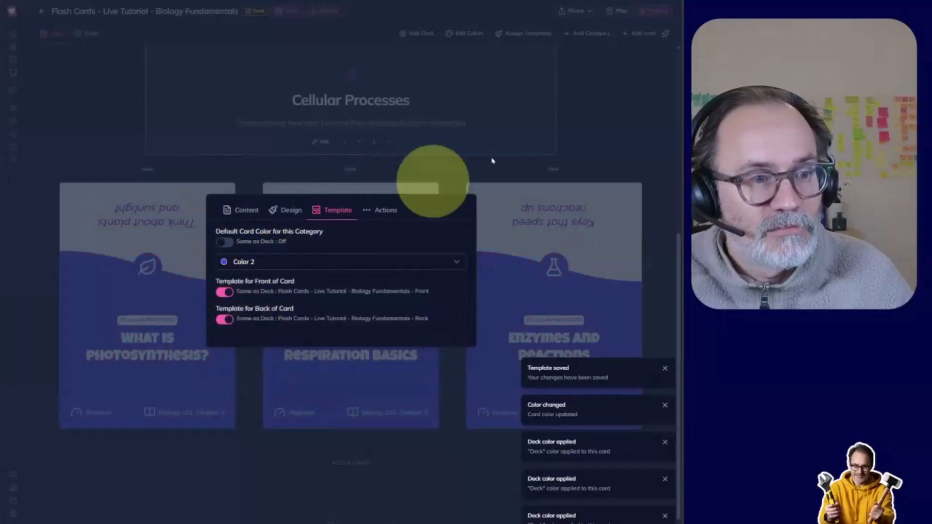
left_click(620, 129)
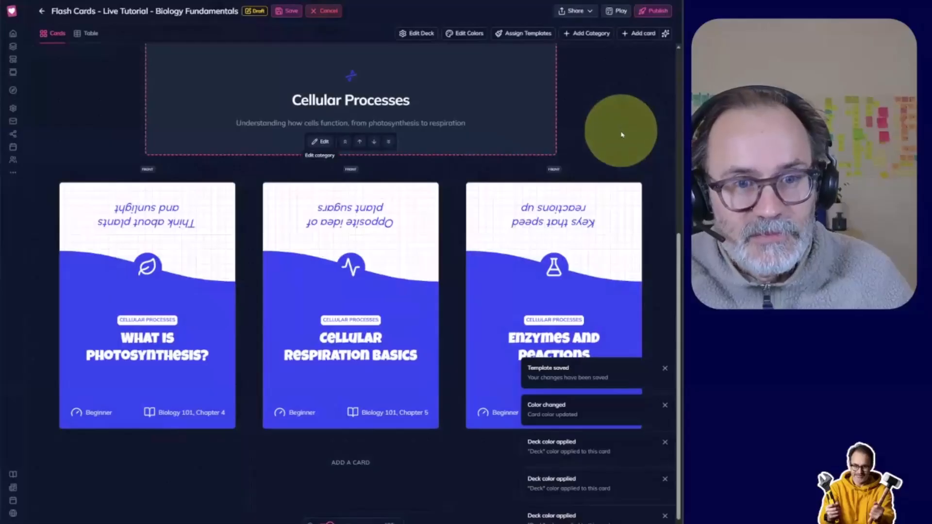
scroll(622, 134, "down", 1)
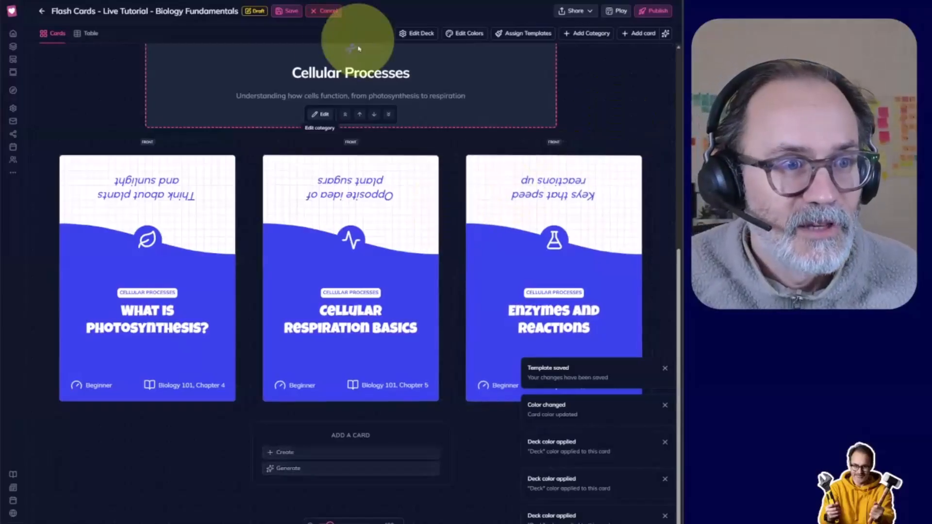
left_click(281, 12)
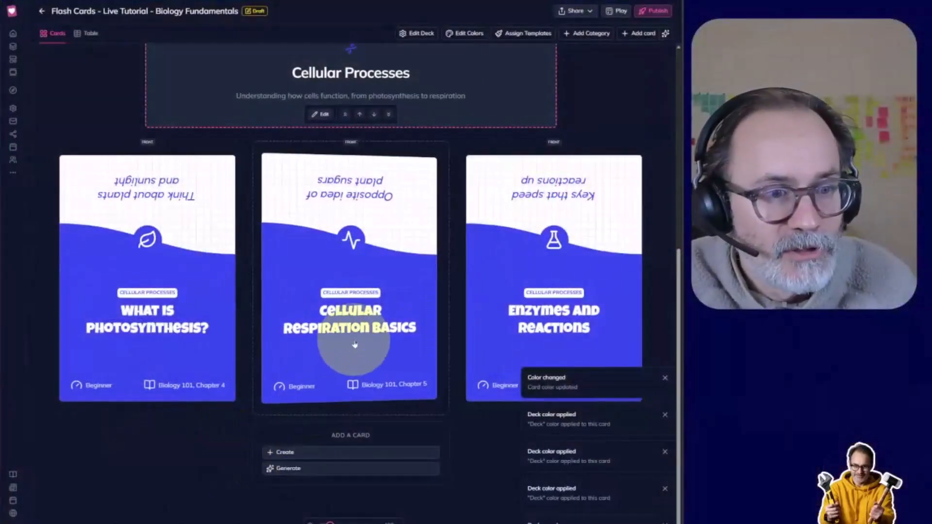
Reopen the deck's front template from the "Cellular respiration basics" card and add a freeform Image element to the overlay.
left_click(368, 399)
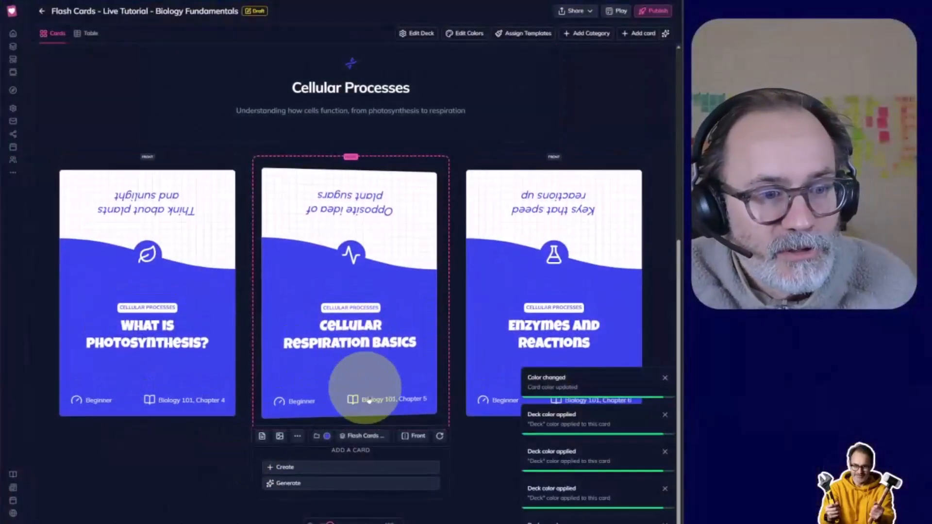
left_click(386, 437)
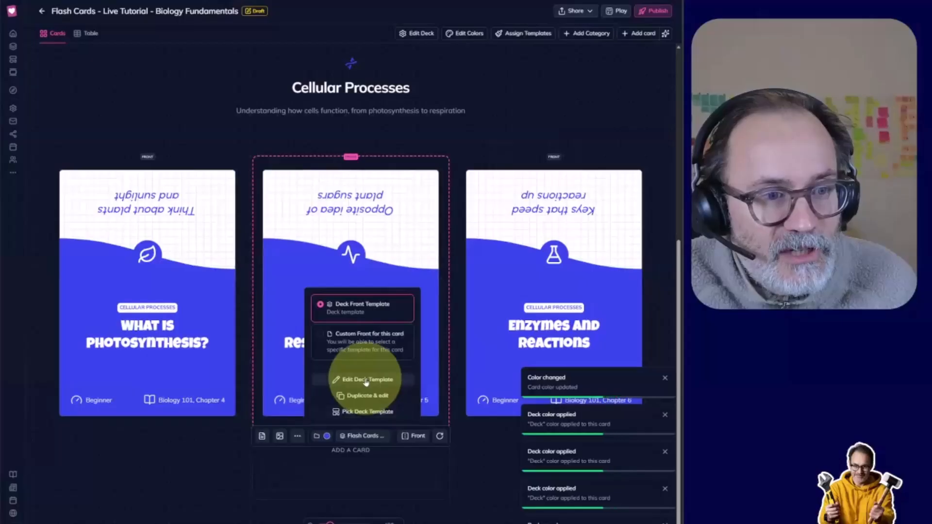
left_click(365, 380)
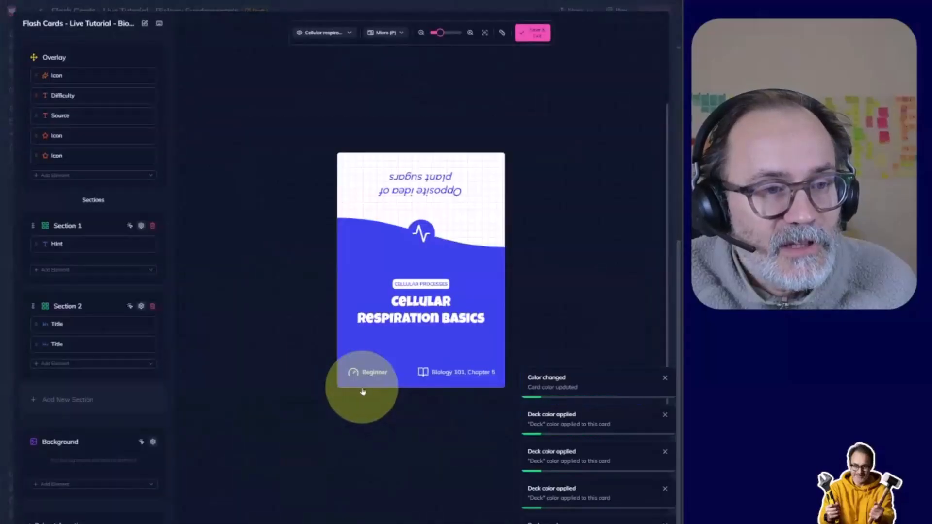
left_click(78, 175)
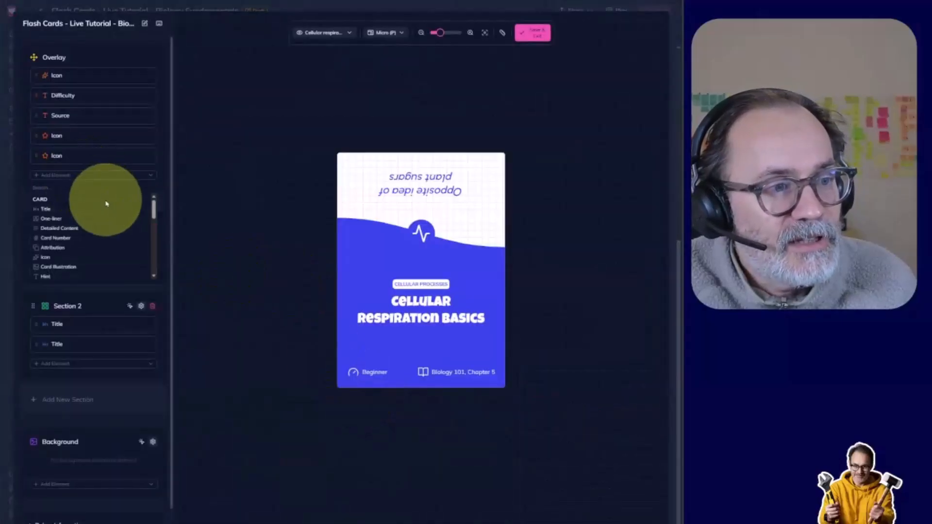
scroll(120, 226, "down", 3)
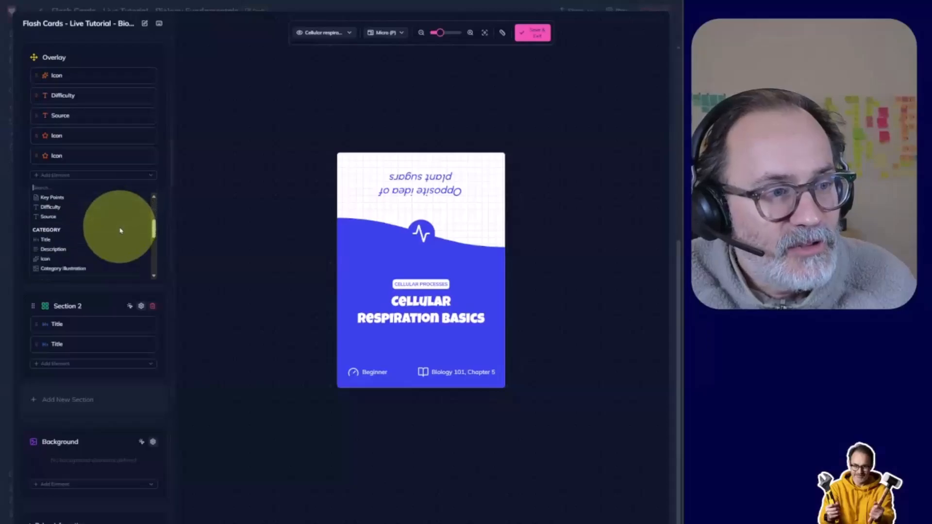
scroll(120, 229, "down", 2)
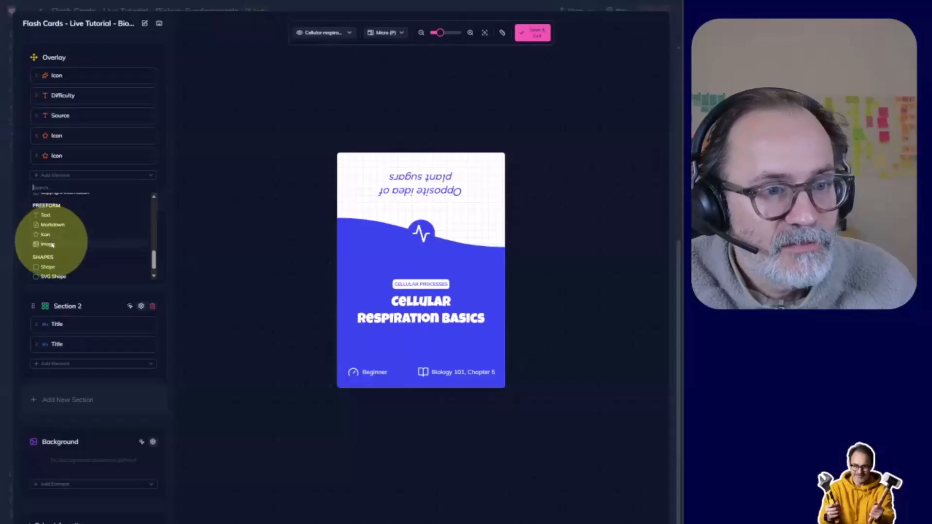
left_click(52, 245)
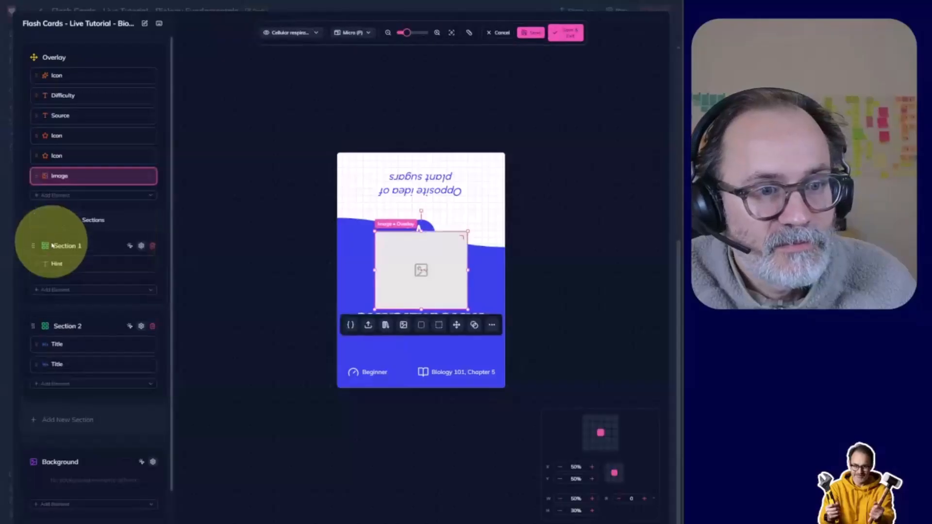
Upload "Characters-Mysterious Wizard (1).png" from the Downloads folder into the new Image element.
left_click(368, 327)
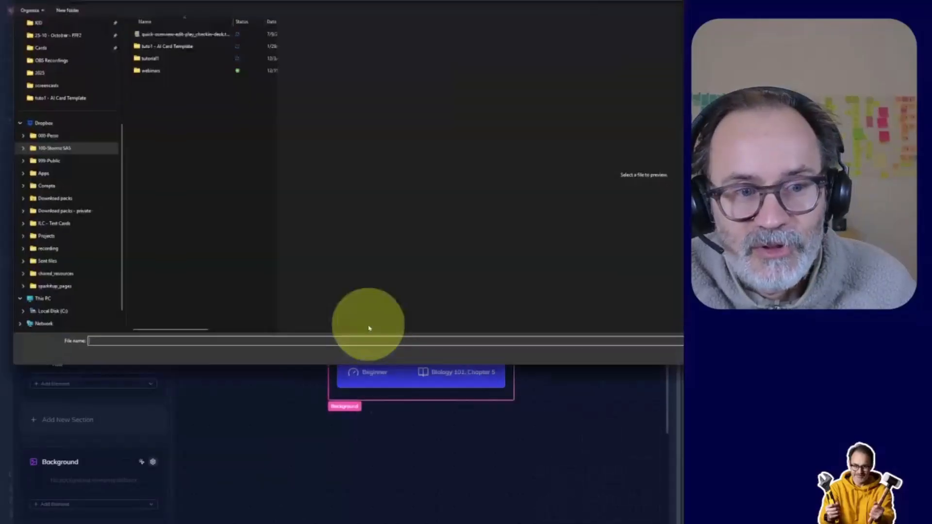
scroll(64, 49, "up", 5)
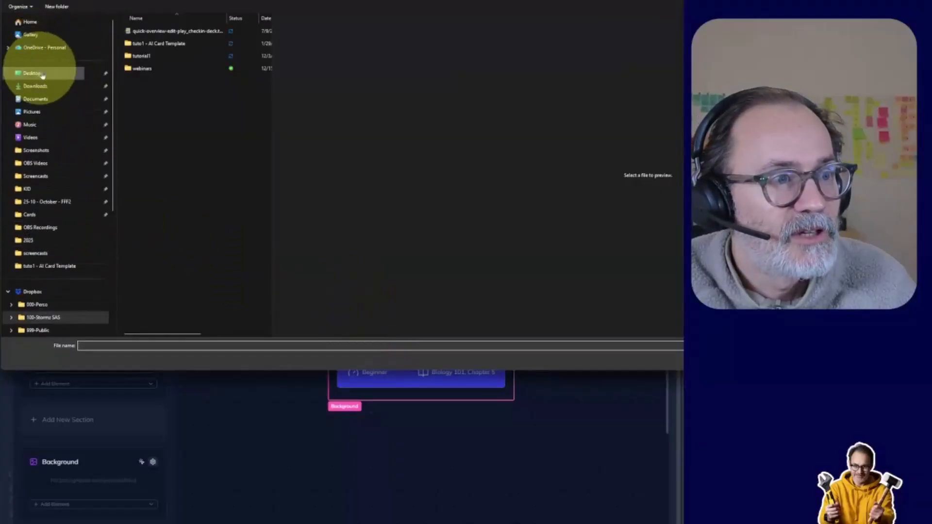
left_click(53, 86)
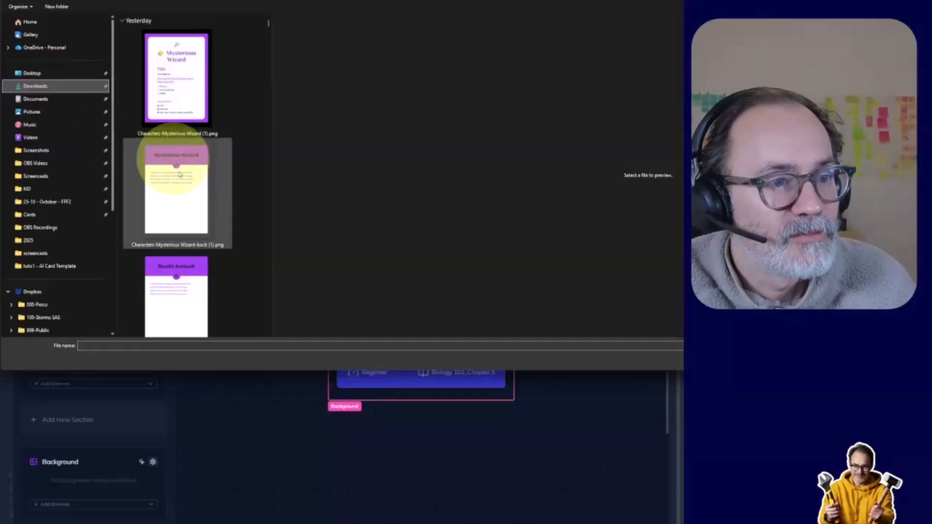
left_click(170, 99)
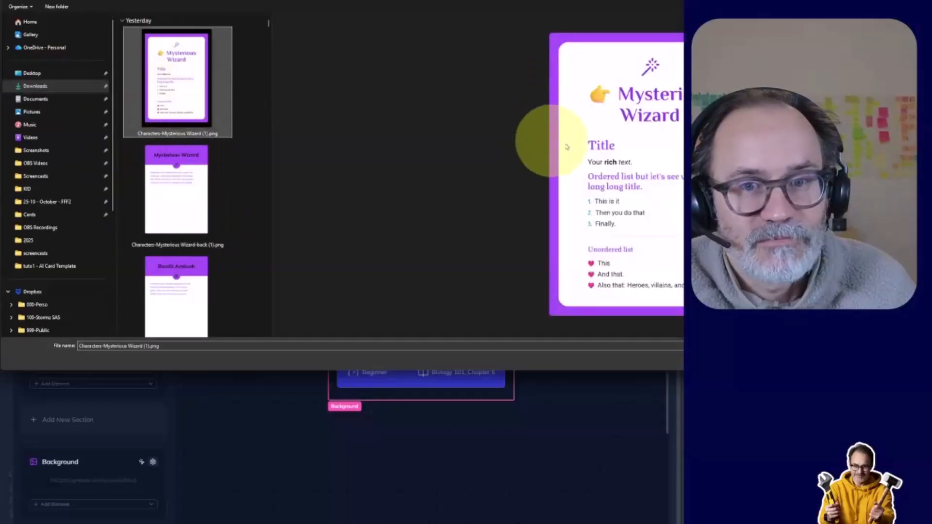
key("Return")
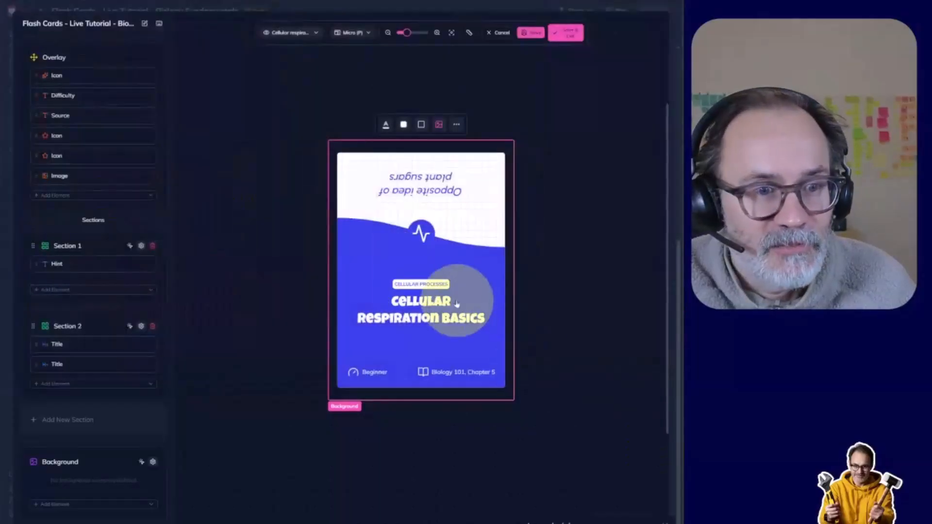
Set the Image element's Object Fit to Contain.
left_click(411, 263)
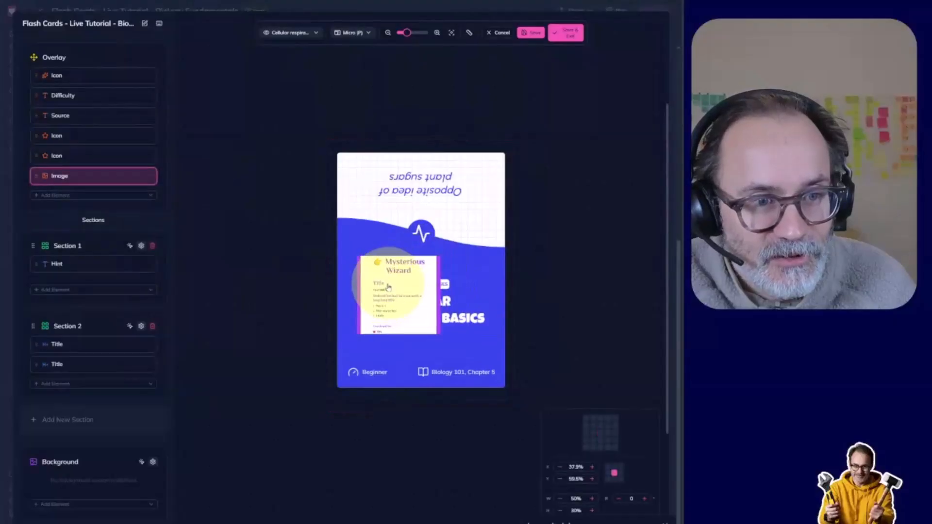
left_click(396, 315)
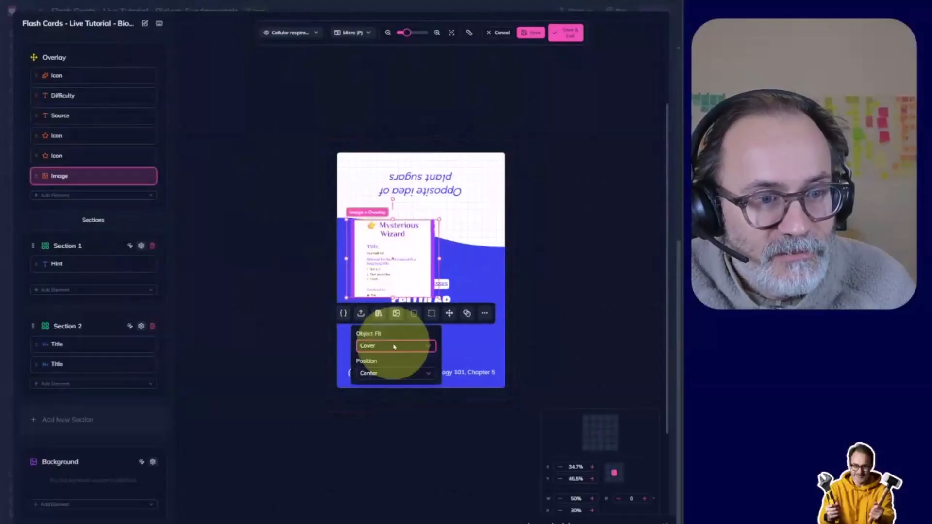
left_click(383, 347)
left_click(371, 377)
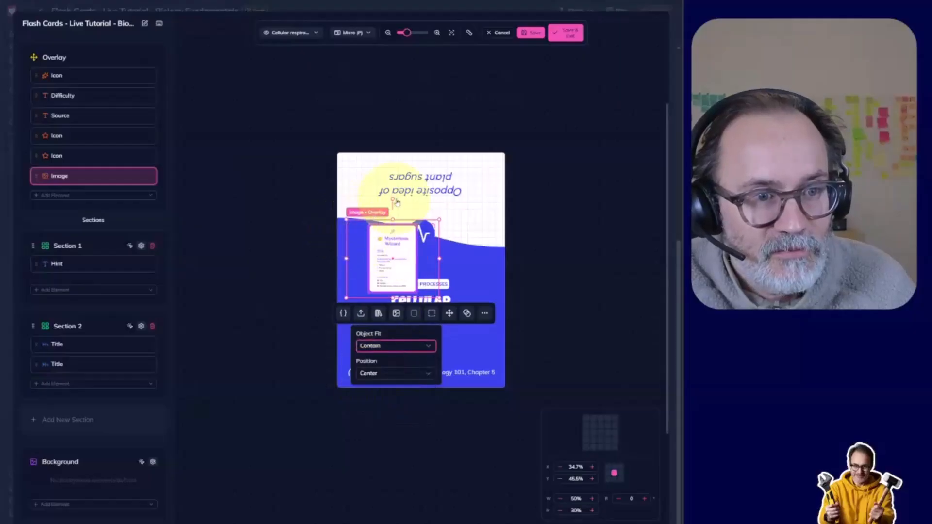
Rotate the wizard image to about 348 degrees and move it to the card's lower-right corner, at about X 83%, Y 87%.
double_click(384, 191)
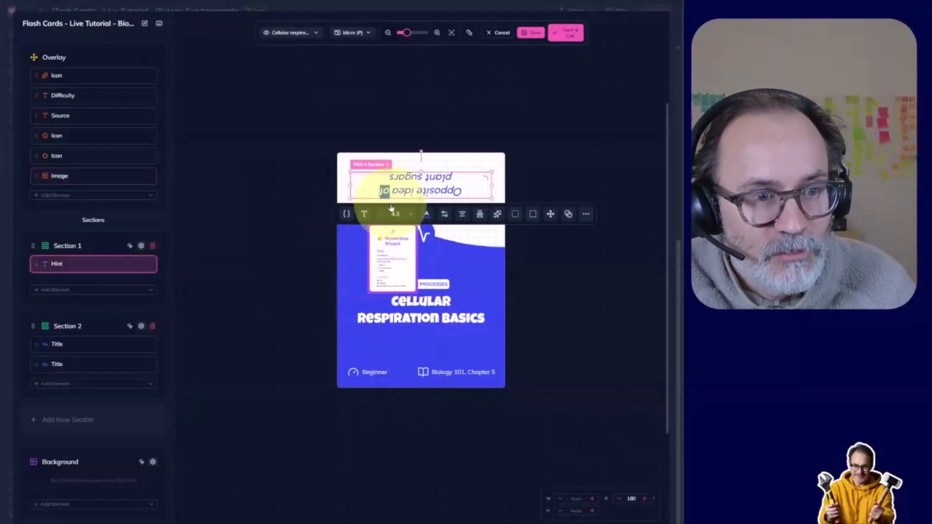
left_click(387, 233)
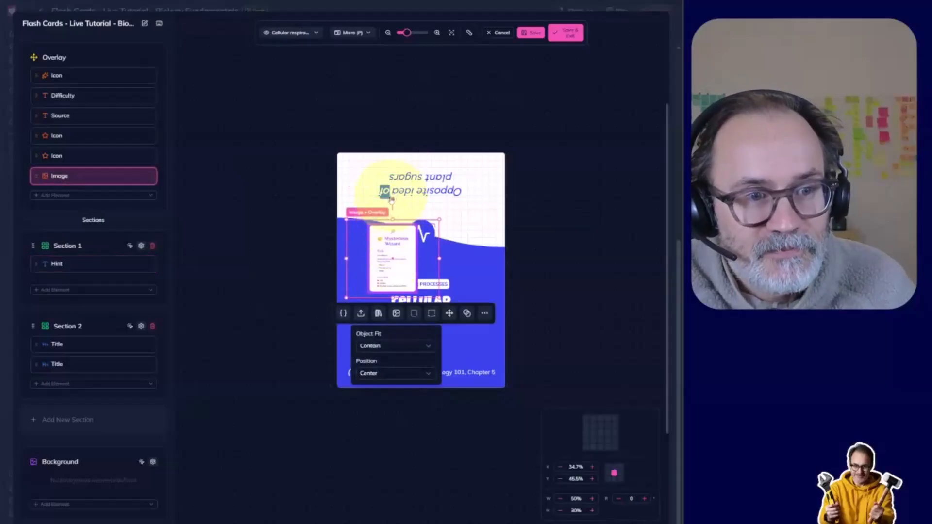
left_click_drag(393, 199, 380, 201)
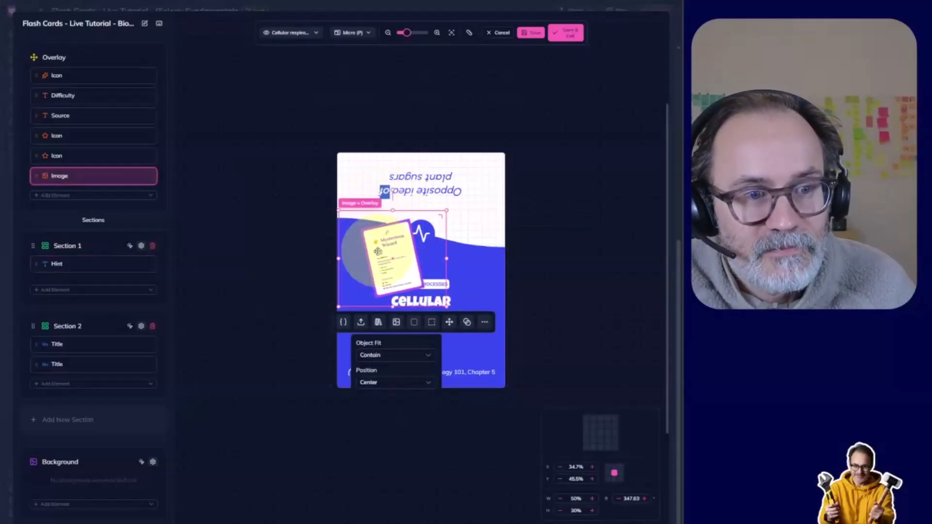
left_click_drag(383, 273, 475, 384)
left_click(276, 349)
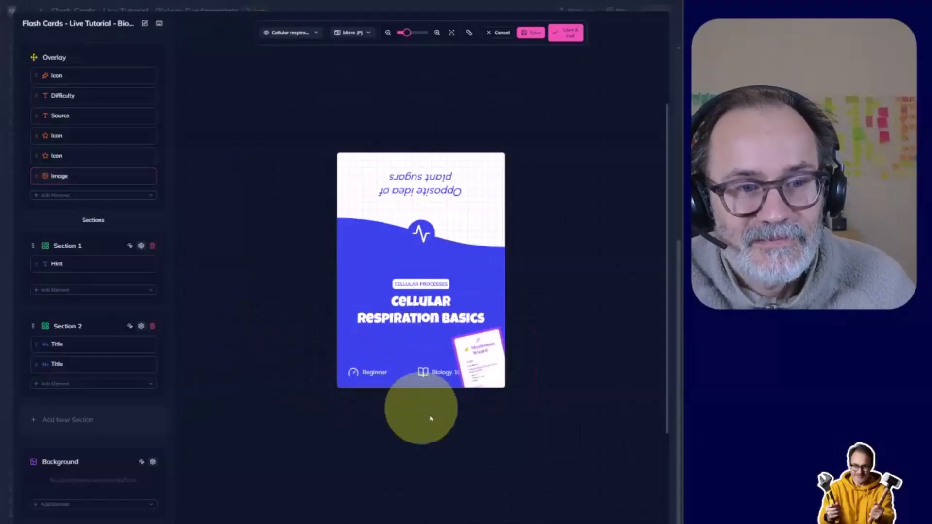
Check the wizard image's placement up close, save the front template, and return to the deck.
left_click(438, 33)
left_click(437, 34)
left_click(437, 33)
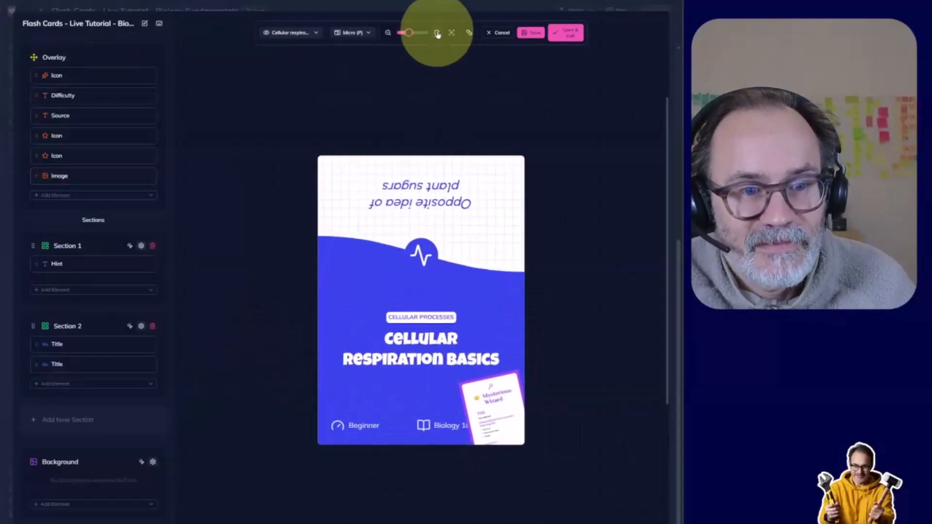
left_click(438, 33)
left_click(437, 33)
scroll(461, 226, "down", 1)
scroll(461, 226, "down", 2)
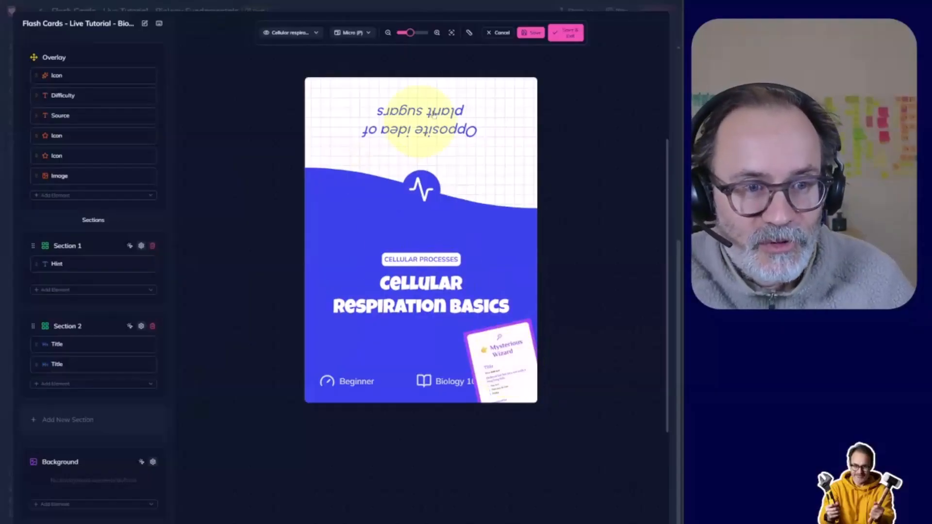
left_click(500, 371)
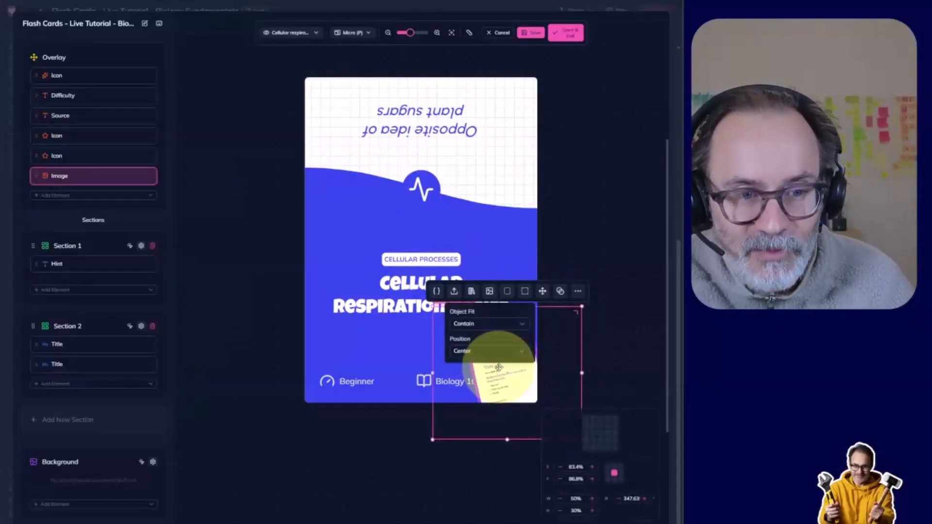
left_click(225, 285)
left_click(529, 34)
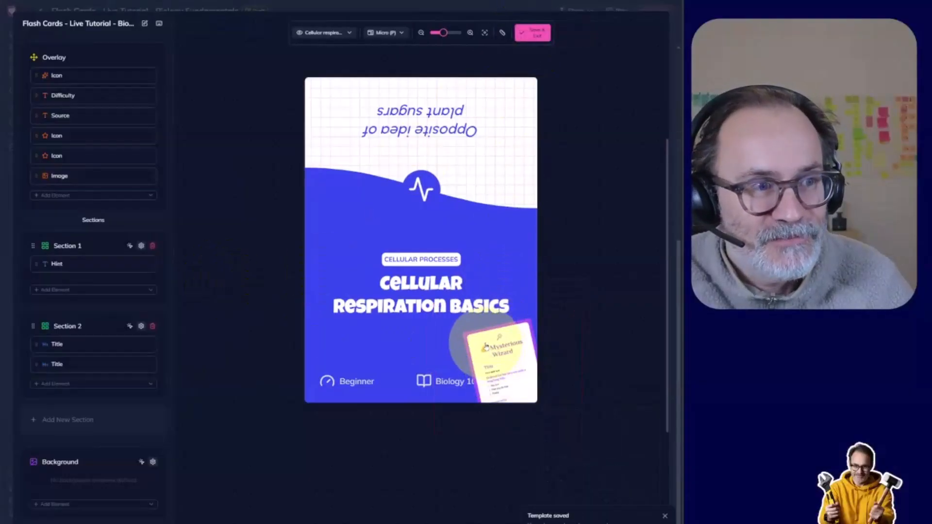
left_click(532, 33)
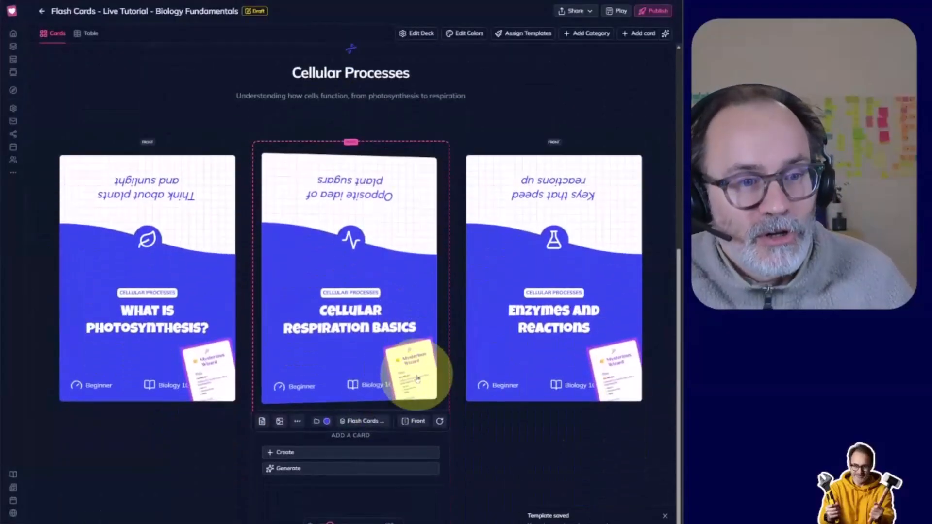
Set the "Cellular respiration basics" card's illustration to the purple tissue photo from the Unsplash results for "cellular respiration".
left_click(279, 420)
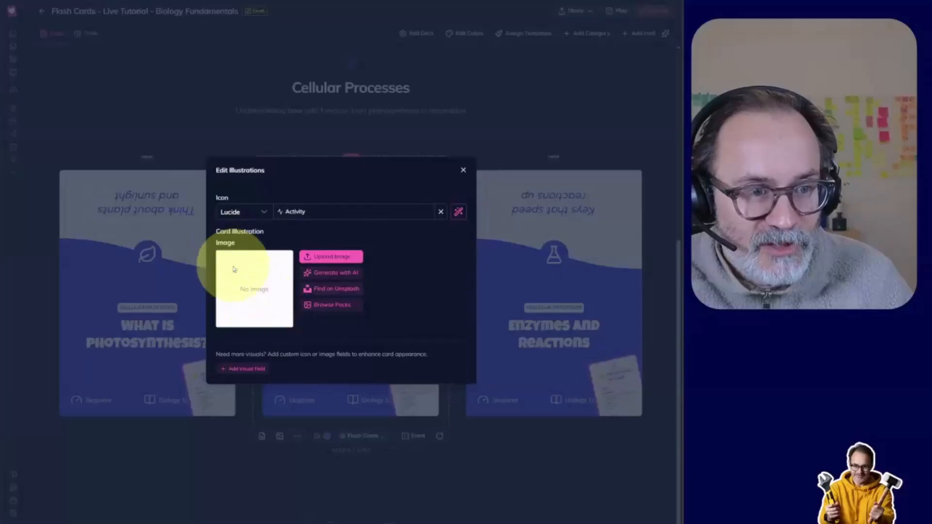
left_click(321, 290)
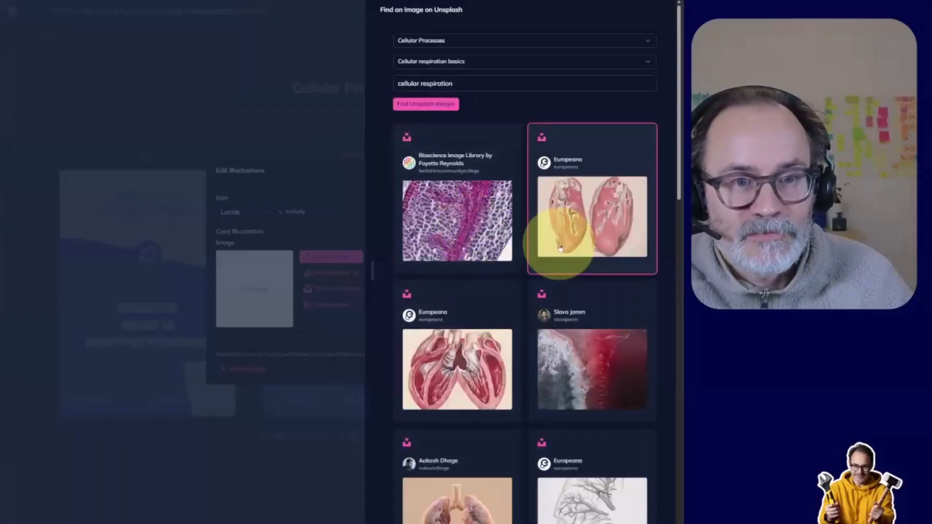
left_click(475, 240)
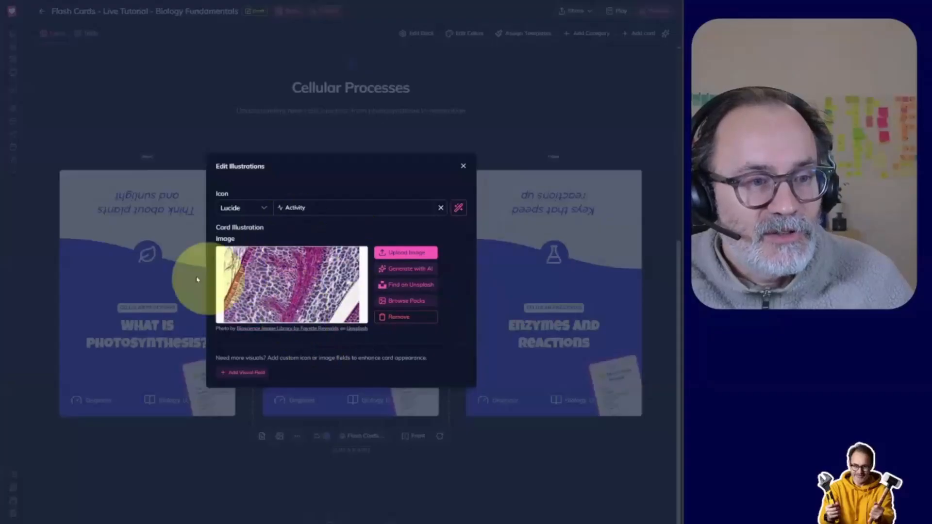
left_click(96, 285)
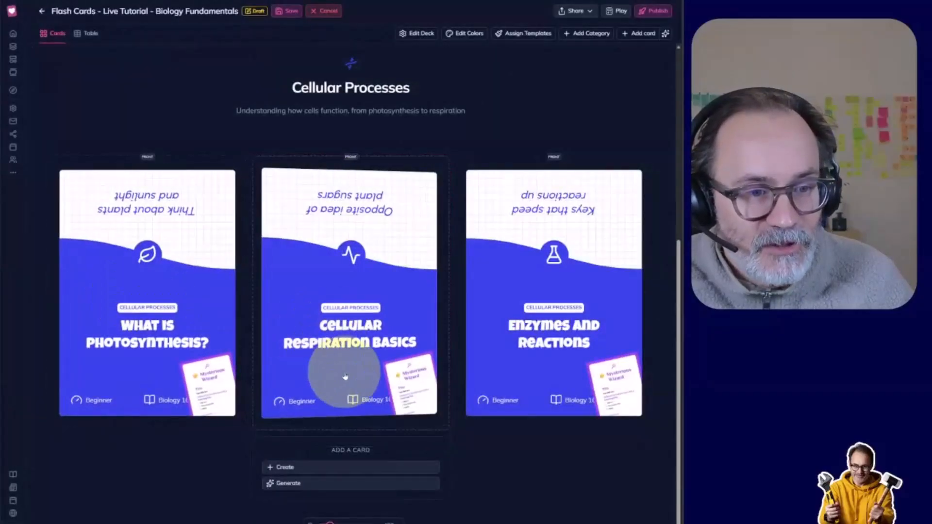
Reopen the deck's front template from the "Cellular respiration basics" card and add a Card Illustration element to the overlay.
left_click(359, 436)
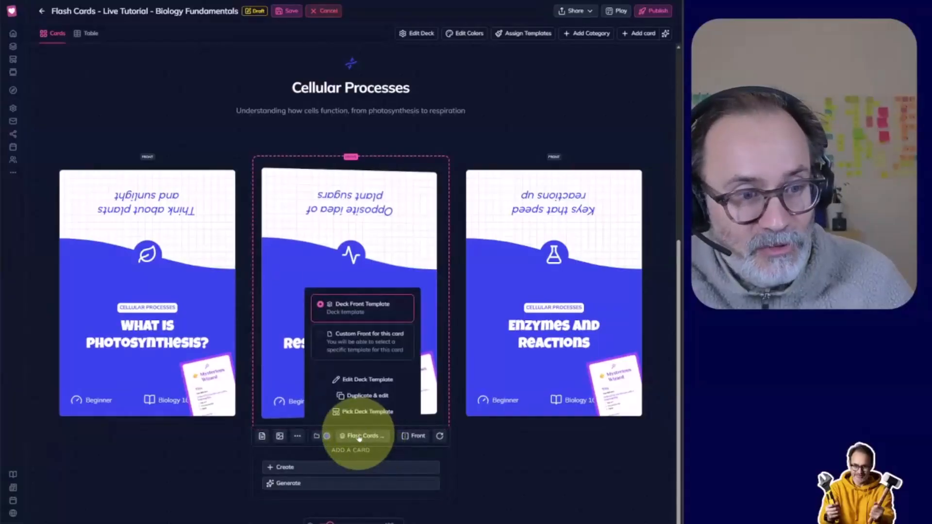
left_click(356, 380)
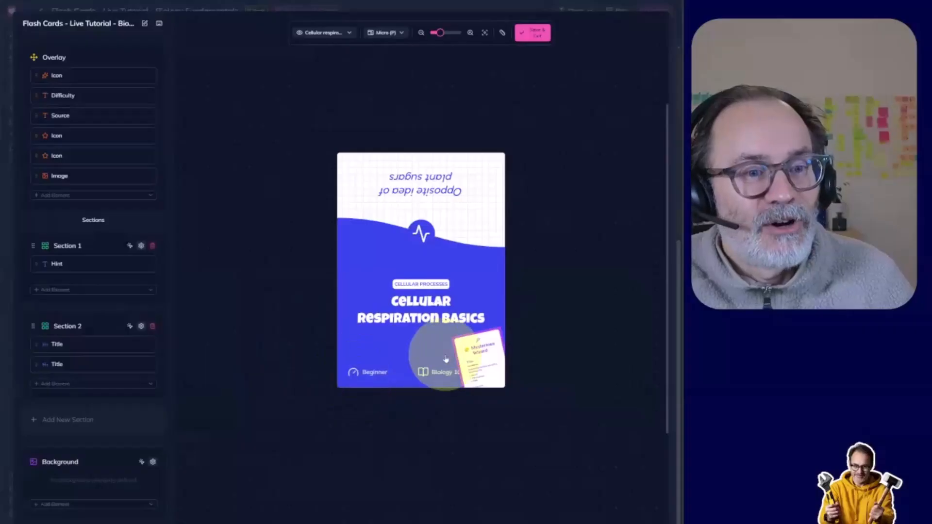
left_click(479, 365)
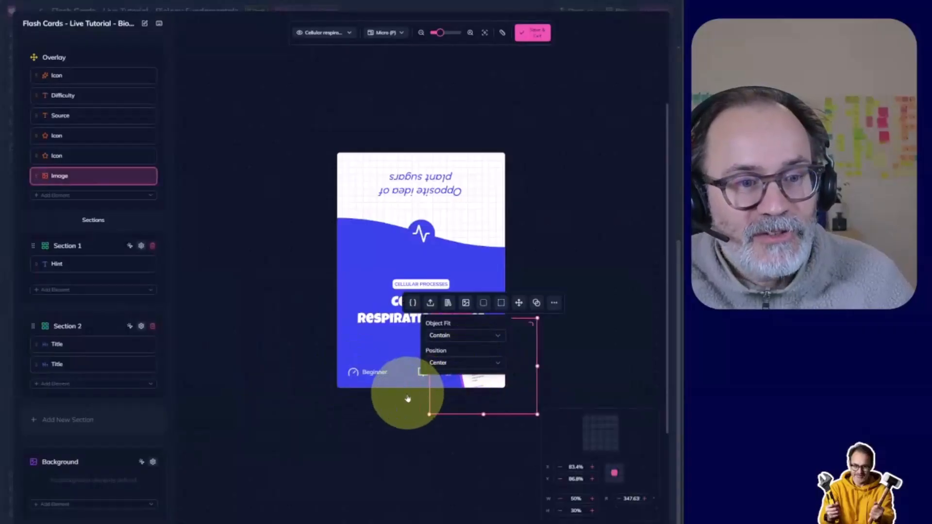
left_click(406, 395)
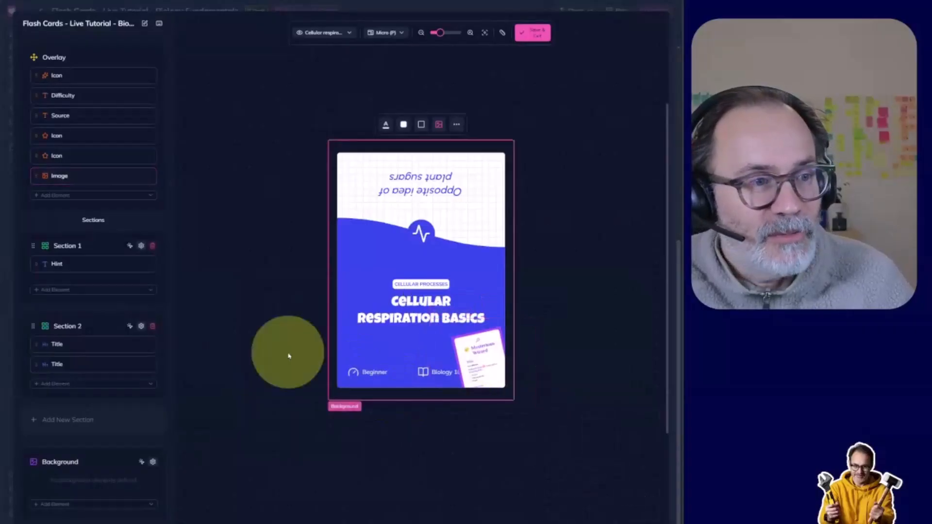
left_click(55, 195)
scroll(53, 252, "down", 2)
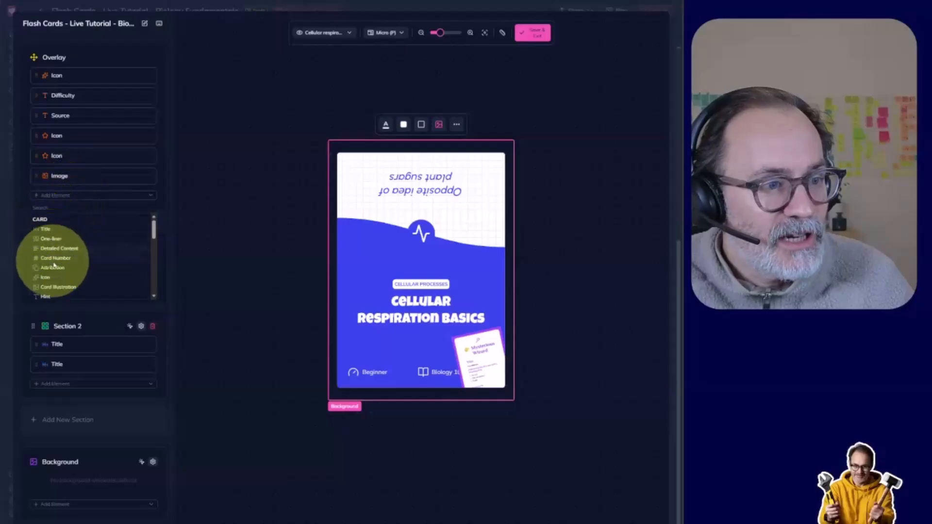
left_click(51, 262)
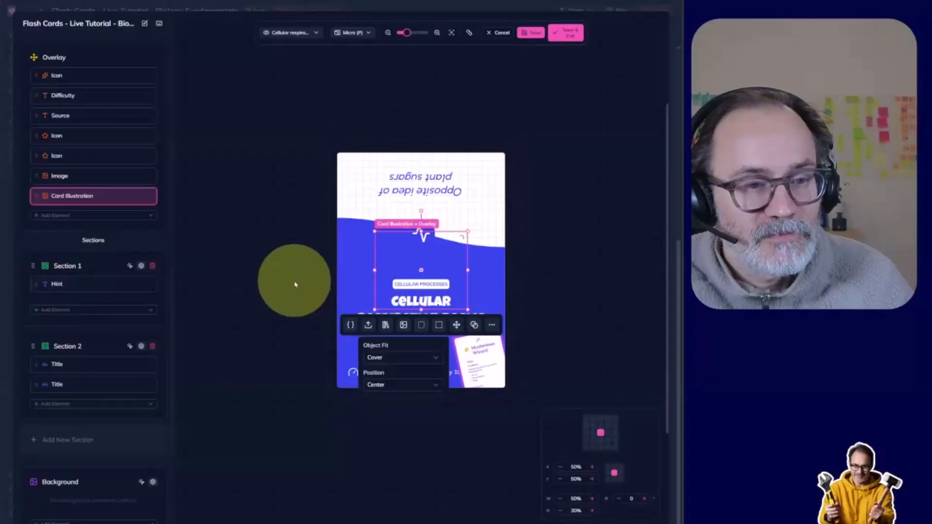
Move the Card Illustration element to about X 34%, Y 38%, then save the template and return to the deck.
left_click_drag(411, 271, 383, 246)
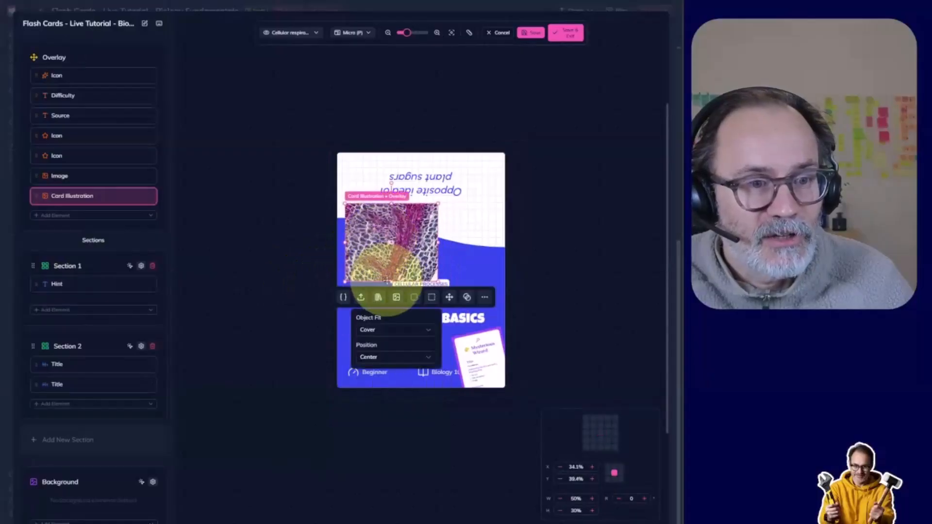
left_click(565, 36)
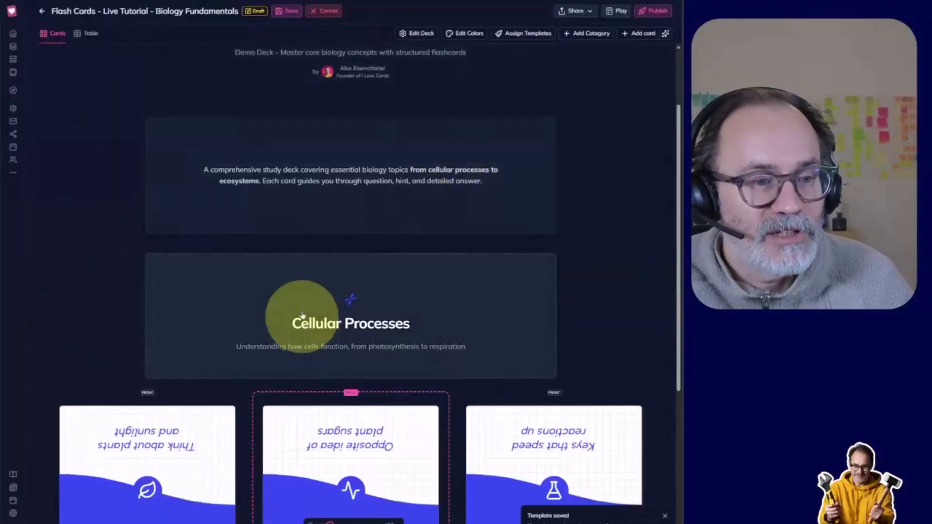
scroll(302, 314, "down", 5)
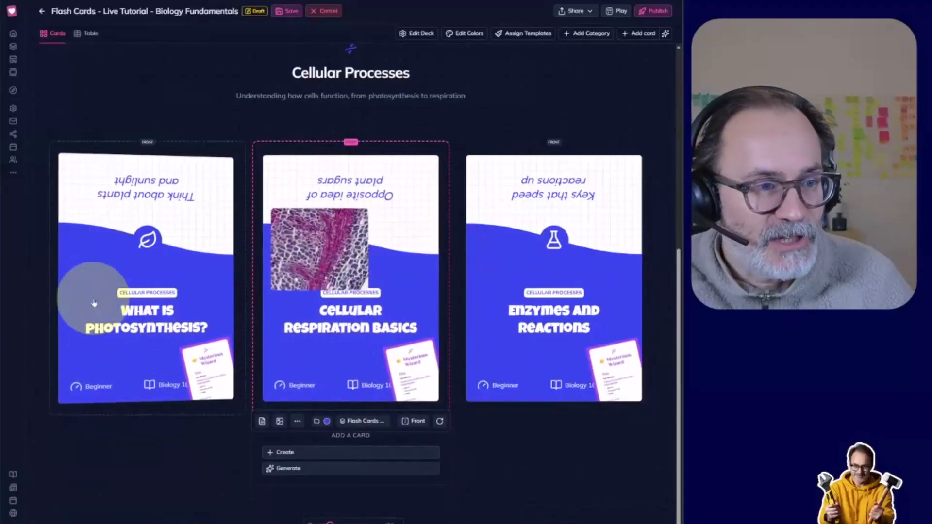
Set the "What is photosynthesis?" card's illustration to the green leaves photo on black from the Unsplash results for "photosynthesis plant".
left_click(75, 436)
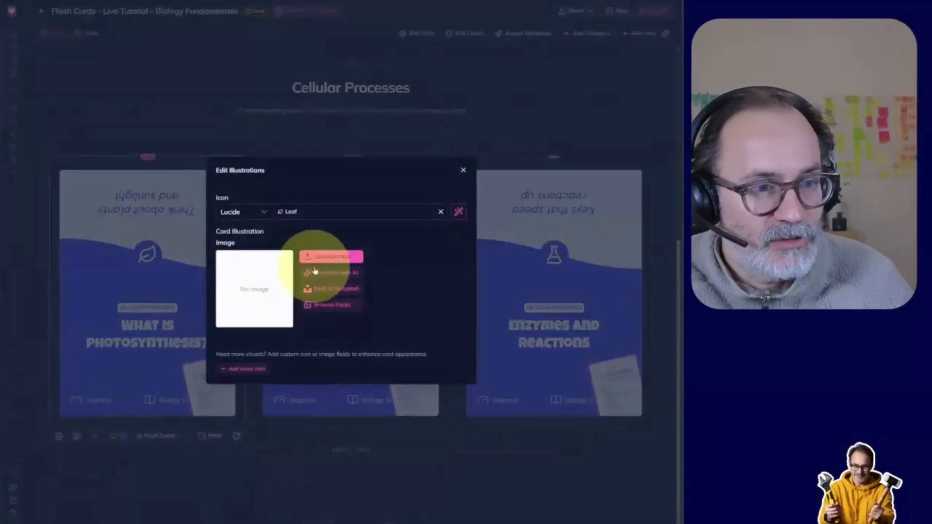
left_click(327, 288)
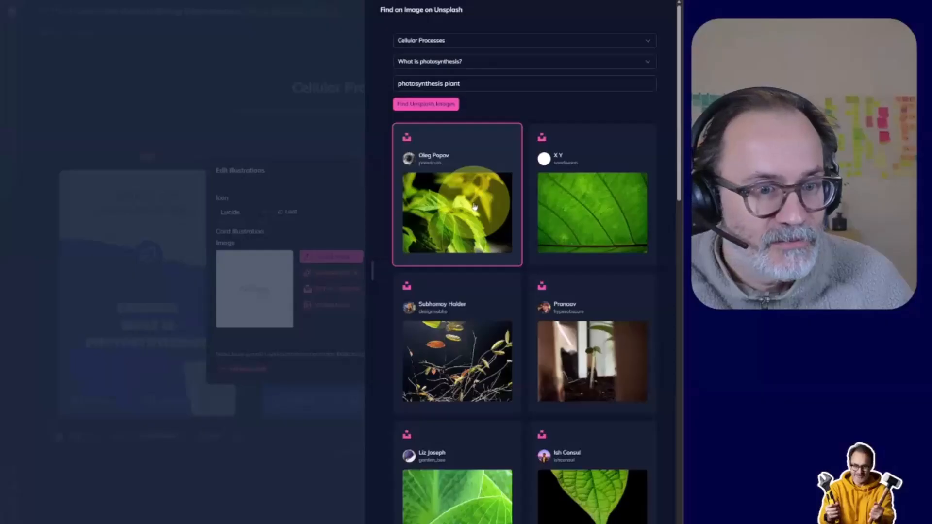
left_click(474, 206)
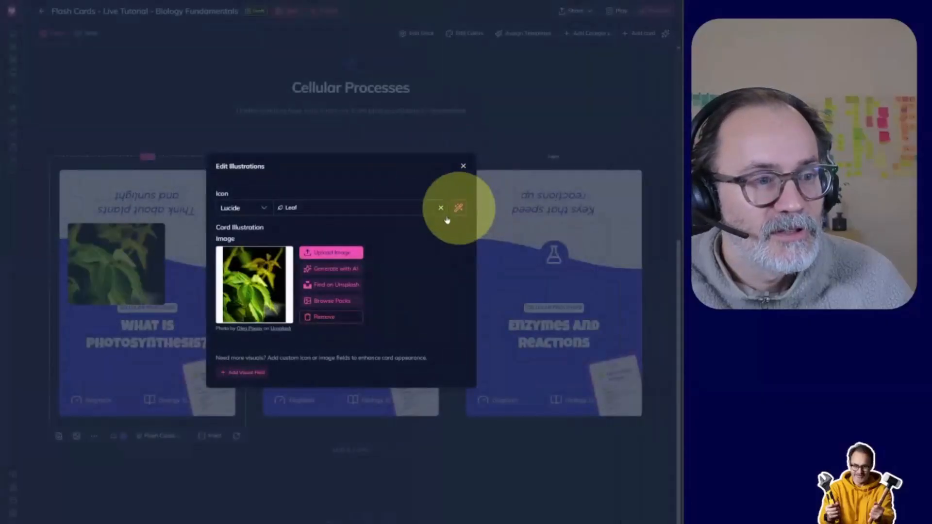
left_click(141, 125)
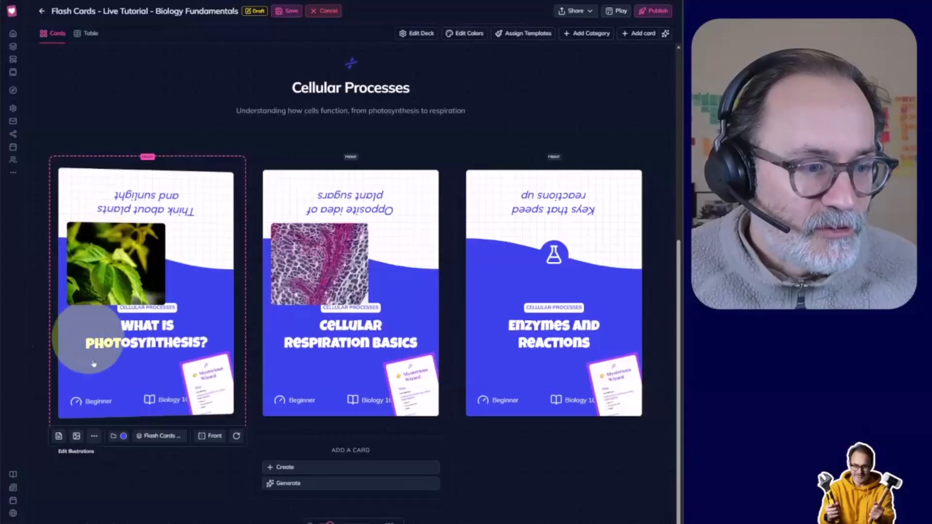
Add an image-type visual field labelled "BAck" to the illustrations of the "What is photosynthesis?" card.
left_click(76, 436)
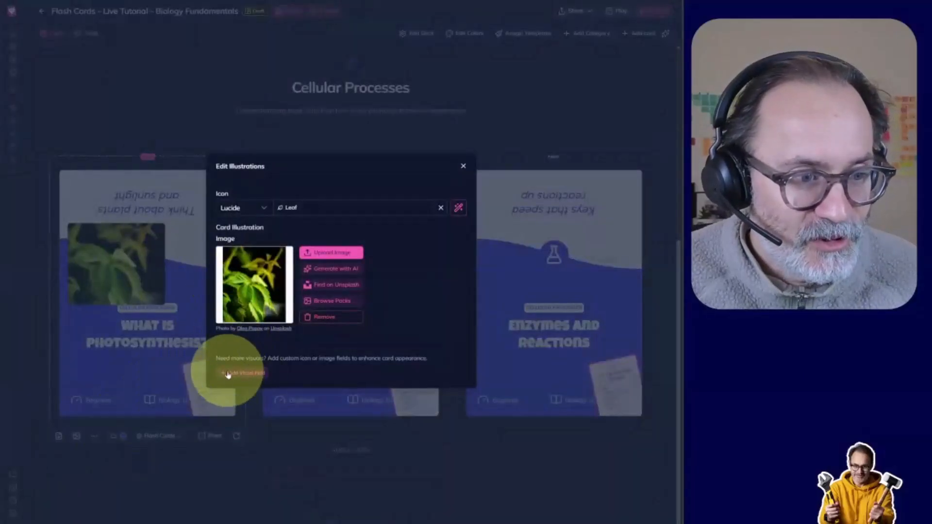
left_click(244, 377)
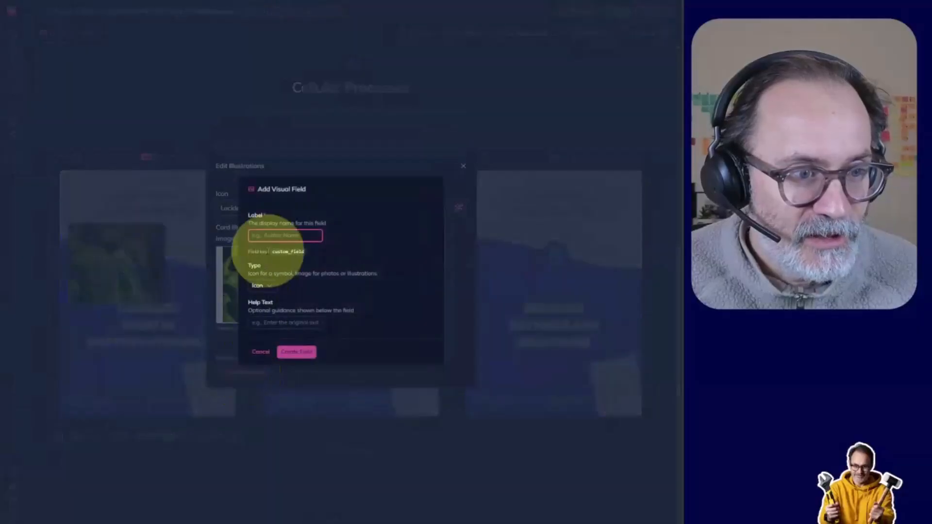
left_click(268, 288)
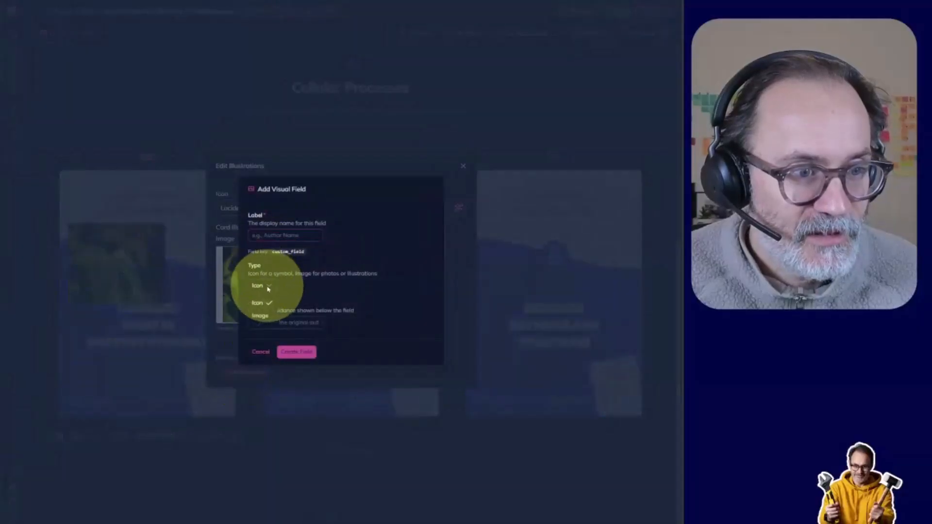
left_click(260, 316)
left_click(293, 234)
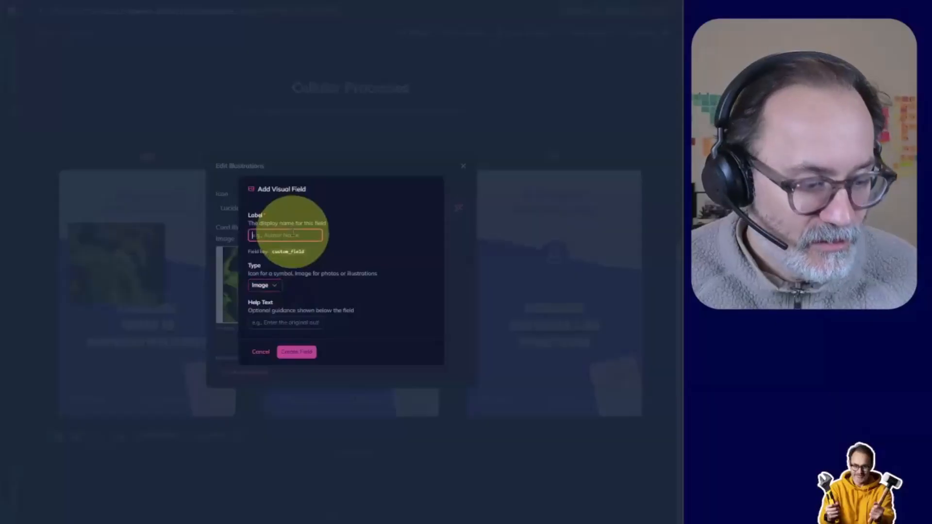
type("BAck")
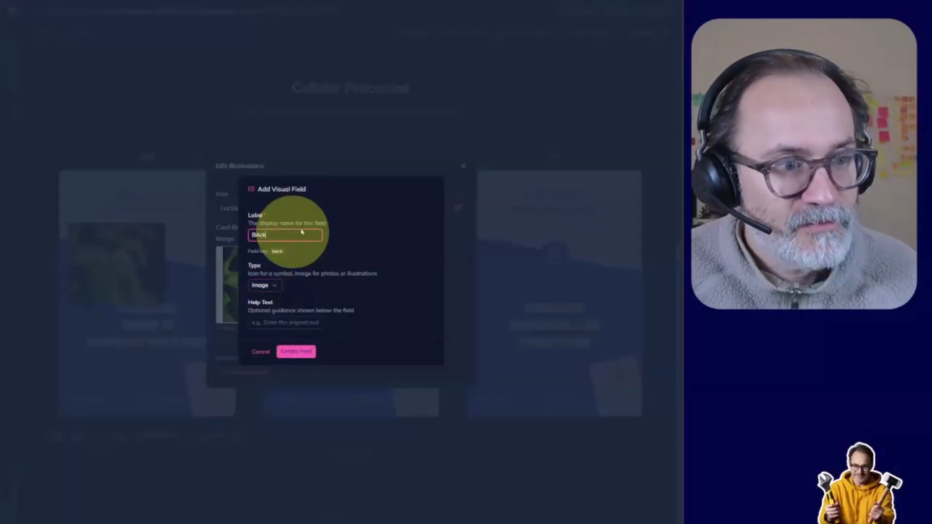
left_click(296, 352)
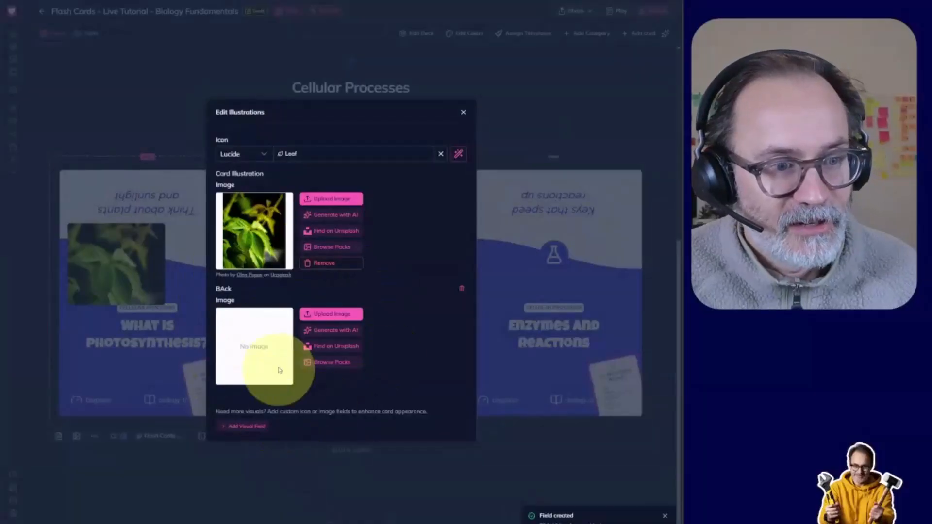
Fill the "BAck" image field with the potted seedling photo from the Unsplash results for "photosynthesis plant" and close the illustration settings.
left_click(321, 346)
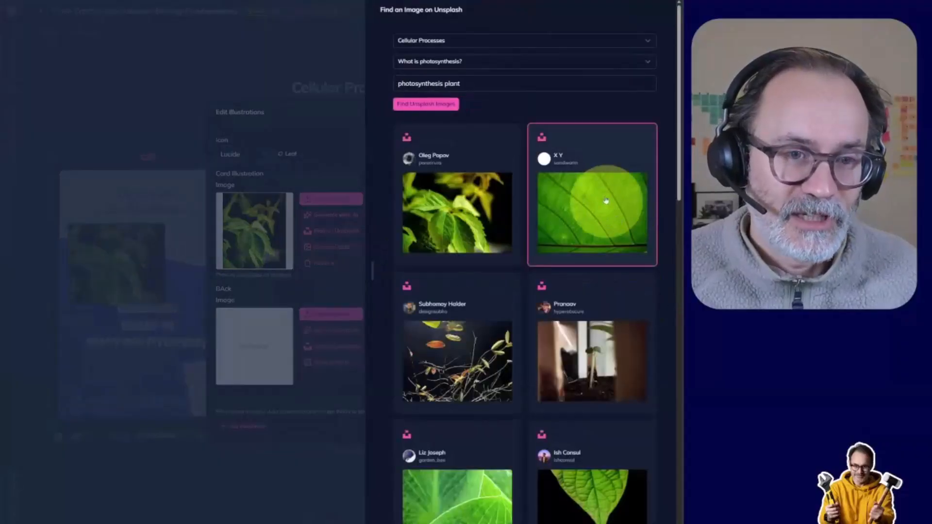
left_click(563, 345)
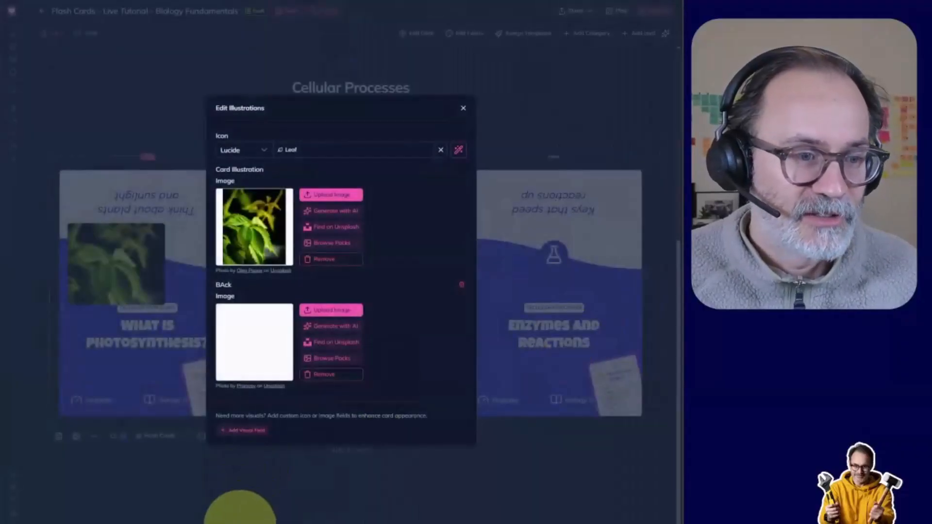
left_click(237, 499)
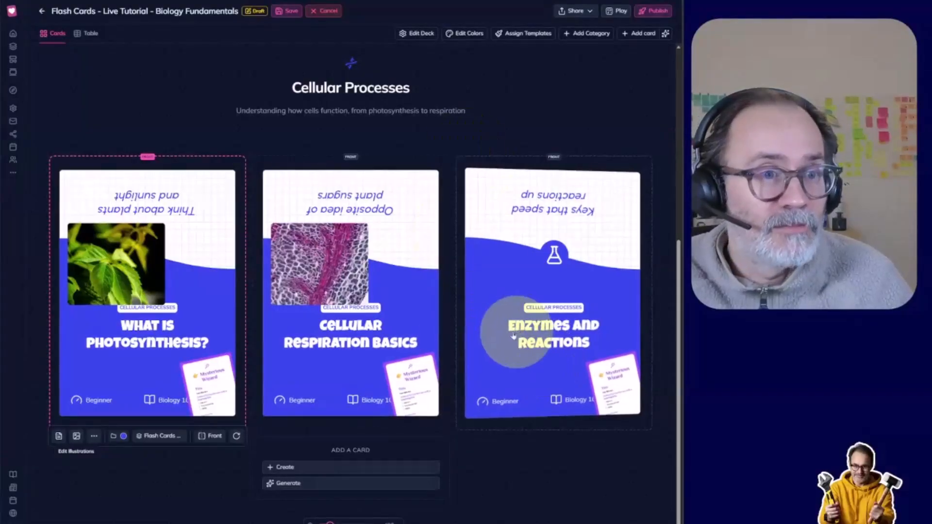
Retitle the "Enzymes and reactions" card as "Enzymes et réactions" and save the deck.
scroll(531, 353, "down", 1)
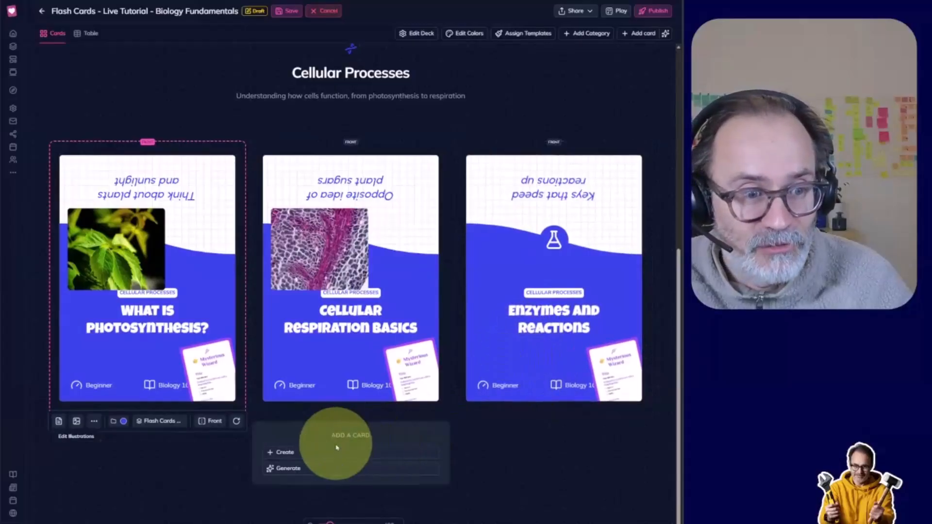
left_click(477, 382)
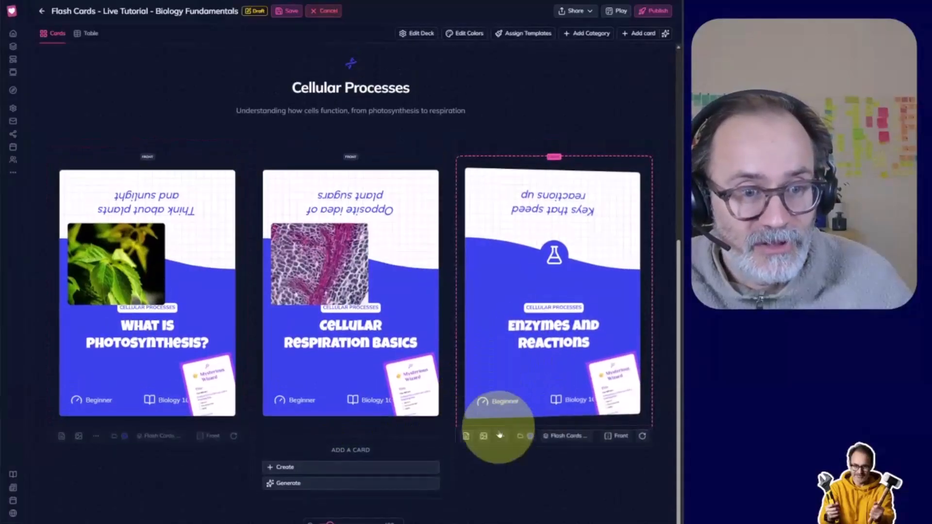
left_click(466, 435)
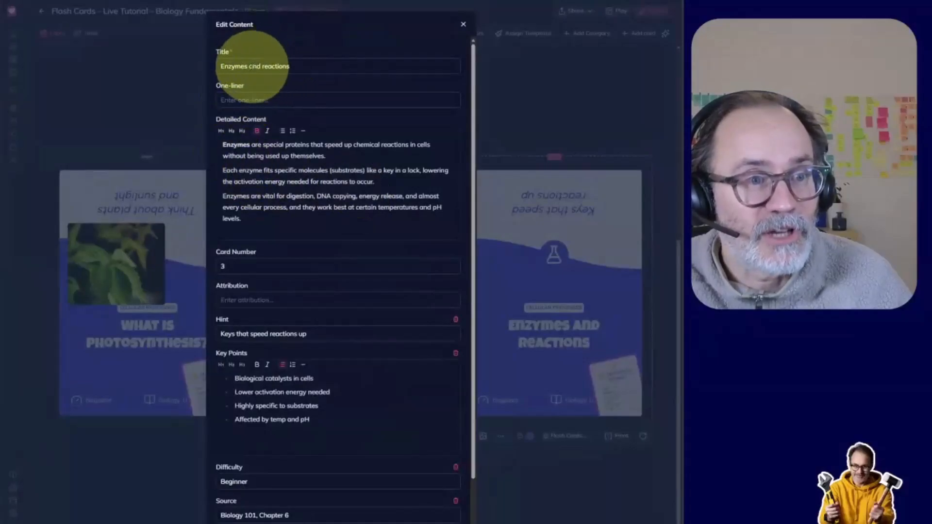
left_click(252, 66)
double_click(252, 66)
type("e")
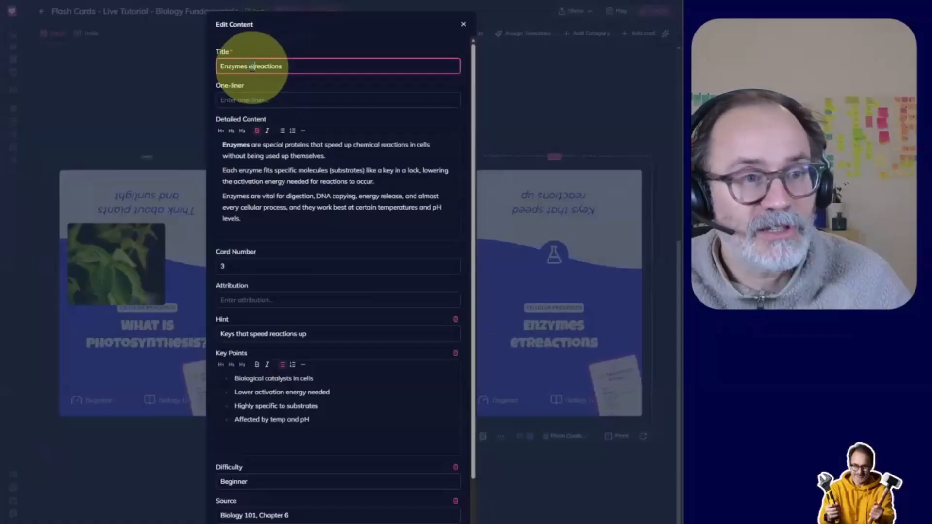
type("t")
key("Right")
key("Delete")
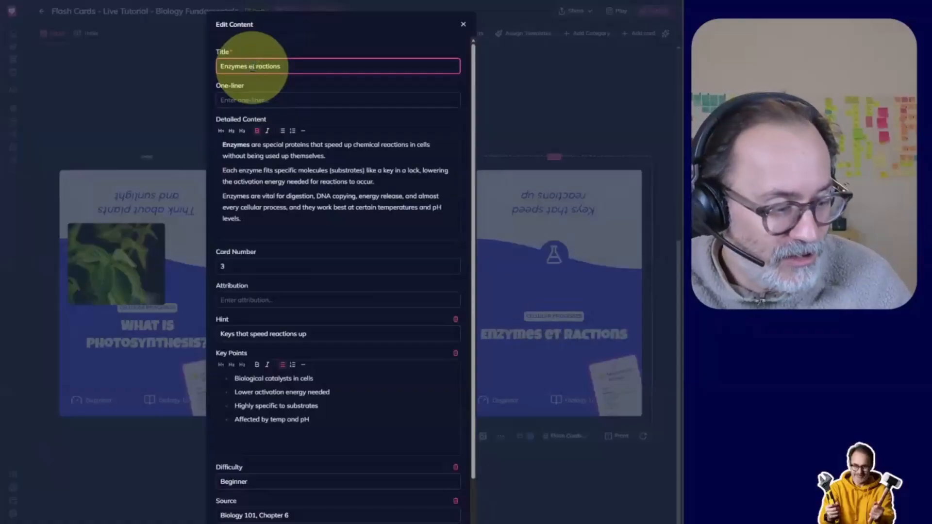
type("'e")
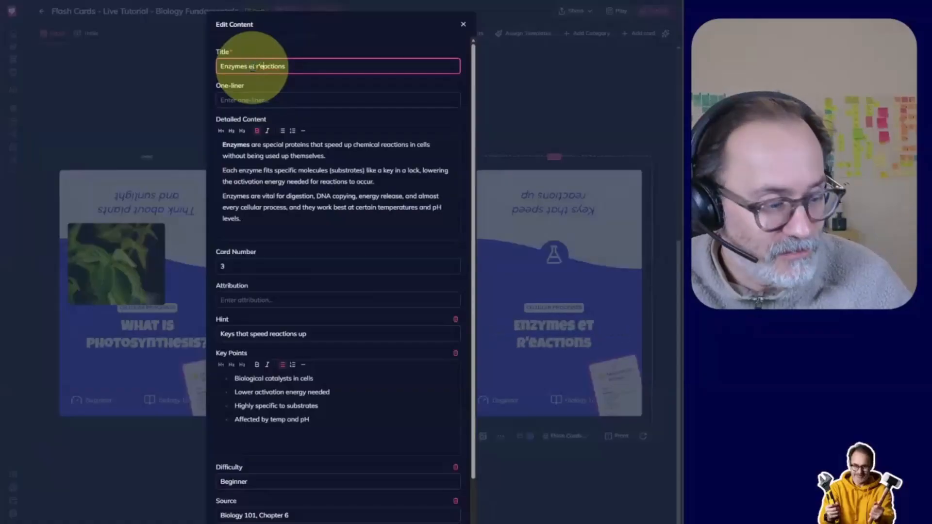
key("BackSpace")
key("BackSpace")
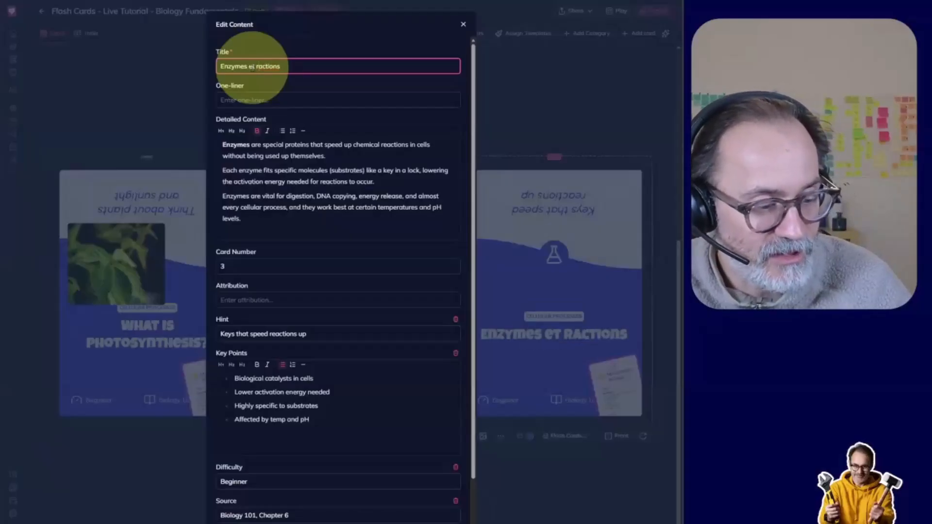
type("e")
key("BackSpace")
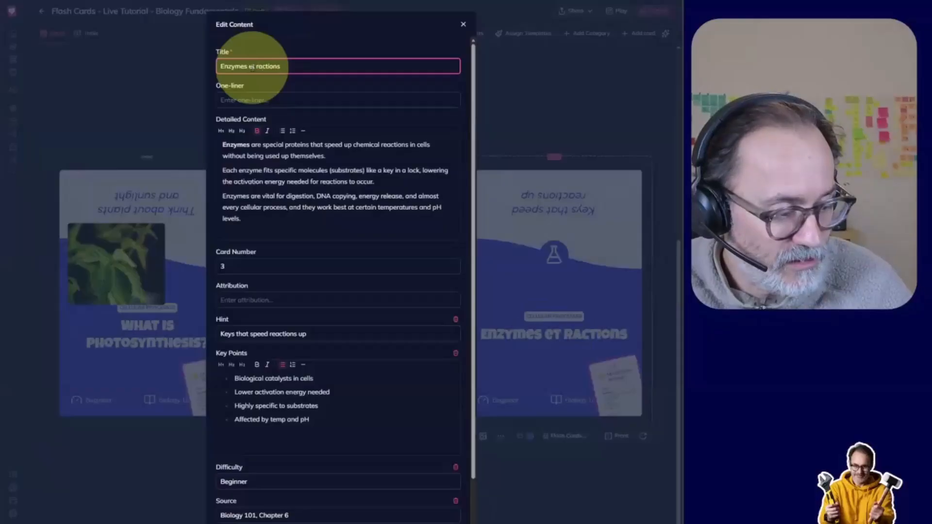
type("é")
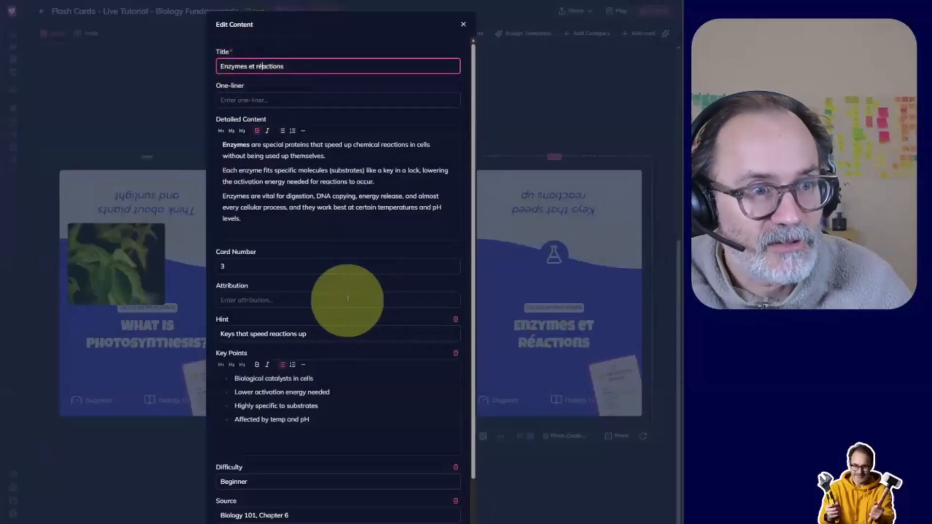
left_click(156, 472)
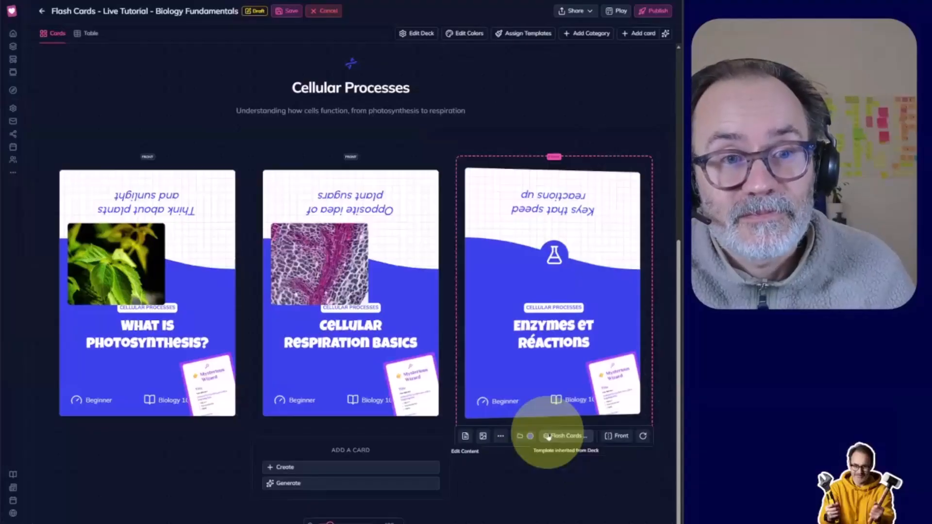
left_click(288, 11)
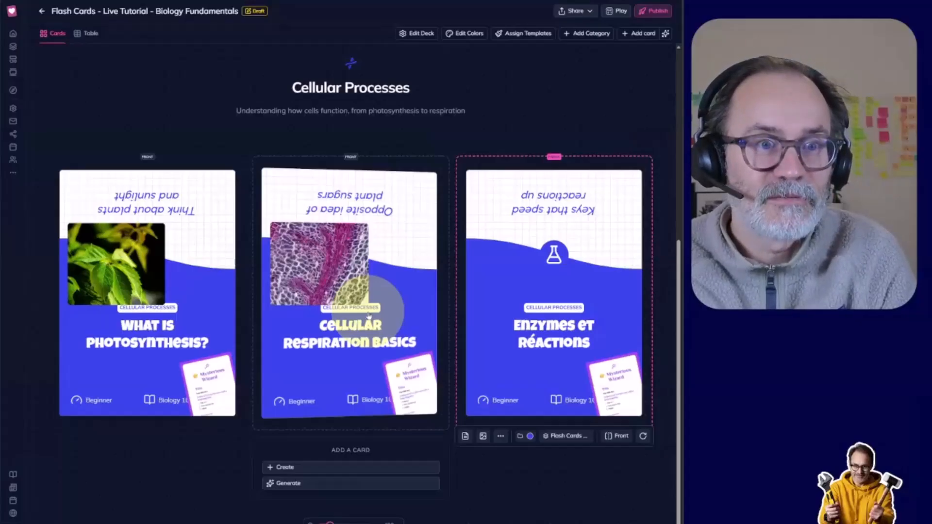
Go to the list of created decks and create a new blank deck.
scroll(358, 310, "up", 1)
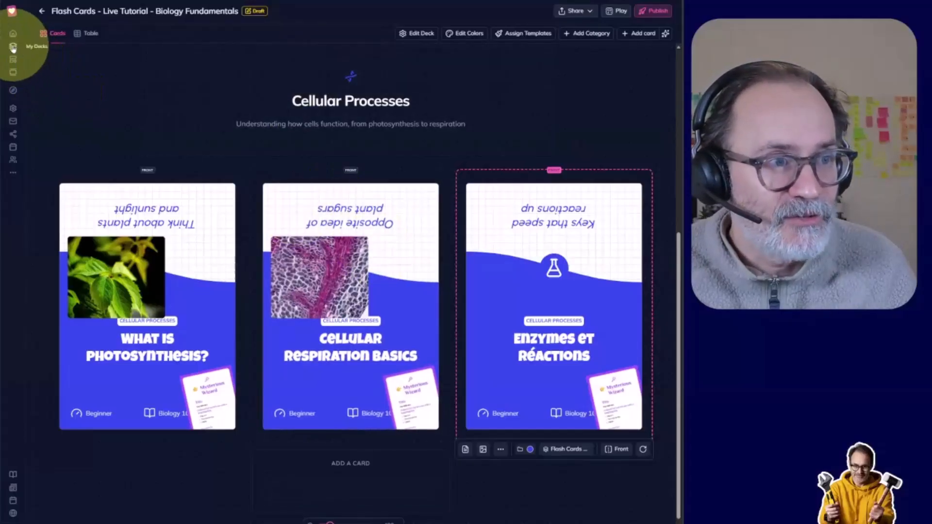
left_click(13, 47)
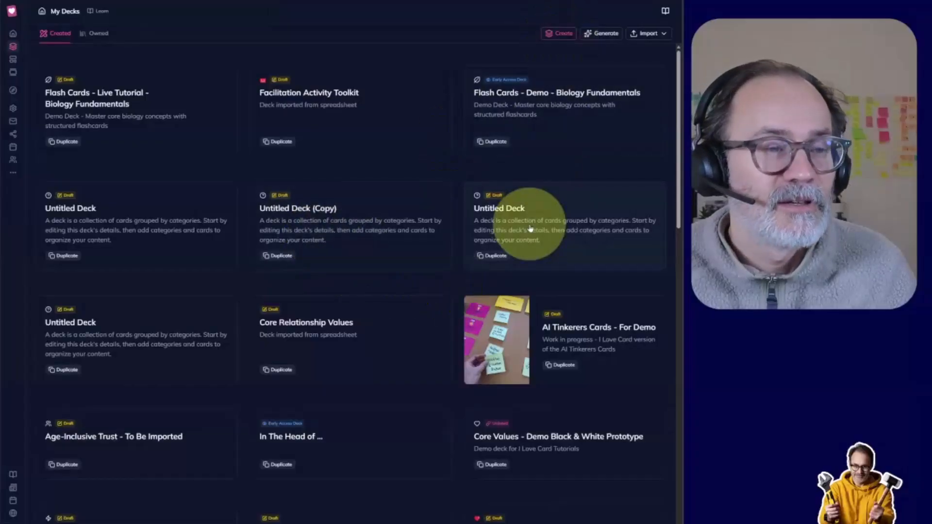
left_click(560, 33)
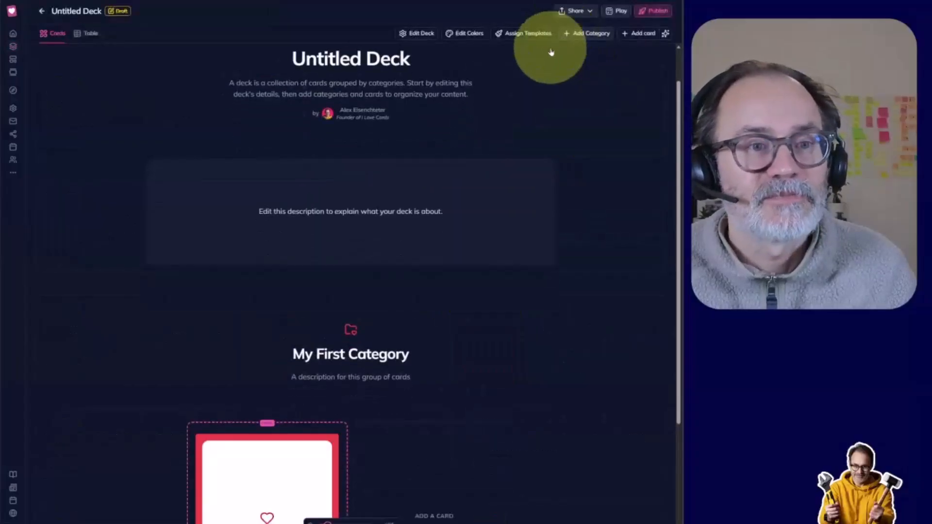
Look over the content fields of the new deck's "My First Card", then close them.
scroll(454, 200, "down", 3)
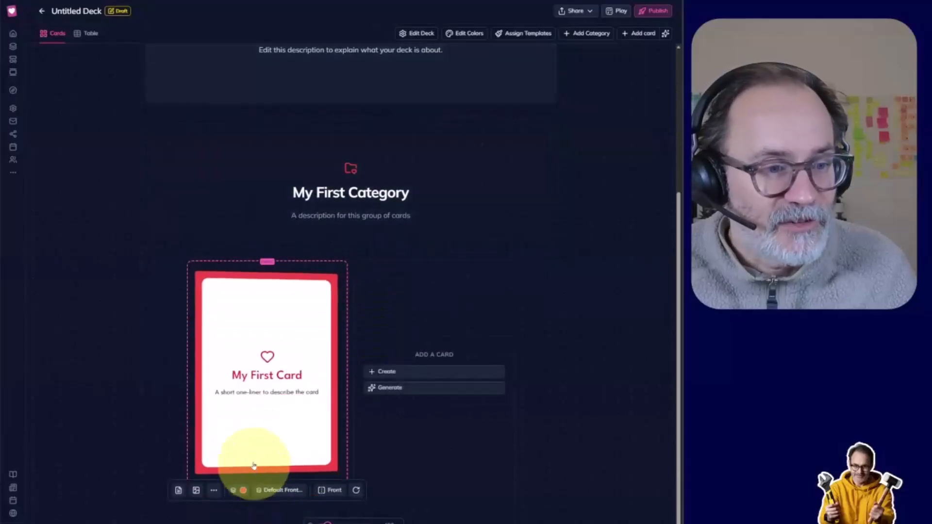
left_click(178, 490)
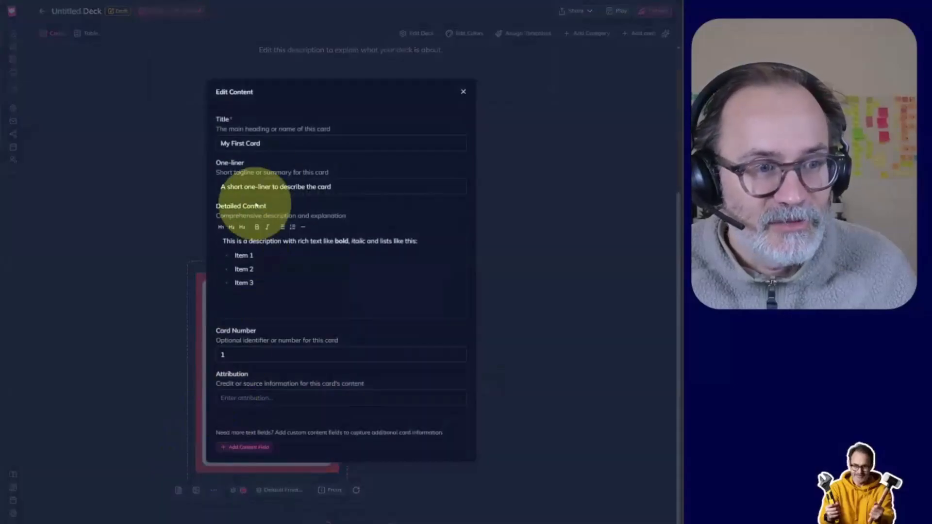
left_click(121, 257)
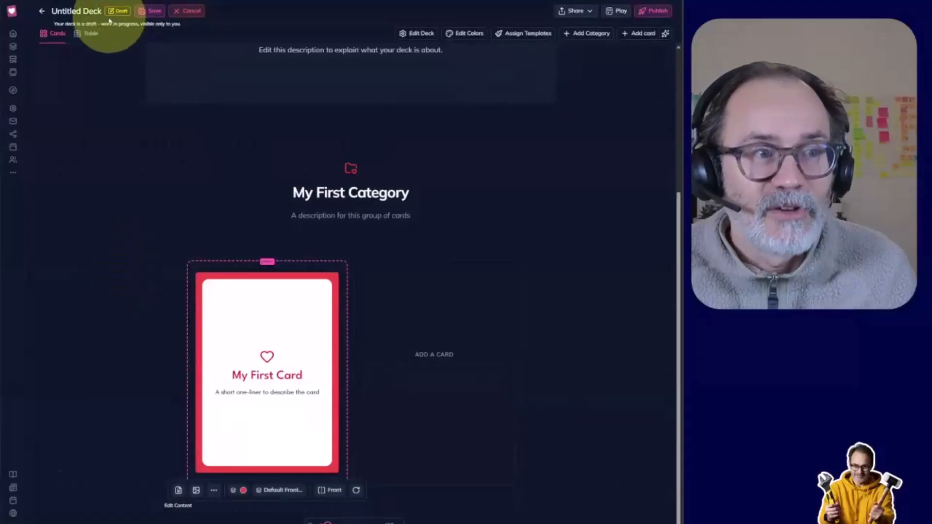
Switch the new deck to the table view and change the title of "My First Card" to "HEllo".
left_click(88, 33)
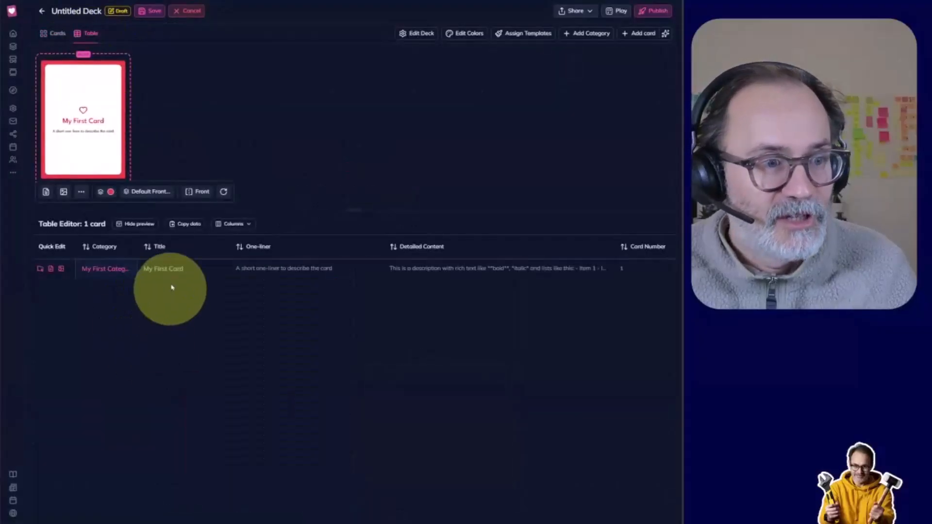
left_click(179, 270)
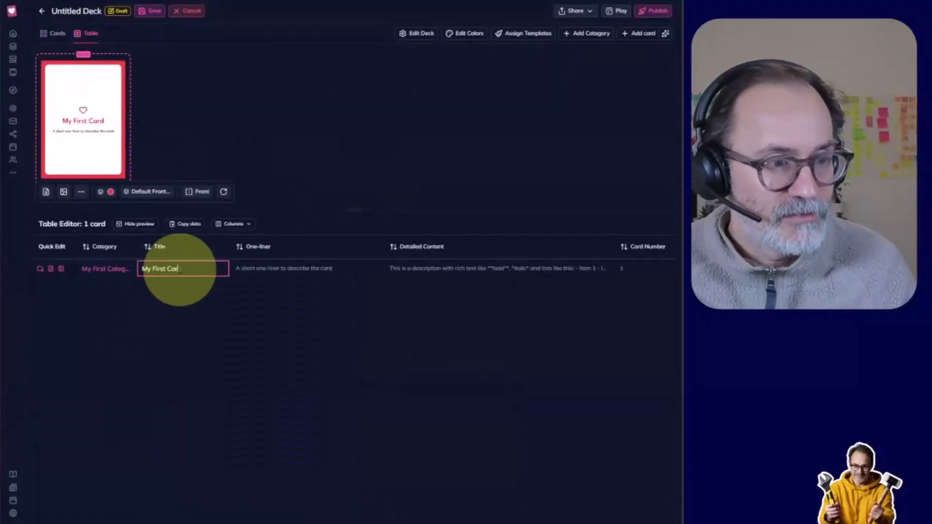
key("BackSpace")
key("BackSpace")
key("BackSpace")
key("BackSpace")
key("BackSpace")
key("BackSpace")
key("BackSpace")
key("BackSpace")
key("BackSpace")
key("BackSpace")
key("BackSpace")
key("BackSpace")
type("HE")
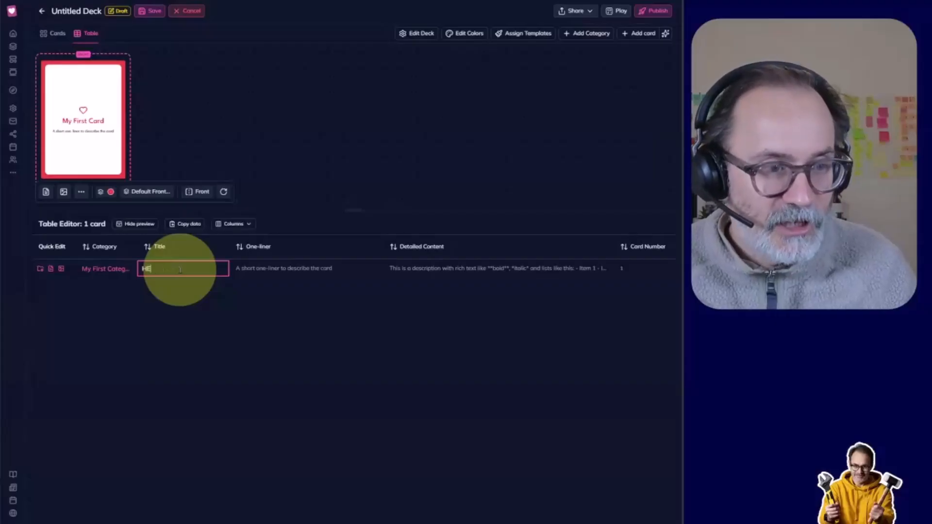
type("llo")
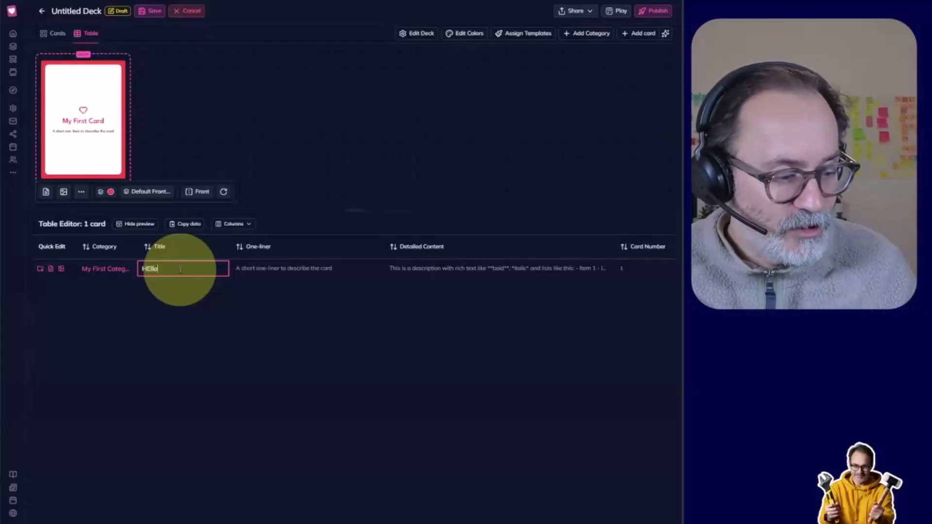
key("Return")
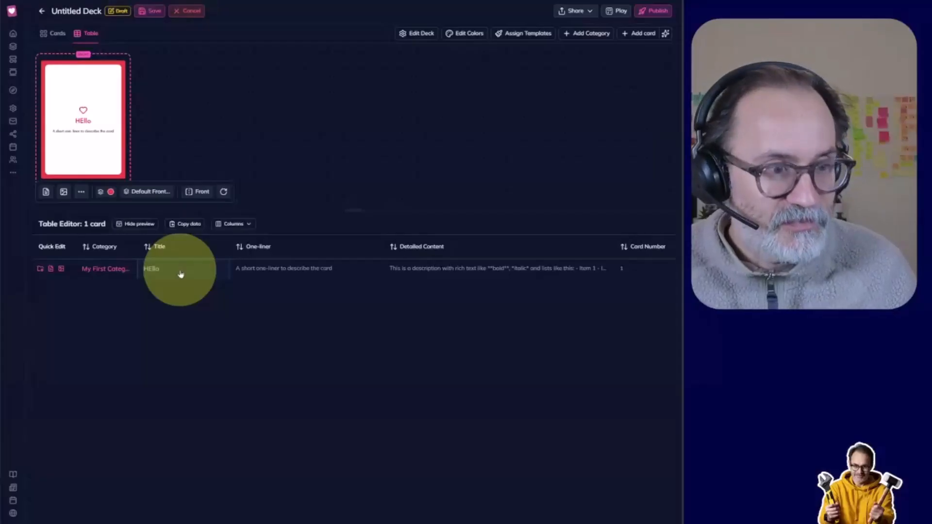
Reopen and confirm the card's title cell, and move the cell focus to the One-liner column.
left_click(181, 273)
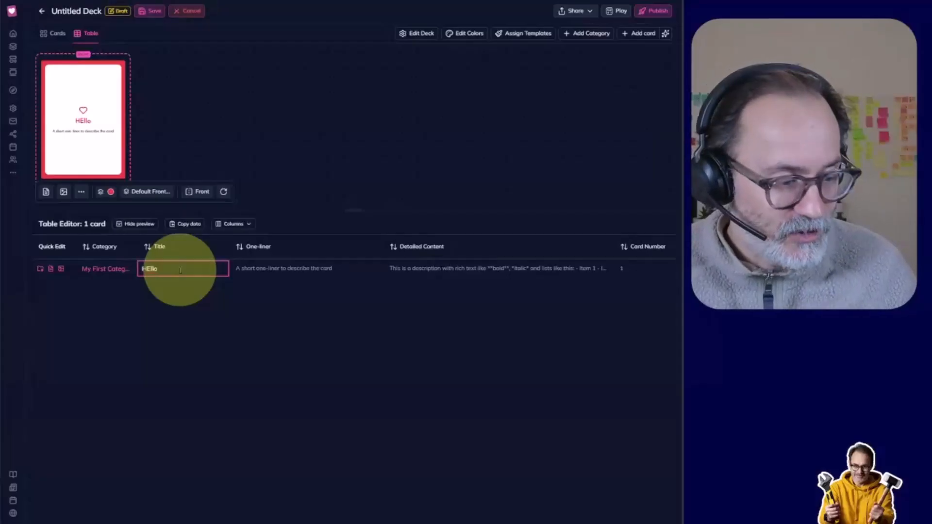
key("Return")
key("Tab")
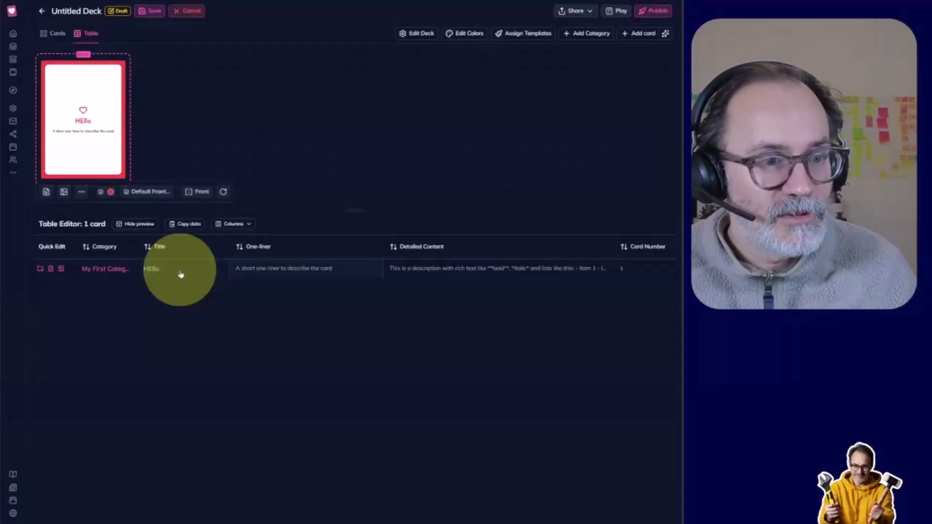
key("Tab")
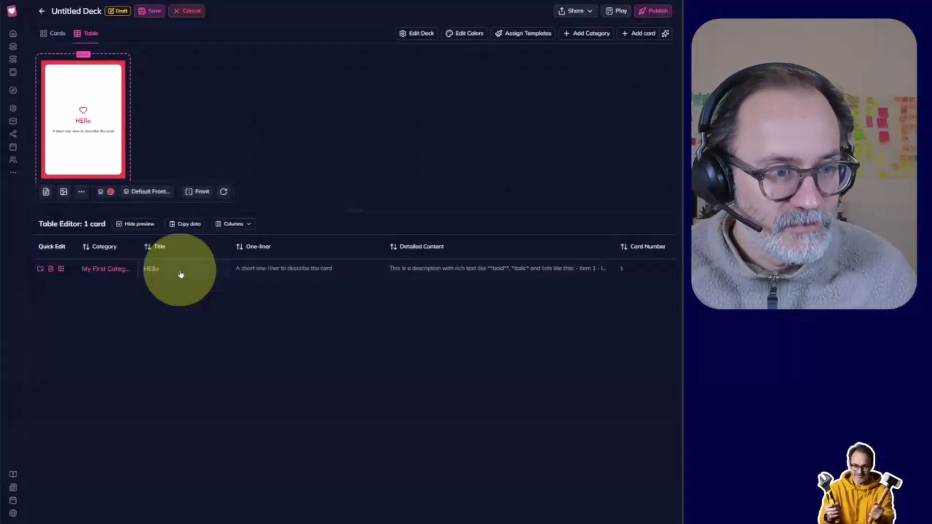
key("Tab")
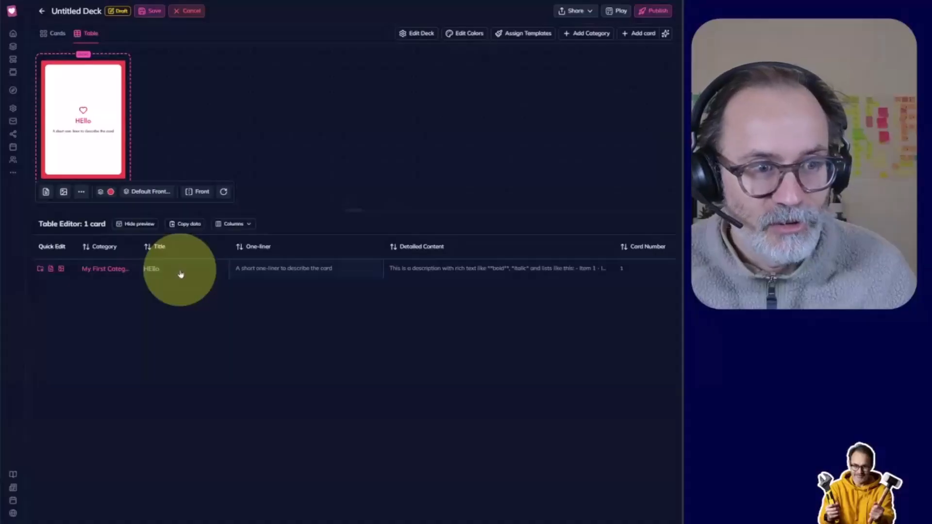
Append "kjslkfjsdk" to the card's one-liner in the table.
key("Return")
type("kjslkfjsdk")
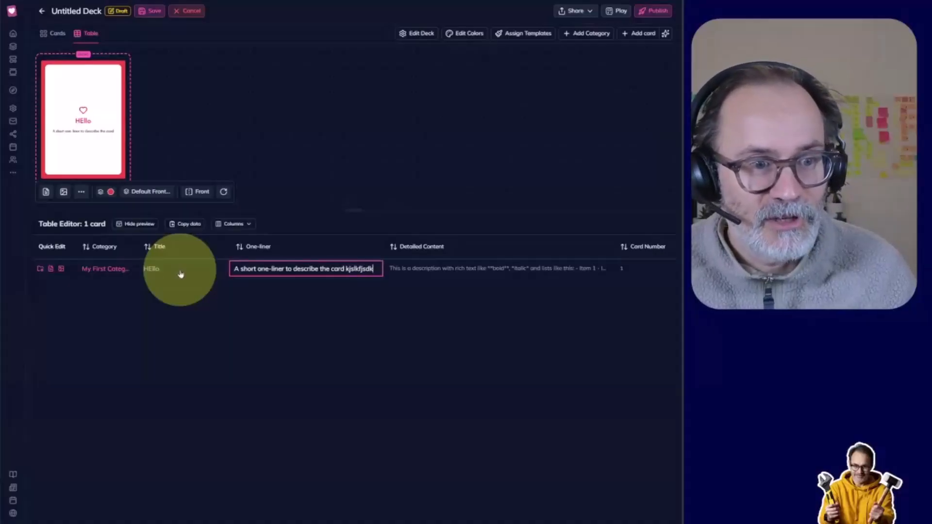
key("Return")
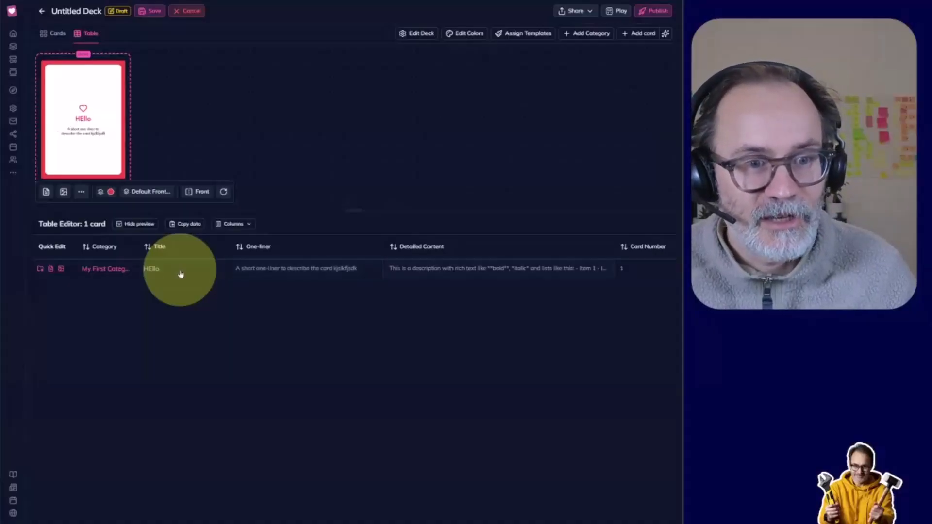
Remove the trailing "&nbsp;" and the last list item's number from the card's detailed content.
key("Return")
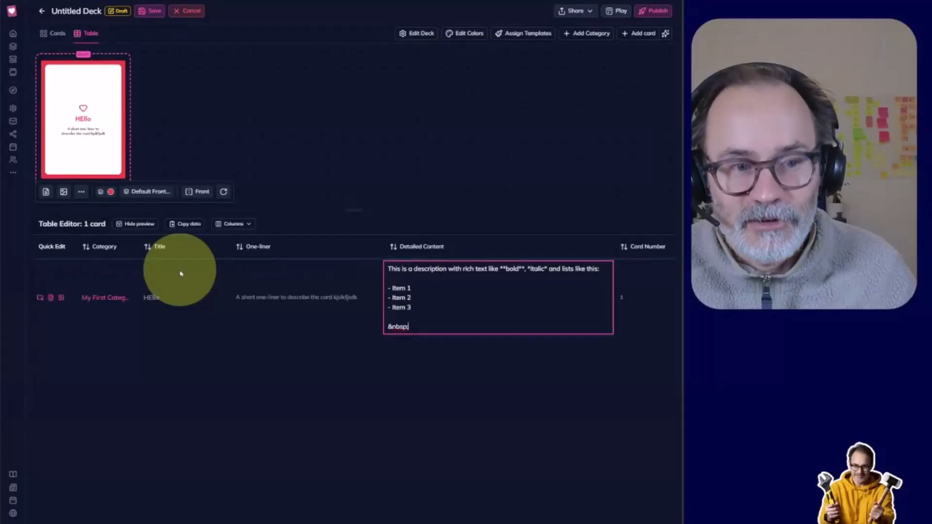
key("BackSpace")
key("BackSpace")
key("BackSpace")
key("BackSpace")
key("BackSpace")
key("BackSpace")
key("BackSpace")
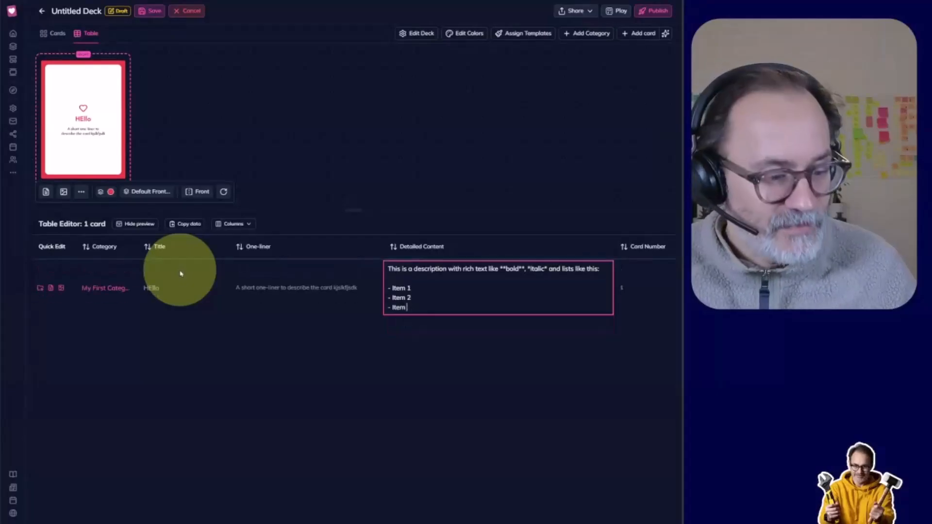
key("Return")
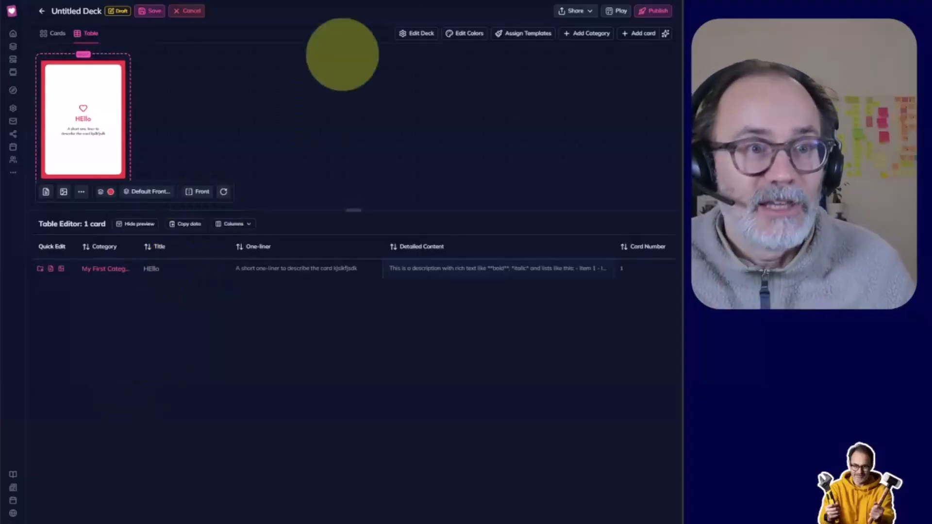
Open the existing Google Sheets file "Value Cards - Sample" in a new browser tab.
left_click(405, 0)
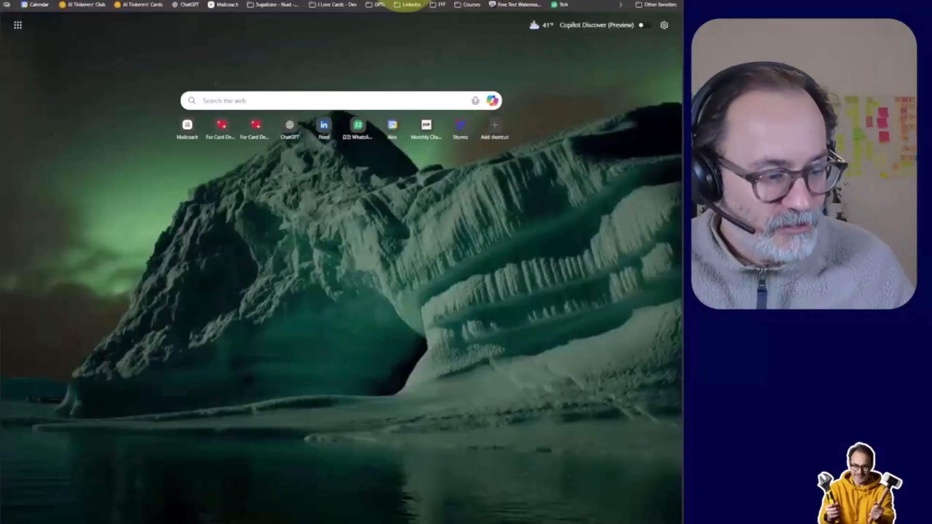
type("dri")
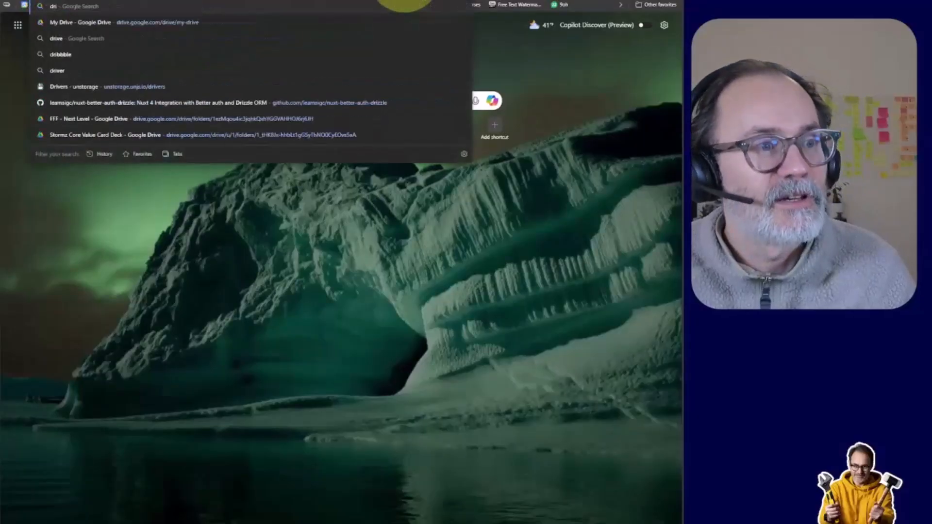
key("BackSpace")
key("BackSpace")
type("sp")
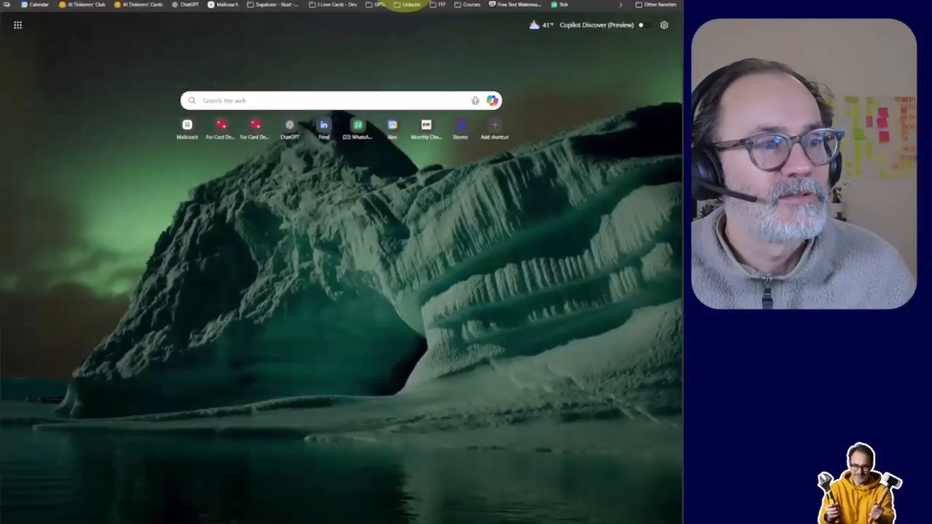
type("r")
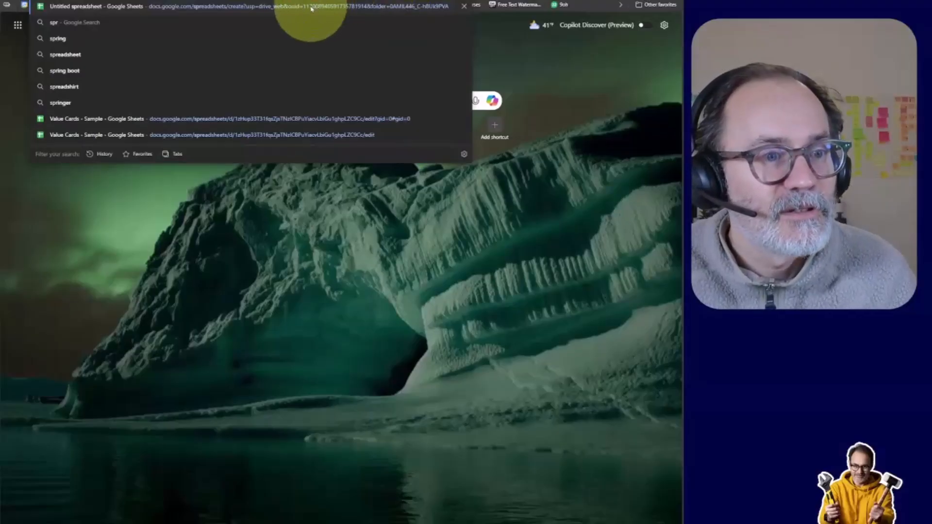
left_click(130, 119)
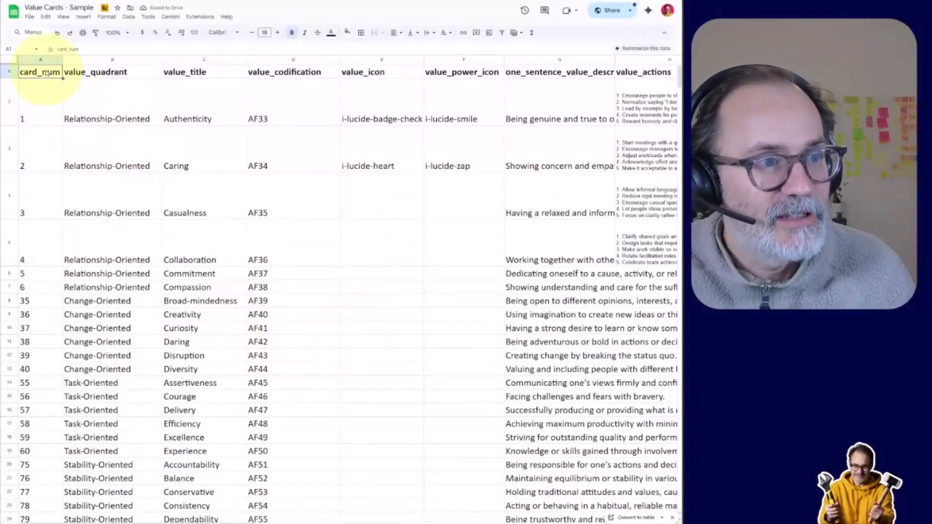
Copy the header row and the first four card rows across all columns, and switch back to the card deck app.
left_click_drag(57, 90, 378, 256)
key("ctrl+c")
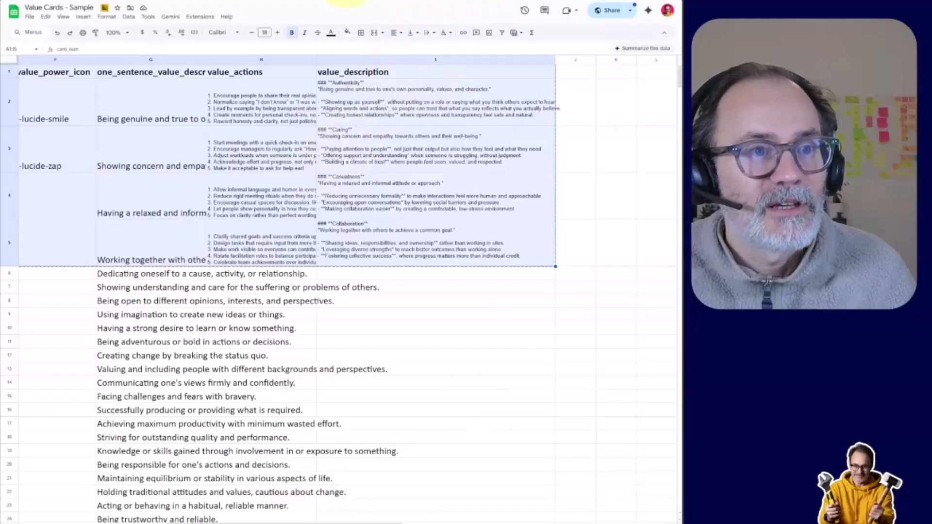
left_click(345, 0)
left_click(94, 60)
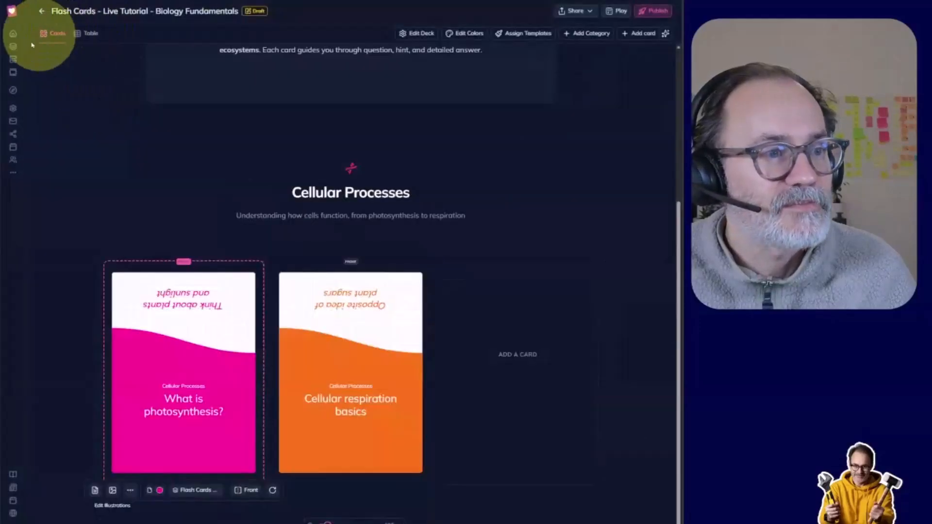
Start a spreadsheet import from the list of created decks and paste the copied rows as its data.
left_click(13, 33)
left_click(13, 46)
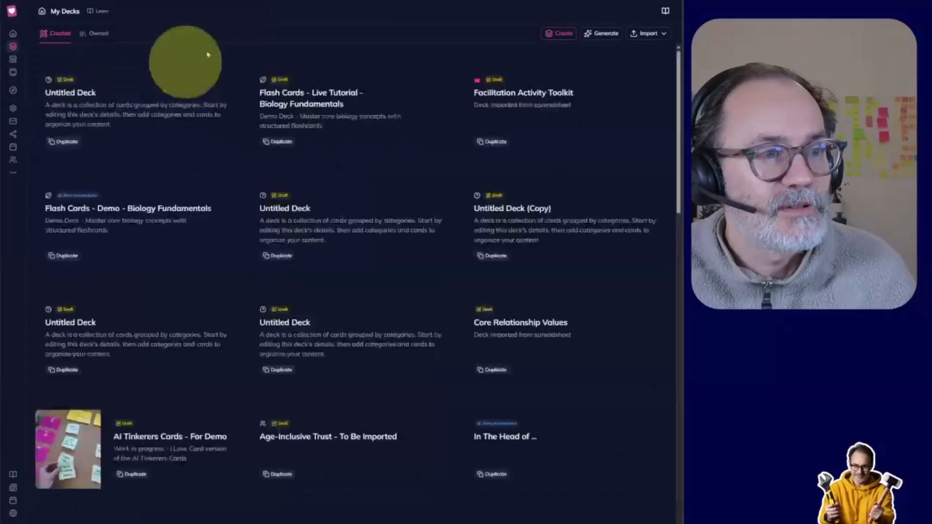
left_click(649, 33)
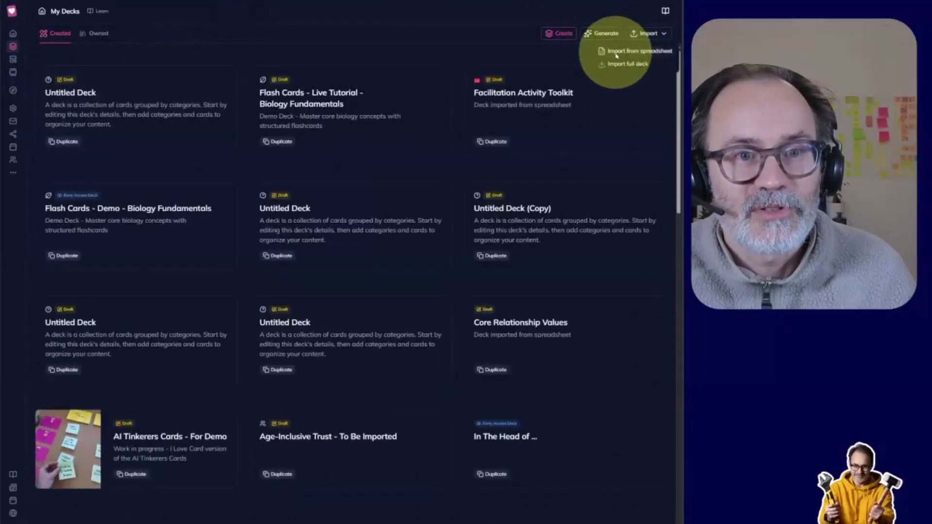
left_click(617, 51)
left_click(475, 151)
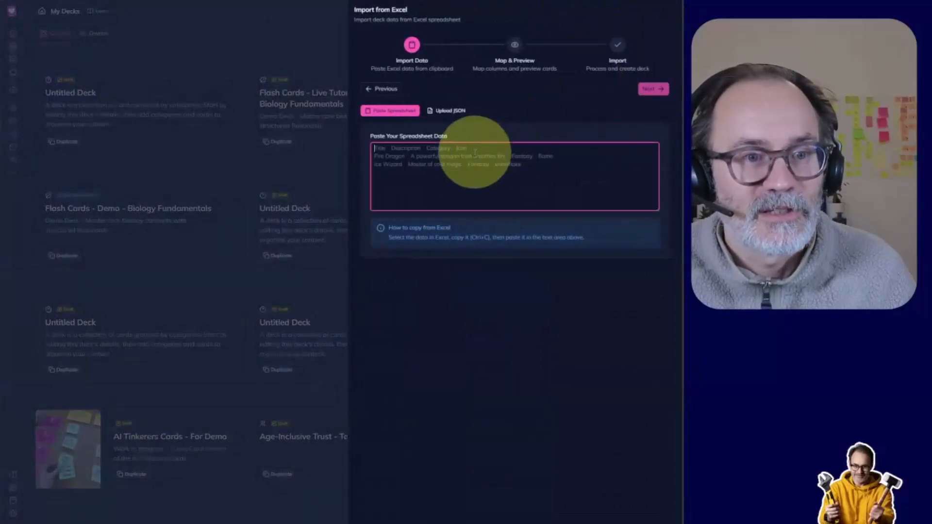
key("ctrl+v")
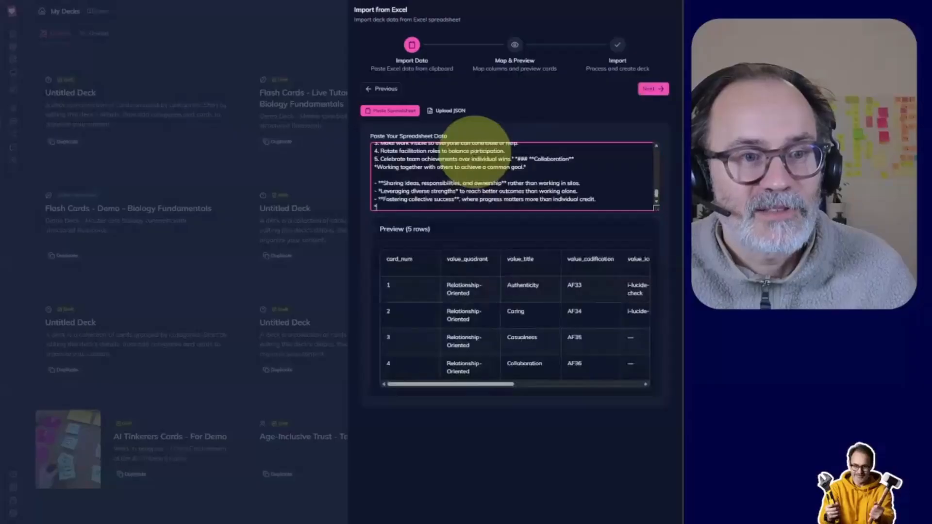
Review the suggested column mapping for the pasted data and import it as a new deck.
left_click(657, 91)
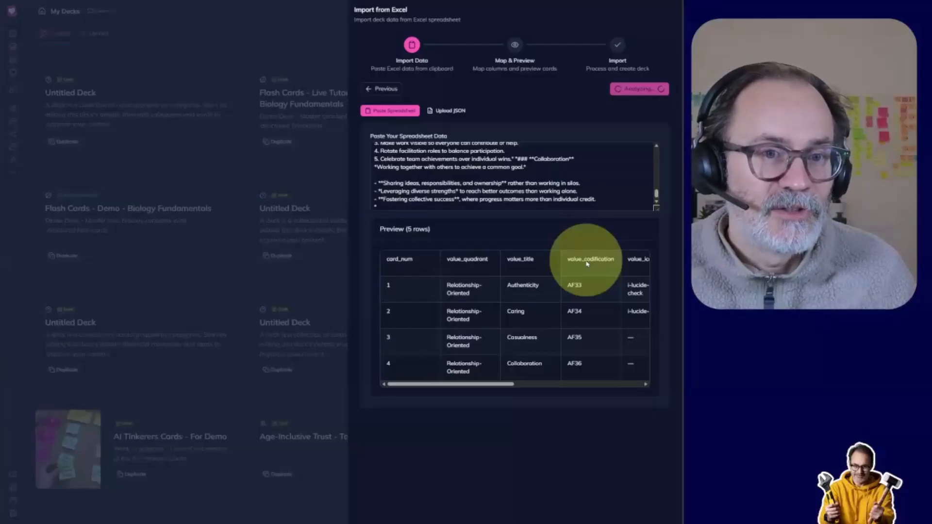
scroll(587, 267, "down", 3)
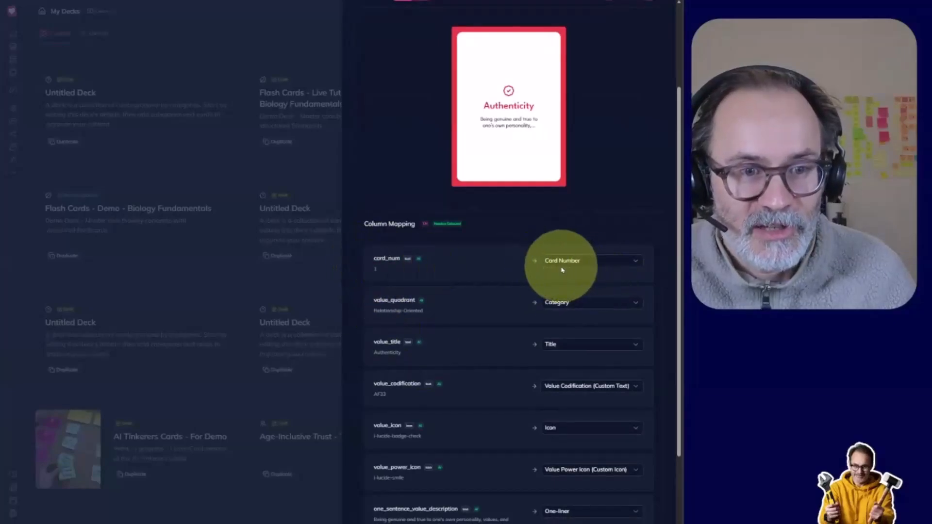
scroll(573, 277, "down", 3)
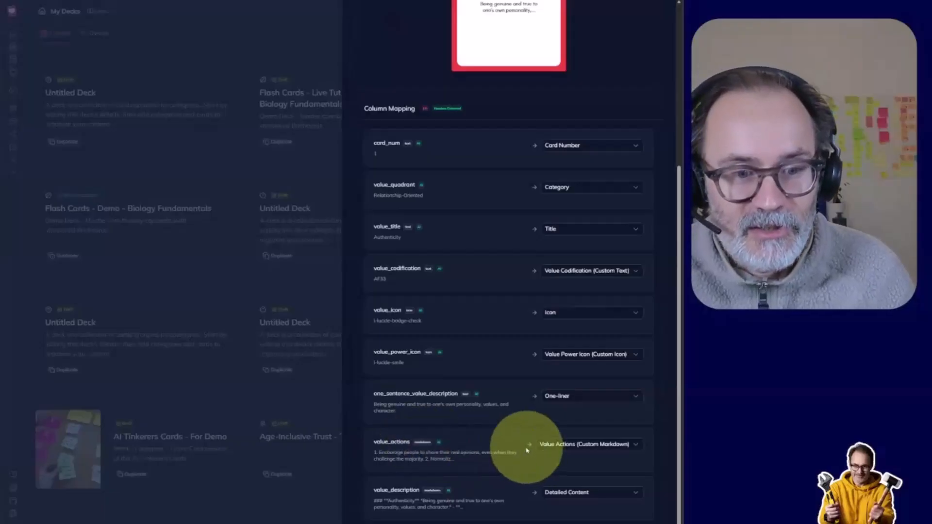
scroll(504, 425, "up", 5)
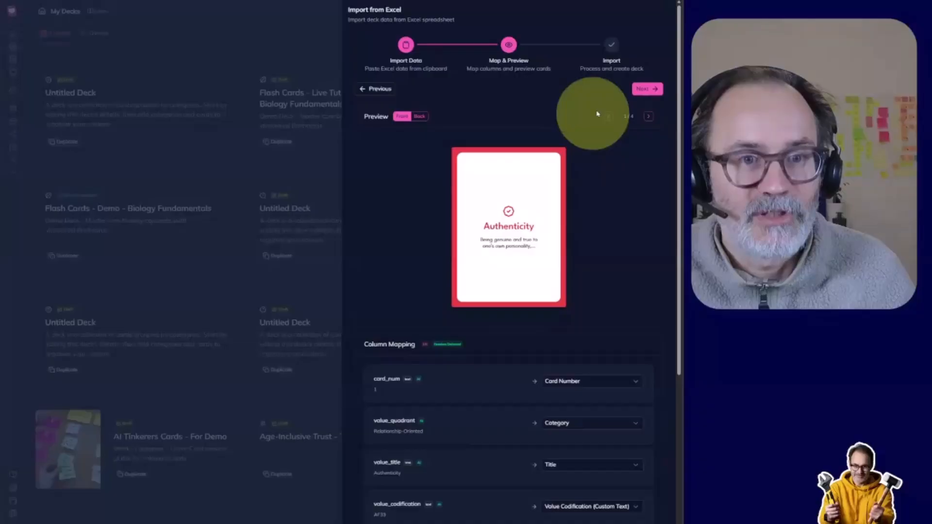
left_click(648, 89)
left_click(508, 322)
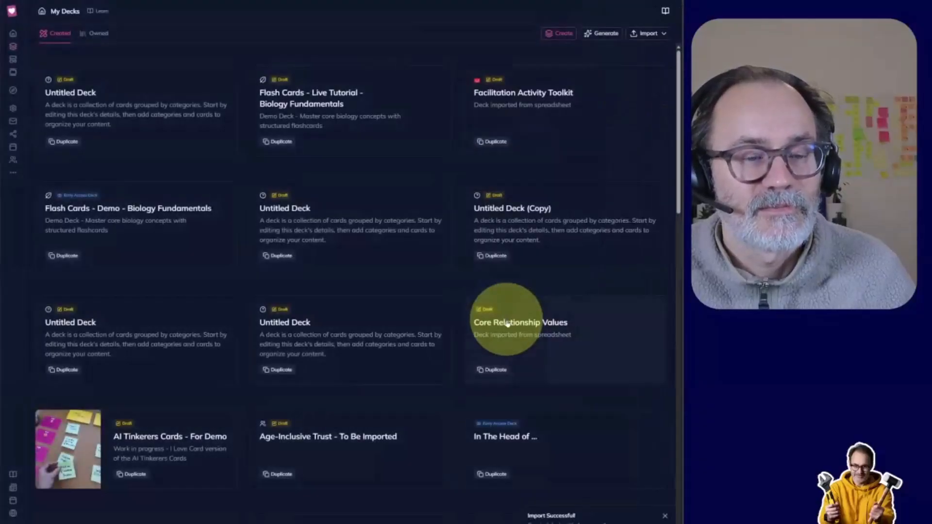
Look over the imported cards in the Relationship-Oriented category.
left_click(508, 323)
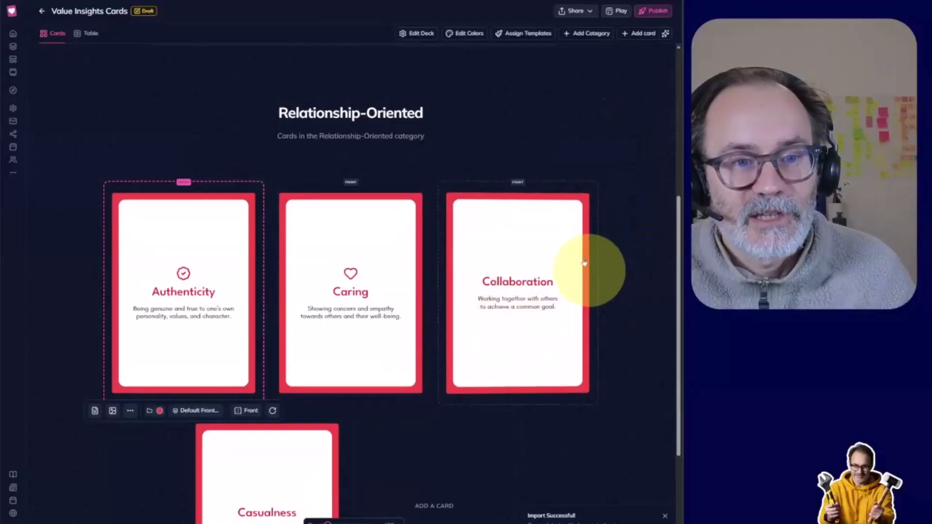
scroll(585, 262, "down", 2)
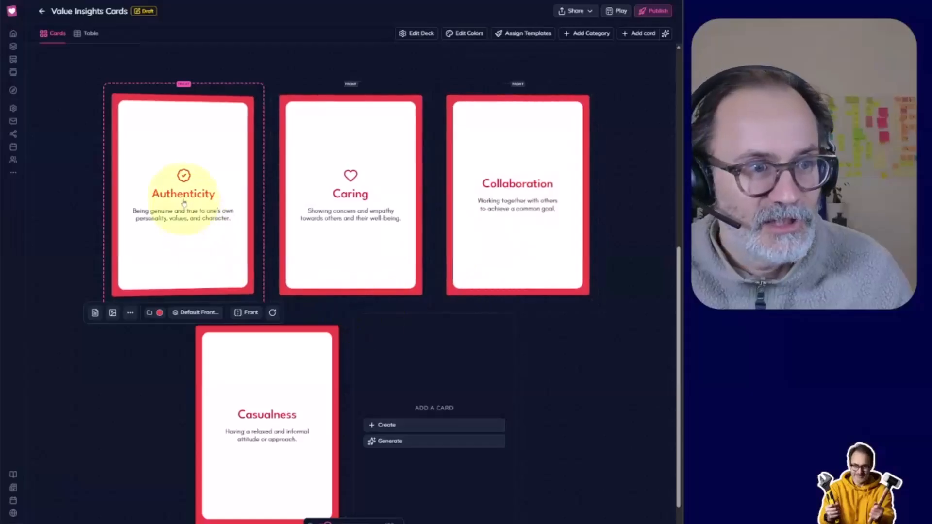
scroll(335, 194, "up", 2)
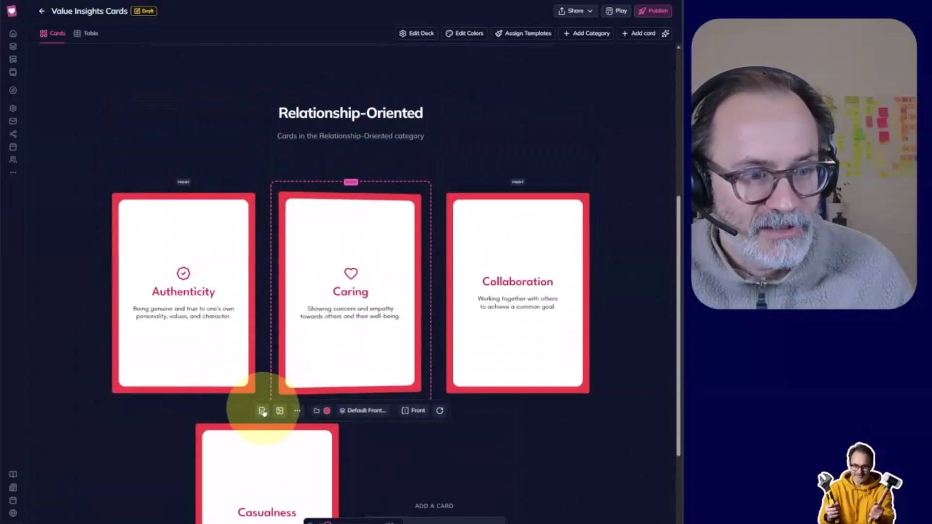
Check the Caring card's detailed content and value actions, close its editor, and save the deck.
left_click(262, 411)
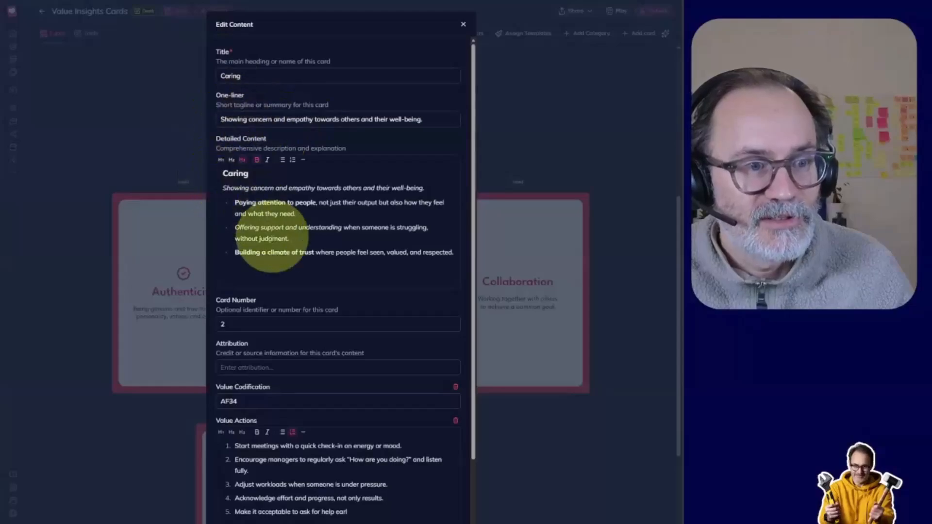
scroll(269, 245, "down", 2)
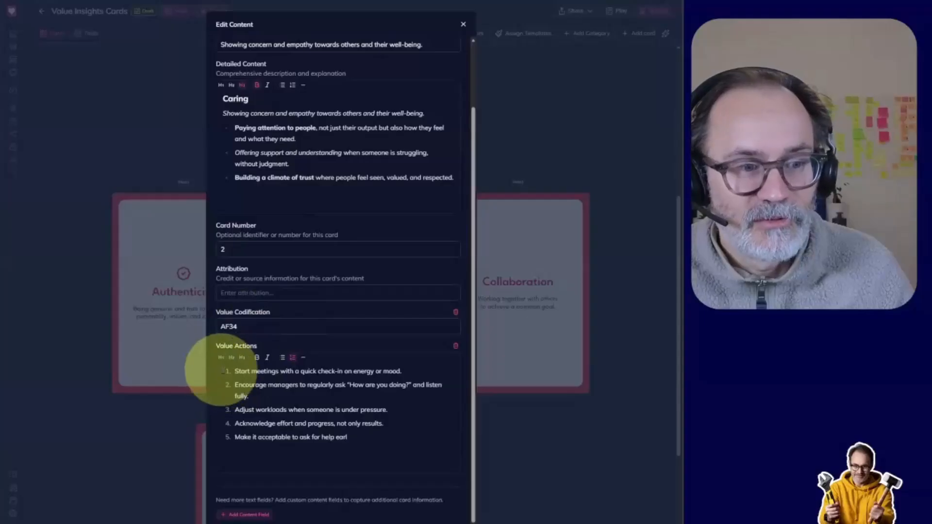
left_click_drag(223, 372, 249, 396)
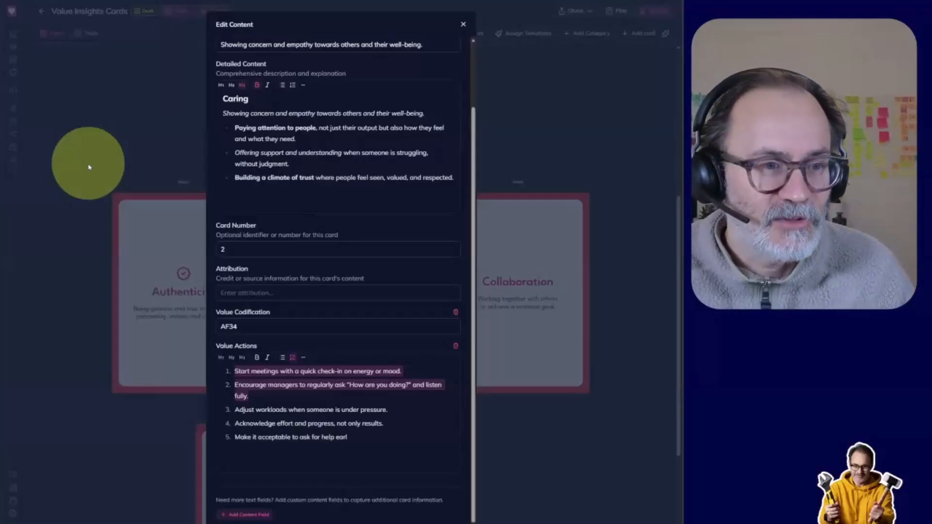
left_click(89, 167)
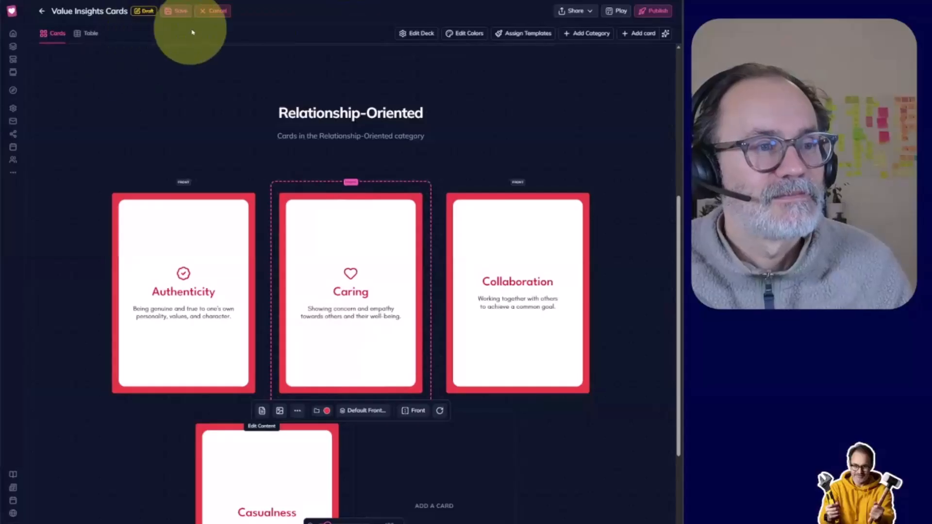
left_click(177, 11)
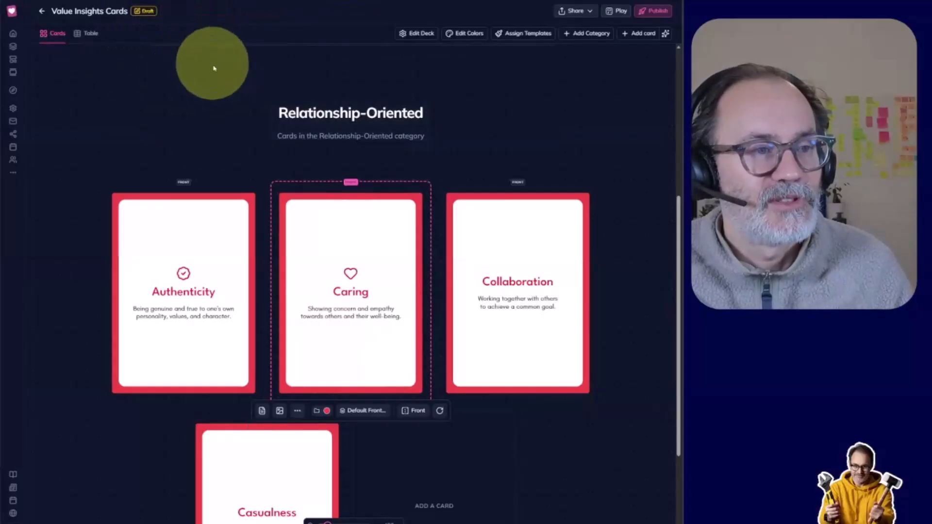
Delete the imported Value Insights Cards deck.
left_click(416, 32)
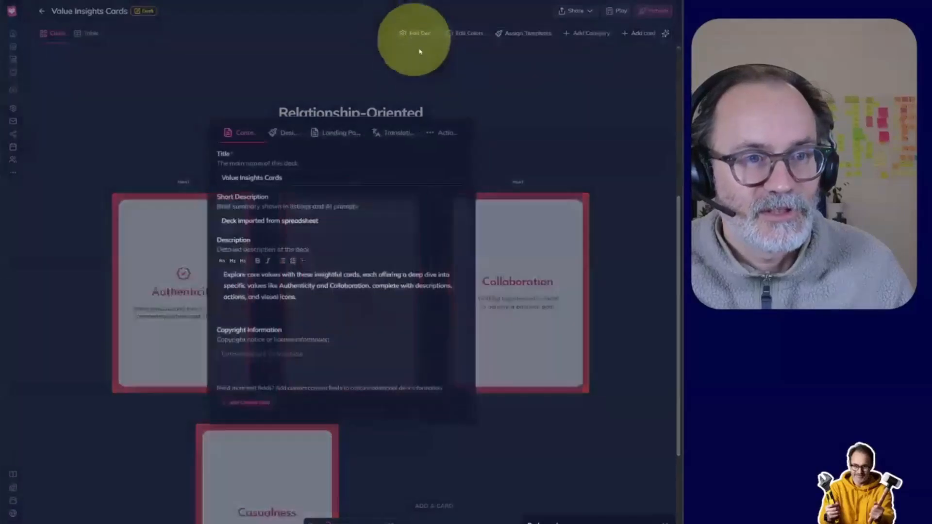
left_click(442, 131)
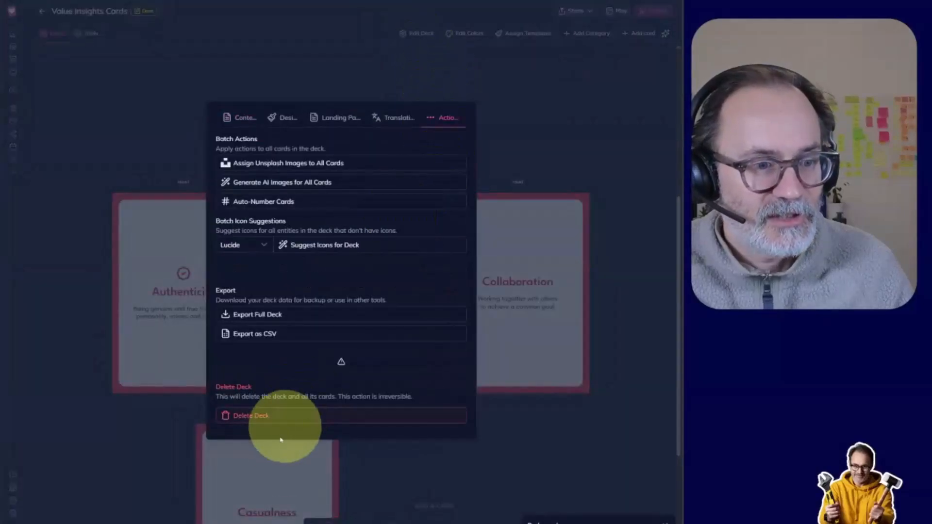
left_click(270, 416)
left_click(286, 292)
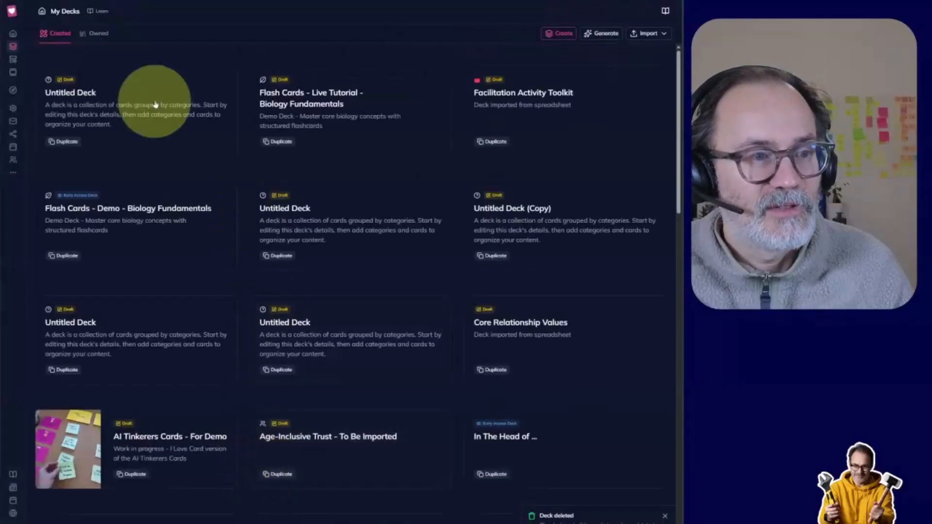
Delete the first Untitled Deck in the list of created decks.
left_click(114, 94)
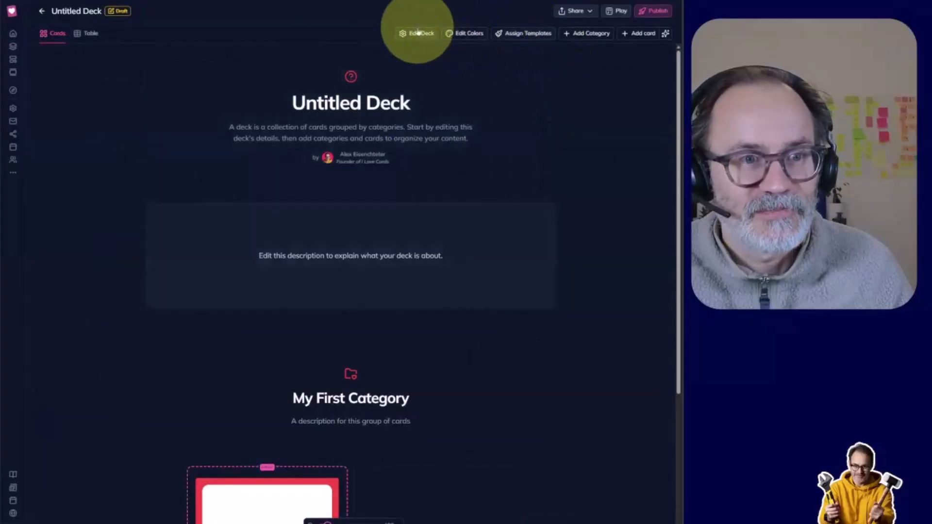
left_click(418, 32)
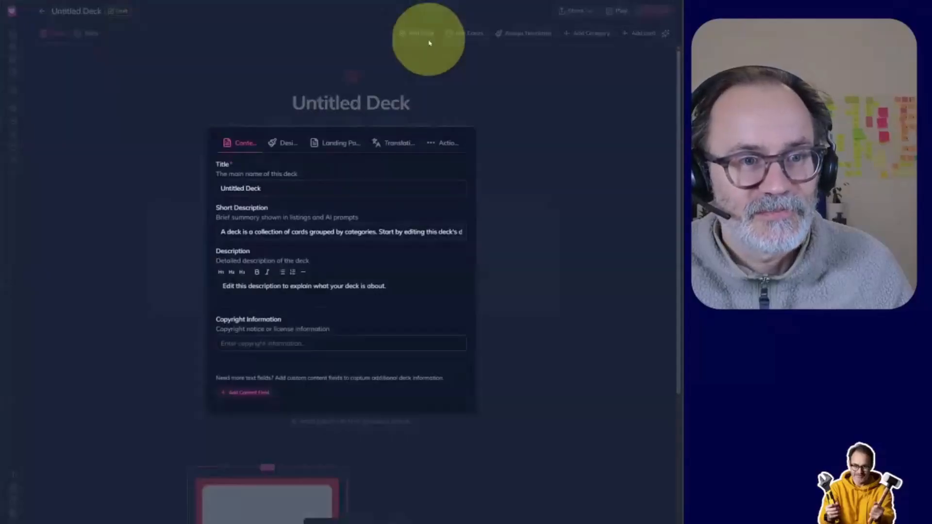
left_click(440, 144)
left_click(281, 416)
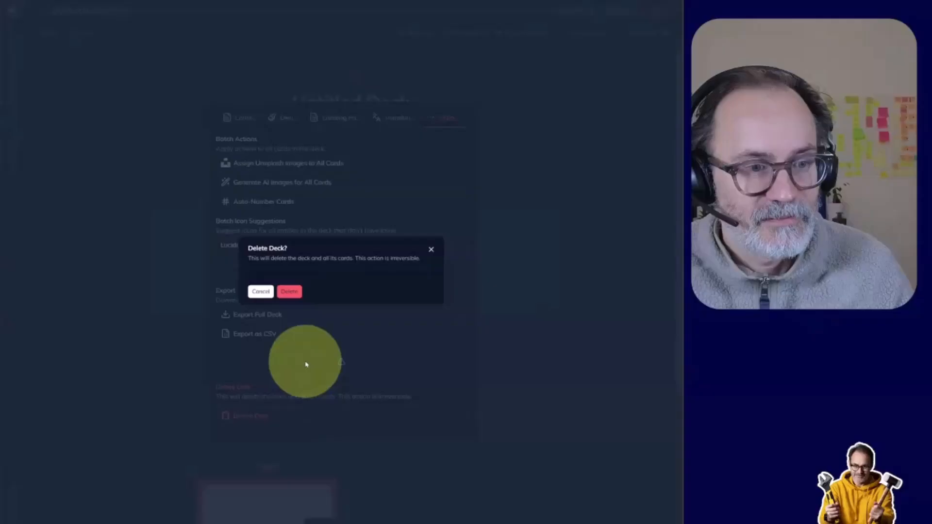
left_click(289, 292)
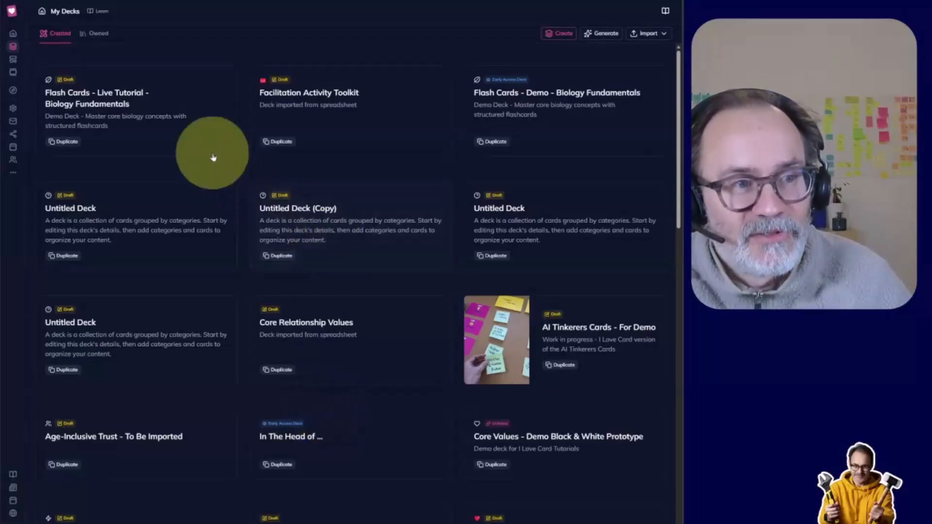
Open the Flash Cards - Live Tutorial - Biology Fundamentals deck and generate an AI card in the Cellular Processes category without extra details.
left_click(163, 119)
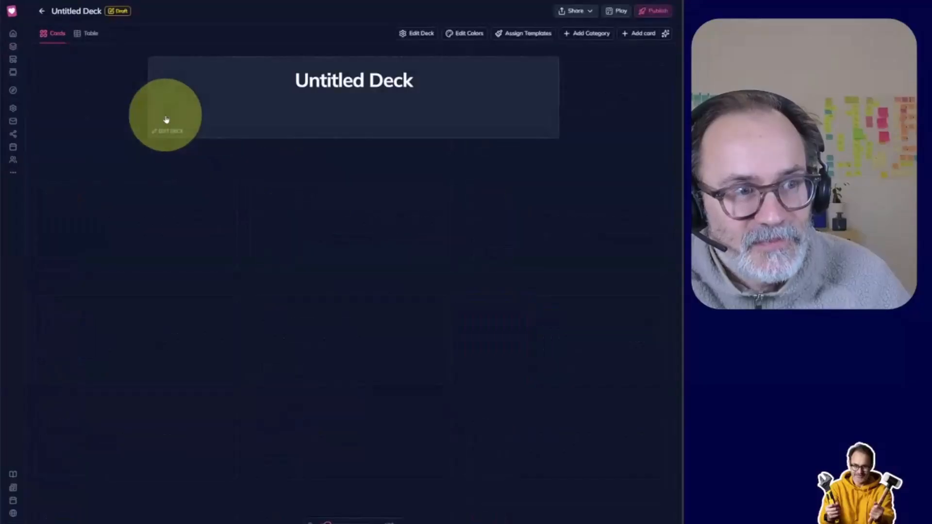
left_click(595, 437)
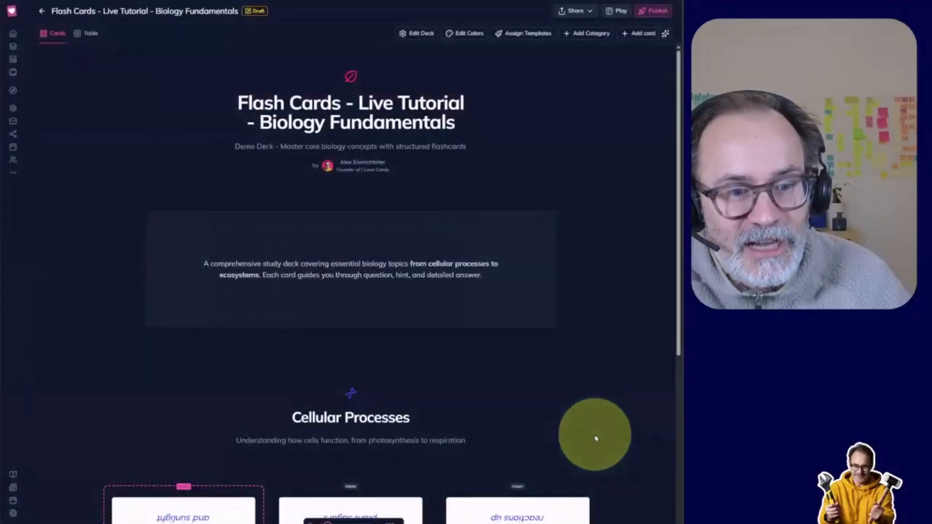
scroll(536, 361, "down", 3)
scroll(535, 362, "down", 4)
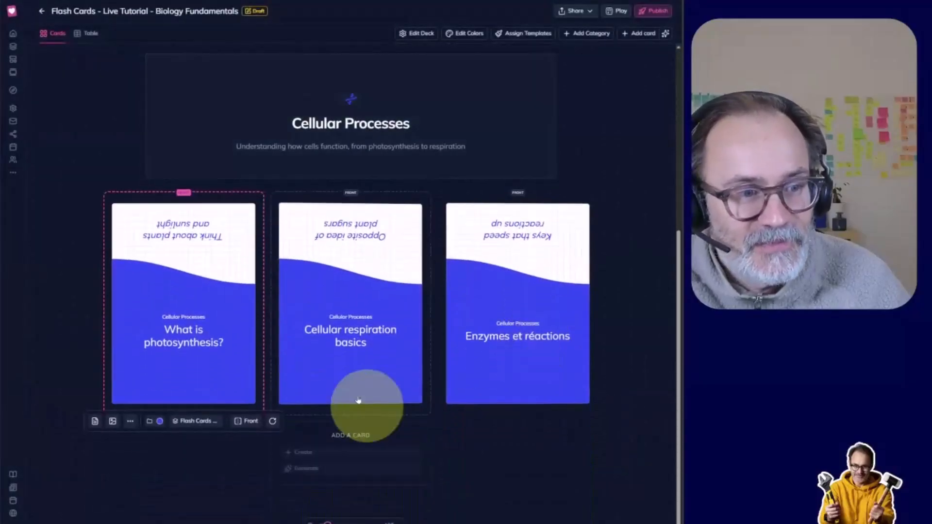
left_click(358, 469)
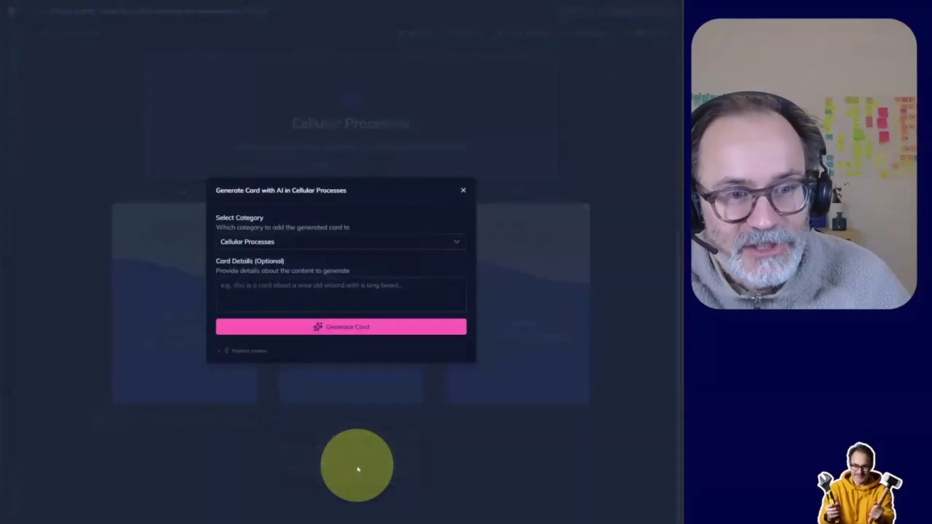
left_click(347, 328)
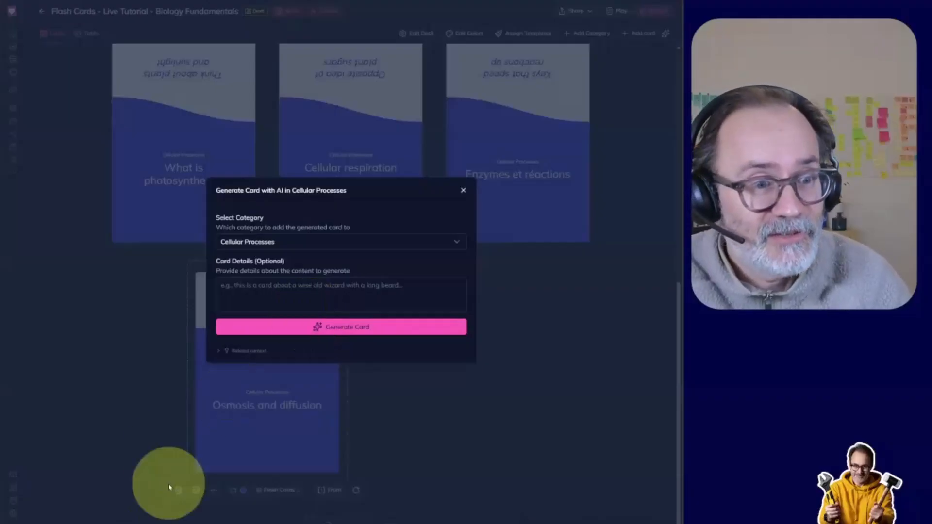
left_click(146, 401)
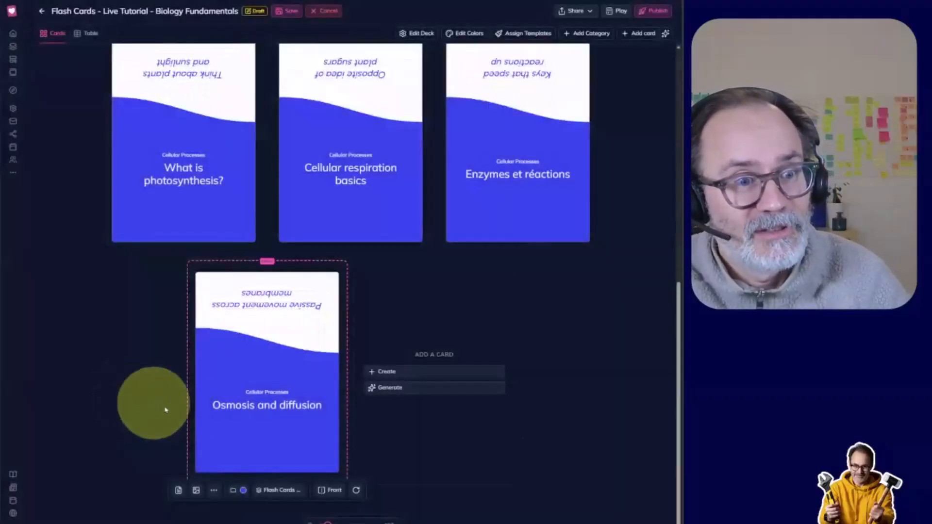
Flip the Osmosis and diffusion, Cellular respiration basics and photosynthesis cards to check their backs, and save the deck.
left_click(250, 391)
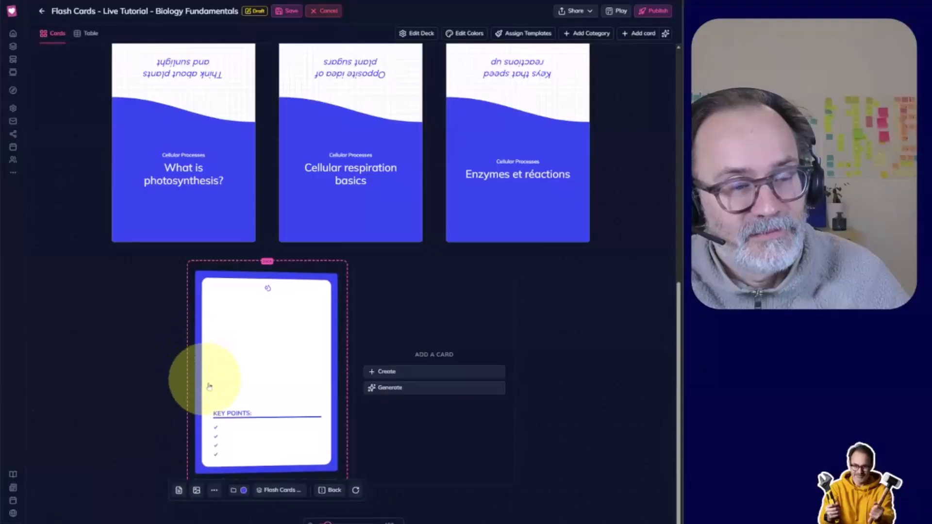
scroll(325, 247, "up", 3)
left_click(305, 268)
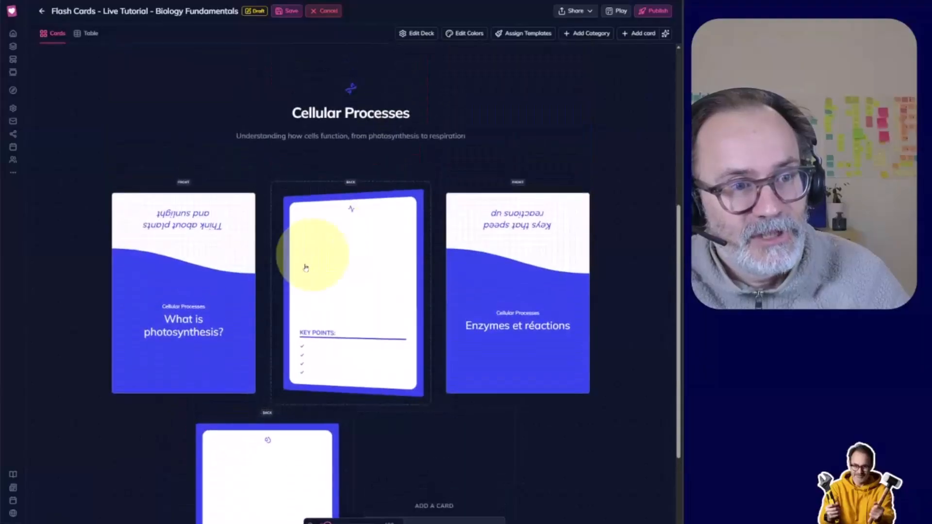
left_click(228, 323)
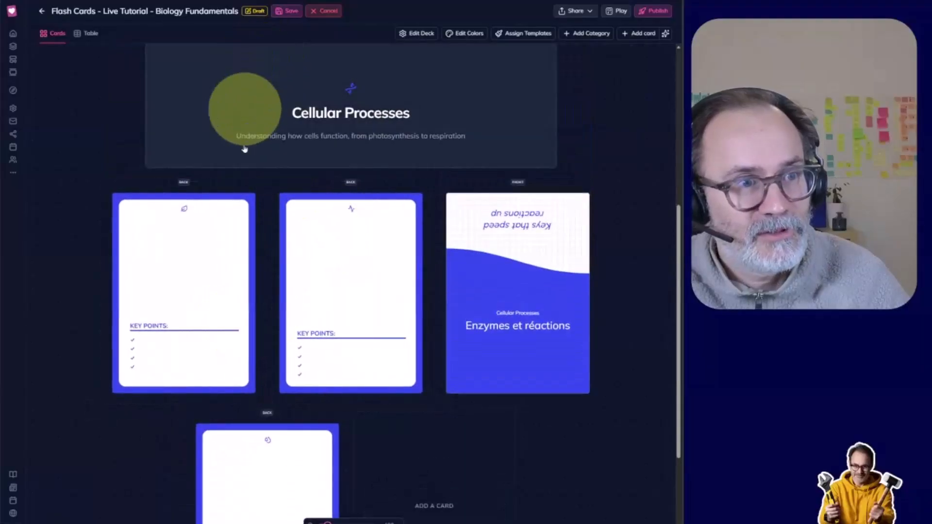
left_click(280, 11)
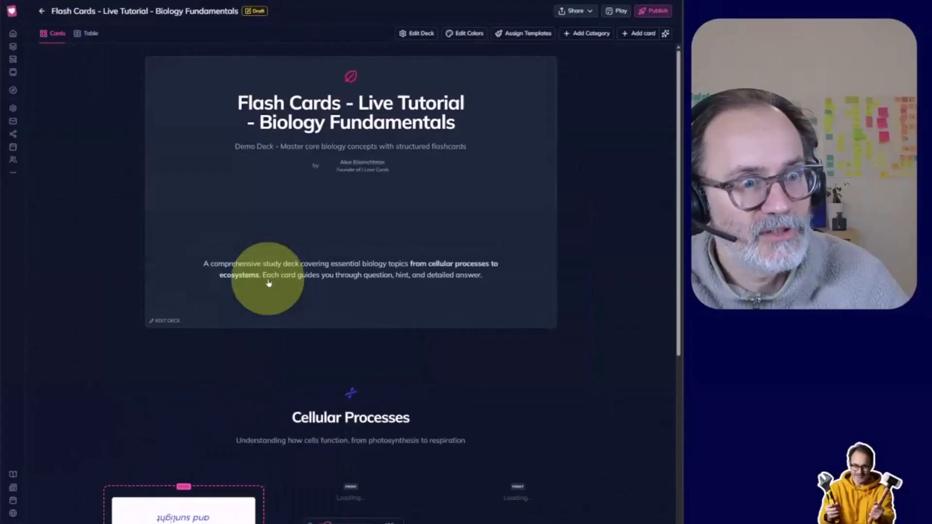
Flip the Osmosis and diffusion card to its back and open its deck back template for editing.
scroll(269, 283, "down", 10)
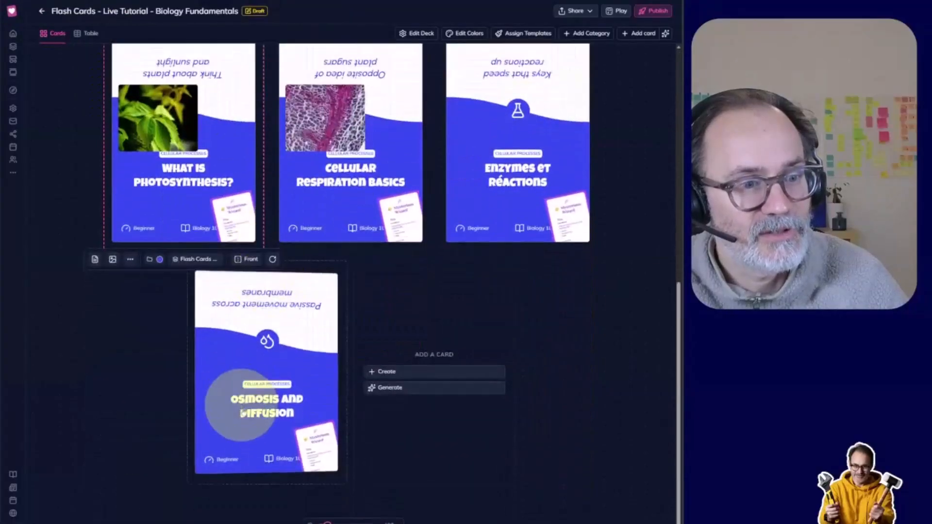
left_click(241, 412)
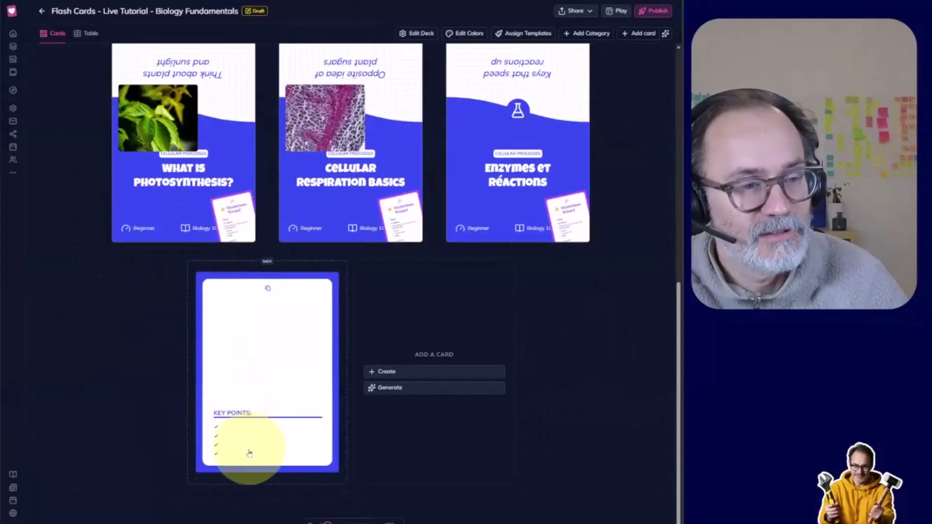
left_click(264, 490)
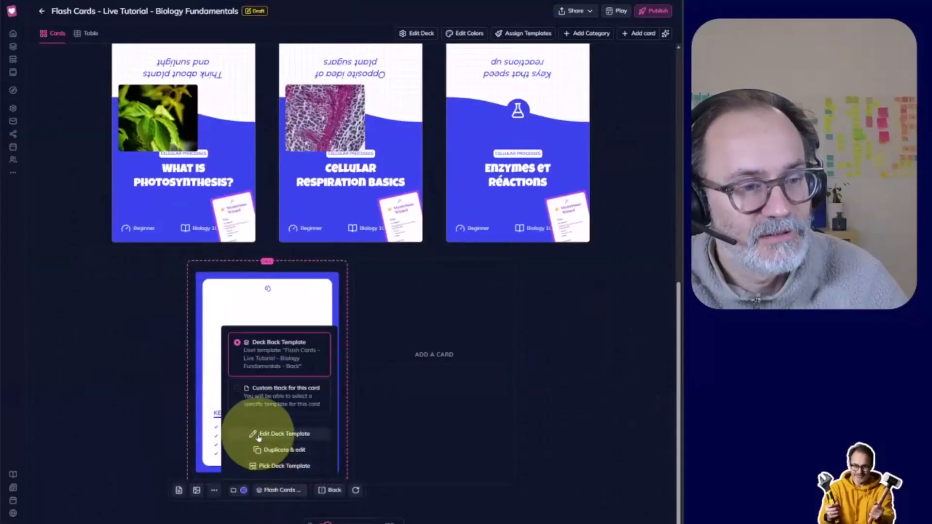
left_click(259, 435)
Set the body text color of the Detailed Content element to the adaptive Category color and save the back template.
left_click(419, 248)
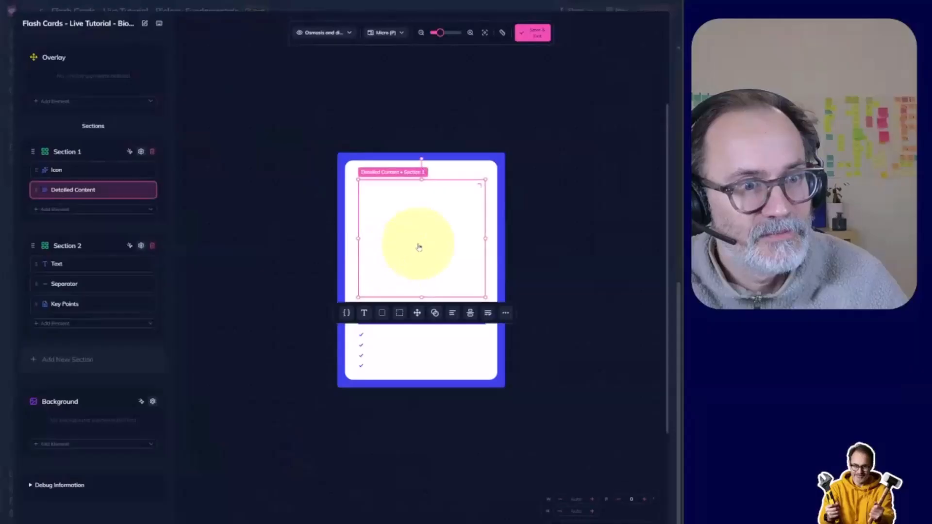
left_click(365, 317)
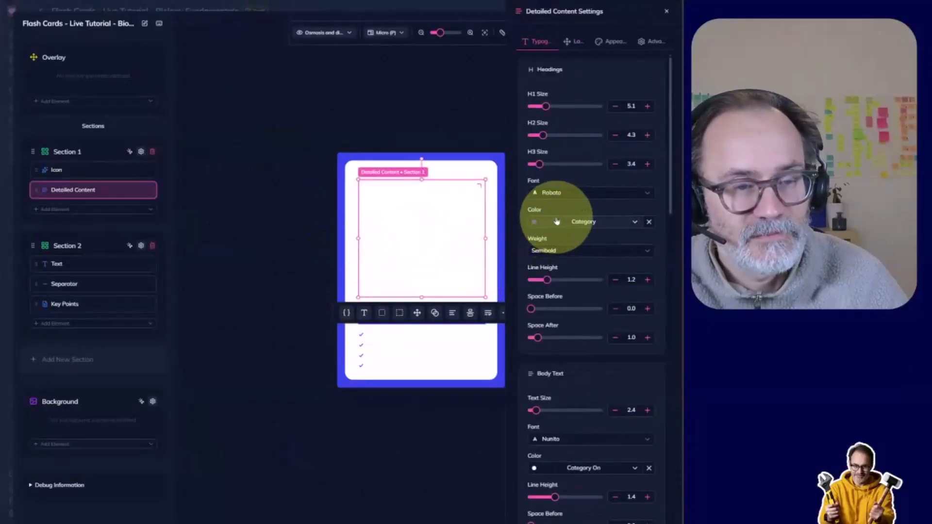
scroll(564, 224, "down", 3)
left_click(600, 307)
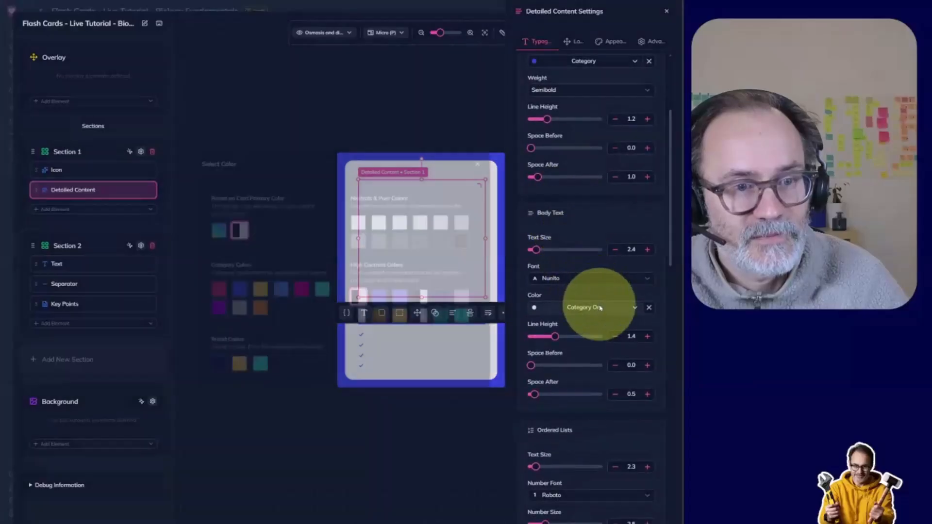
left_click(219, 230)
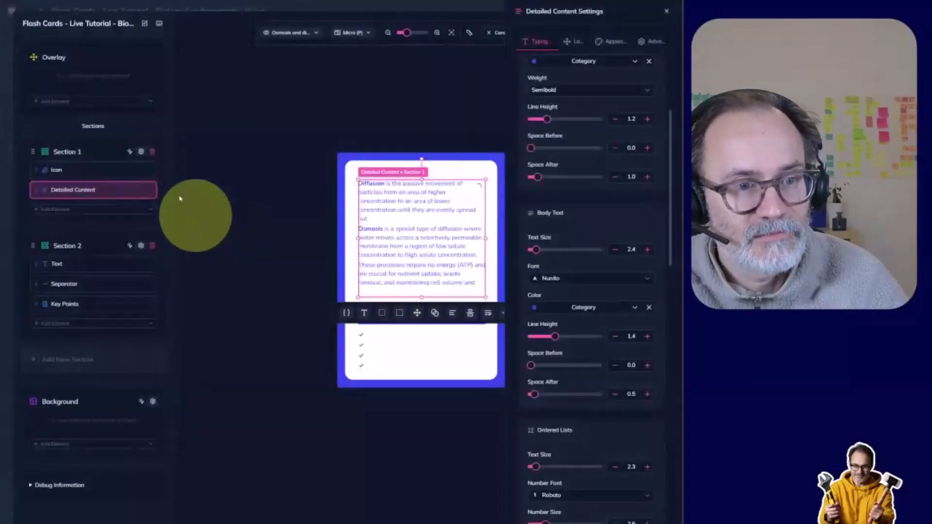
left_click(238, 259)
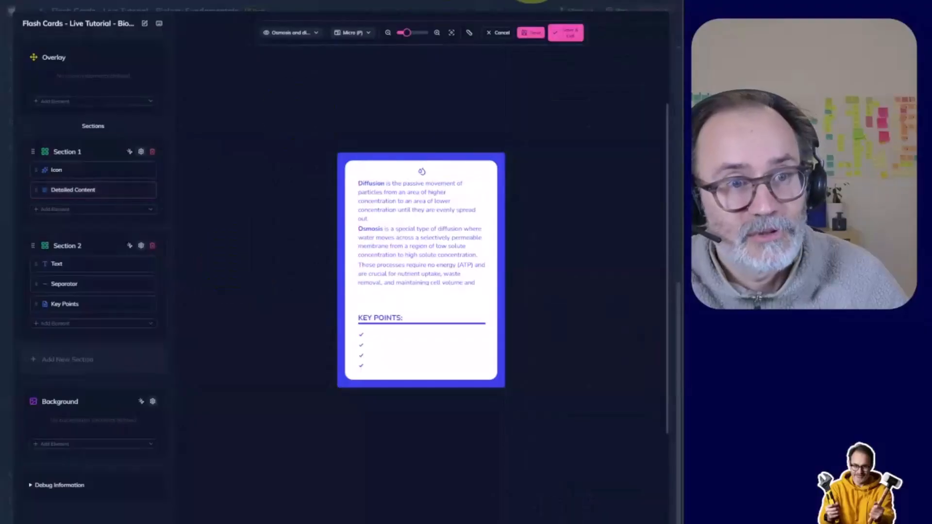
left_click(530, 33)
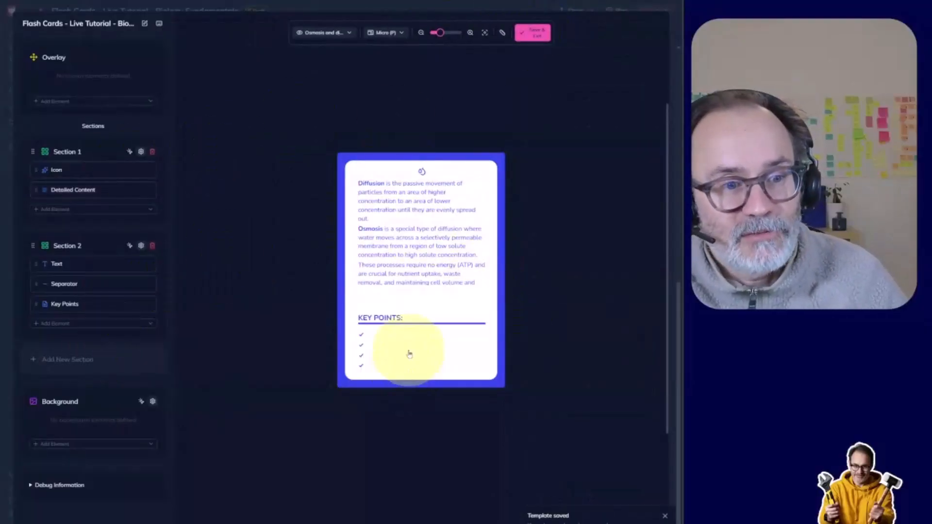
Set the body text color of the Key Points element to a neutral tone, save the back template and return to the deck.
left_click(409, 354)
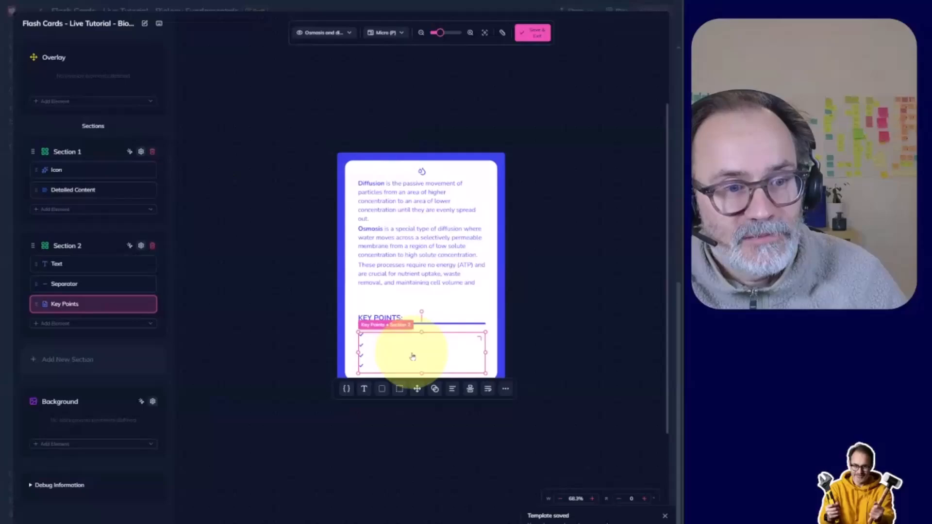
left_click(364, 390)
scroll(537, 380, "down", 3)
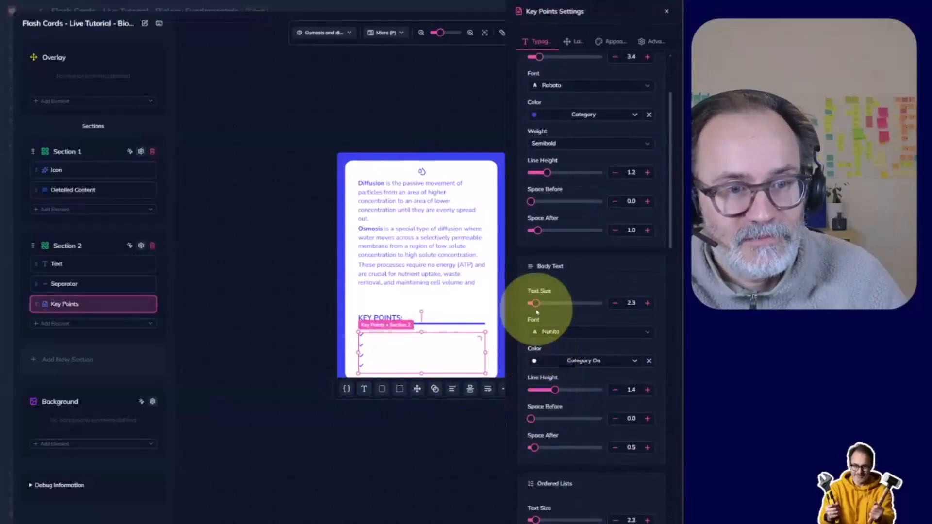
scroll(537, 313, "down", 3)
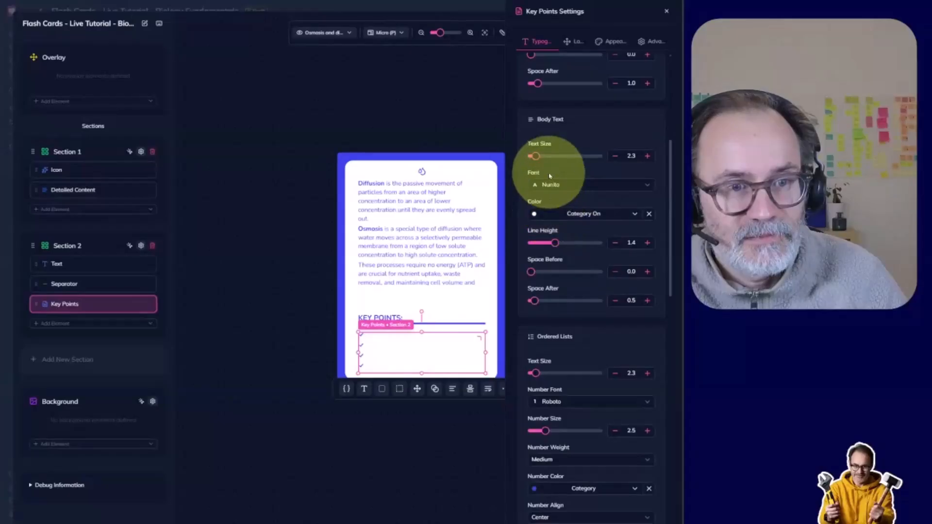
left_click(573, 214)
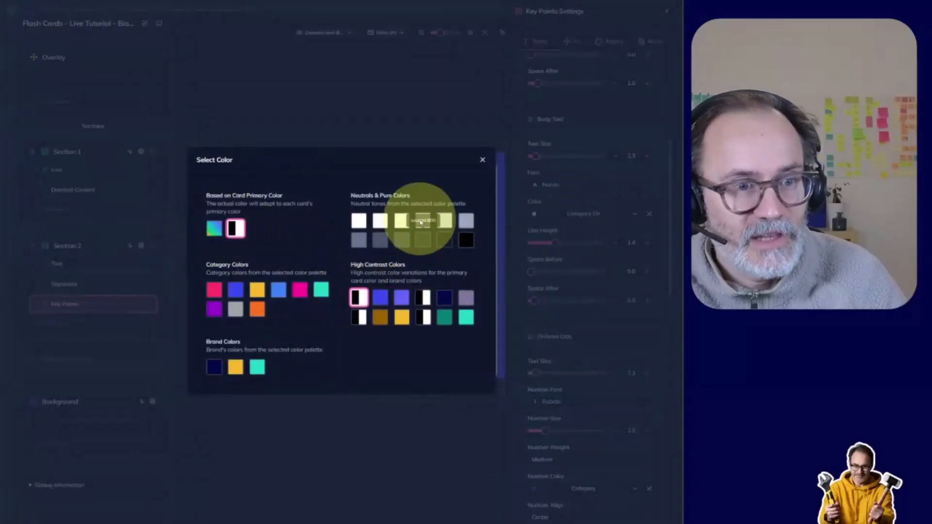
left_click(421, 222)
left_click(455, 119)
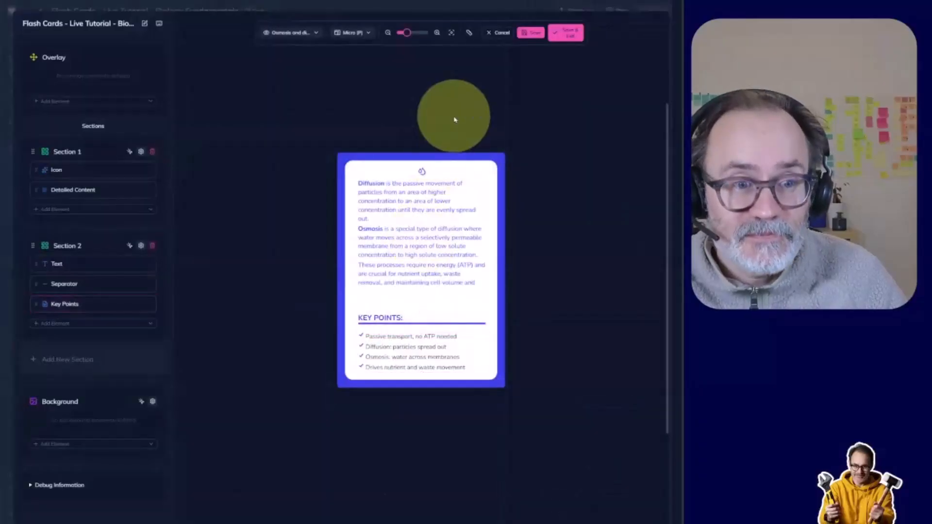
left_click(531, 32)
left_click(338, 285)
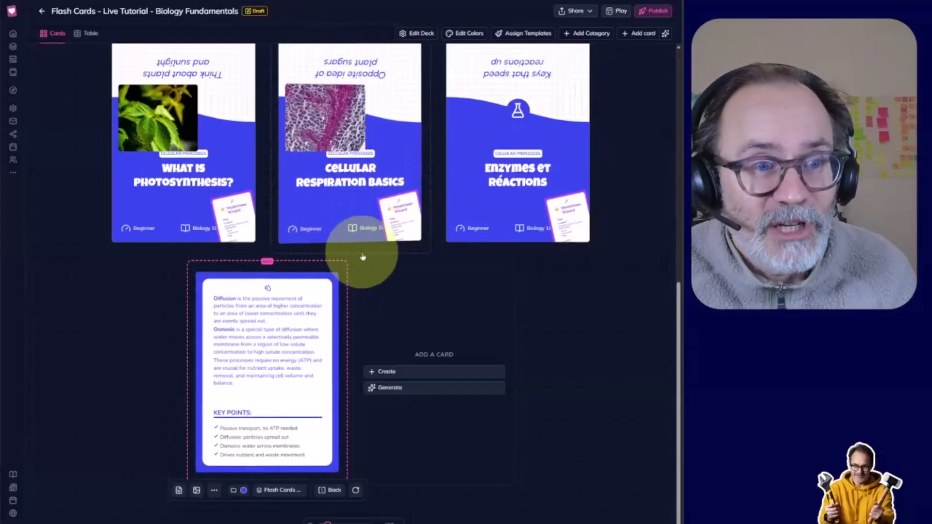
Open the deck front template from the Cellular respiration basics card and delete its Card Illustration and Image overlay elements.
scroll(362, 257, "up", 2)
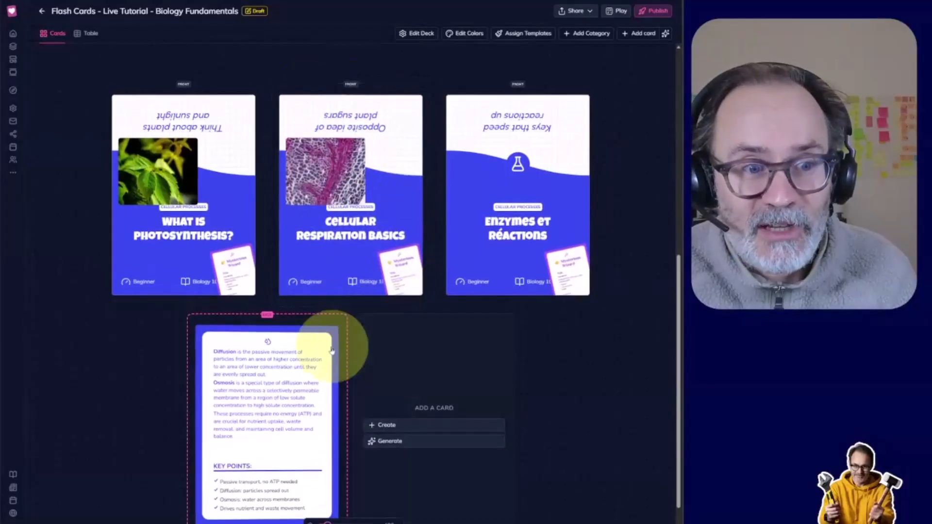
left_click(315, 279)
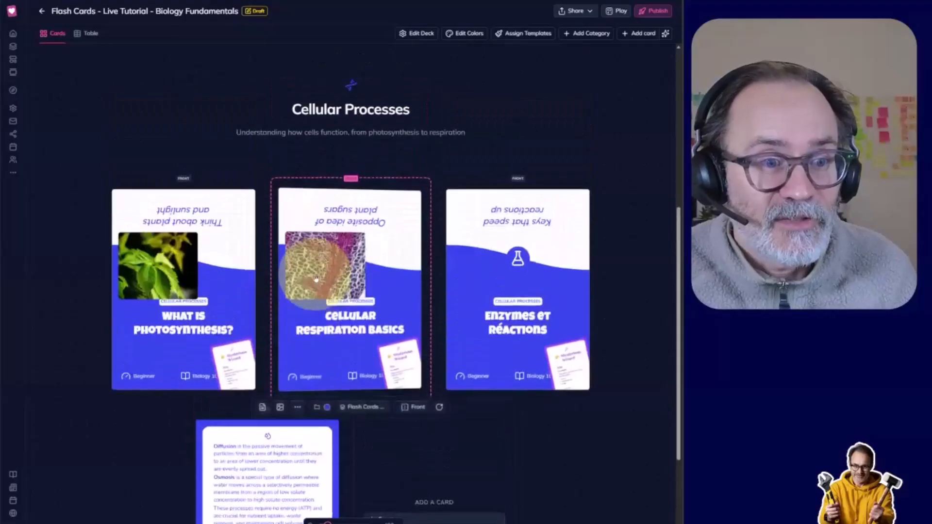
left_click(361, 411)
left_click(349, 359)
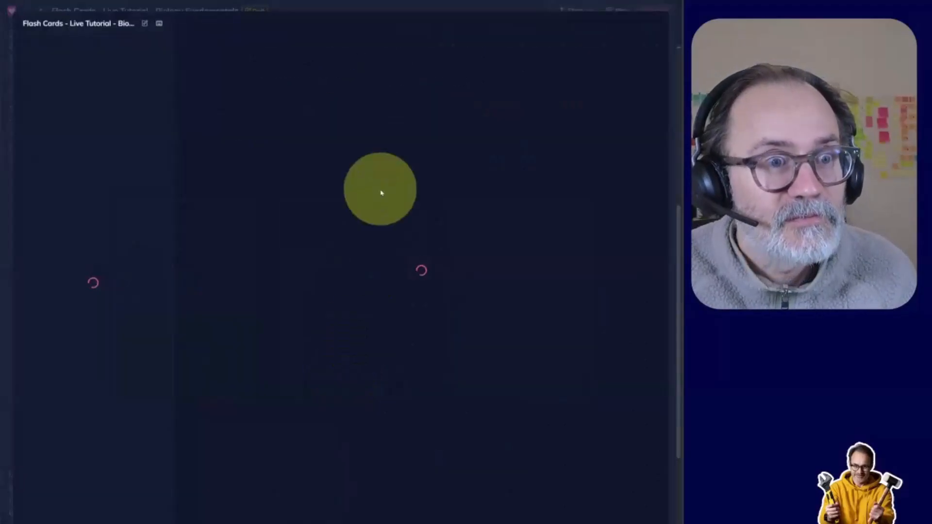
left_click(390, 262)
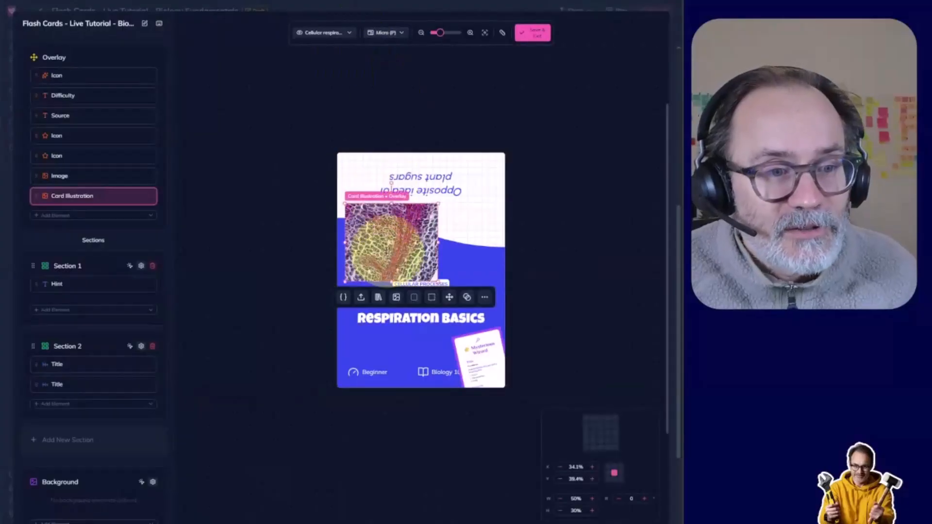
key("Delete")
left_click(483, 356)
key("Delete")
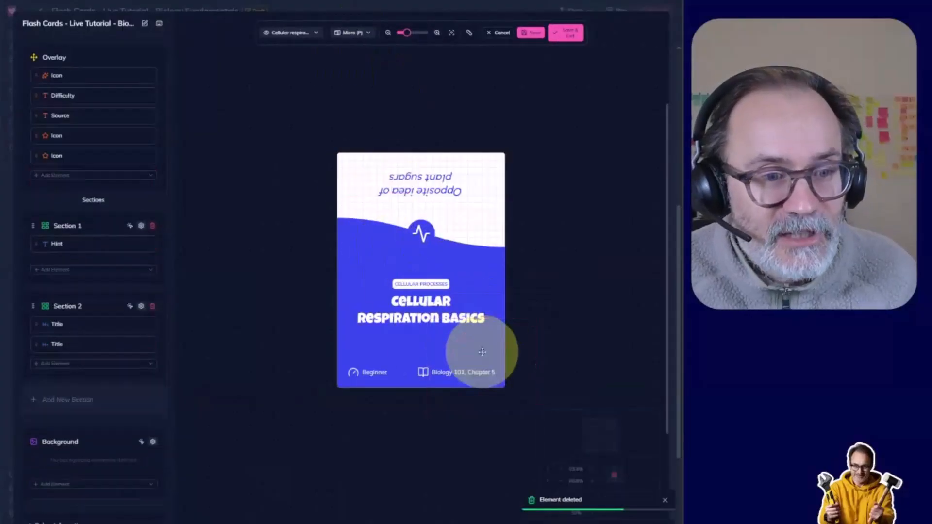
Try the front template in the Euro Poker Deck format and in the 44×89 mm Domino Deck format.
left_click(347, 34)
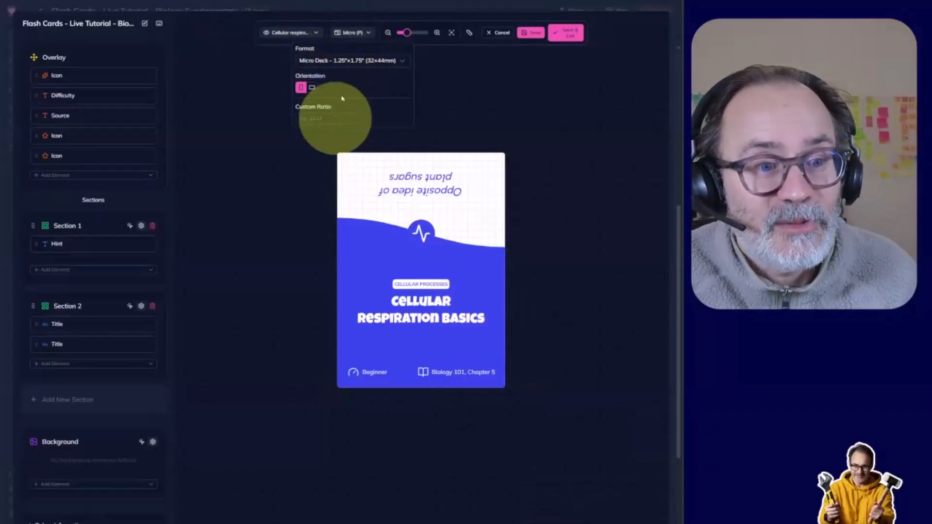
left_click(358, 60)
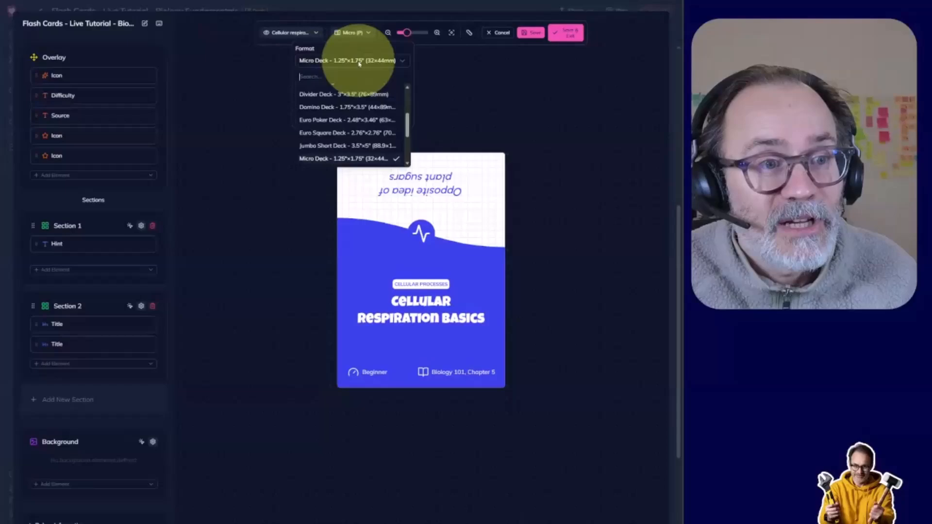
left_click(330, 124)
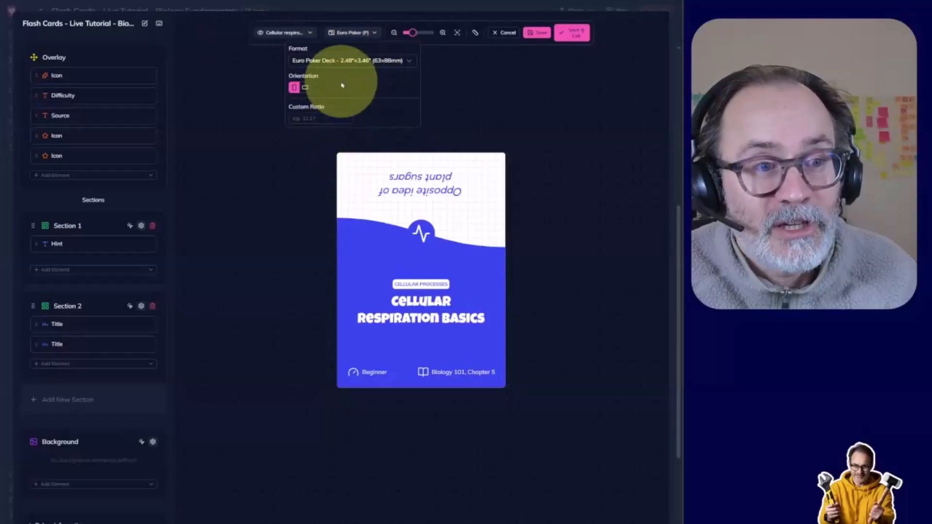
left_click(334, 60)
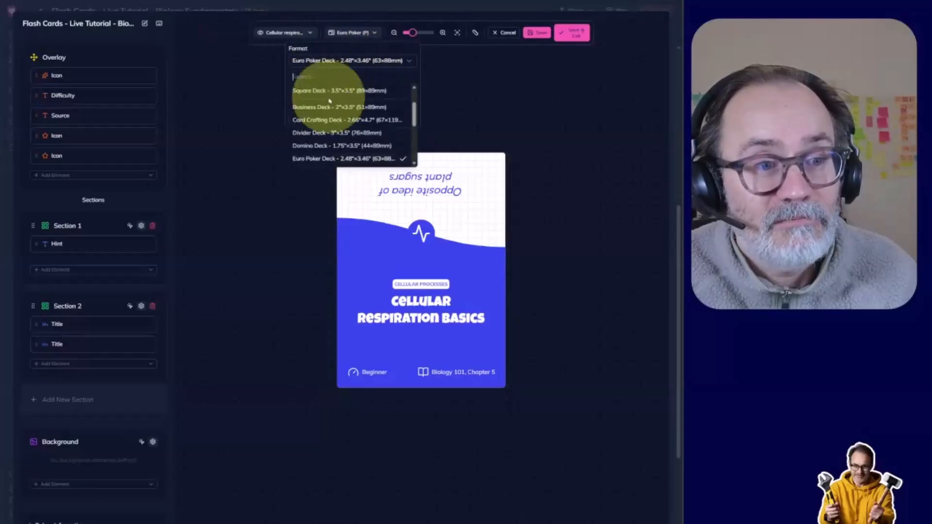
left_click(339, 145)
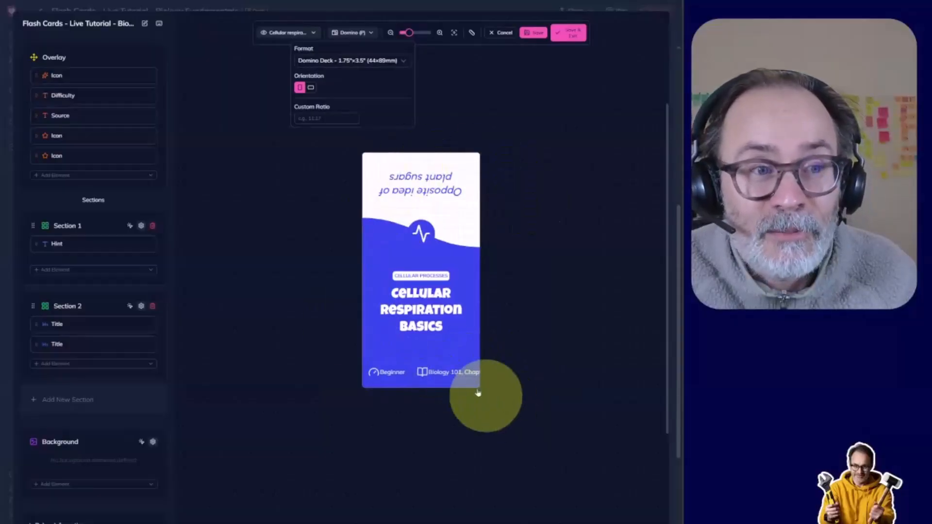
Switch the front template's card format to Euro Square Deck, 70×70 mm.
left_click(339, 63)
scroll(335, 131, "down", 3)
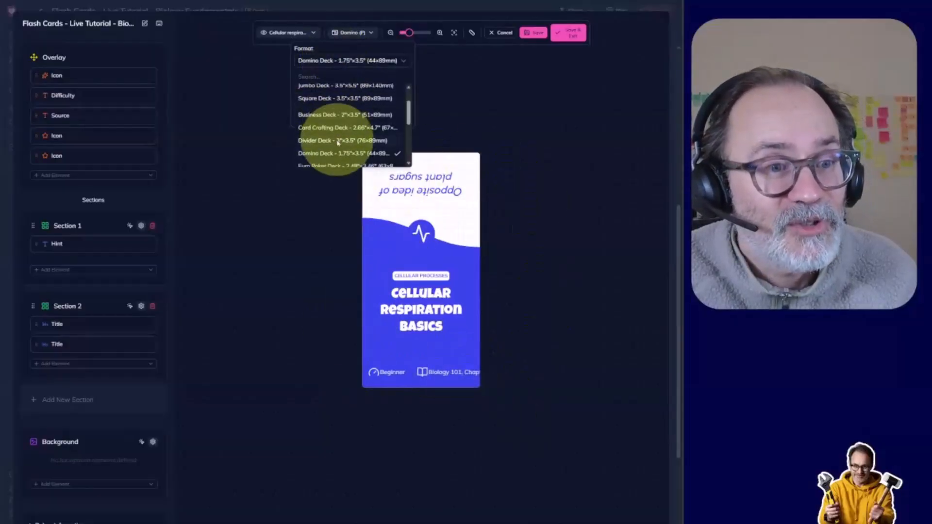
left_click(335, 131)
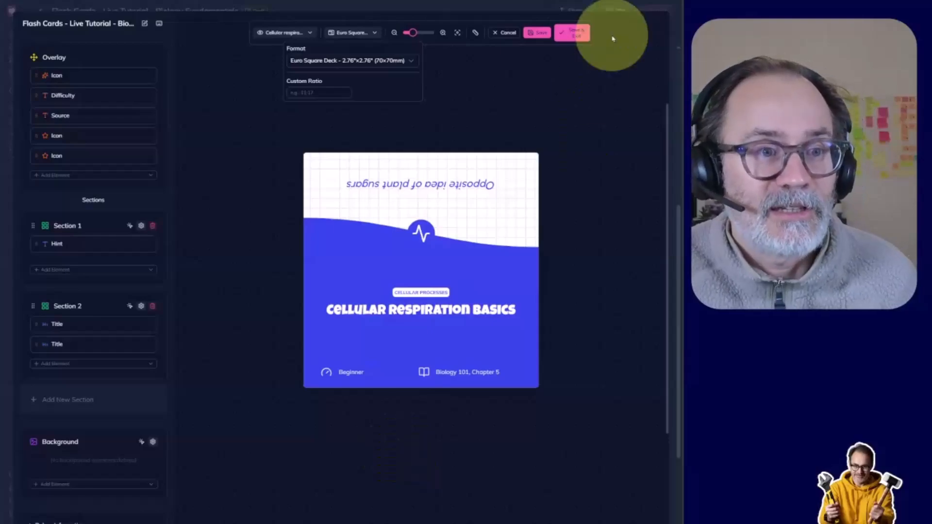
Set the front template's card format to Card Crafting Deck, 67×119 mm, in landscape orientation.
left_click(335, 60)
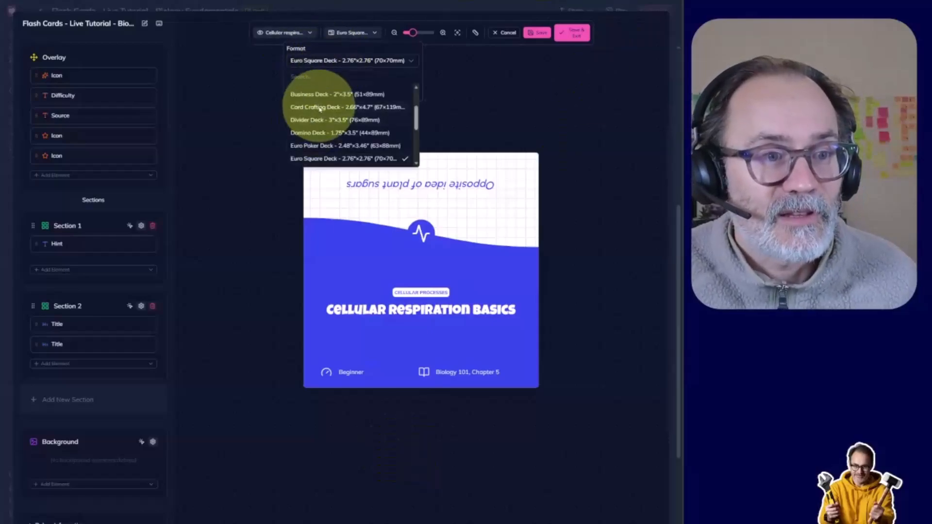
left_click(322, 112)
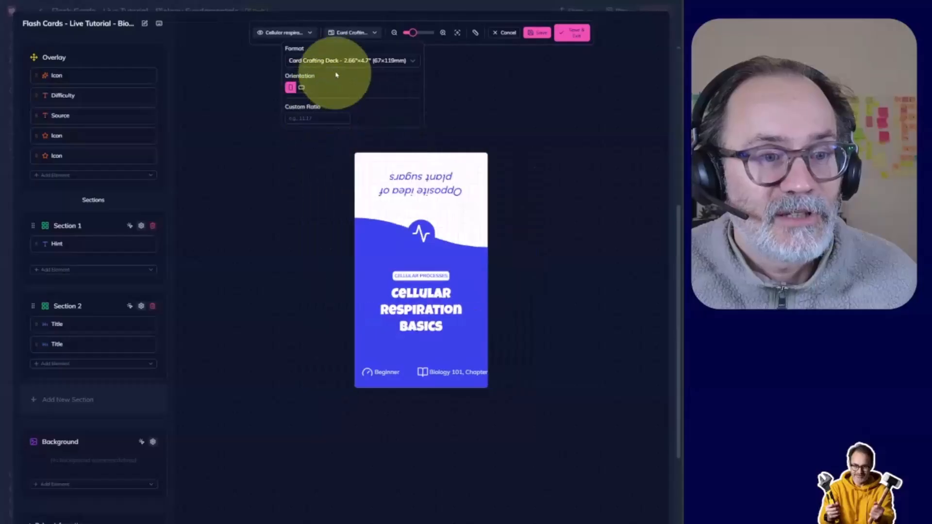
left_click(301, 88)
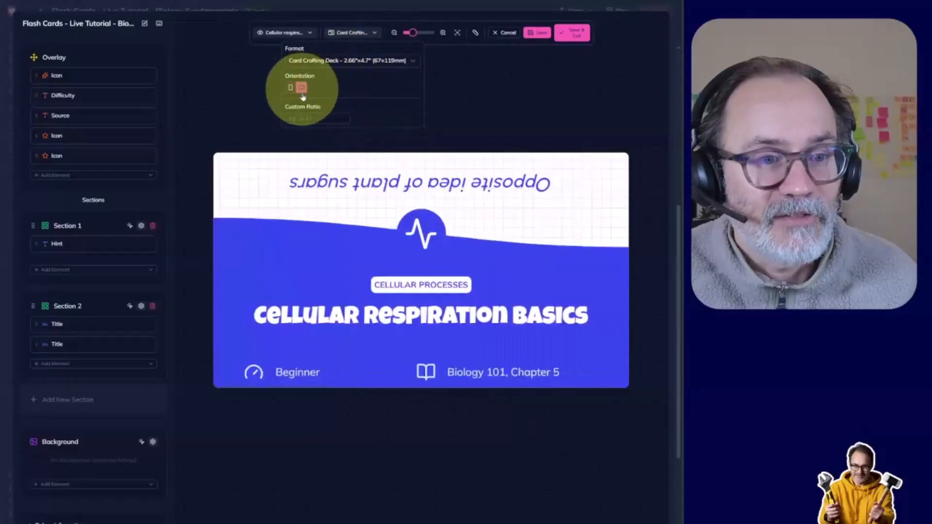